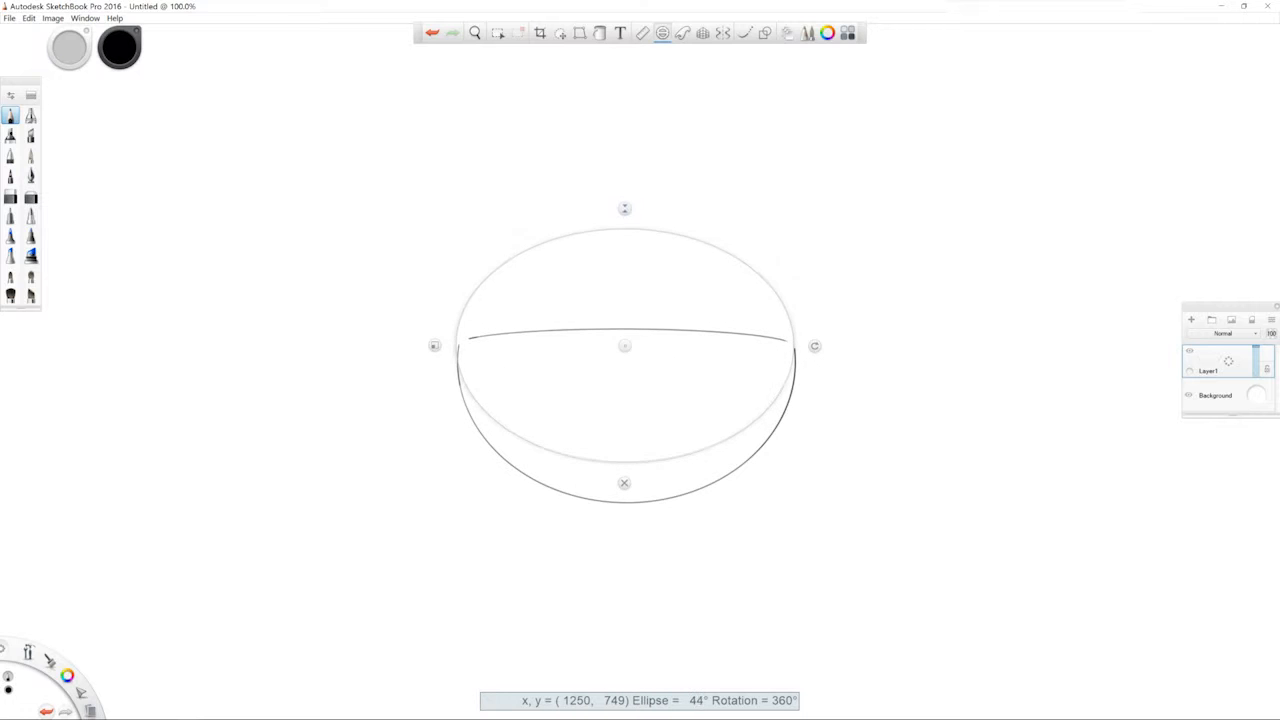
Trace a tilted head ellipse at the upper left of the body with the ellipse guide at 44° and about 35° rotation
left_click_drag(434, 346, 535, 346)
left_click_drag(625, 346, 423, 339)
left_click_drag(514, 340, 497, 287)
left_click_drag(423, 339, 403, 338)
left_click_drag(396, 287, 437, 283)
mouse_move(340, 358)
left_mouse_down()
mouse_move(383, 392)
mouse_move(441, 370)
mouse_move(465, 318)
mouse_move(441, 284)
left_mouse_up()
left_click_drag(403, 338, 400, 373)
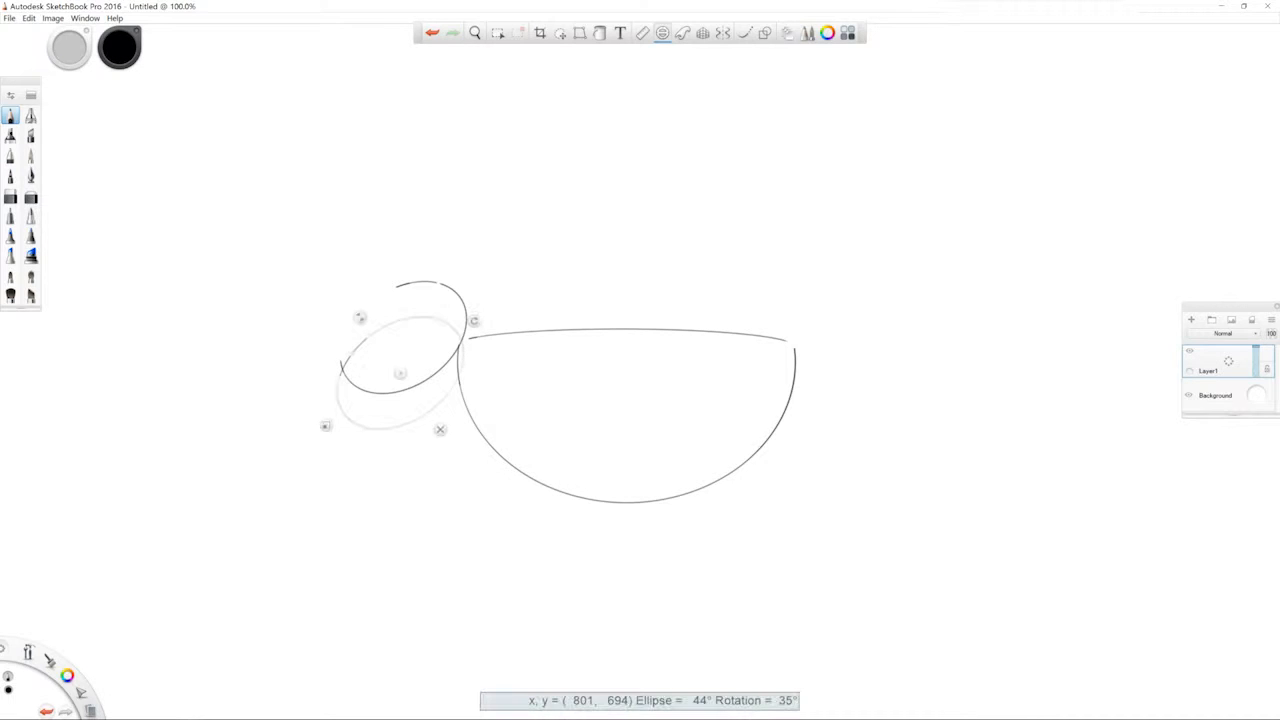
Trace the nose bridge along the head's front edge, and a muzzle ellipse at its lower end with the guide at 53° and 82° rotation
left_click_drag(360, 317, 353, 307)
left_click_drag(474, 320, 454, 300)
left_click_drag(346, 446, 376, 406)
mouse_move(369, 351)
left_mouse_down()
mouse_move(361, 343)
mouse_move(364, 408)
mouse_move(390, 356)
left_mouse_up()
left_click_drag(371, 400, 380, 381)
left_click_drag(397, 337, 394, 330)
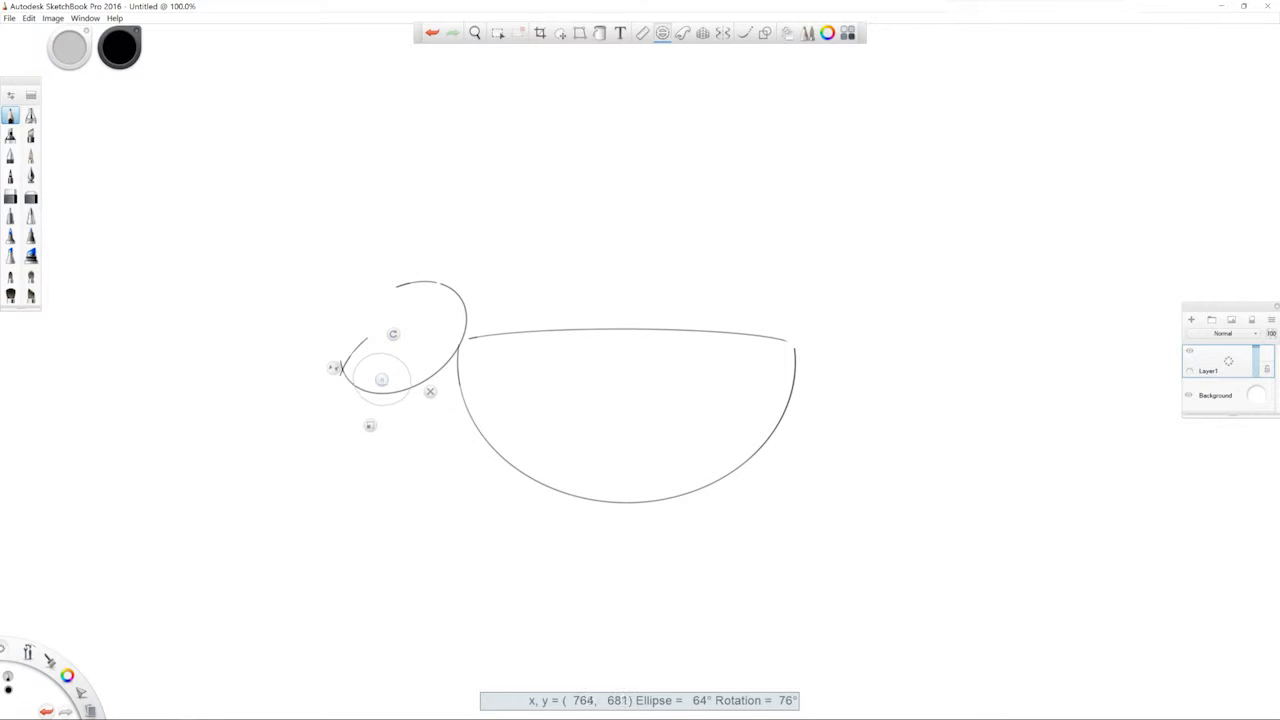
left_click_drag(381, 379, 374, 382)
left_click_drag(386, 332, 381, 331)
left_click_drag(367, 433, 367, 429)
mouse_move(374, 382)
left_mouse_down()
mouse_move(314, 375)
mouse_move(372, 389)
mouse_move(337, 384)
mouse_move(372, 357)
mouse_move(345, 365)
left_mouse_up()
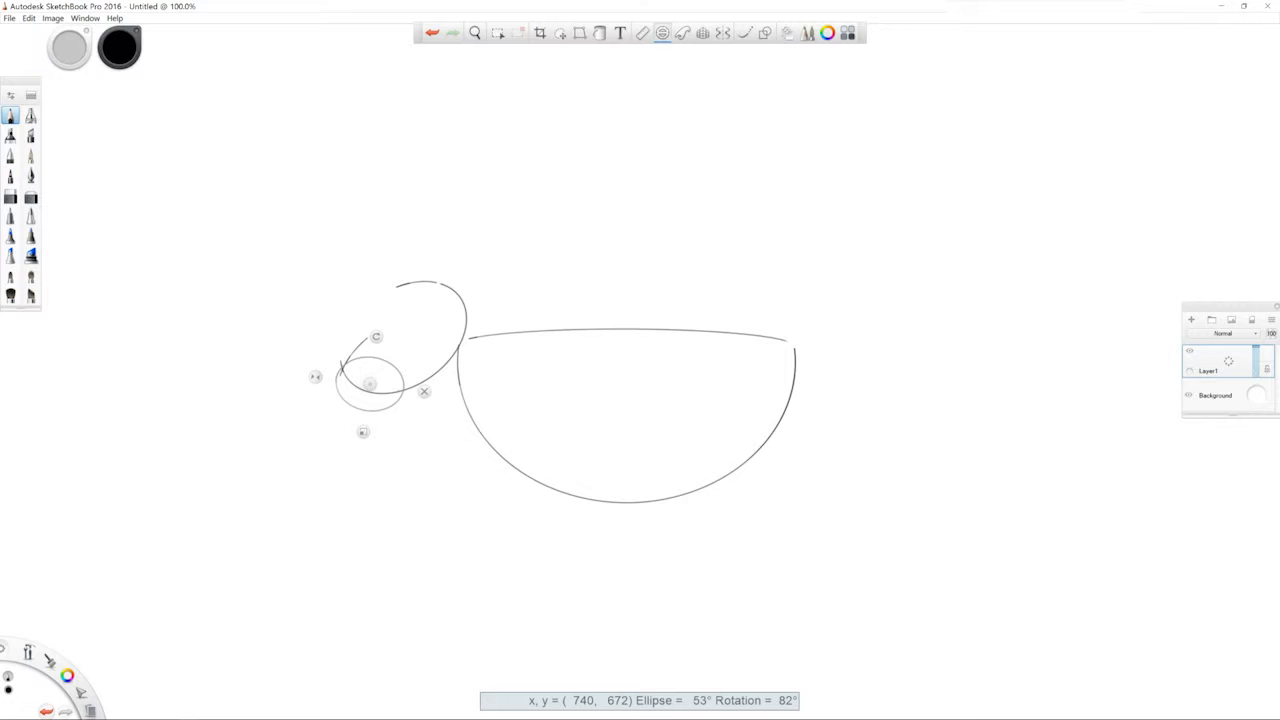
Trace two small nested nostril arcs on the muzzle's front edge with the ellipse guide at 33° and 82° rotation, and close the guide
scroll(363, 383, "up", 6)
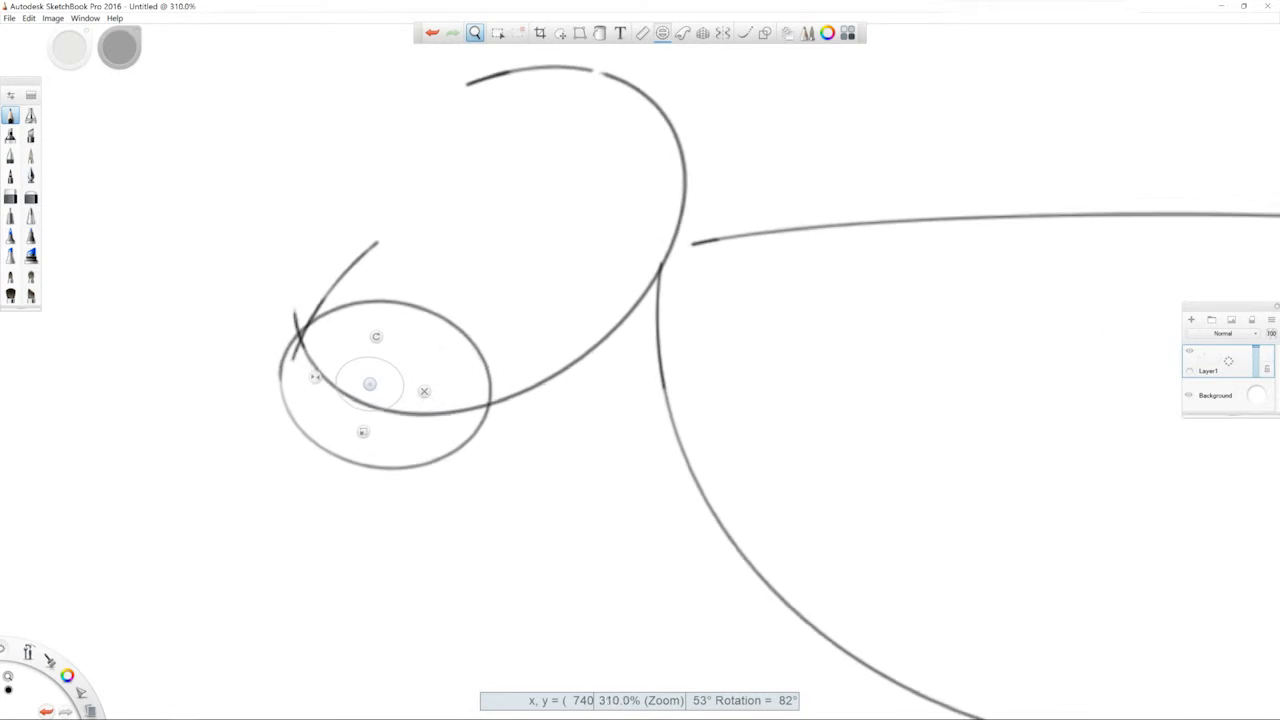
left_click_drag(326, 393, 321, 389)
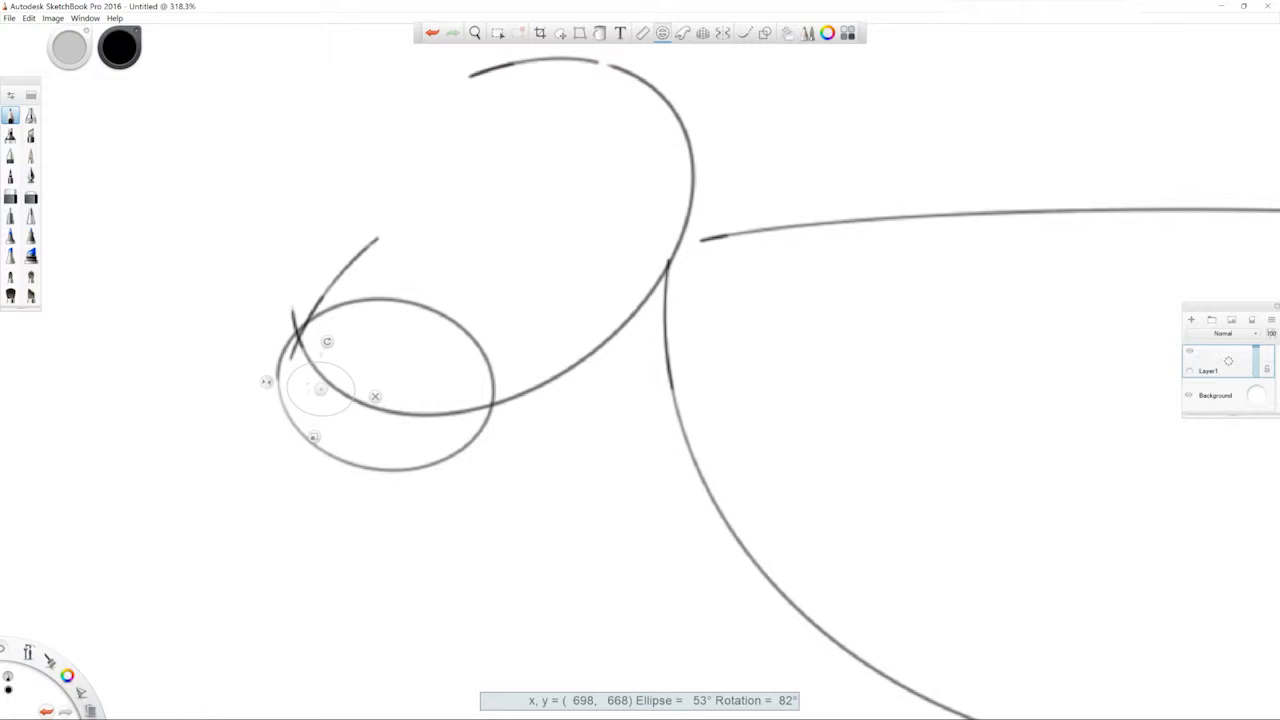
mouse_move(314, 437)
left_mouse_down()
mouse_move(300, 367)
mouse_move(326, 396)
mouse_move(300, 404)
mouse_move(295, 438)
mouse_move(298, 396)
mouse_move(256, 390)
mouse_move(312, 388)
left_mouse_up()
left_click(322, 397)
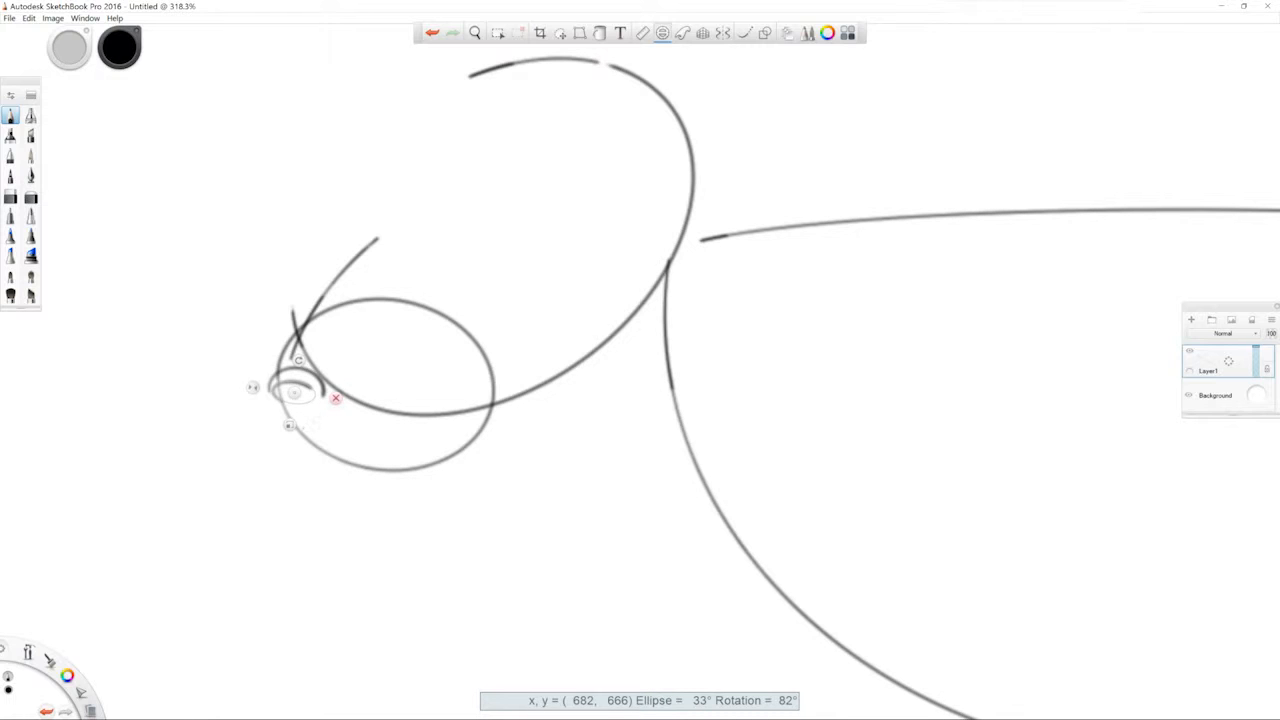
left_click(335, 398)
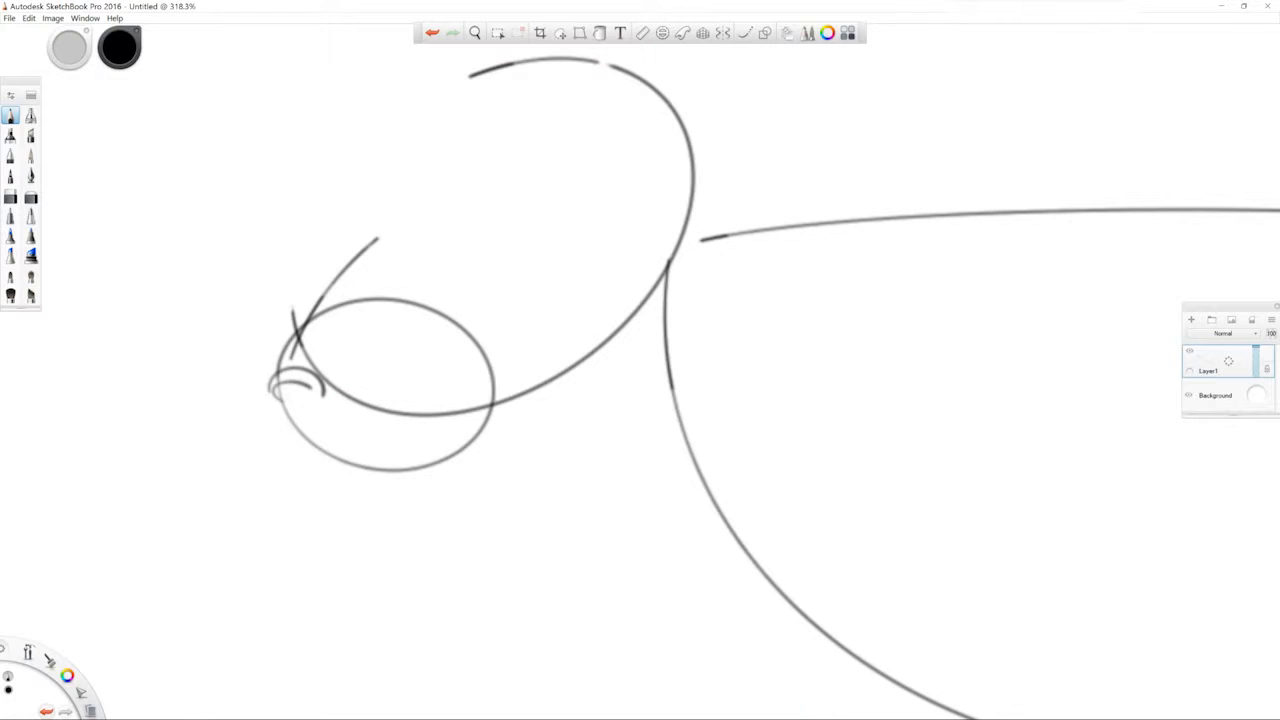
Trace a round eye at the front of the head with the ellipse guide set to 90°
left_click(662, 33)
left_click_drag(295, 392, 484, 108)
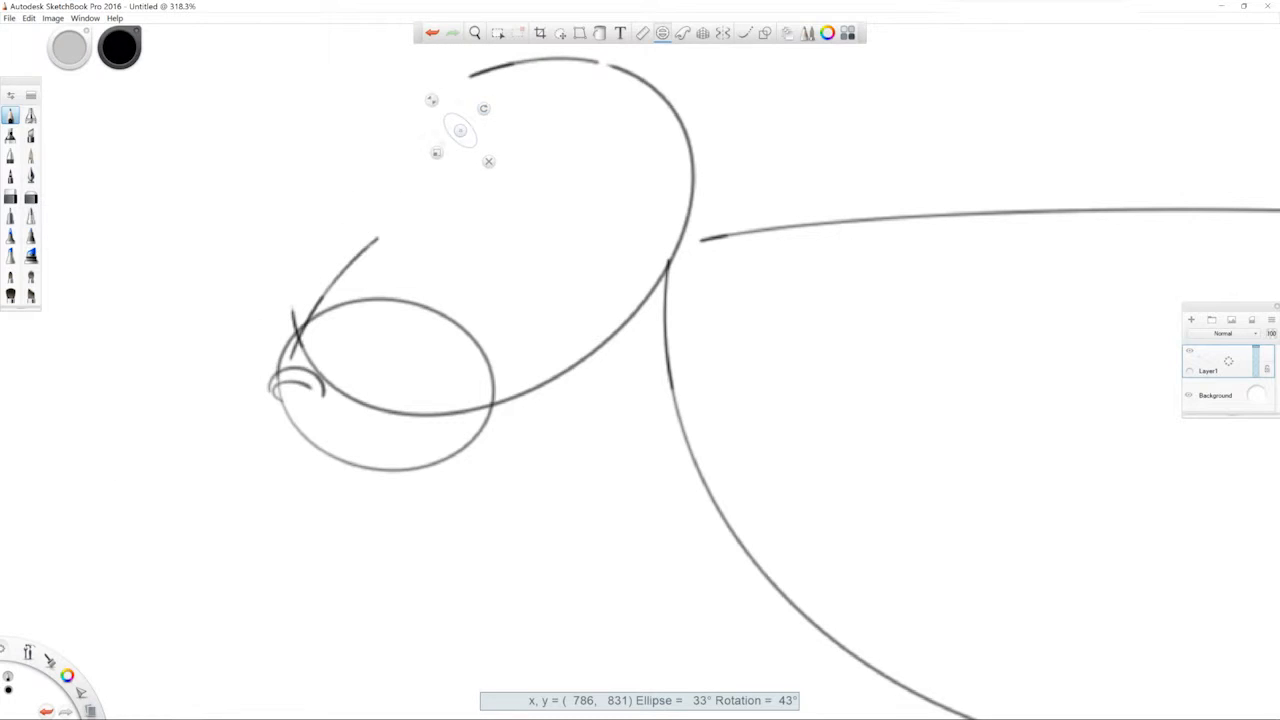
left_click_drag(436, 153, 430, 158)
mouse_move(420, 87)
left_mouse_down()
mouse_move(465, 136)
mouse_move(426, 94)
mouse_move(436, 105)
left_mouse_up()
left_click_drag(434, 164, 411, 185)
key("space")
left_click_drag(510, 285, 537, 254)
key("space")
left_click_drag(601, 204, 480, 284)
left_click_drag(489, 290, 427, 266)
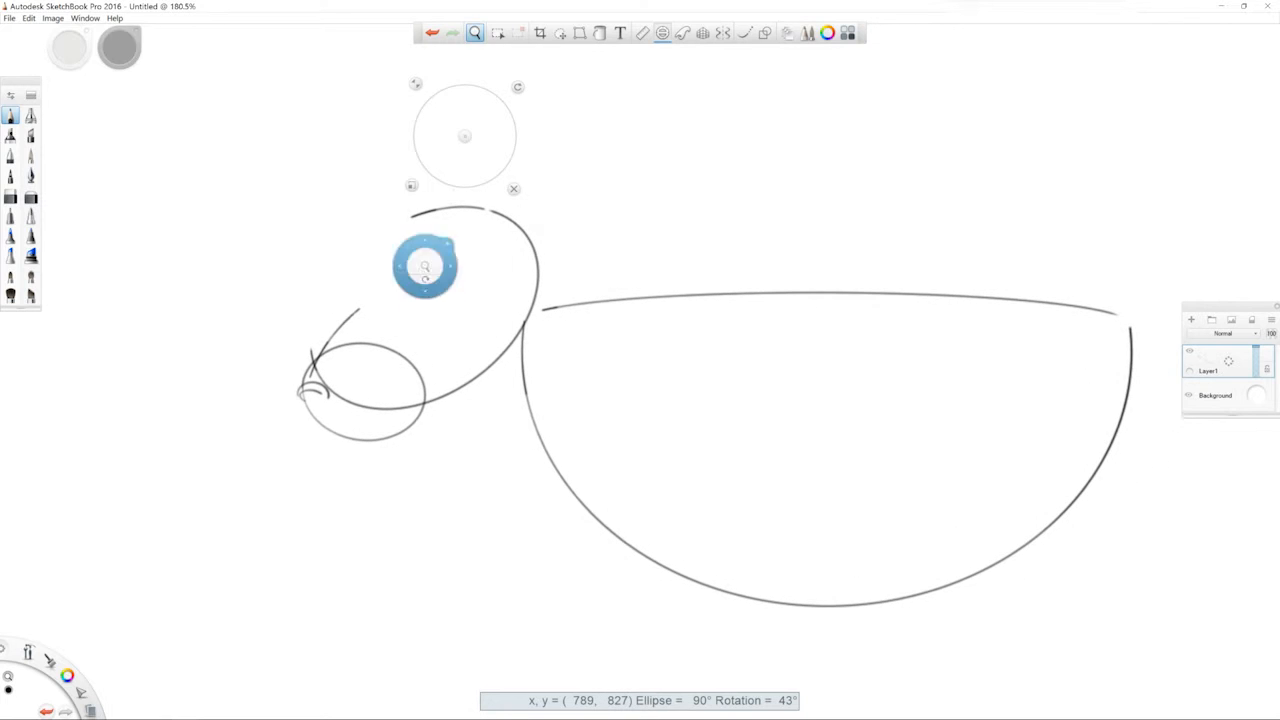
mouse_move(464, 136)
left_mouse_down()
mouse_move(389, 271)
mouse_move(400, 272)
mouse_move(380, 246)
mouse_move(421, 298)
mouse_move(431, 285)
left_mouse_up()
mouse_move(376, 249)
left_mouse_down()
mouse_move(414, 241)
mouse_move(432, 266)
left_mouse_up()
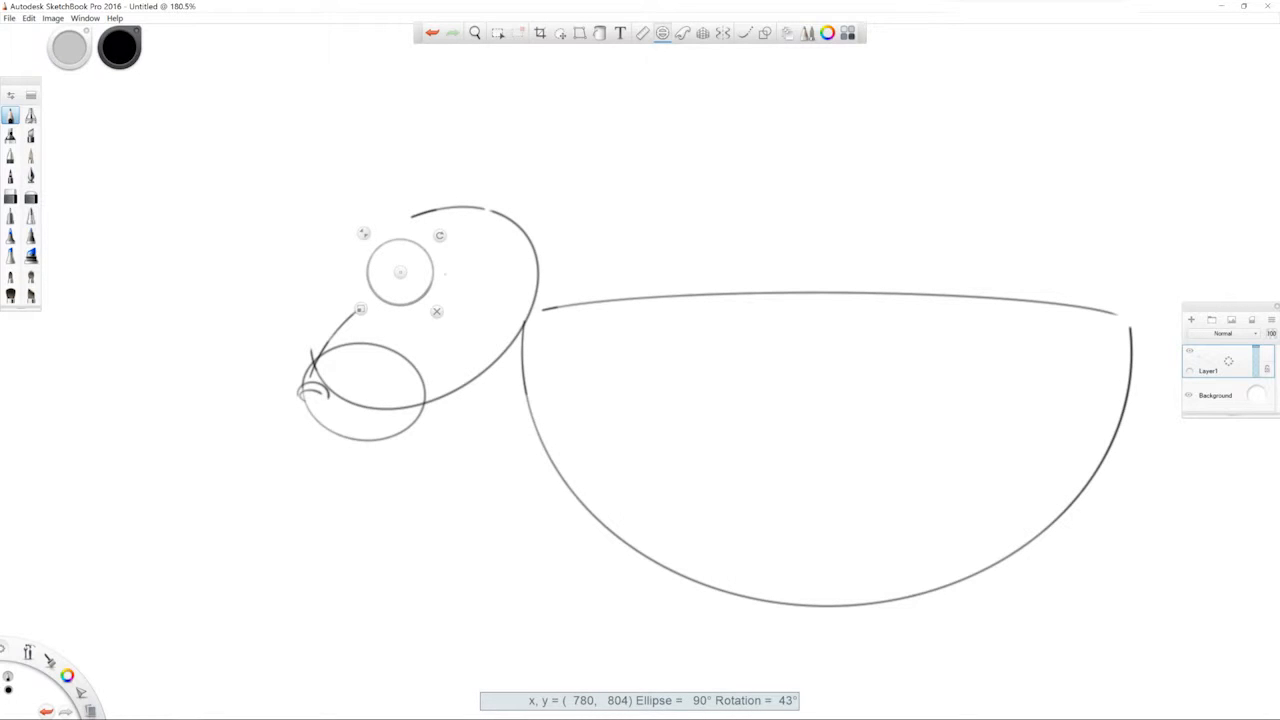
Trace a mouth-corner arc at the rear of the muzzle with the ellipse guide at 43° and 8° rotation, and close the guide
left_click_drag(400, 271, 451, 402)
left_click_drag(374, 427, 358, 432)
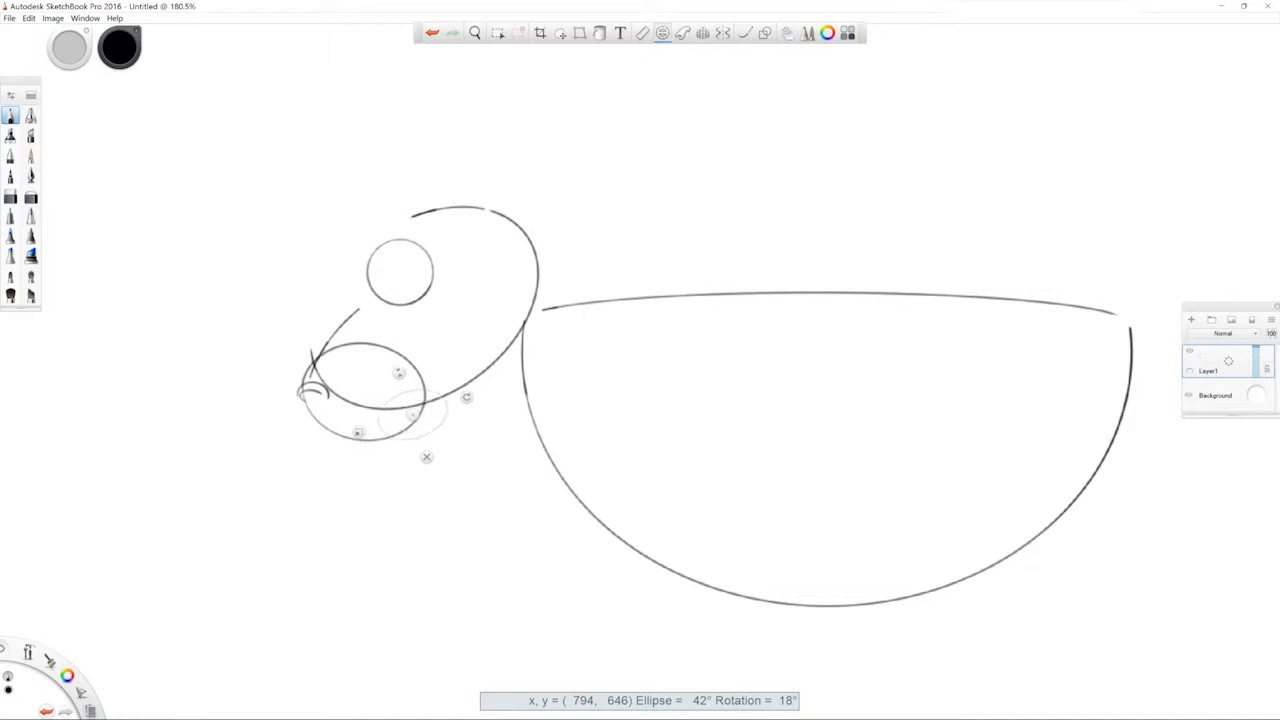
mouse_move(408, 390)
left_mouse_down()
mouse_move(442, 396)
mouse_move(418, 438)
mouse_move(410, 405)
mouse_move(444, 390)
mouse_move(436, 422)
mouse_move(466, 399)
mouse_move(356, 407)
mouse_move(437, 392)
mouse_move(412, 418)
left_mouse_up()
key("ctrl+z")
key("ctrl+z")
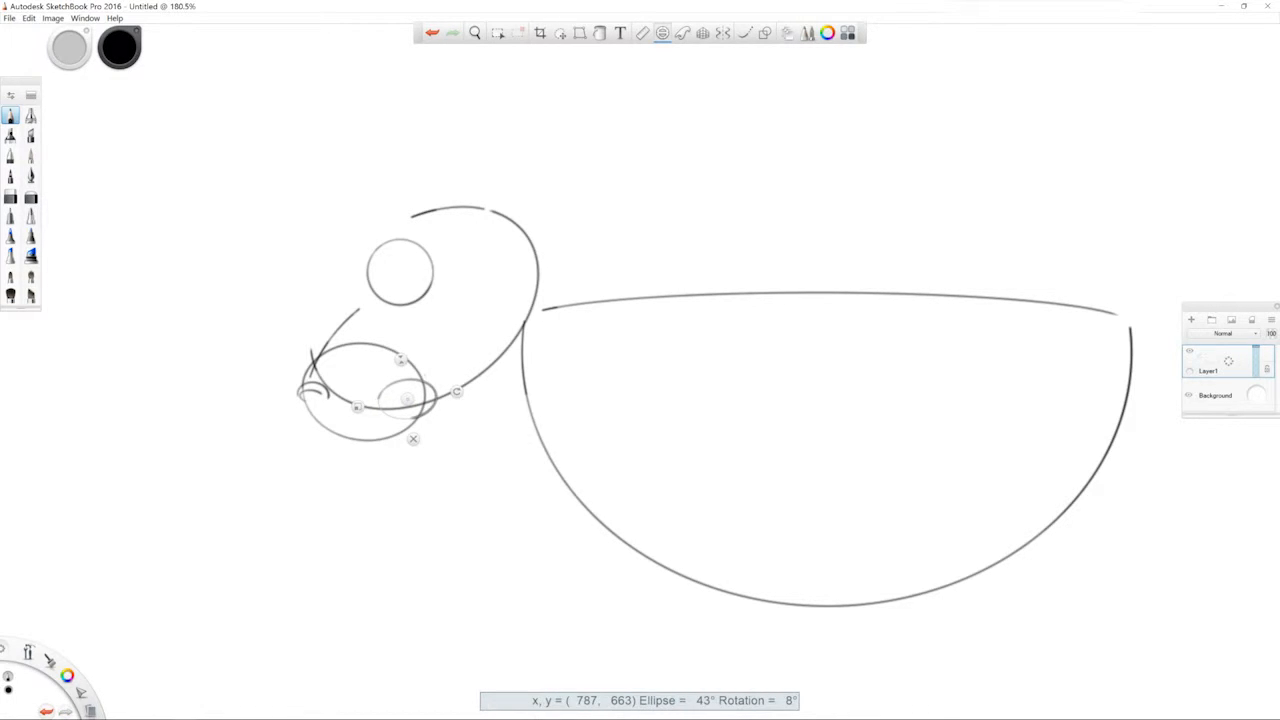
left_click(413, 439)
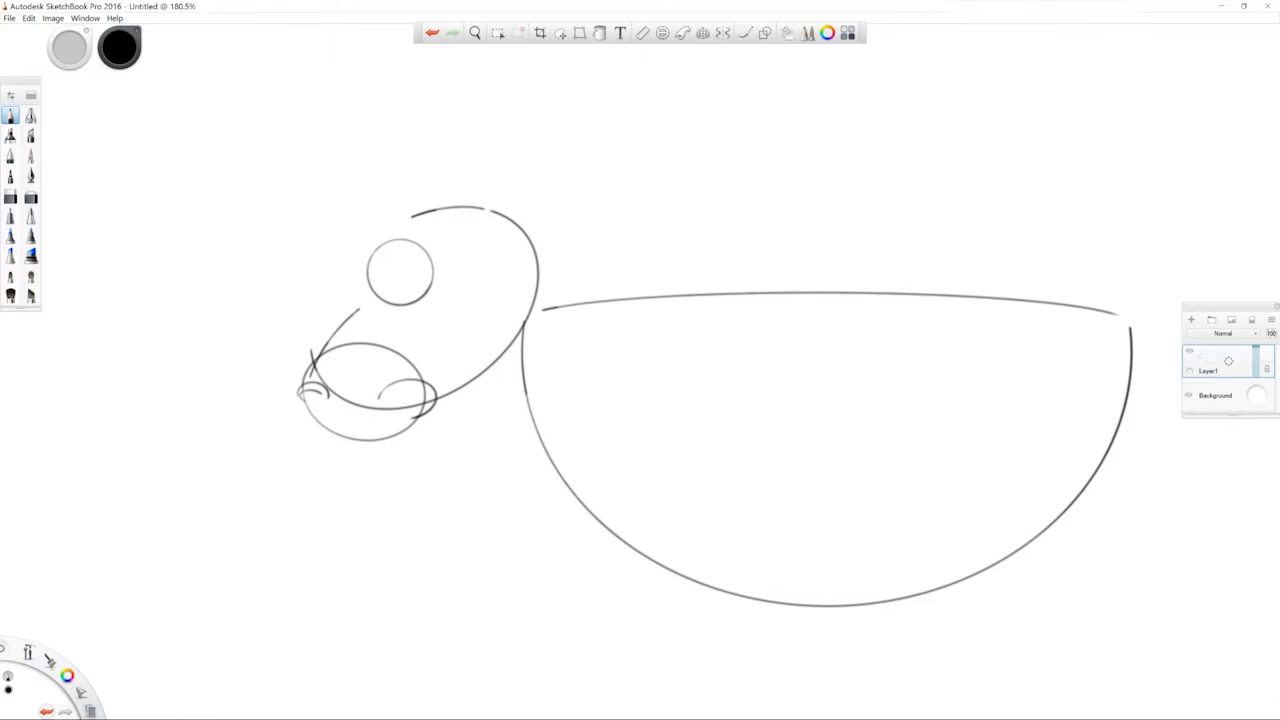
Bring up the French curve guide, change it to the rounded multi-notch shape, and rotate and position it over the head
left_click(682, 33)
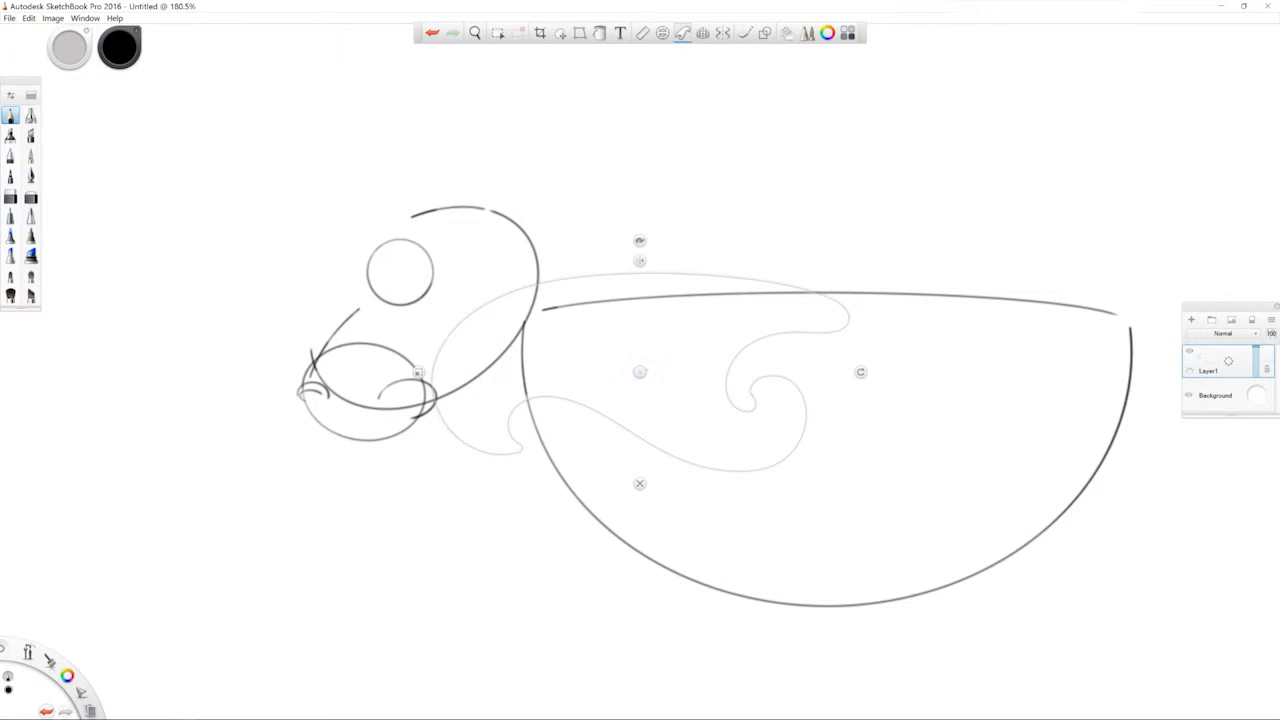
left_click_drag(860, 372, 438, 284)
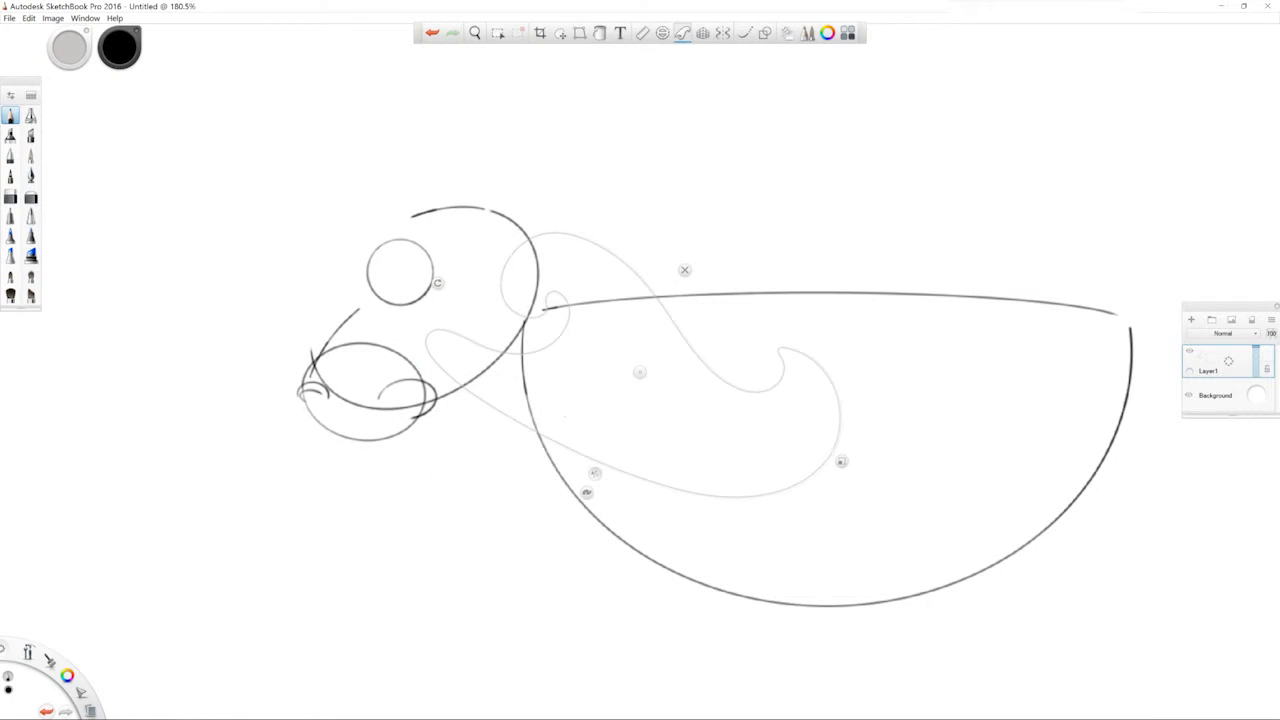
left_click(595, 474)
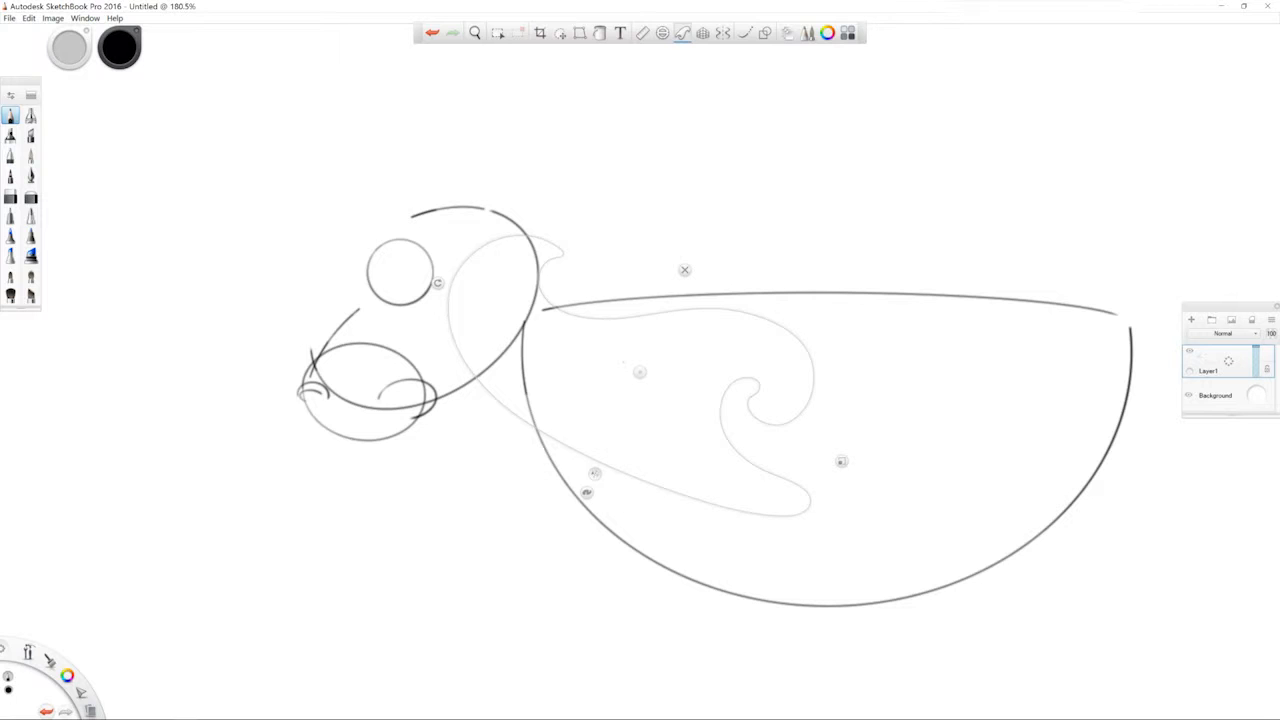
left_click(587, 492)
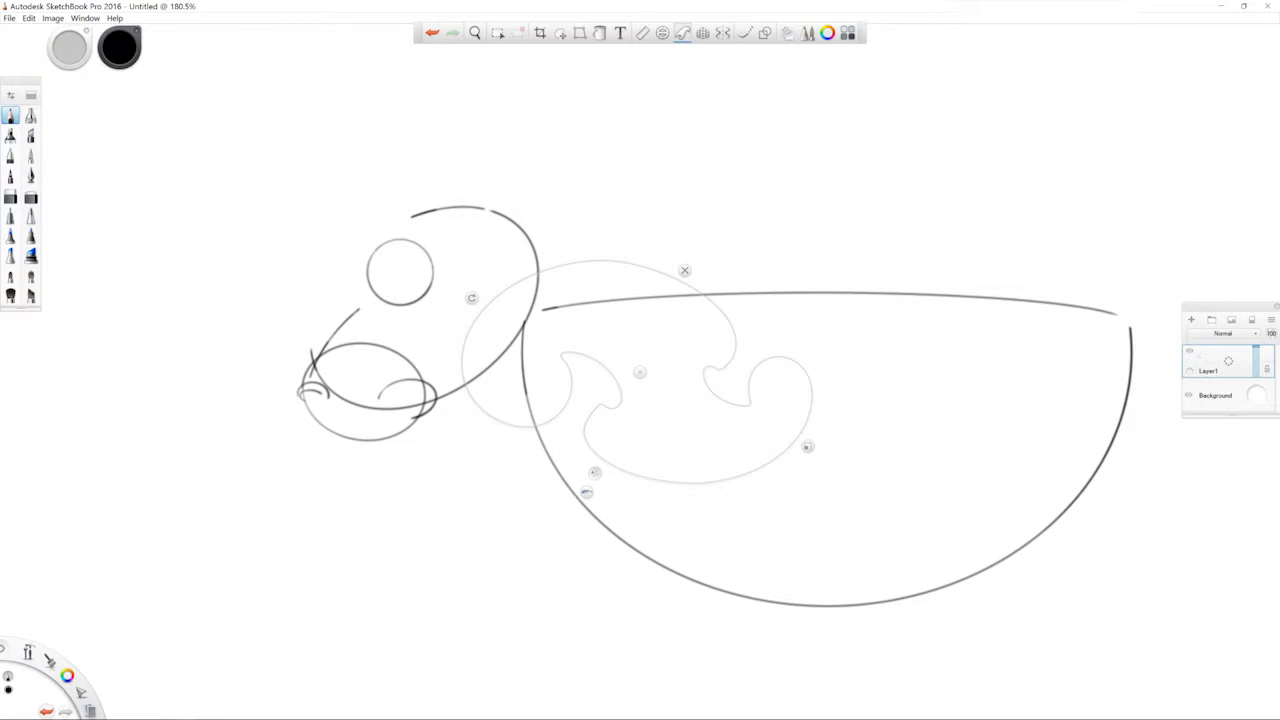
left_click_drag(471, 298, 703, 200)
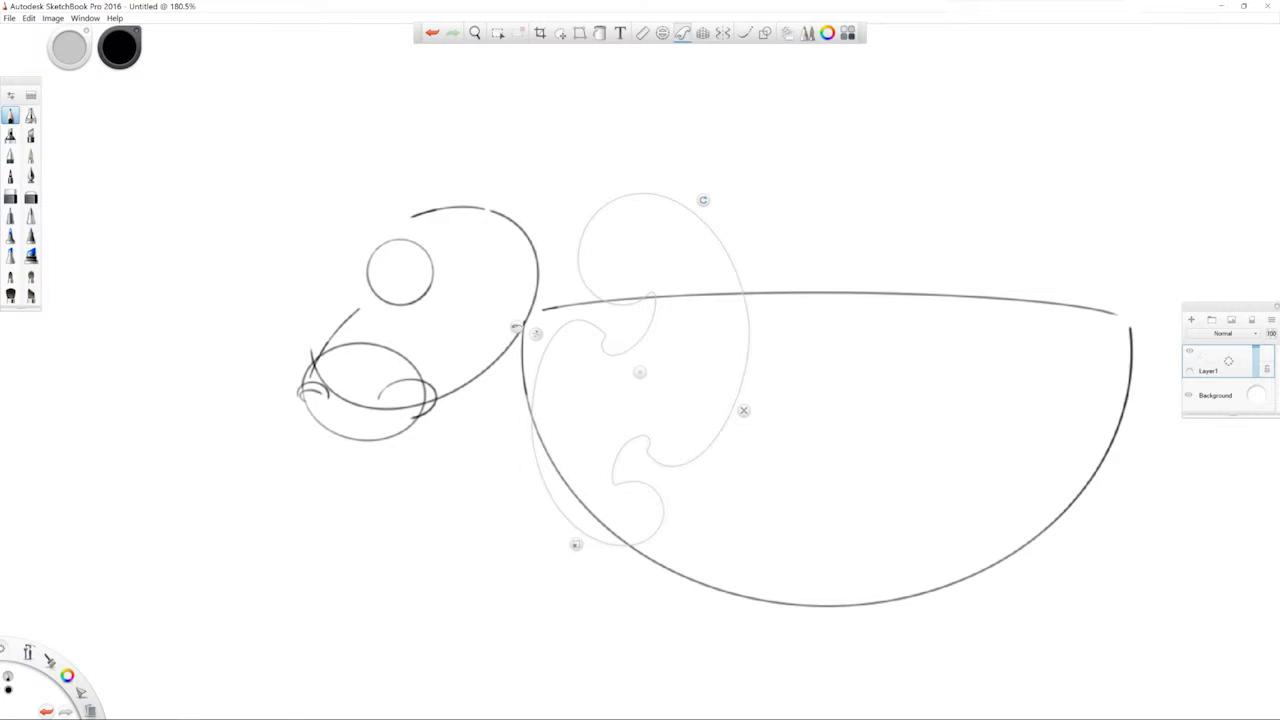
left_click_drag(640, 372, 467, 266)
left_click_drag(530, 94, 389, 100)
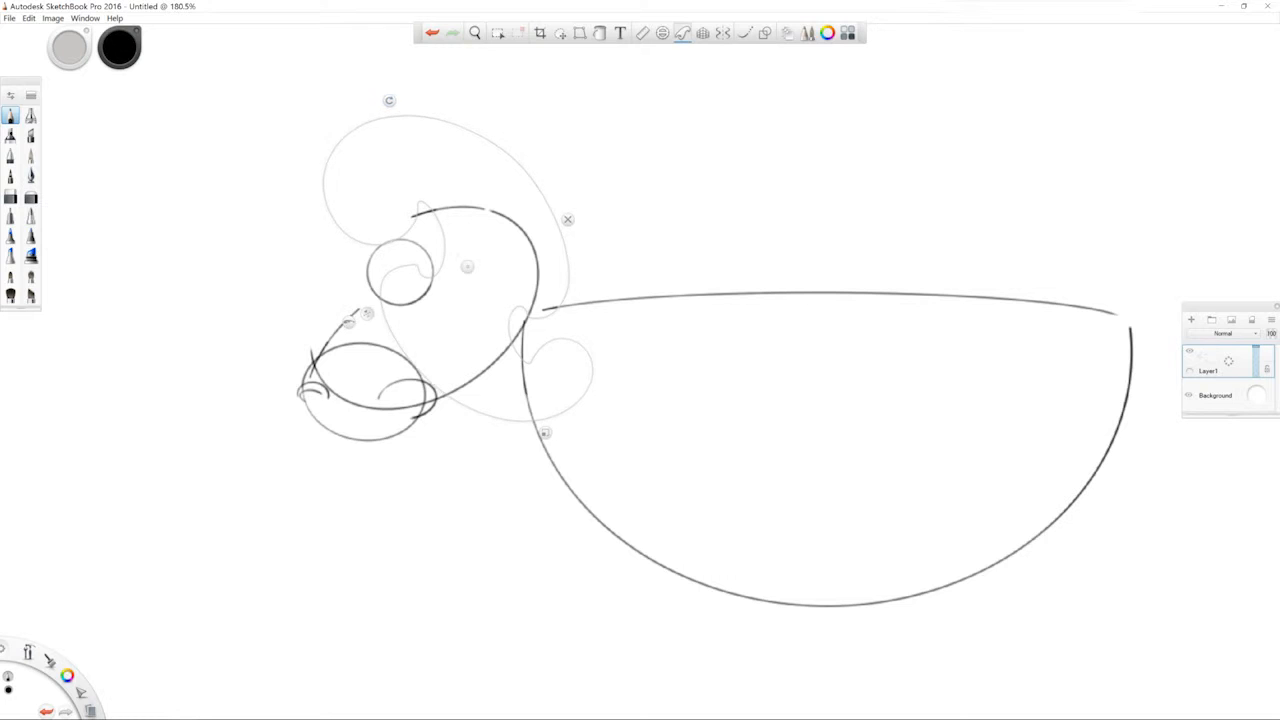
Enlarge and align the French curve, trace a small pointed horn on top of the head, and close the guide
left_click_drag(467, 266, 482, 250)
left_click_drag(560, 416, 606, 514)
left_click(364, 306)
left_click(364, 306)
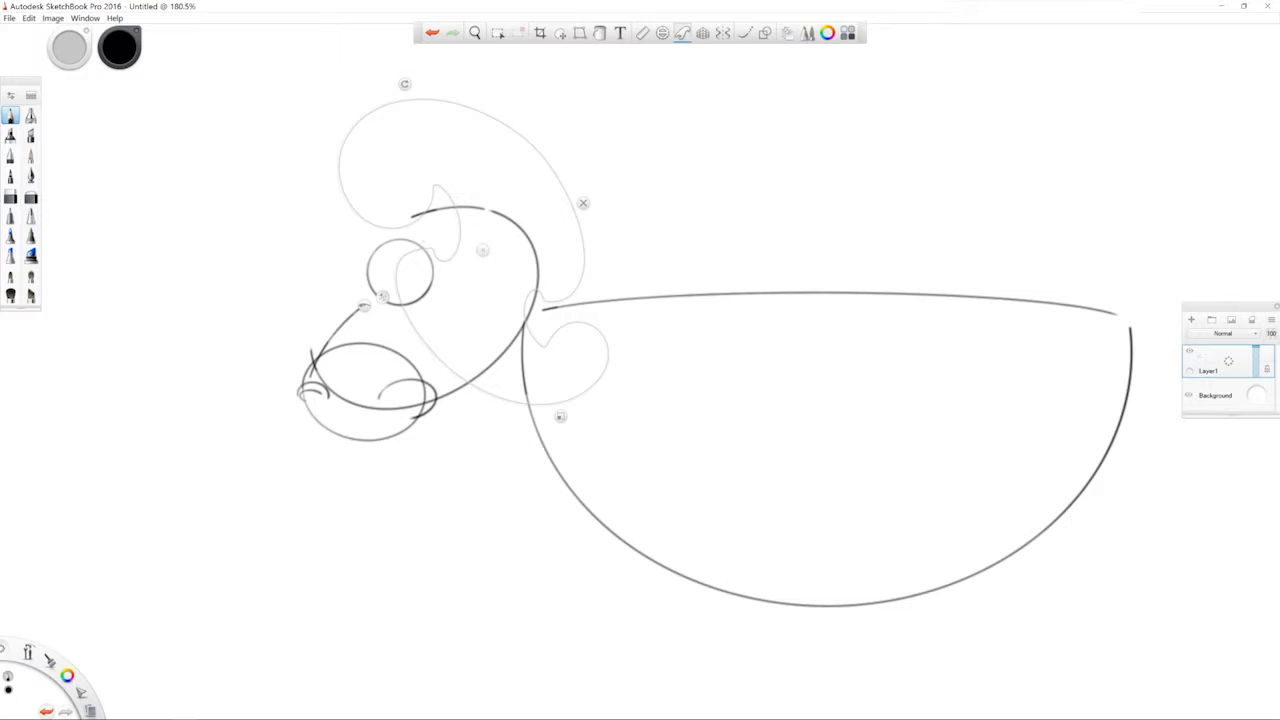
left_click_drag(483, 250, 481, 248)
left_click_drag(559, 415, 637, 406)
left_click_drag(481, 249, 500, 240)
mouse_move(420, 211)
left_mouse_down()
mouse_move(418, 187)
mouse_move(461, 215)
left_mouse_up()
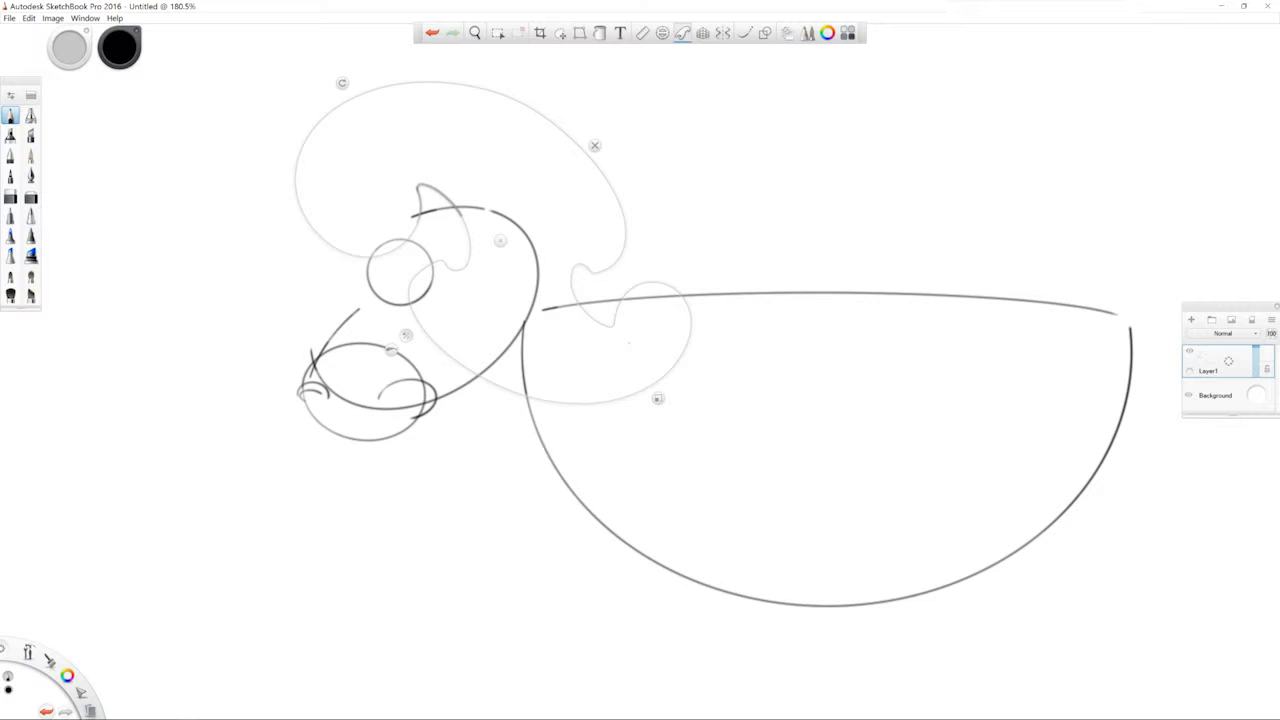
left_click_drag(657, 398, 751, 492)
left_click_drag(500, 240, 515, 343)
mouse_move(766, 595)
left_mouse_down()
mouse_move(673, 501)
mouse_move(766, 595)
left_mouse_up()
left_click(610, 248)
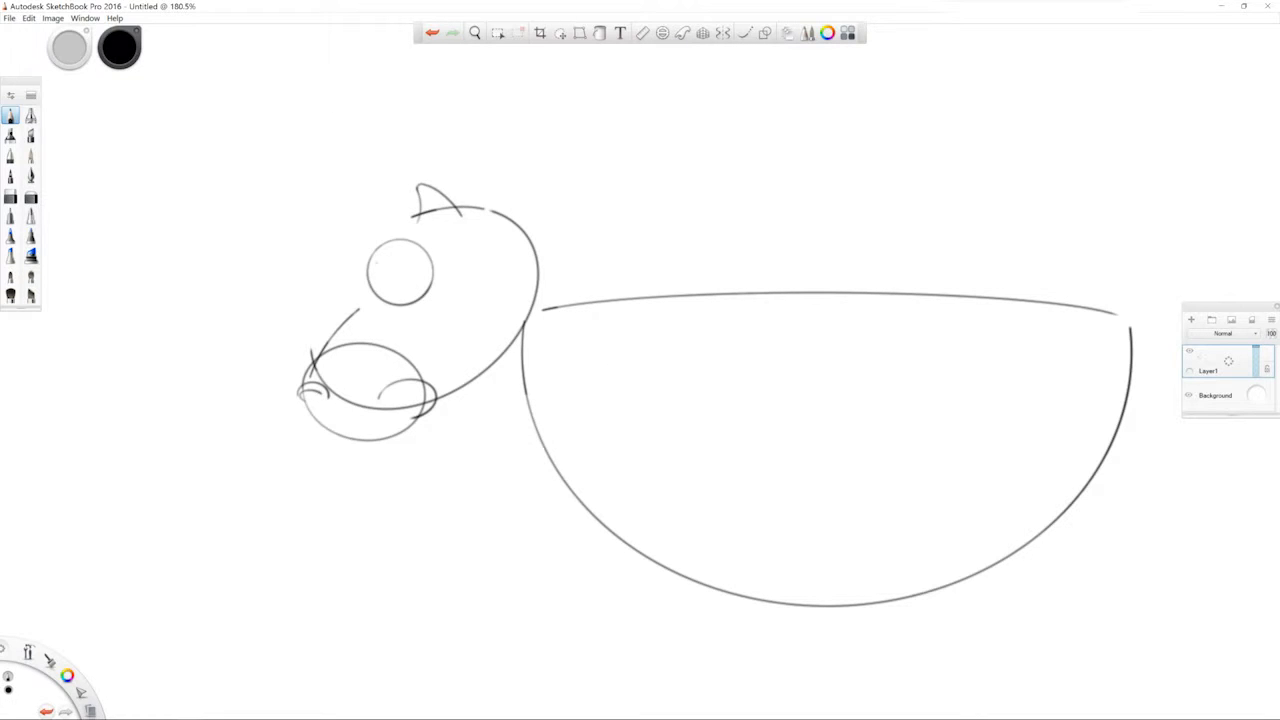
left_click_drag(366, 285, 403, 267)
key("ctrl+z")
key("ctrl+z")
Draw a floppy ear with inner folds freehand at the back of the head, and short ragged hair strokes under the horn
key("space")
mouse_move(481, 344)
left_mouse_down()
mouse_move(560, 344)
mouse_move(524, 343)
mouse_move(835, 409)
left_mouse_up()
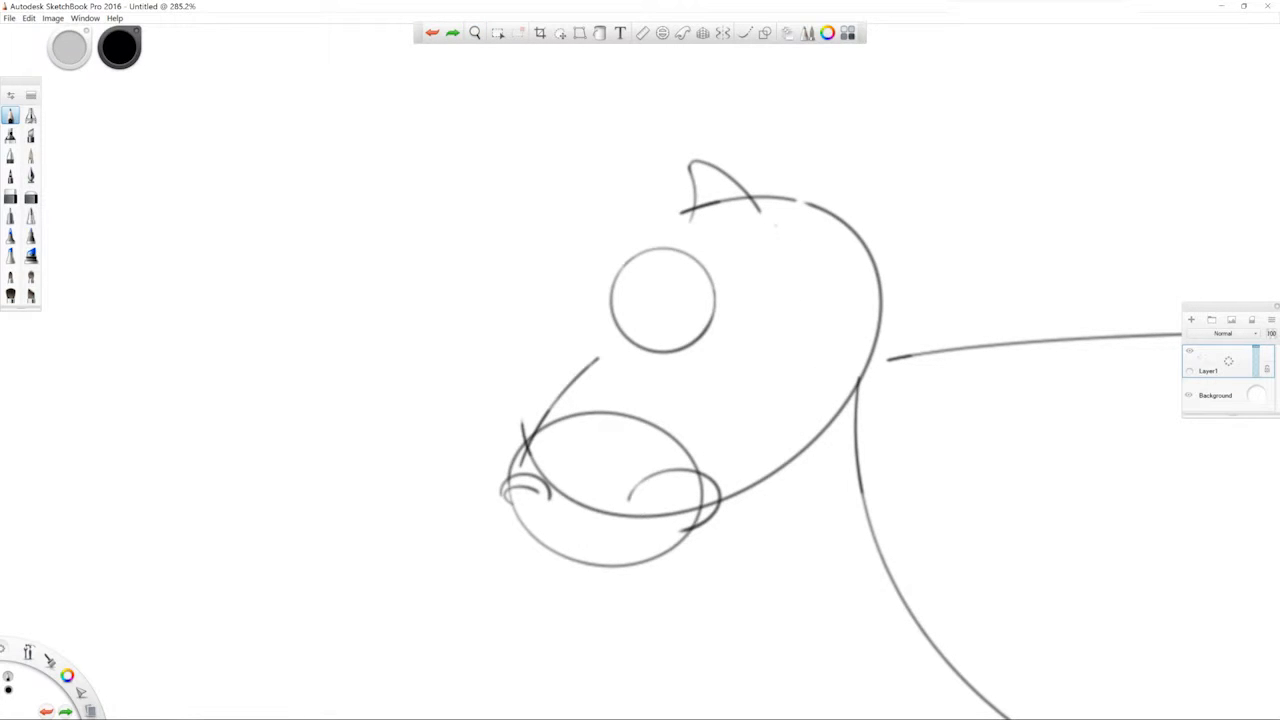
mouse_move(761, 237)
left_mouse_down()
mouse_move(788, 196)
mouse_move(848, 187)
mouse_move(869, 203)
mouse_move(778, 258)
left_mouse_up()
left_click_drag(832, 204, 793, 230)
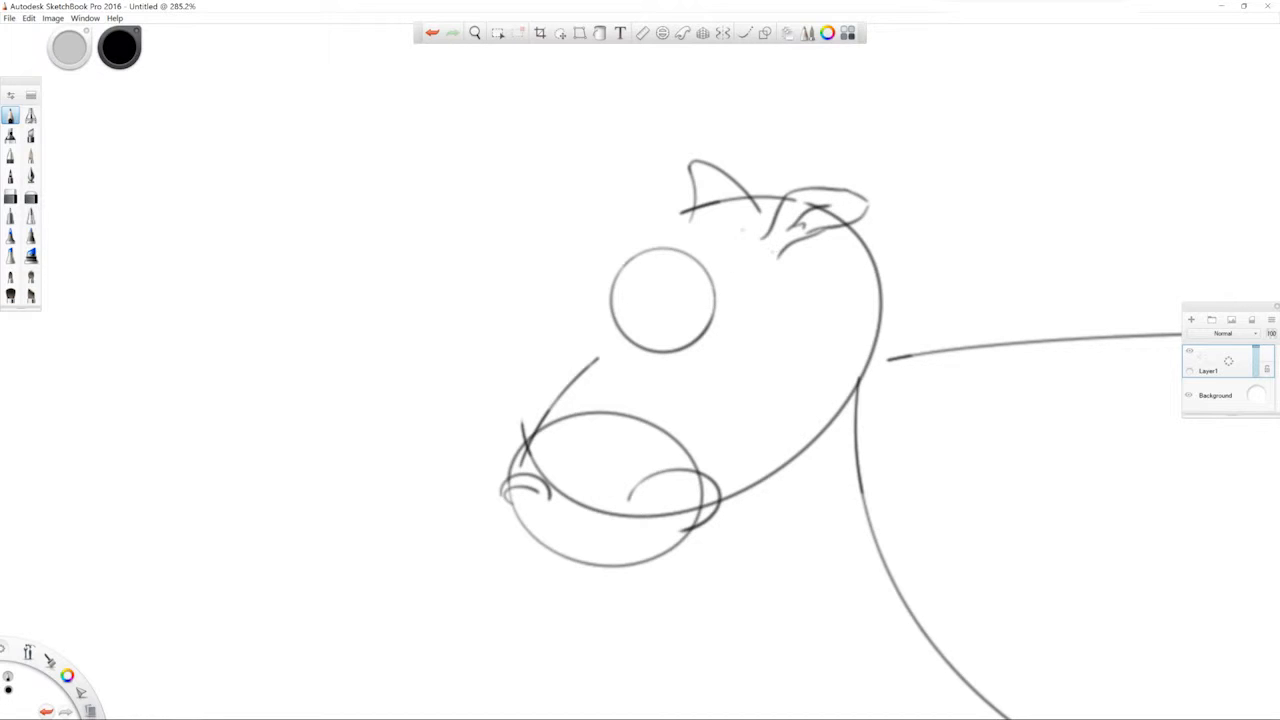
left_click_drag(686, 222, 748, 200)
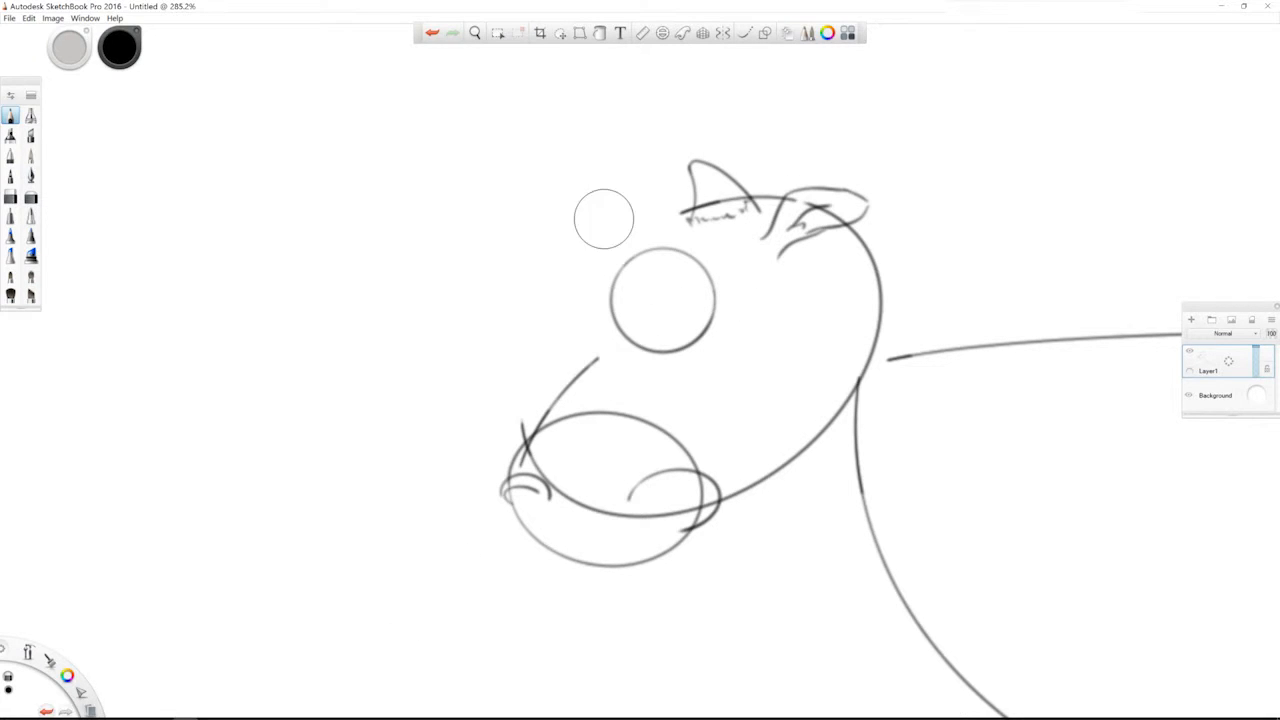
Erase the overlapping parts of the head outline at the horn, inside the ear and across the muzzle
key("b")
left_click_drag(520, 229, 327, 263)
mouse_move(762, 213)
left_mouse_down()
mouse_move(723, 206)
mouse_move(844, 213)
mouse_move(808, 199)
left_mouse_up()
left_click_drag(714, 200, 735, 202)
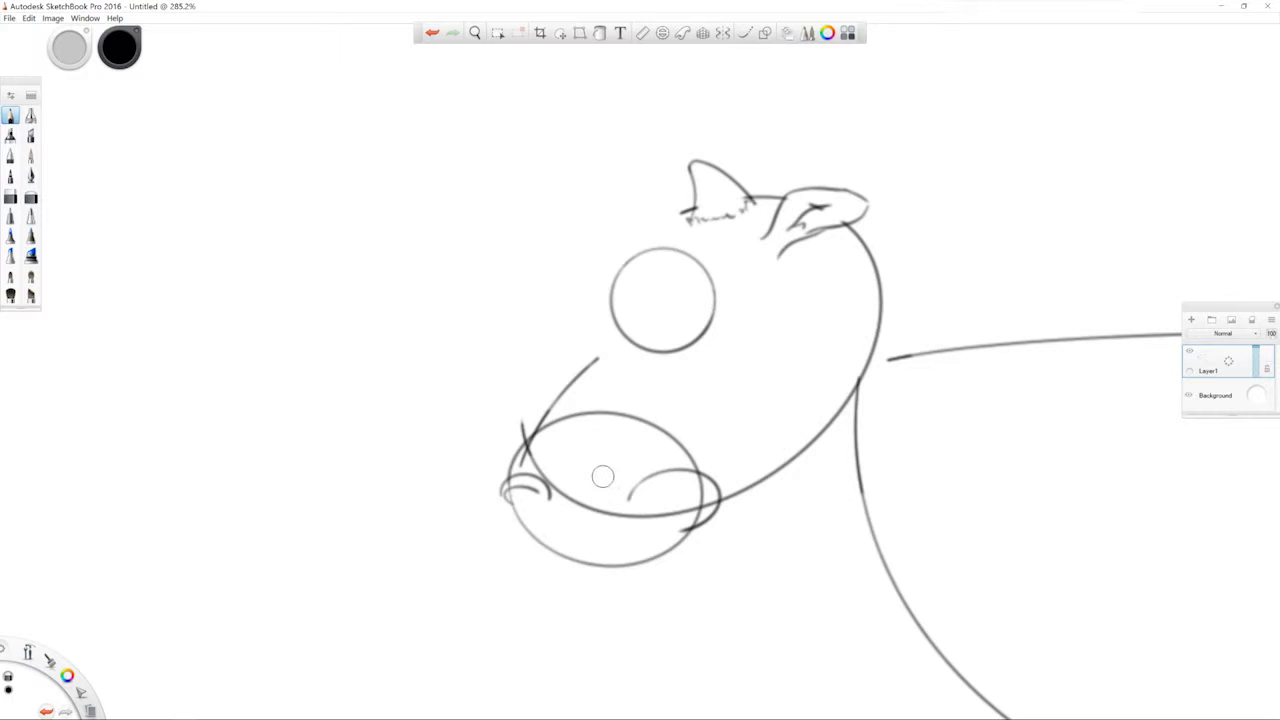
left_click_drag(520, 428, 524, 446)
mouse_move(626, 515)
left_mouse_down()
mouse_move(556, 492)
mouse_move(660, 516)
mouse_move(706, 493)
mouse_move(698, 514)
mouse_move(686, 510)
left_mouse_up()
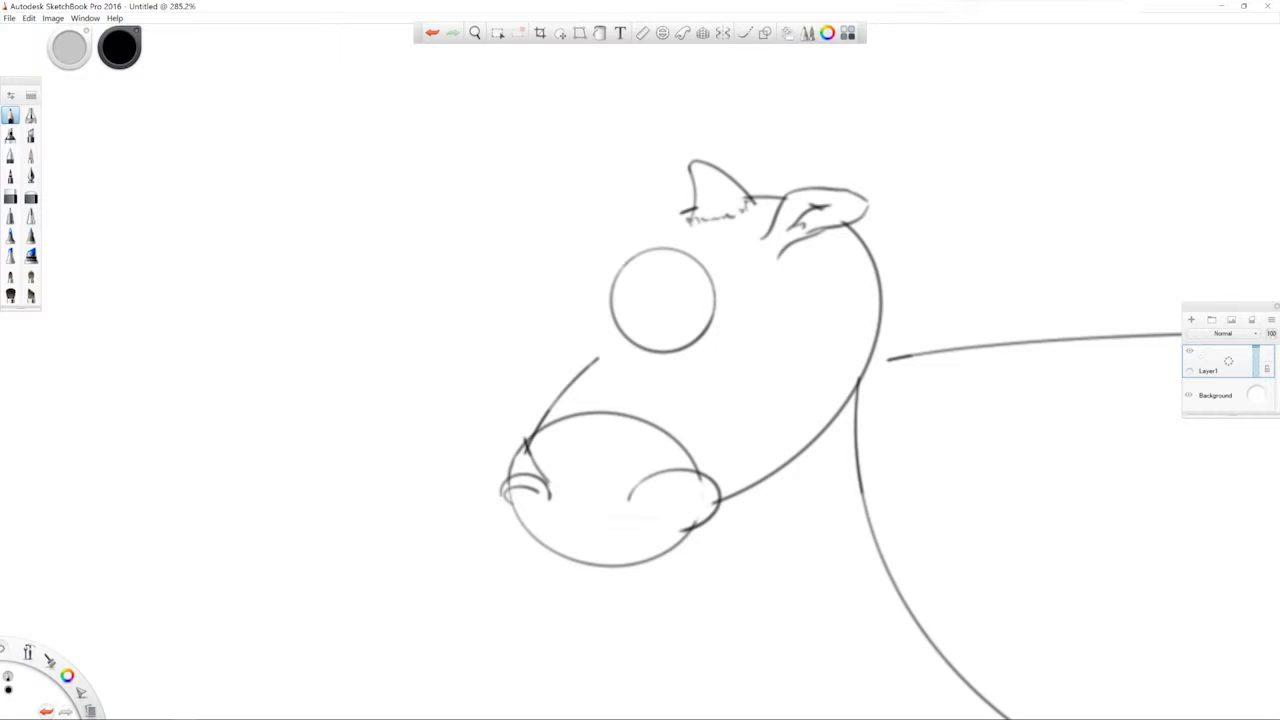
Add a new layer and draw the nose bridge up to the eye and the forehead curve up to the horn
left_click_drag(1228, 361, 1231, 323)
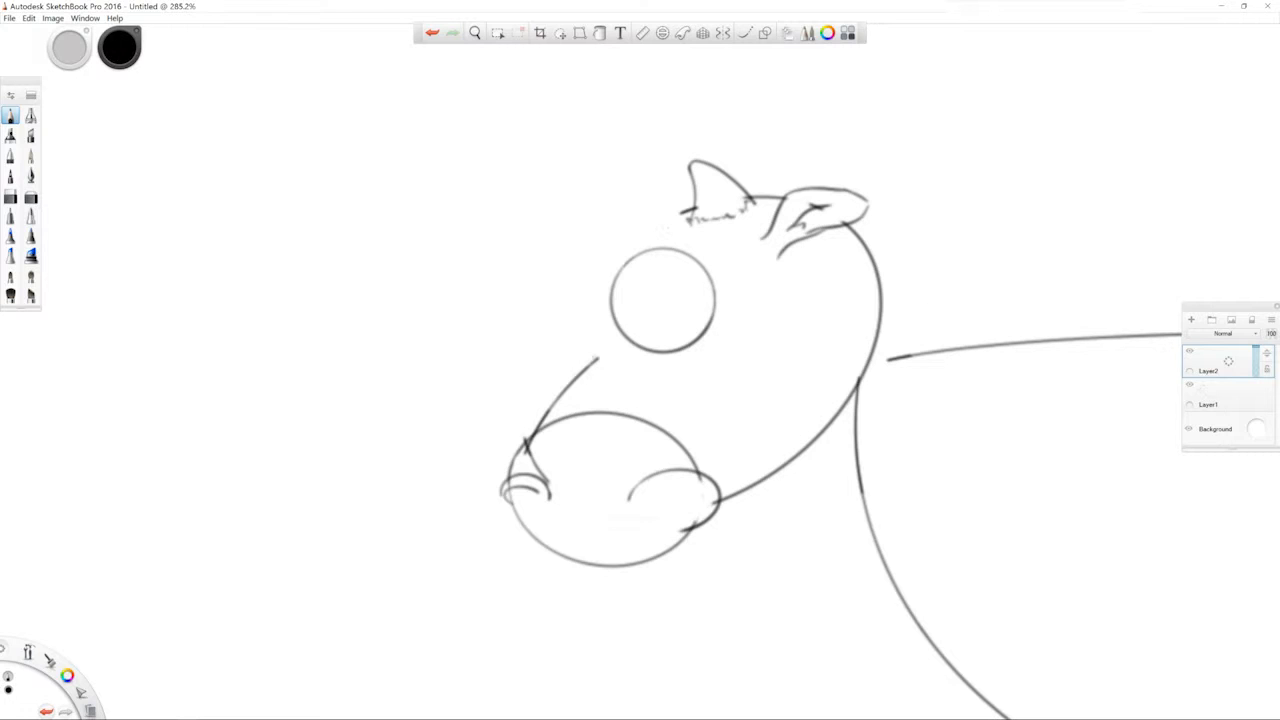
left_click_drag(532, 434, 622, 340)
left_click_drag(649, 247, 688, 210)
Lasso the eye circle on Layer1, shift it slightly toward the back of the head, and deselect it
mouse_move(632, 248)
left_mouse_down()
mouse_move(612, 261)
mouse_move(601, 314)
mouse_move(669, 371)
mouse_move(732, 262)
mouse_move(634, 248)
left_mouse_up()
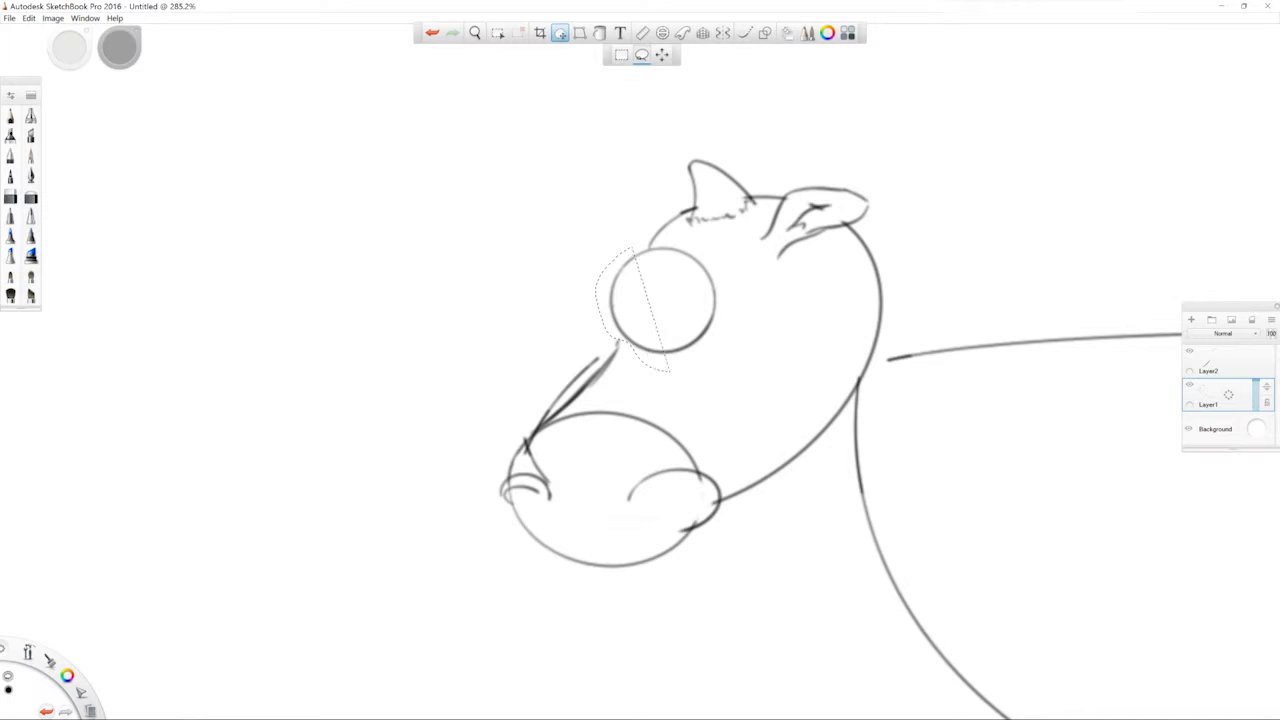
left_click_drag(672, 303, 688, 293)
key("space")
mouse_move(487, 252)
left_mouse_down()
mouse_move(575, 188)
mouse_move(557, 291)
left_mouse_up()
left_click(518, 33)
Clean up the duplicate nose-bridge line and the stray stroke inside the front of the muzzle
left_click(11, 116)
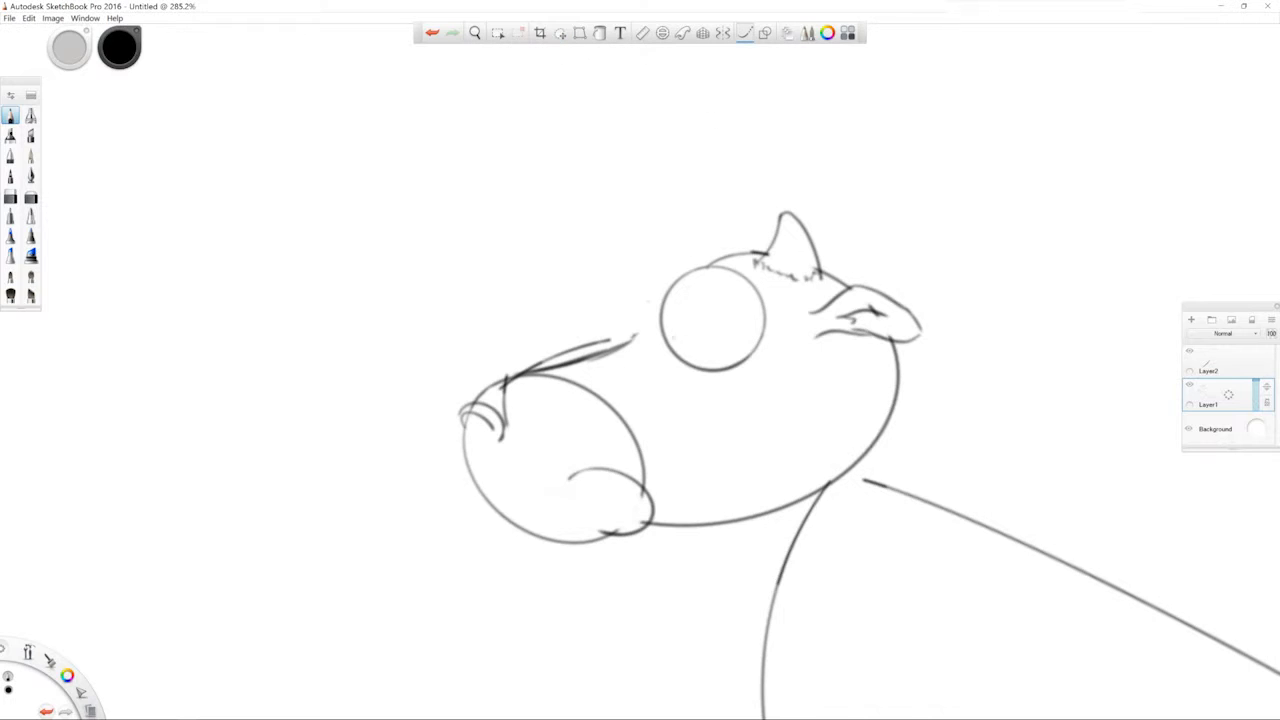
left_click_drag(606, 335, 545, 354)
left_click_drag(510, 406, 505, 386)
Draw a curved lower lip along the underside of the muzzle and rework the nostril arcs
mouse_move(622, 514)
left_mouse_down()
mouse_move(556, 524)
mouse_move(540, 545)
mouse_move(568, 543)
mouse_move(582, 538)
mouse_move(521, 531)
left_mouse_up()
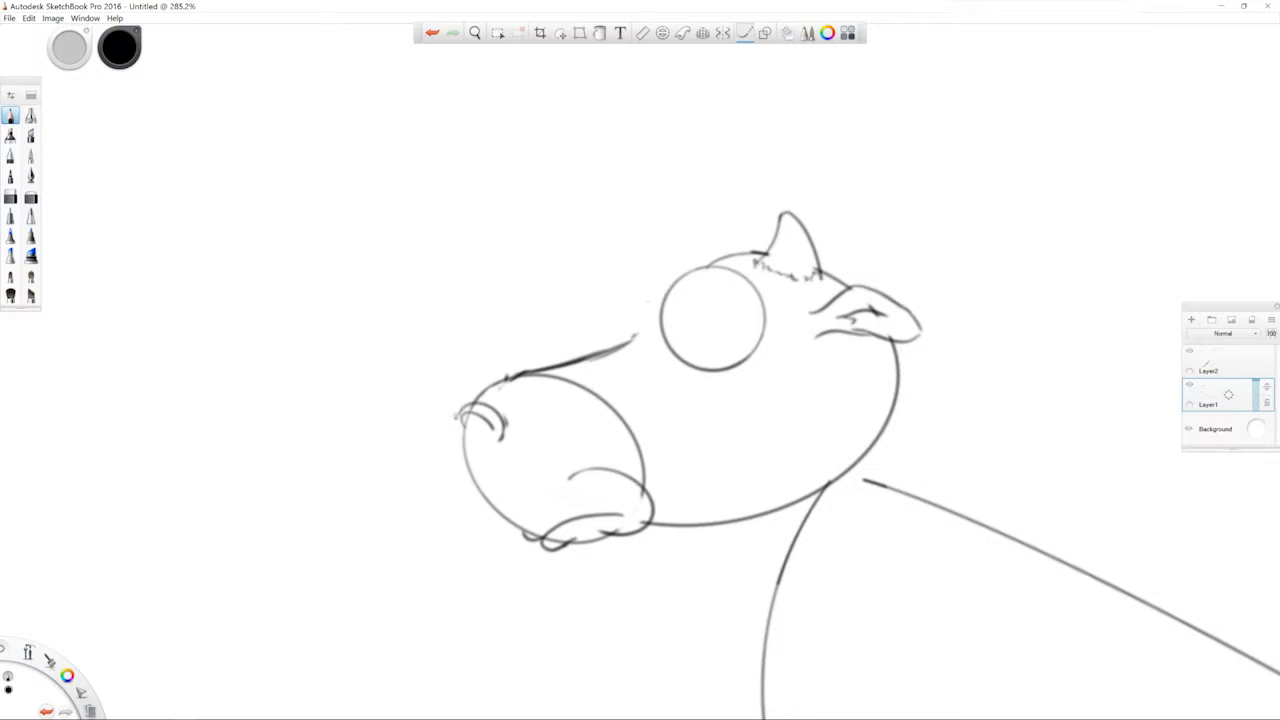
mouse_move(463, 413)
left_mouse_down()
mouse_move(464, 448)
mouse_move(457, 416)
mouse_move(503, 411)
mouse_move(503, 434)
mouse_move(507, 421)
mouse_move(469, 419)
left_mouse_up()
left_click_drag(543, 379, 549, 375)
Lasso the ear, enlarge it so it extends farther behind the head, and deselect it
key("l")
mouse_move(827, 293)
left_mouse_down()
mouse_move(792, 334)
mouse_move(848, 332)
mouse_move(831, 300)
left_mouse_up()
mouse_move(875, 343)
left_mouse_down()
mouse_move(945, 338)
mouse_move(935, 262)
mouse_move(850, 284)
left_mouse_up()
mouse_move(908, 320)
left_mouse_down()
mouse_move(884, 312)
mouse_move(897, 314)
left_mouse_up()
mouse_move(984, 325)
left_mouse_down()
mouse_move(1020, 327)
mouse_move(1005, 329)
left_mouse_up()
key("ctrl+d")
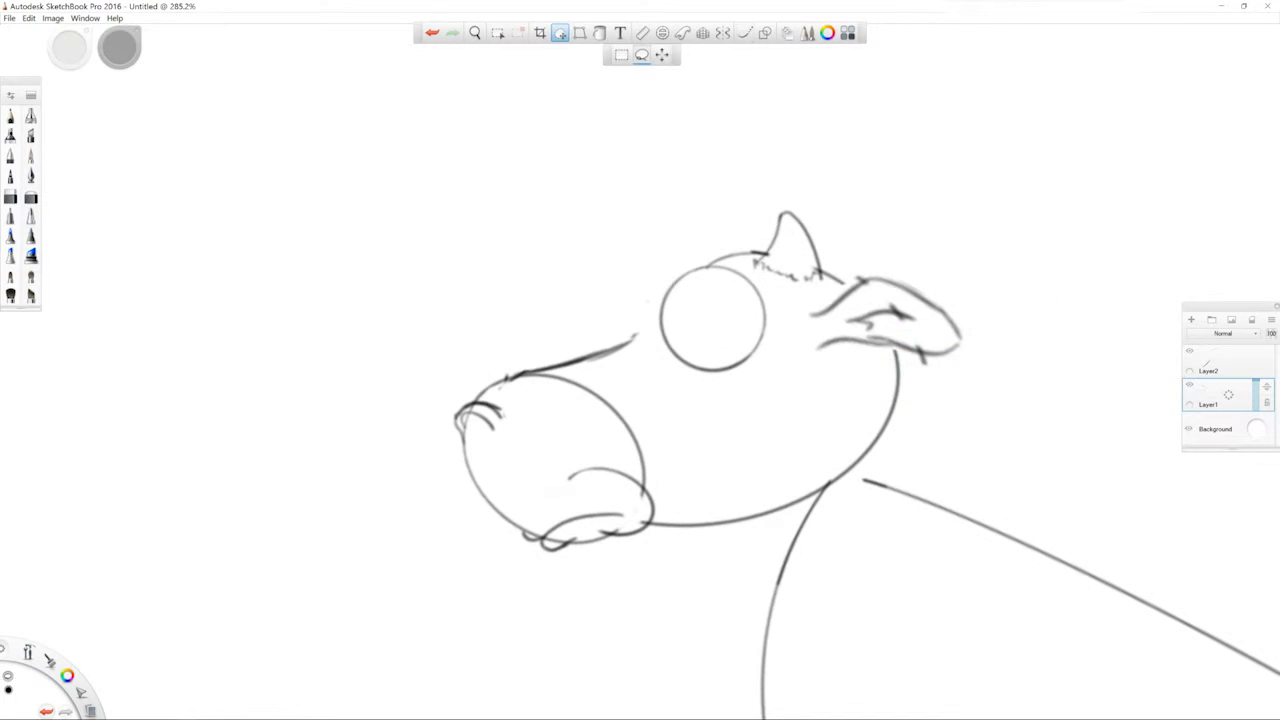
Erase the ear's rounded tip and redraw it as a shorter, squared end that bends downward
key("b")
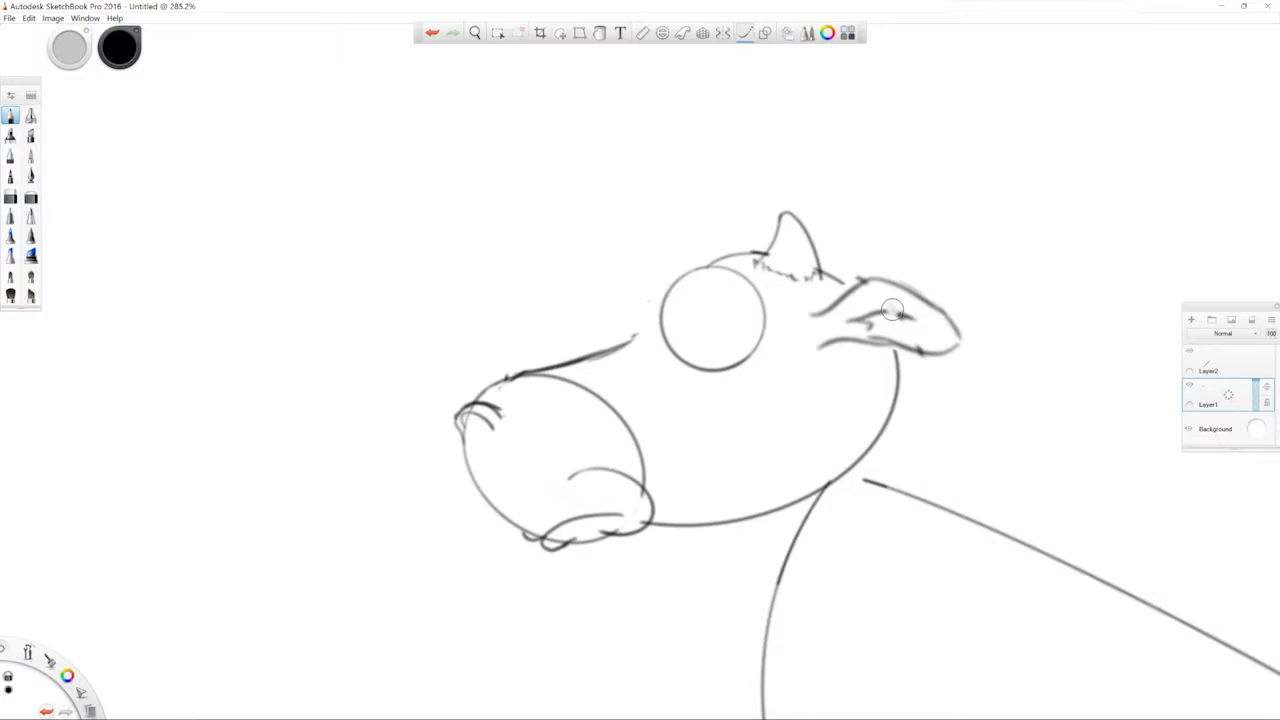
left_click_drag(960, 345, 934, 305)
left_click_drag(954, 348, 934, 355)
left_click_drag(930, 300, 936, 356)
mouse_move(918, 313)
left_mouse_down()
mouse_move(908, 330)
mouse_move(940, 358)
left_mouse_up()
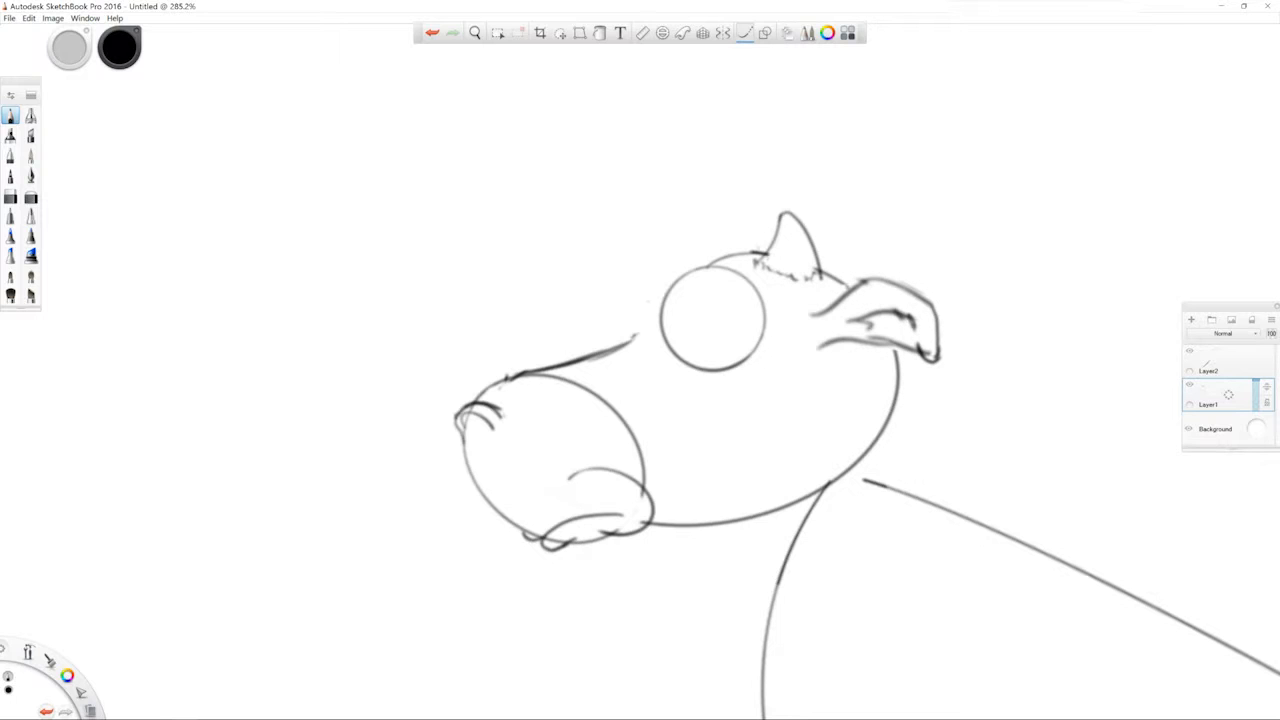
Undo the last stroke, and erase the forehead line between the eye and the horn on Layer2
key("ctrl+z")
left_click(744, 252)
left_click(1228, 361)
left_click_drag(754, 253, 724, 259)
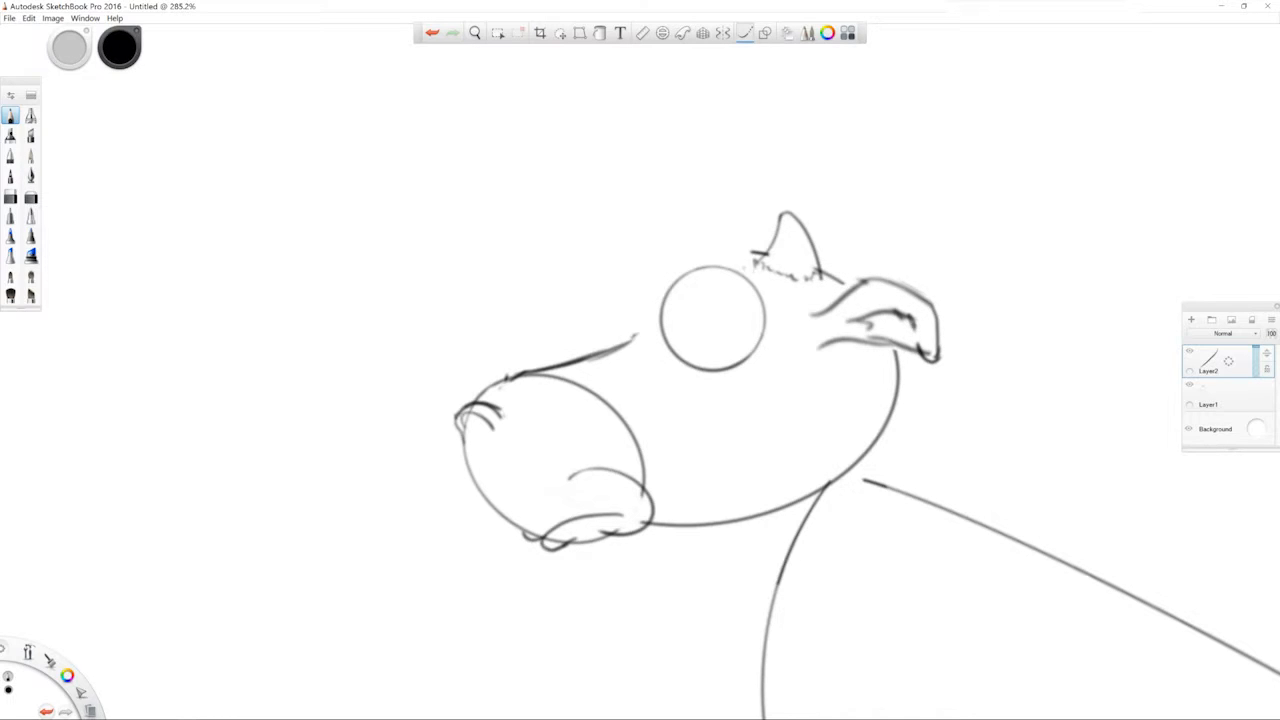
Draw the top of the head on Layer2, joining the eye to the horn and the horn to the ear
left_click_drag(752, 252, 710, 267)
mouse_move(738, 254)
left_mouse_down()
mouse_move(829, 260)
mouse_move(845, 281)
mouse_move(846, 265)
mouse_move(811, 247)
left_mouse_up()
key("ctrl+z")
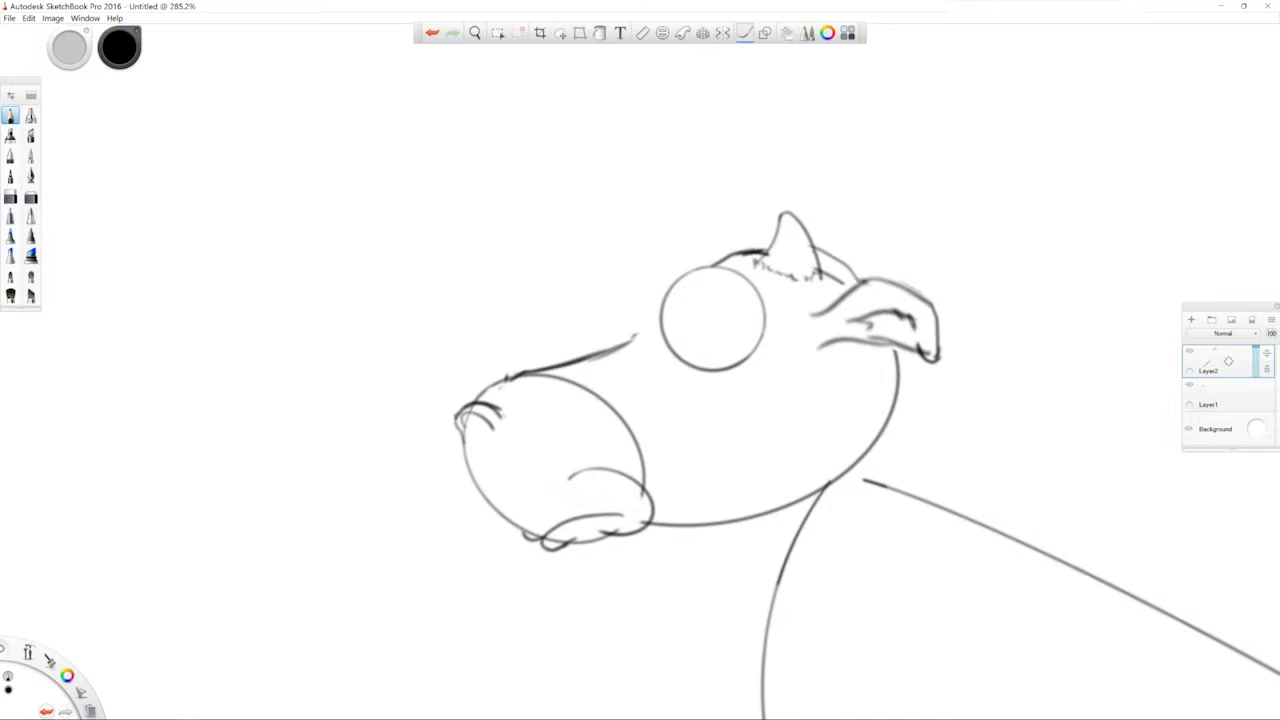
key("ctrl+z")
left_click_drag(820, 258, 850, 292)
key("ctrl+z")
Draw the back of the neck from ear to back line, a throat curve into the chest, and the jaw line behind the muzzle
left_click_drag(867, 345, 884, 488)
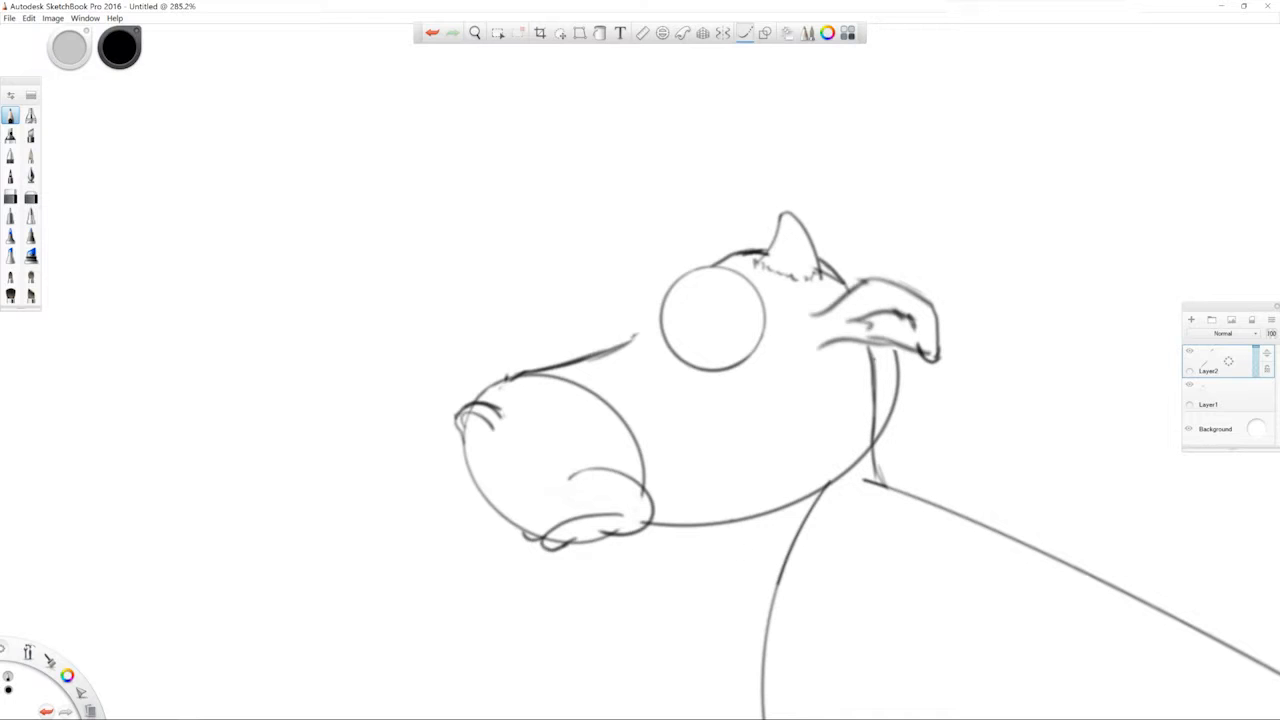
mouse_move(720, 522)
left_mouse_down()
mouse_move(756, 560)
mouse_move(772, 605)
left_mouse_up()
mouse_move(648, 514)
left_mouse_down()
mouse_move(736, 523)
mouse_move(684, 520)
left_mouse_up()
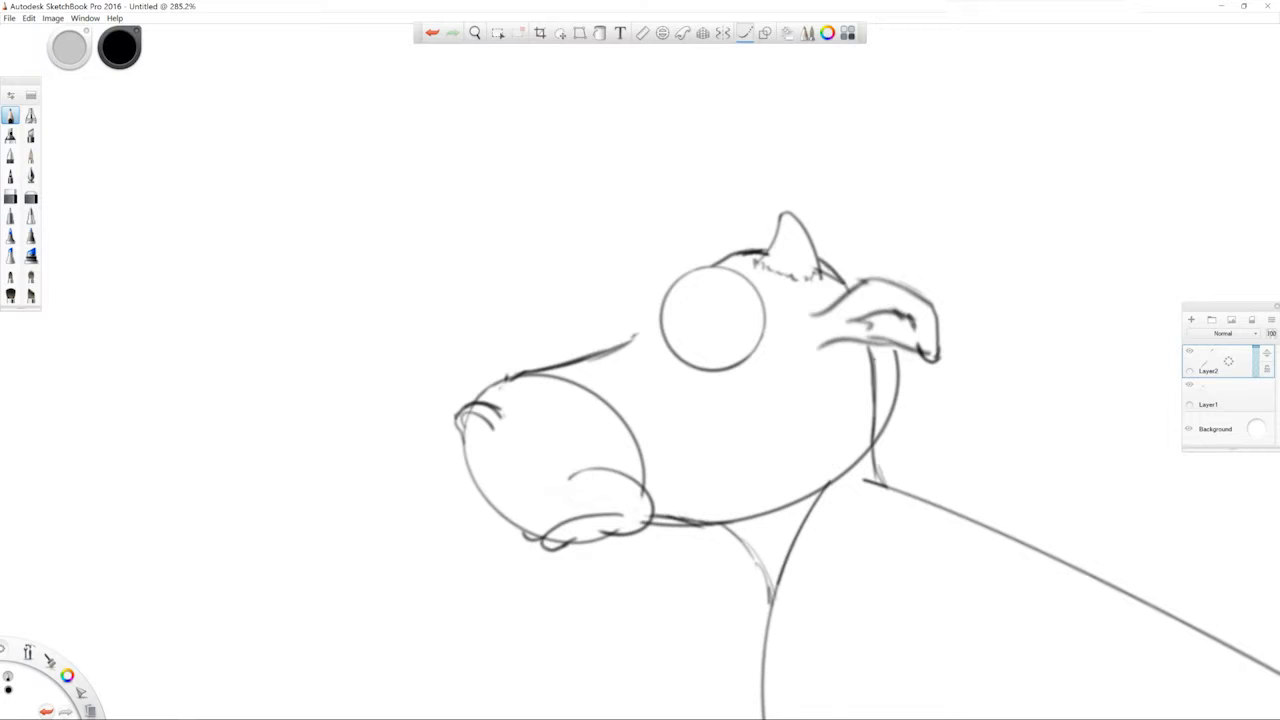
Redraw the nostril with a wider outer arc and darken the line over the top of the muzzle
mouse_move(464, 441)
left_mouse_down()
mouse_move(449, 406)
mouse_move(461, 398)
mouse_move(502, 396)
mouse_move(514, 434)
mouse_move(468, 410)
left_mouse_up()
mouse_move(470, 410)
left_mouse_down()
mouse_move(490, 428)
mouse_move(526, 370)
mouse_move(577, 393)
left_mouse_up()
key("ctrl+z")
key("ctrl+z")
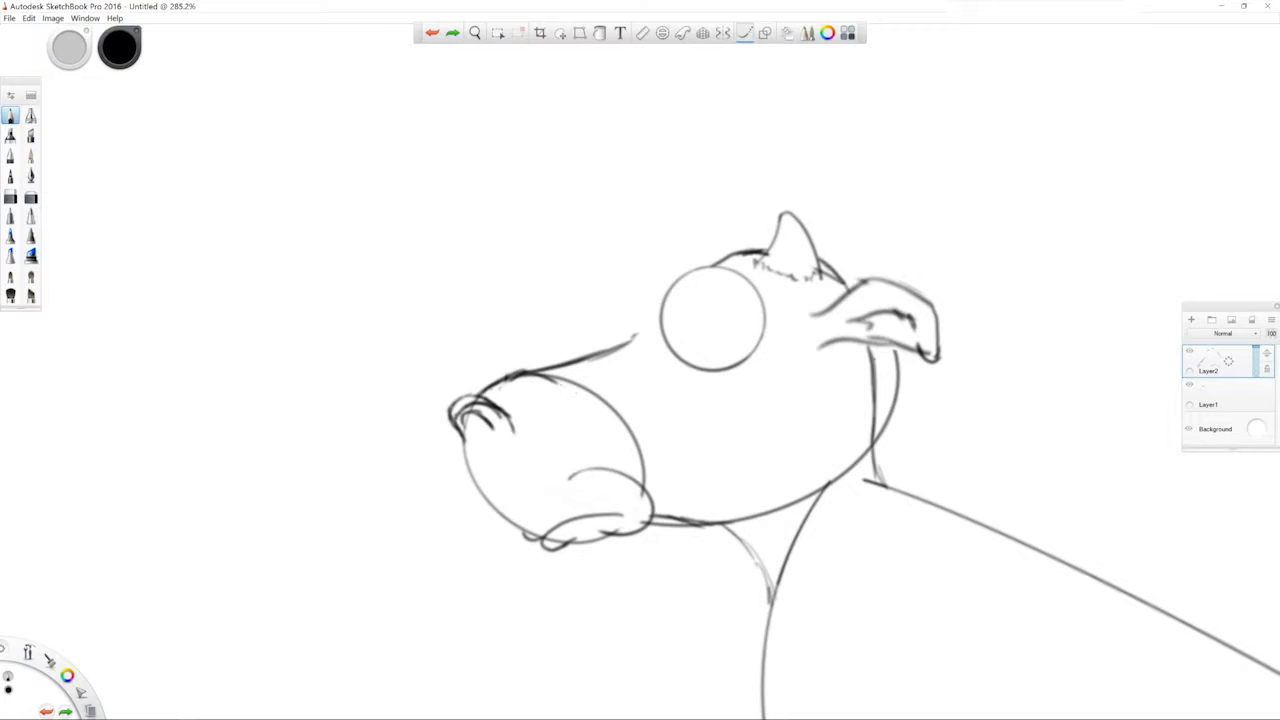
mouse_move(480, 396)
left_mouse_down()
mouse_move(512, 376)
mouse_move(568, 382)
left_mouse_up()
Darken the mouth corner, the lower lip and the front and underside of the muzzle
mouse_move(572, 480)
left_mouse_down()
mouse_move(618, 477)
mouse_move(648, 495)
left_mouse_up()
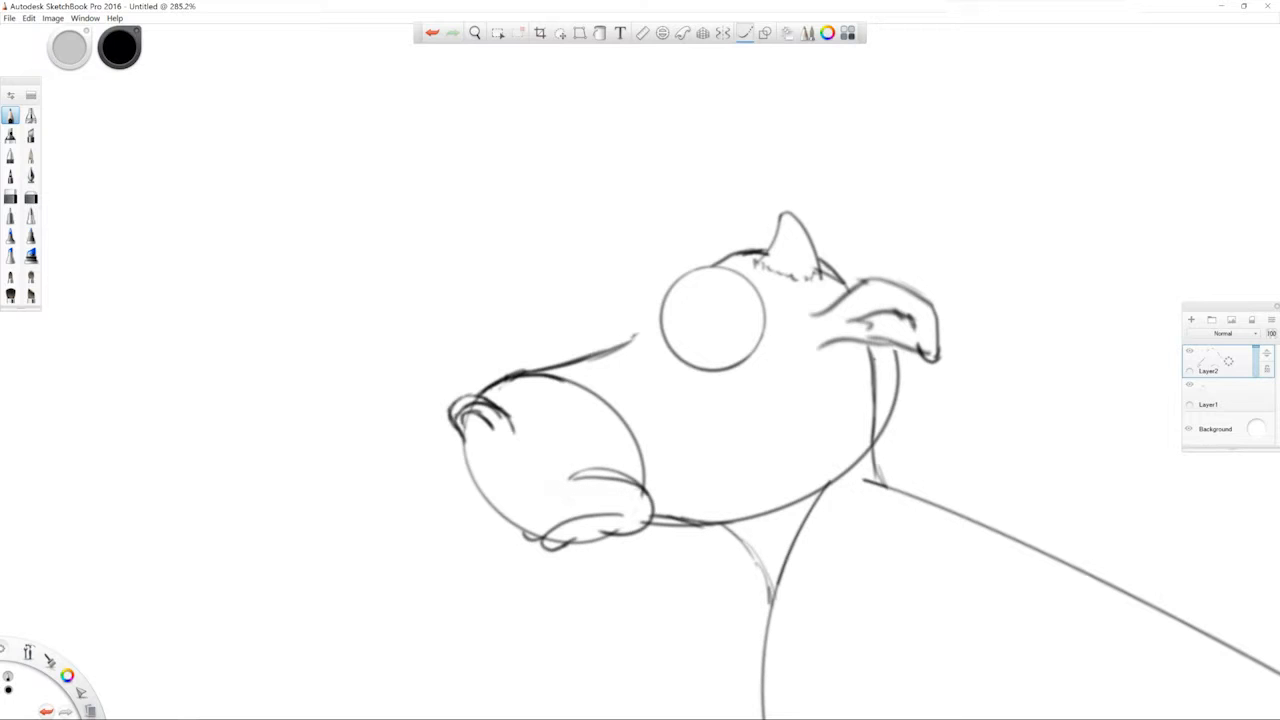
left_click_drag(647, 490, 639, 447)
mouse_move(463, 439)
left_mouse_down()
mouse_move(490, 504)
mouse_move(522, 532)
mouse_move(538, 540)
mouse_move(580, 518)
mouse_move(549, 551)
mouse_move(655, 520)
mouse_move(643, 494)
mouse_move(612, 483)
left_mouse_up()
key("ctrl+z")
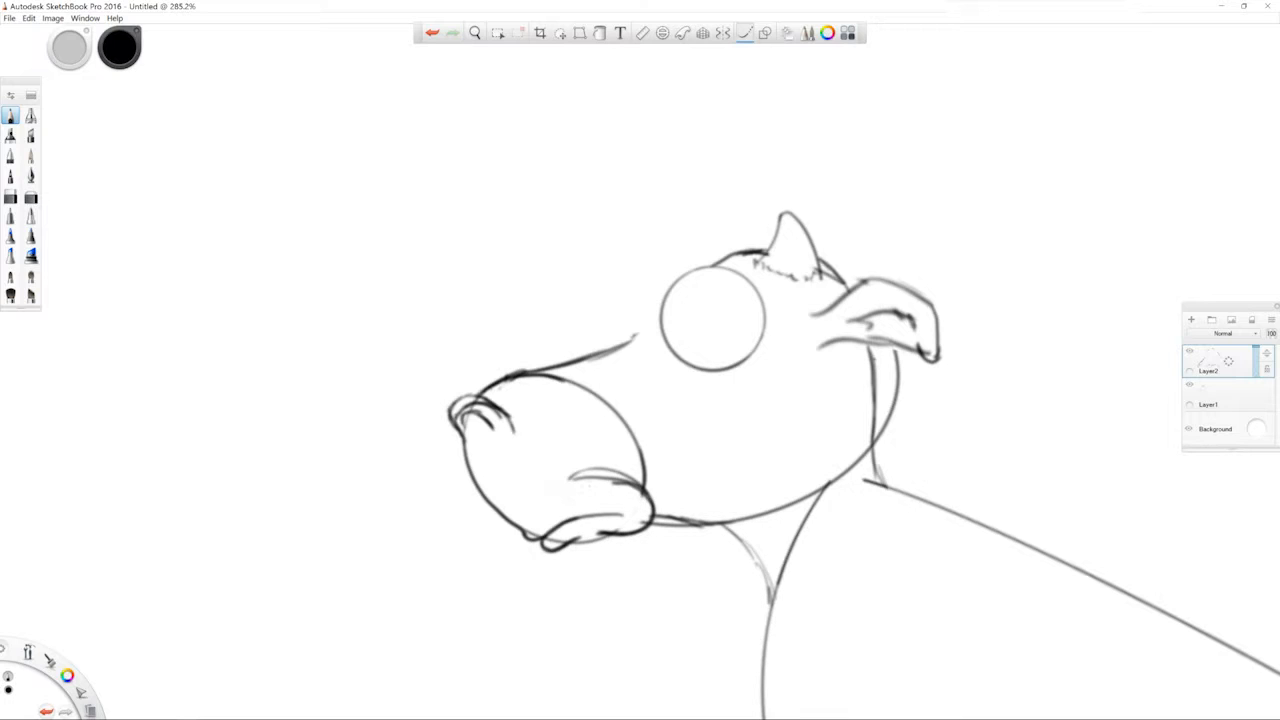
left_click_drag(572, 542, 606, 536)
left_click(1210, 396)
left_click_drag(540, 374, 572, 383)
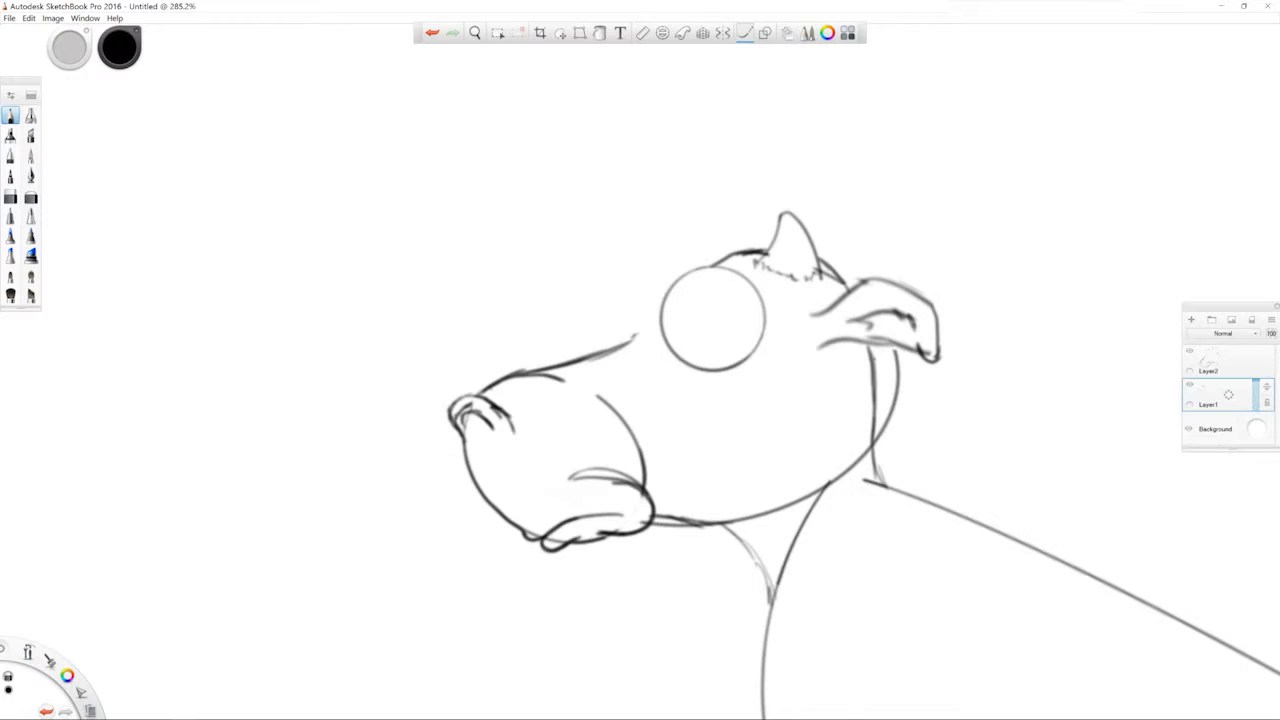
key("ctrl+z")
Erase the doubled construction lines around the nostril, lips and lower muzzle, undoing any strokes that remove too much
left_click(1212, 362)
mouse_move(524, 378)
left_mouse_down()
mouse_move(472, 396)
mouse_move(451, 424)
mouse_move(494, 411)
mouse_move(508, 379)
mouse_move(496, 385)
mouse_move(562, 380)
mouse_move(598, 394)
mouse_move(651, 457)
mouse_move(642, 468)
mouse_move(640, 443)
mouse_move(652, 466)
mouse_move(590, 463)
mouse_move(632, 473)
mouse_move(653, 503)
mouse_move(632, 534)
left_mouse_up()
key("ctrl+z")
left_click(1212, 395)
key("ctrl+z")
key("ctrl+z")
key("ctrl+z")
key("ctrl+z")
key("ctrl+z")
Erase the doubled jaw line, the leftover line beneath the horn, and the head ellipse's arc behind the jaw on Layer1
mouse_move(660, 525)
left_mouse_down()
mouse_move(689, 534)
mouse_move(542, 540)
mouse_move(507, 516)
mouse_move(472, 445)
left_mouse_up()
key("ctrl+z")
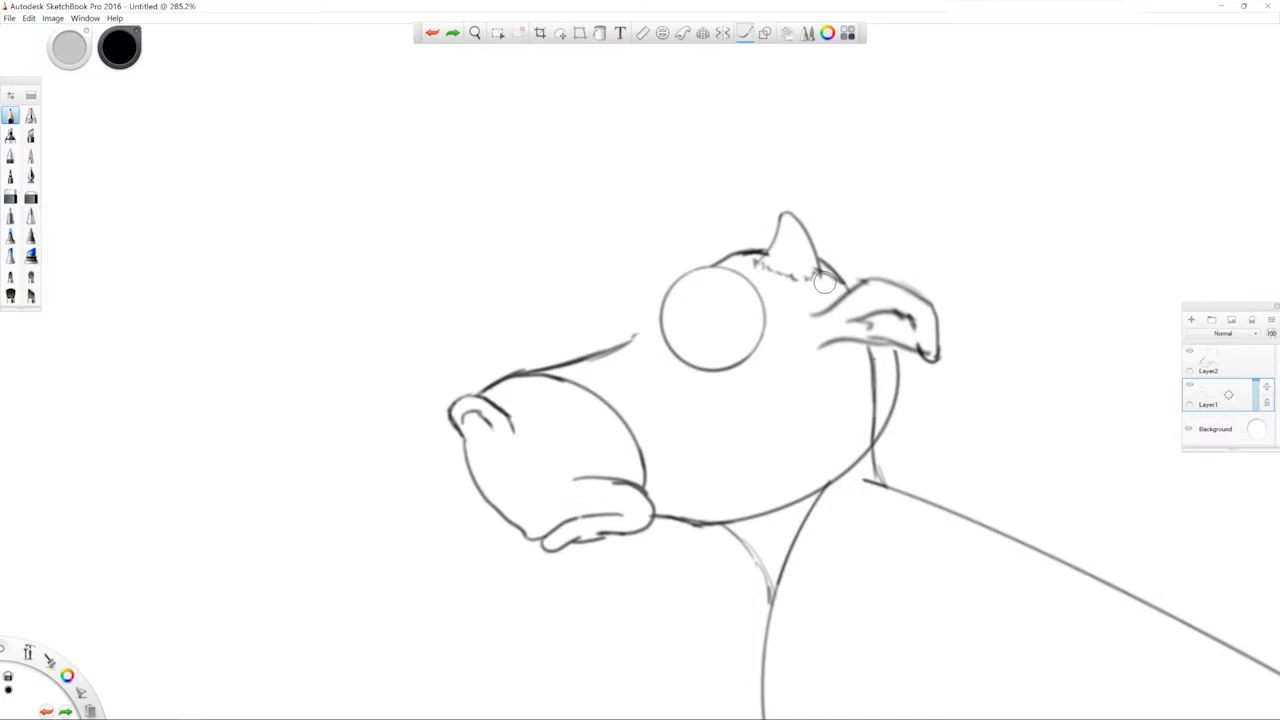
left_click_drag(822, 272, 828, 280)
mouse_move(900, 360)
left_mouse_down()
mouse_move(890, 428)
mouse_move(791, 549)
left_mouse_up()
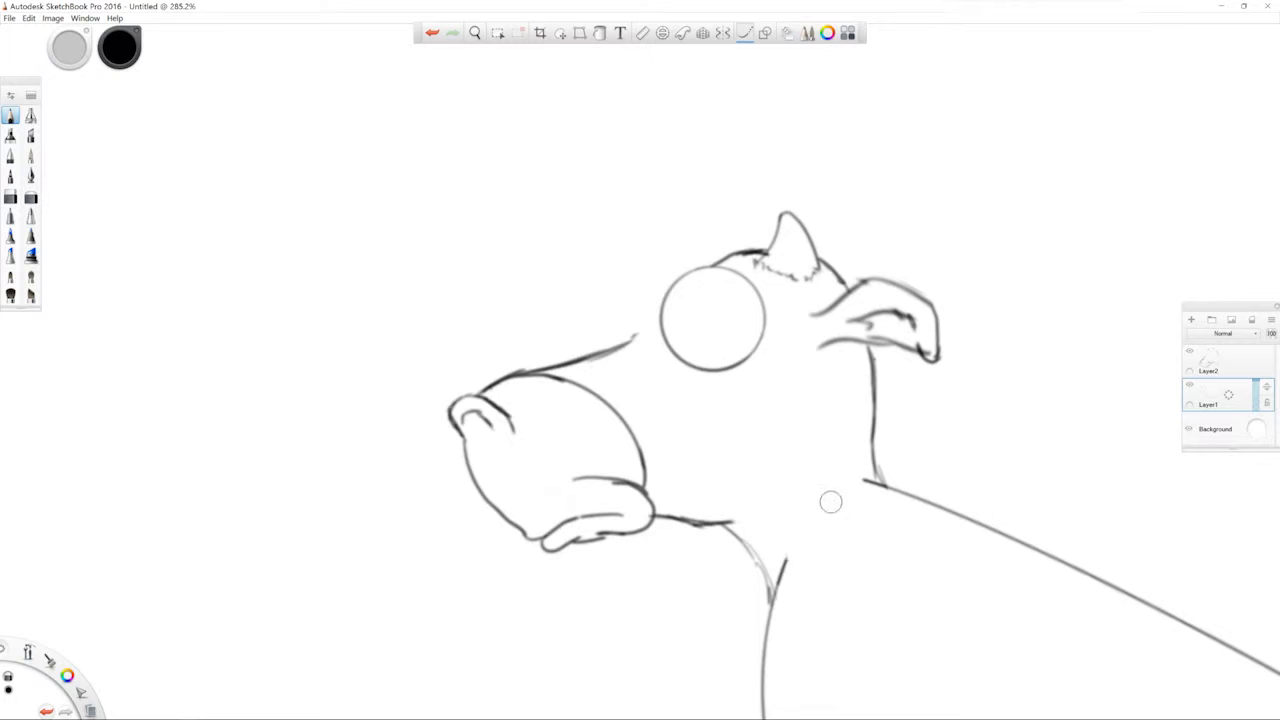
Draw upper and lower eyelid lines across the eye circle on Layer2 and darken the circle's front edge
left_click(1212, 361)
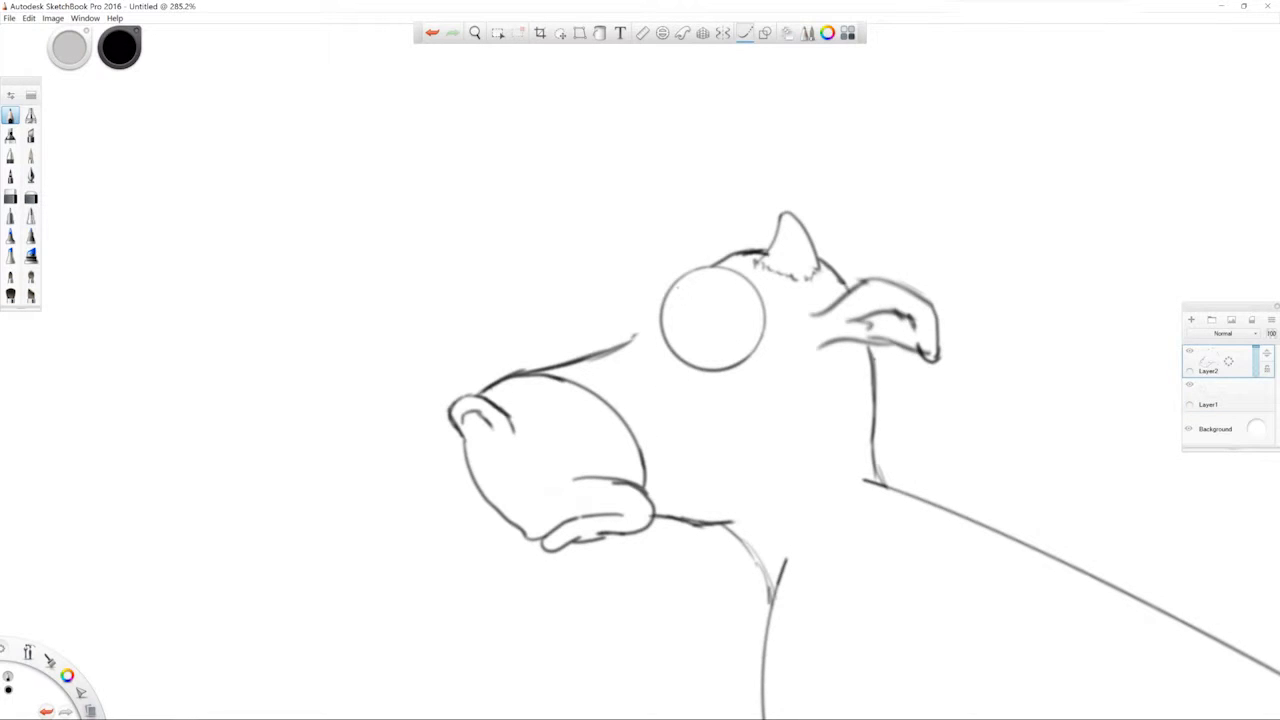
mouse_move(658, 297)
left_mouse_down()
mouse_move(744, 314)
mouse_move(676, 347)
left_mouse_up()
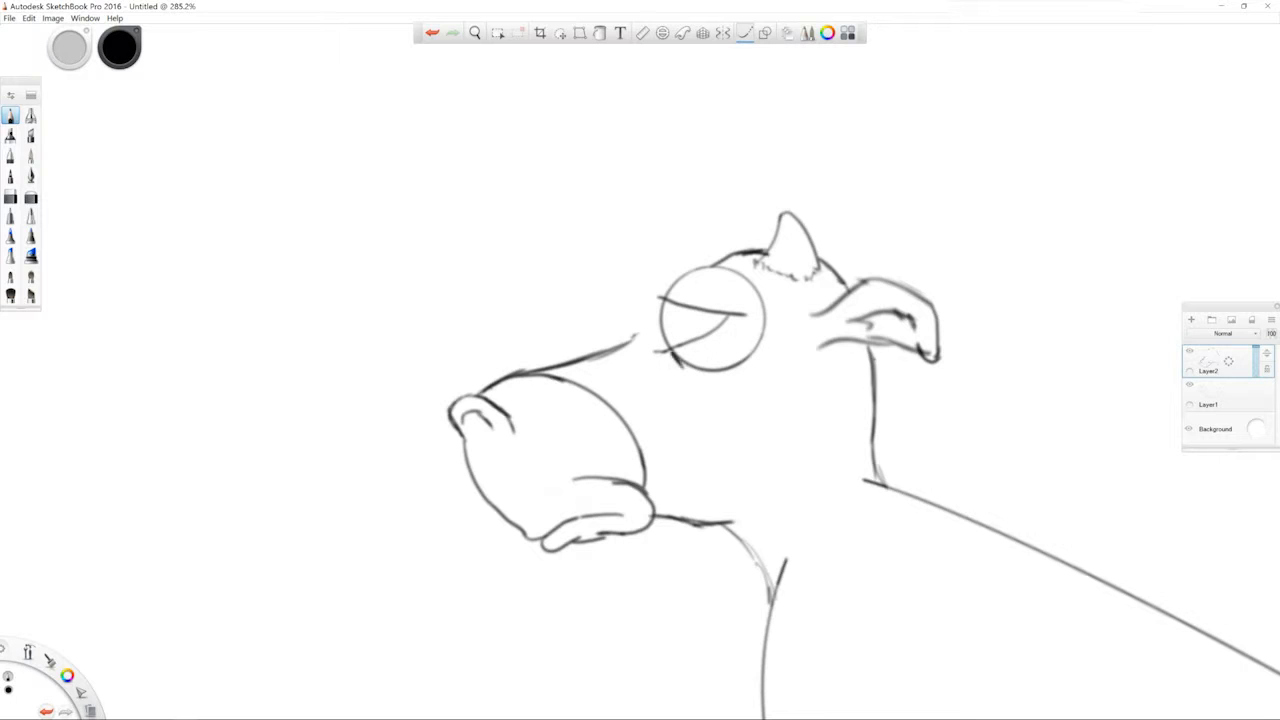
mouse_move(660, 300)
left_mouse_down()
mouse_move(675, 280)
mouse_move(732, 266)
left_mouse_up()
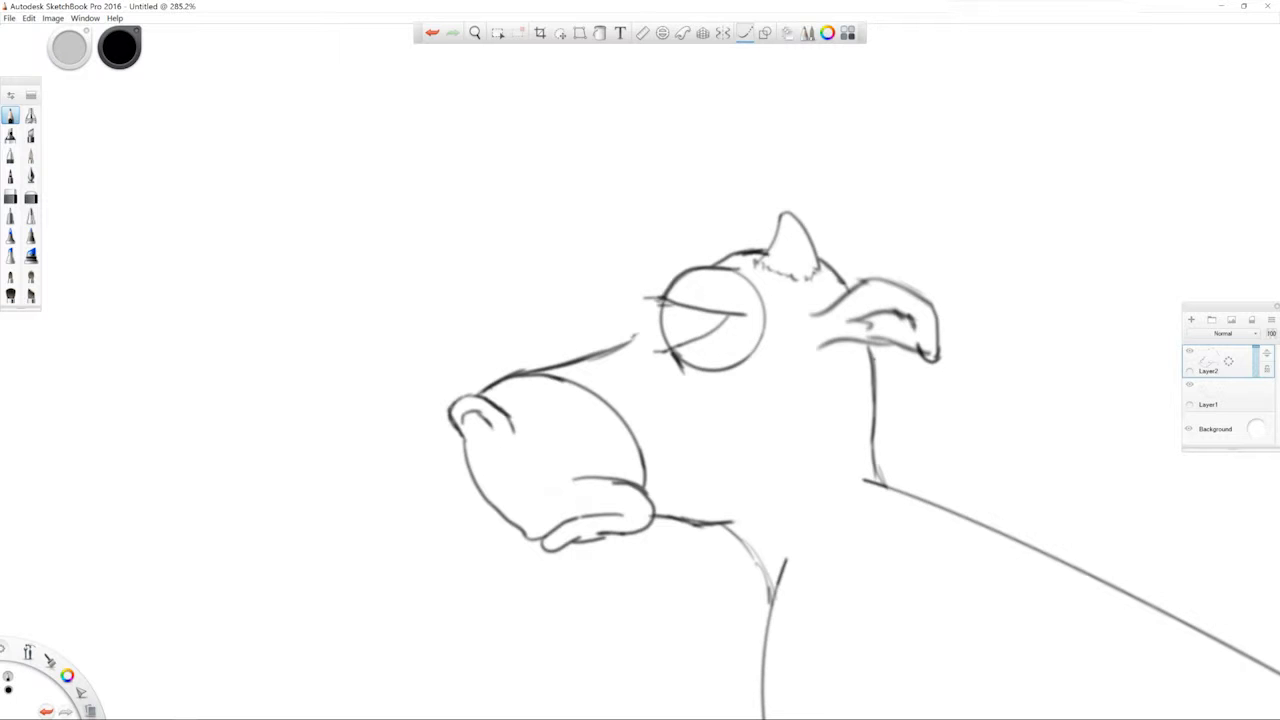
left_click_drag(720, 472, 763, 452)
Add a new layer beneath Layer1 and draw the iris, a dark pupil and the nose bridge up to the eye
key("space")
left_click_drag(675, 390, 394, 319)
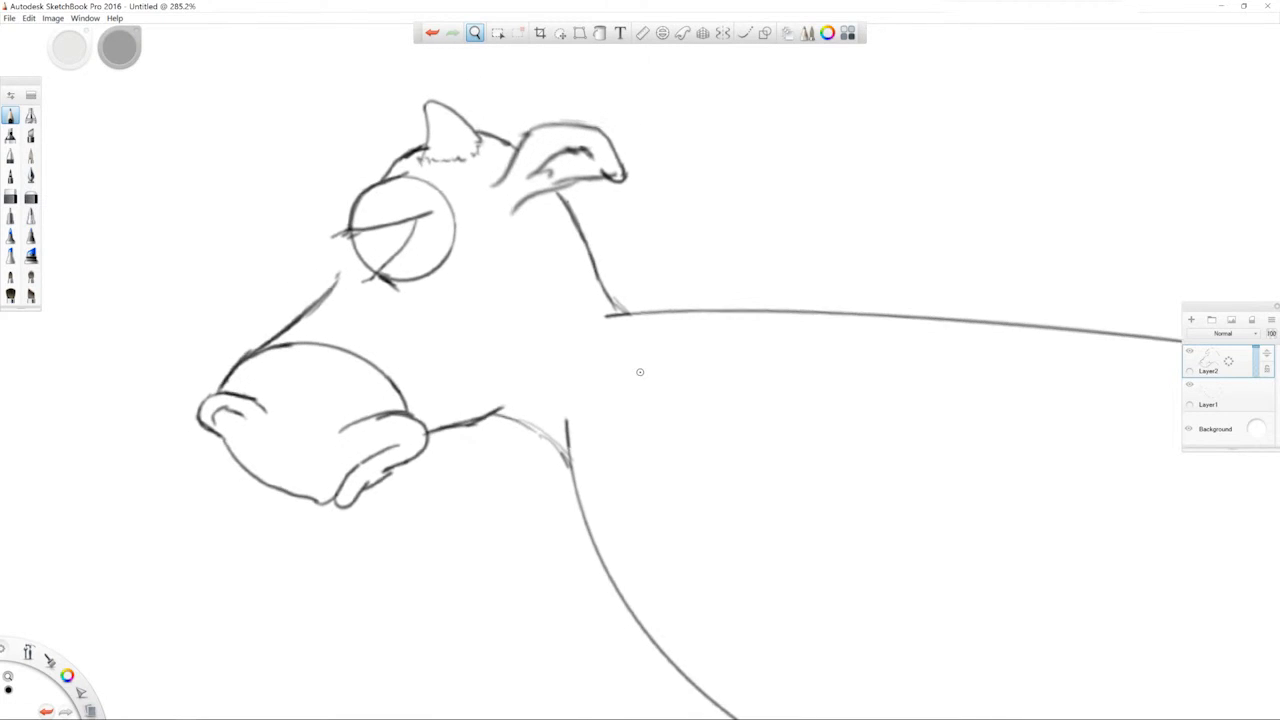
left_click(1220, 398)
left_click_drag(1221, 400, 1219, 424)
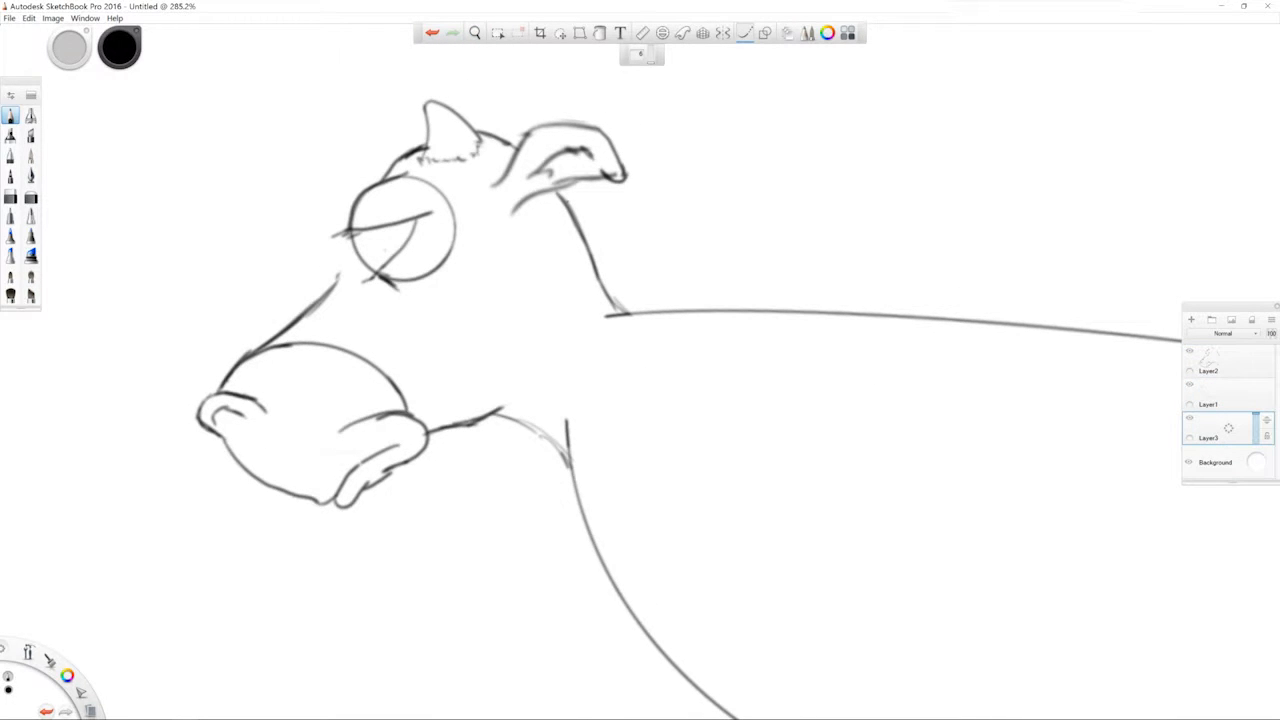
left_click_drag(360, 236, 364, 252)
left_click_drag(370, 240, 376, 262)
left_click_drag(350, 258, 335, 286)
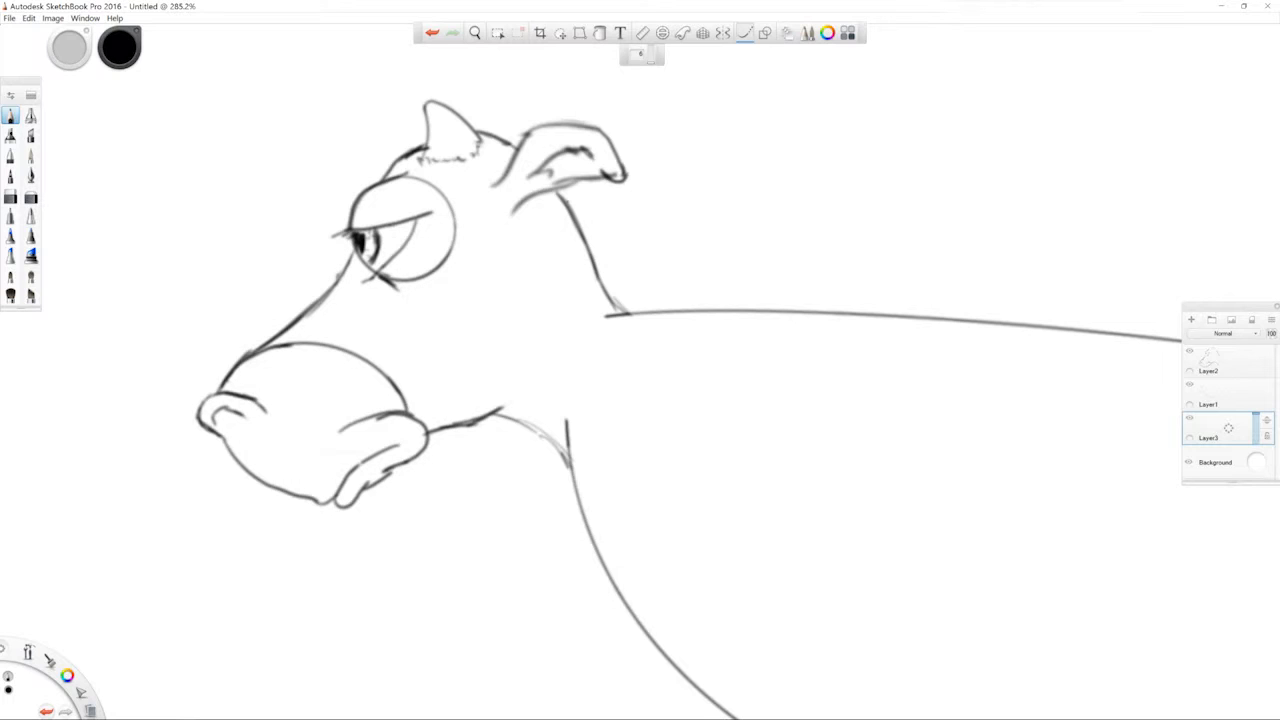
Draw a lower upper-eyelid line over the pupil on Layer3 and erase the previous slanted eyelid from Layer2
left_click_drag(352, 230, 386, 235)
left_click(1226, 395)
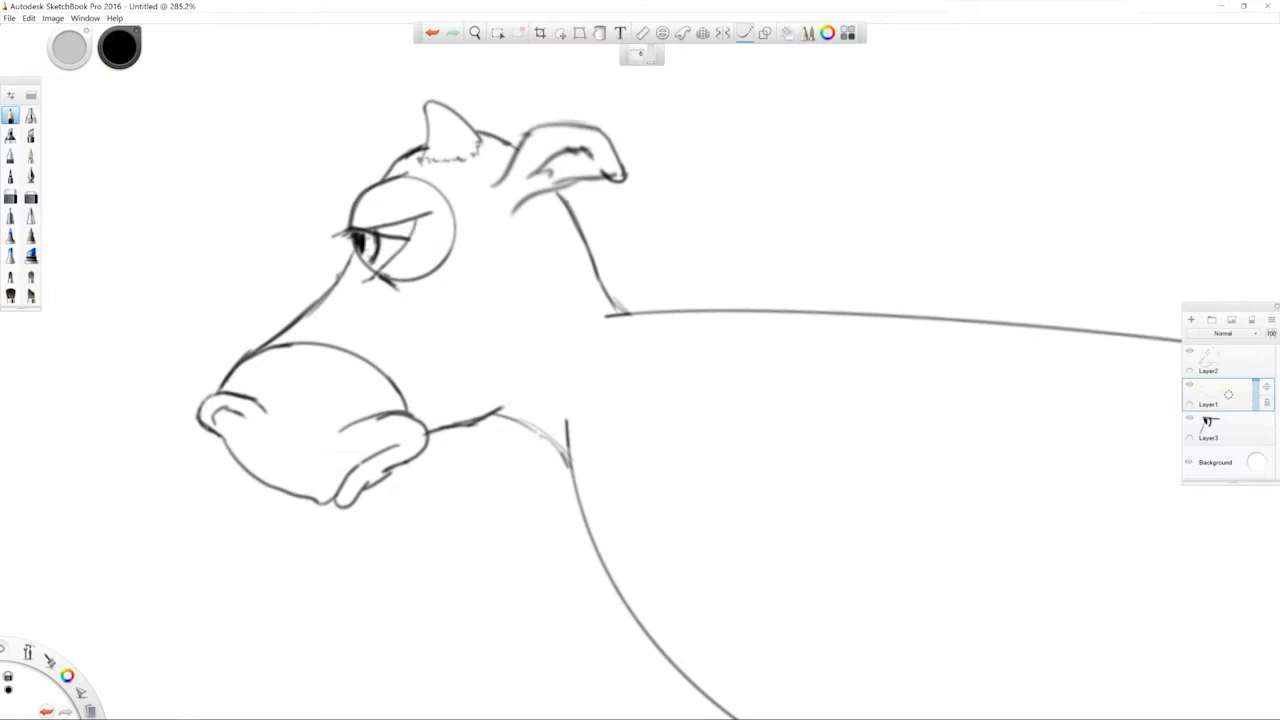
left_click(1224, 362)
left_click(425, 218)
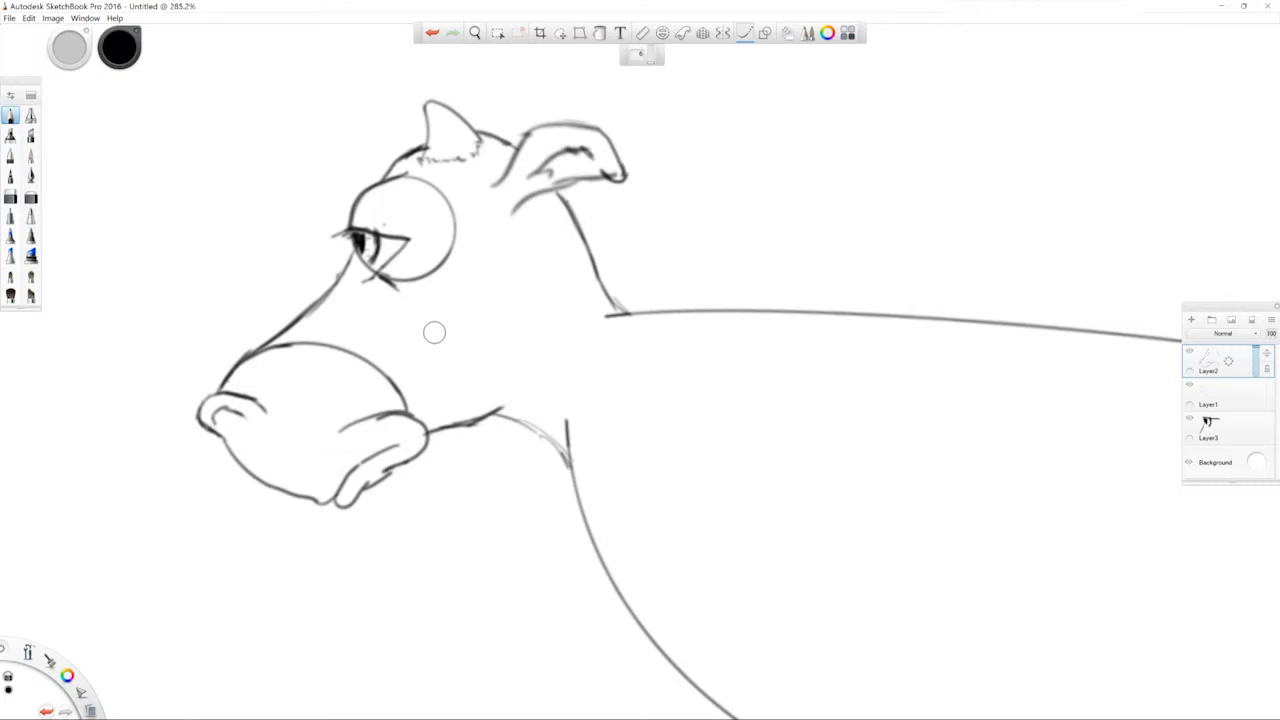
left_click_drag(383, 226, 331, 237)
Draw a curved tail hanging from the rear of the body on Layer3, ending in a short tuft of hair
left_click(1217, 428)
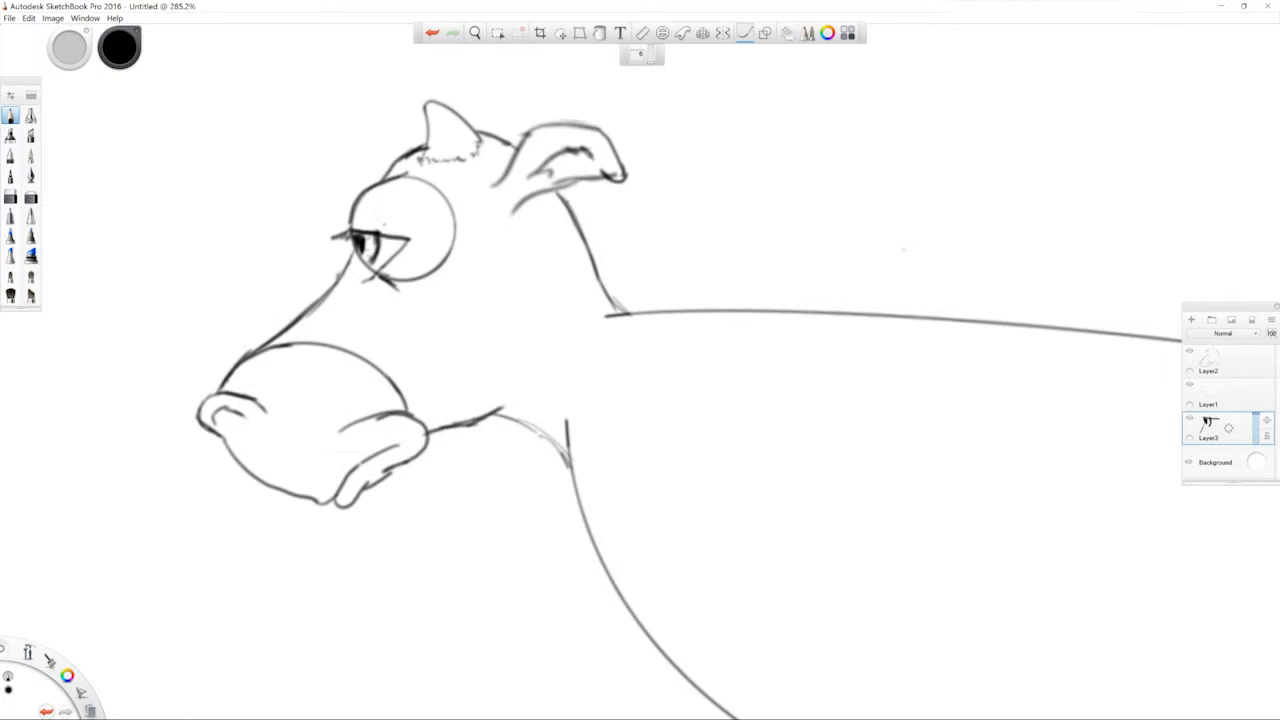
key("space")
left_click_drag(711, 385, 498, 267)
left_click_drag(507, 250, 440, 310)
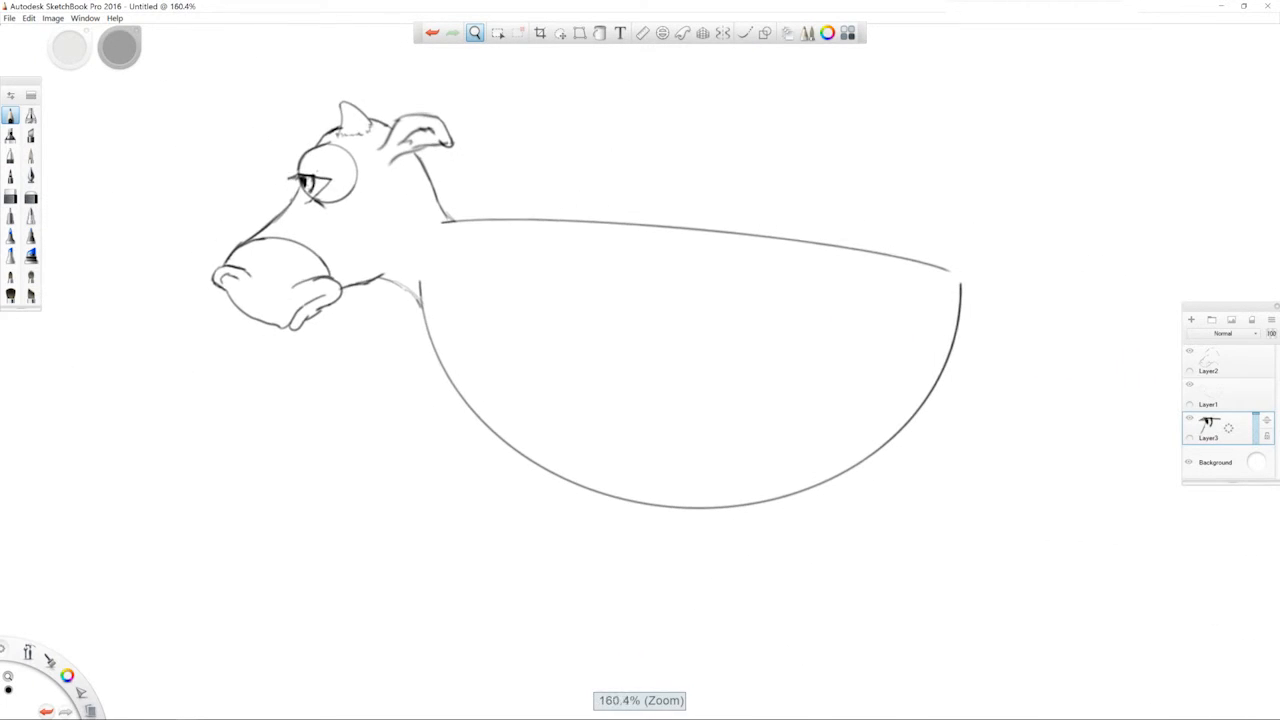
left_click_drag(640, 371, 660, 368)
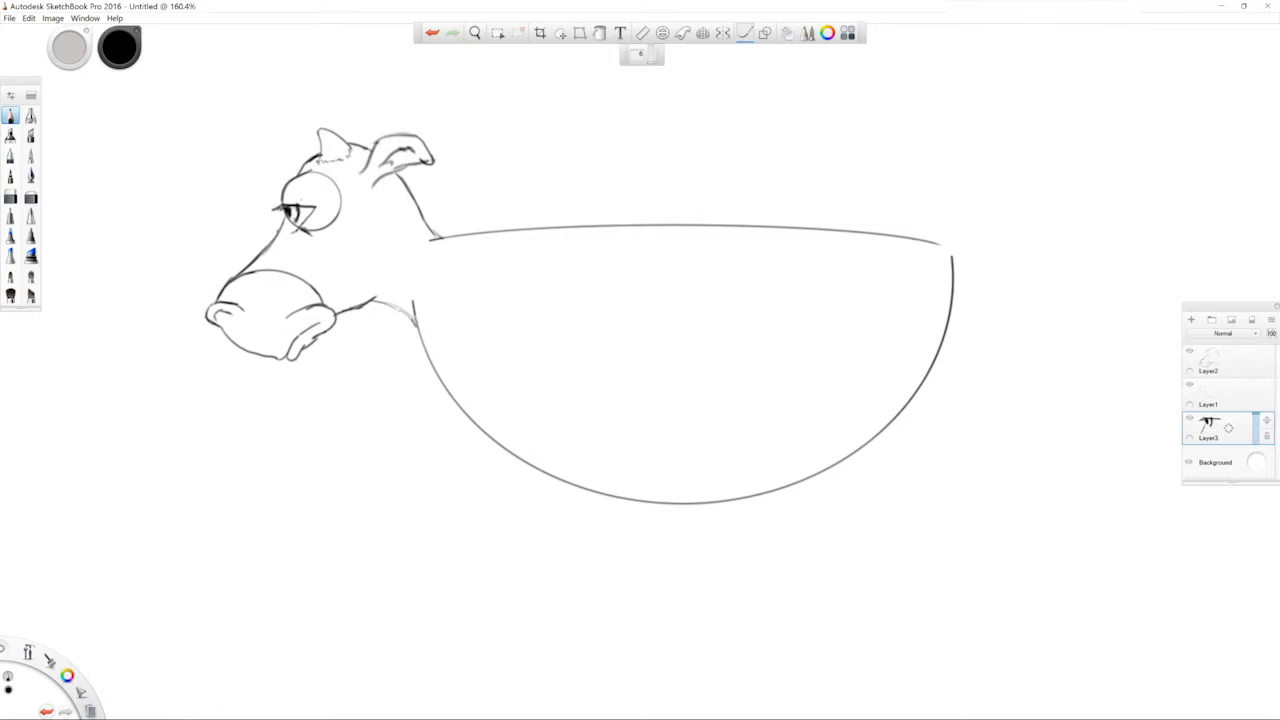
mouse_move(953, 257)
left_mouse_down()
mouse_move(970, 357)
mouse_move(1014, 428)
left_mouse_up()
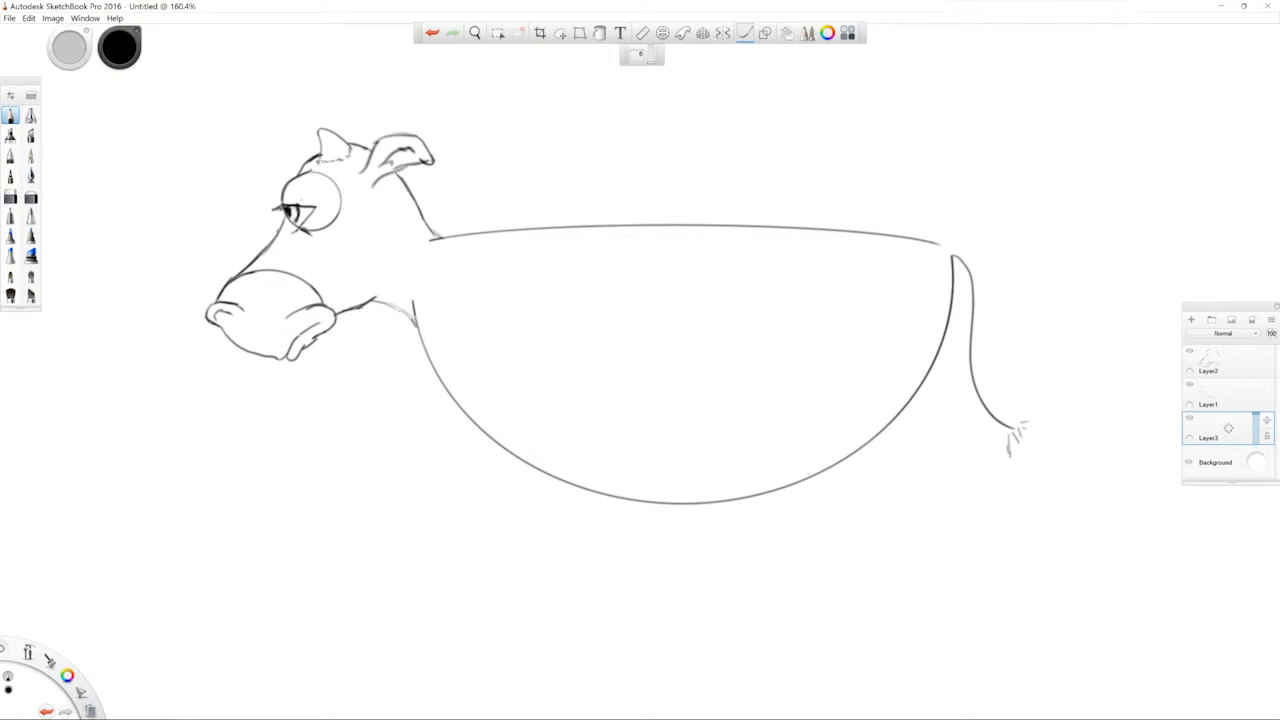
Sketch a rounded, sagging shape beneath the rear of the belly on Layer3
left_click_drag(785, 448, 845, 531)
mouse_move(772, 472)
left_mouse_down()
mouse_move(832, 524)
mouse_move(928, 480)
left_mouse_up()
left_click_drag(884, 518, 932, 404)
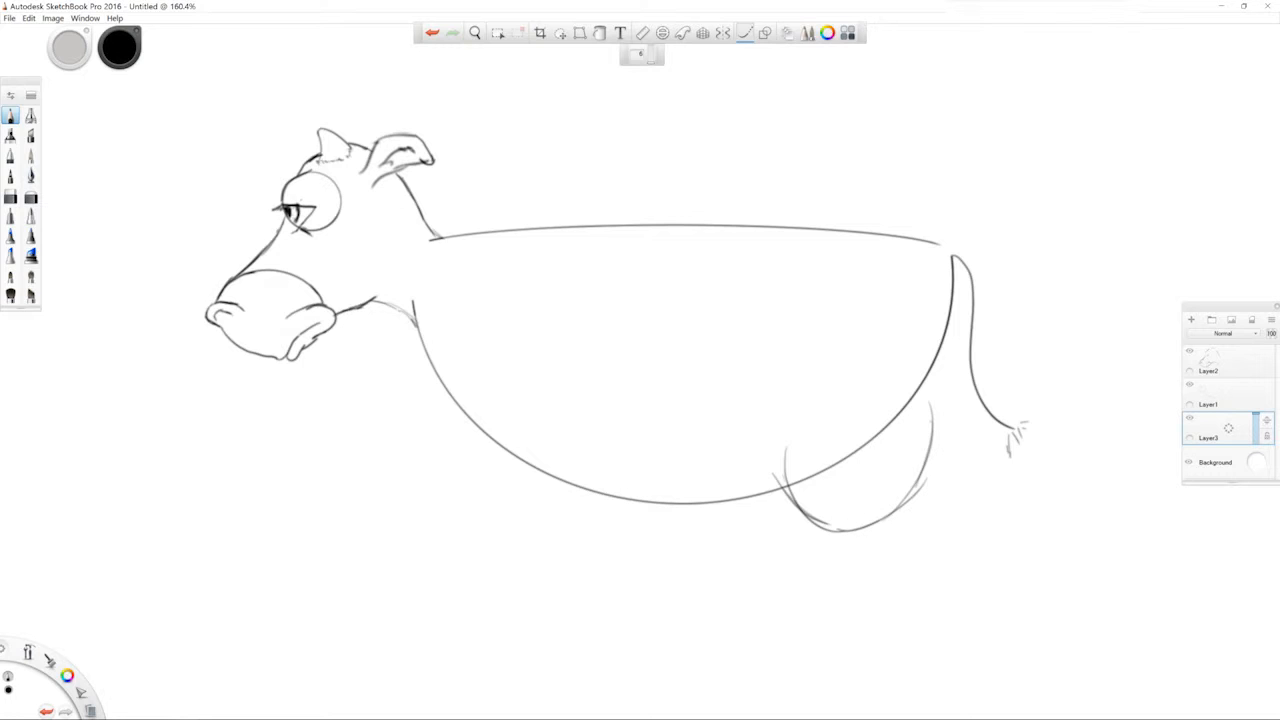
Lasso the body outline on Layer1 and transform it into a shorter body with a slightly sagging back
left_click(1218, 396)
key("l")
mouse_move(432, 237)
left_mouse_down()
mouse_move(390, 302)
mouse_move(390, 373)
mouse_move(444, 475)
mouse_move(549, 542)
mouse_move(766, 611)
mouse_move(951, 580)
mouse_move(1041, 503)
mouse_move(1081, 382)
mouse_move(1036, 229)
mouse_move(889, 158)
mouse_move(816, 144)
left_mouse_up()
mouse_move(881, 301)
left_mouse_down()
mouse_move(770, 340)
mouse_move(726, 171)
mouse_move(629, 63)
mouse_move(622, 158)
left_mouse_up()
mouse_move(452, 220)
left_mouse_down()
mouse_move(440, 230)
mouse_move(445, 265)
mouse_move(670, 272)
mouse_move(820, 253)
mouse_move(862, 203)
mouse_move(640, 192)
mouse_move(652, 248)
mouse_move(652, 153)
mouse_move(646, 197)
mouse_move(614, 220)
mouse_move(632, 193)
mouse_move(612, 230)
mouse_move(640, 292)
mouse_move(662, 263)
mouse_move(671, 270)
mouse_move(643, 279)
mouse_move(615, 335)
left_mouse_up()
key("ctrl+z")
Lasso the tail on Layer3, move it against the rear of the shortened body, and deselect it
left_click(1215, 428)
mouse_move(990, 230)
left_mouse_down()
mouse_move(938, 240)
mouse_move(972, 430)
mouse_move(1065, 275)
left_mouse_up()
left_click_drag(980, 331, 884, 322)
key("ctrl+d")
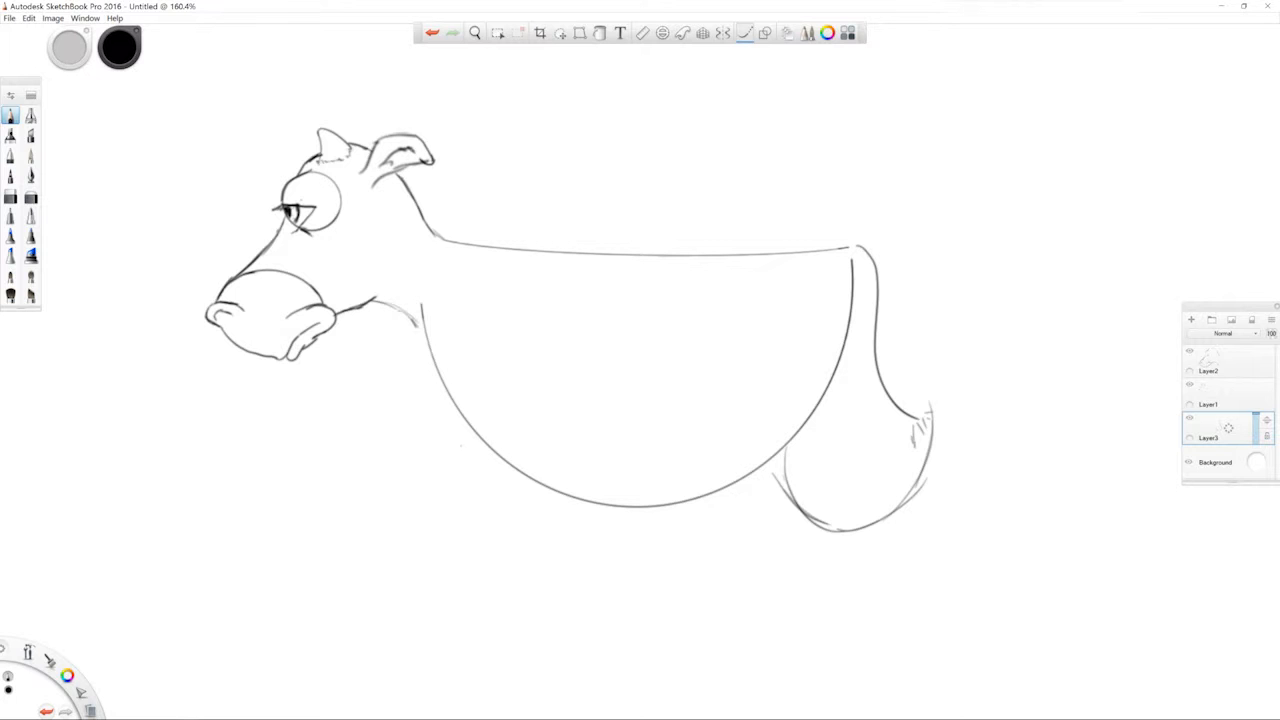
Erase the rounded shape beneath the rear of the belly, including its edge beside the tail tuft, using a larger eraser
key("space")
mouse_move(612, 542)
left_mouse_down()
mouse_move(694, 509)
mouse_move(678, 497)
mouse_move(638, 507)
left_mouse_up()
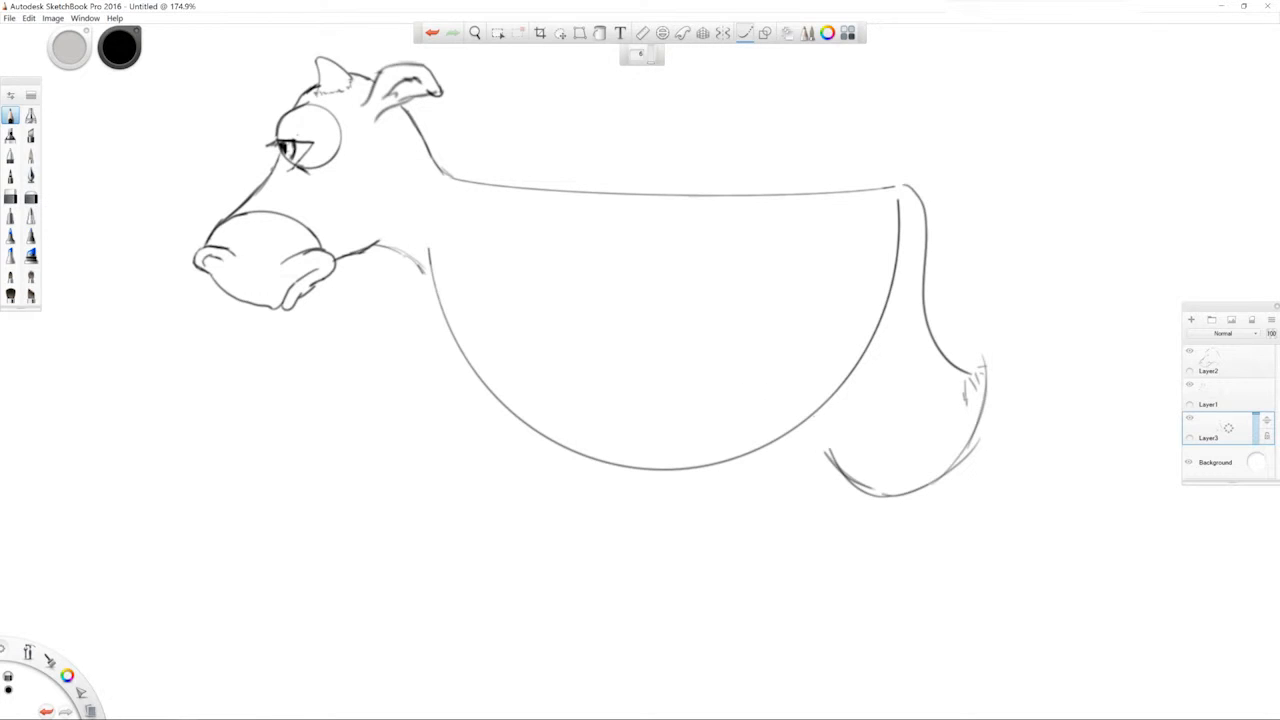
left_click_drag(841, 470, 880, 494)
key("bracketright")
key("bracketright")
key("bracketright")
key("bracketright")
key("bracketright")
mouse_move(882, 494)
left_mouse_down()
mouse_move(944, 480)
mouse_move(968, 455)
left_mouse_up()
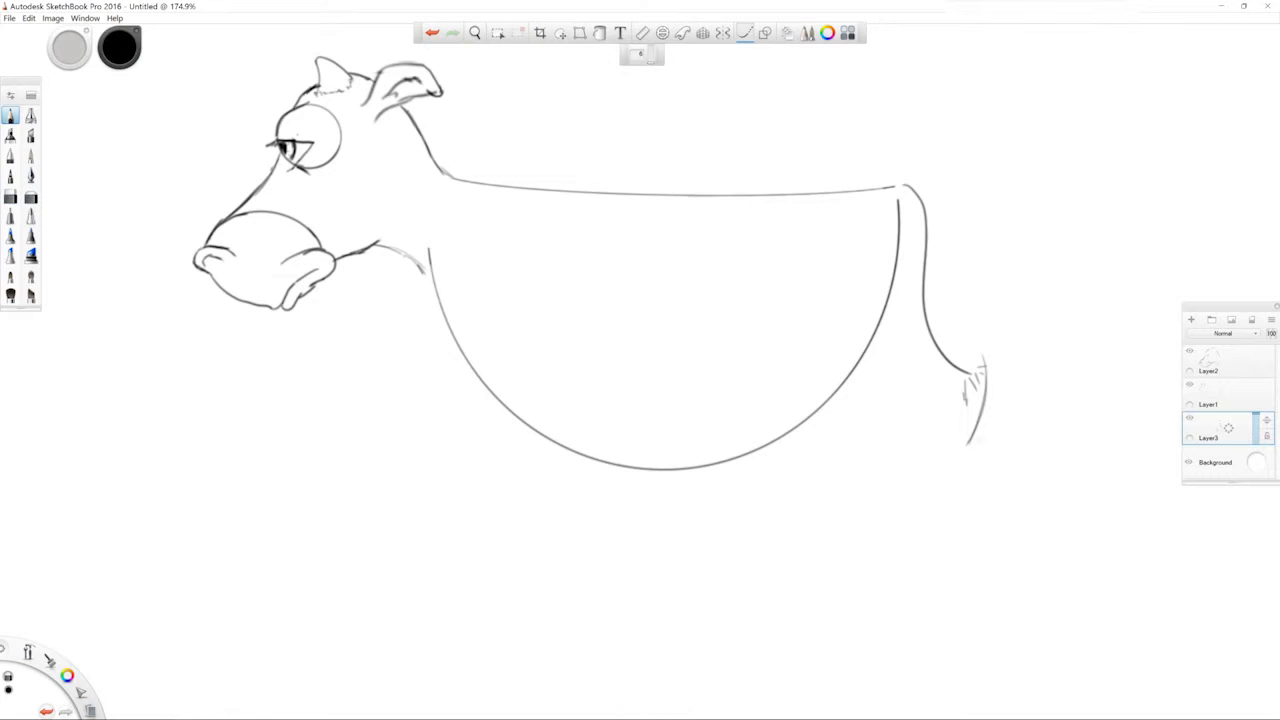
left_click_drag(1000, 380, 996, 364)
Draw the hip curve over the rump and sketch the back and front edges of the hind thigh
mouse_move(896, 189)
left_mouse_down()
mouse_move(819, 186)
mouse_move(784, 270)
left_mouse_up()
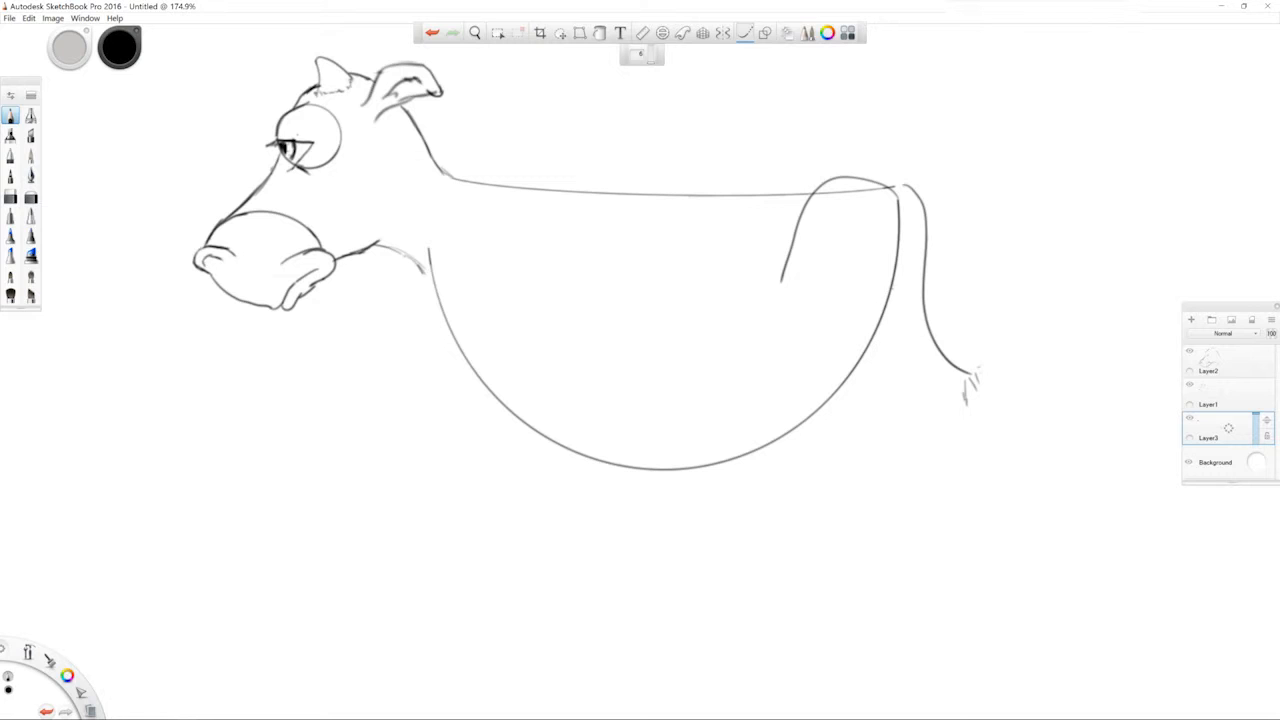
mouse_move(898, 232)
left_mouse_down()
mouse_move(885, 352)
mouse_move(837, 453)
left_mouse_up()
left_click_drag(789, 405, 802, 458)
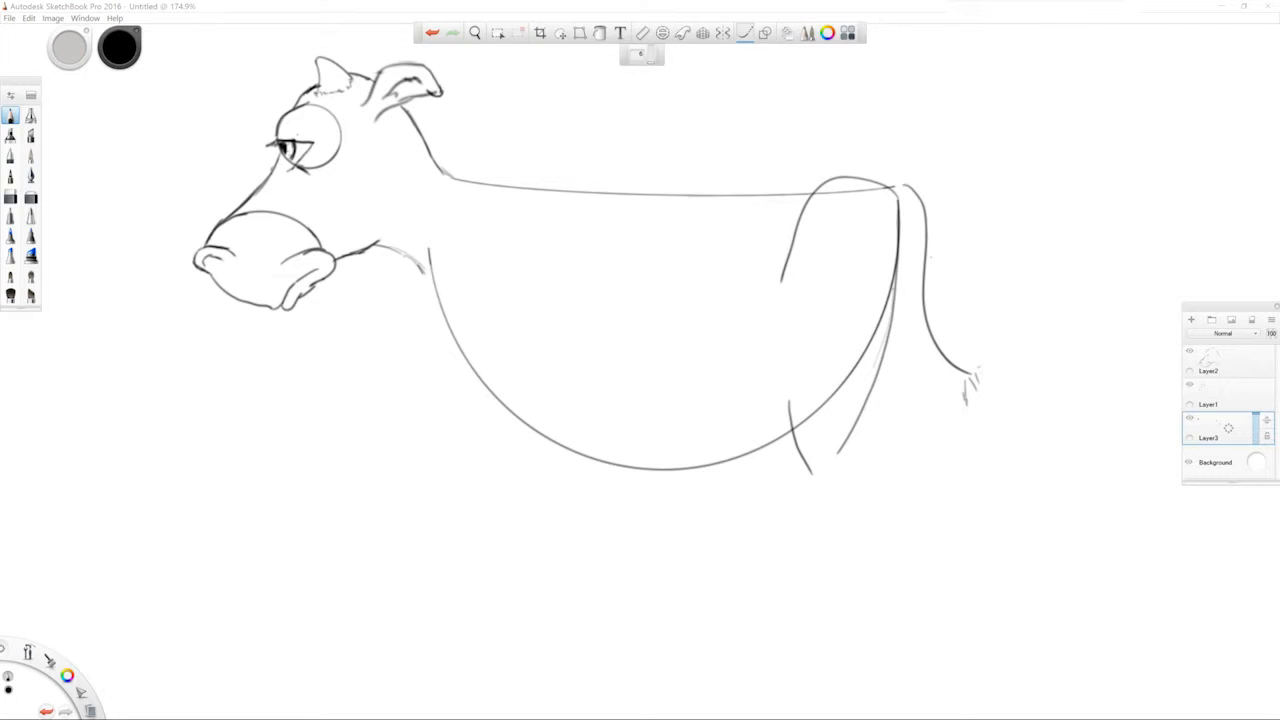
Rework the thigh's back edge into a bent hock and draw the hind leg's slanted lower part, knee line and hoof
mouse_move(840, 448)
left_mouse_down()
mouse_move(890, 331)
mouse_move(899, 233)
mouse_move(889, 318)
mouse_move(843, 413)
mouse_move(843, 488)
mouse_move(800, 537)
left_mouse_up()
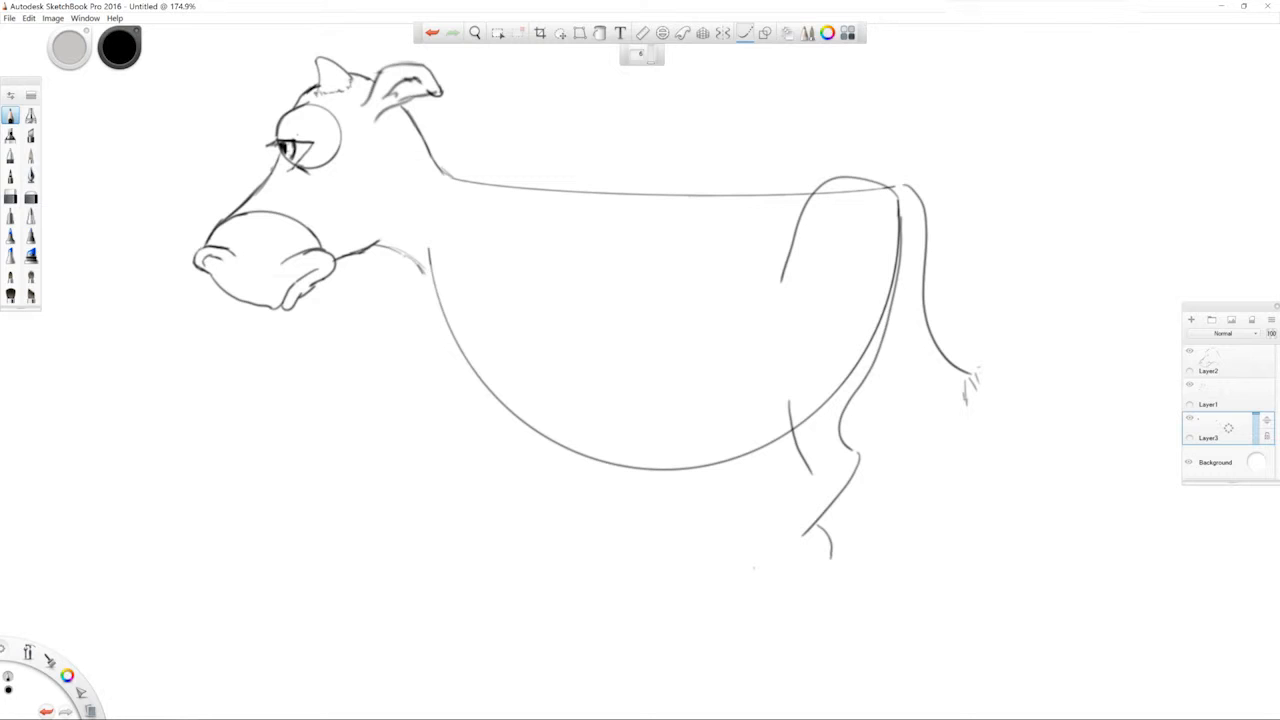
mouse_move(779, 538)
left_mouse_down()
mouse_move(823, 540)
mouse_move(807, 510)
mouse_move(831, 467)
left_mouse_up()
left_click_drag(787, 400, 799, 450)
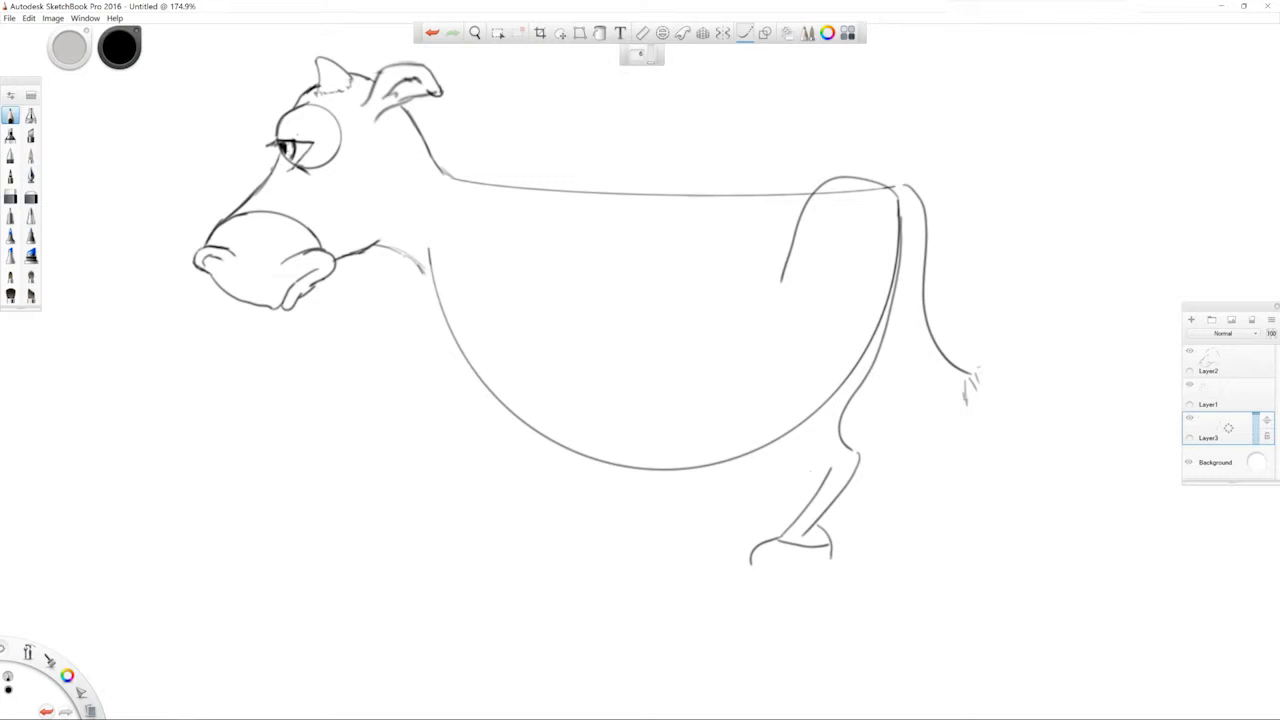
left_click_drag(830, 464, 791, 395)
left_click_drag(817, 523, 829, 542)
Use the ruler guide at 0° to draw a horizontal ground line beneath the hoof, and close the guide
left_click(643, 33)
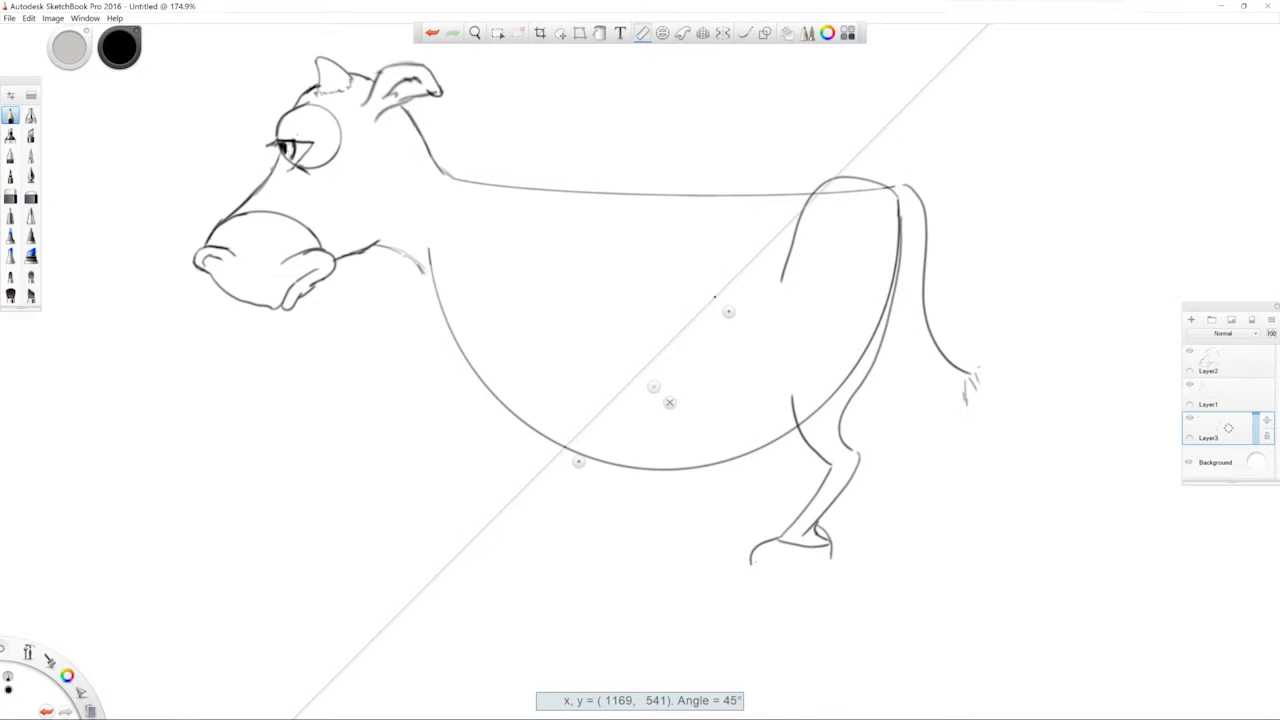
left_click_drag(729, 311, 754, 466)
left_click_drag(660, 467, 645, 587)
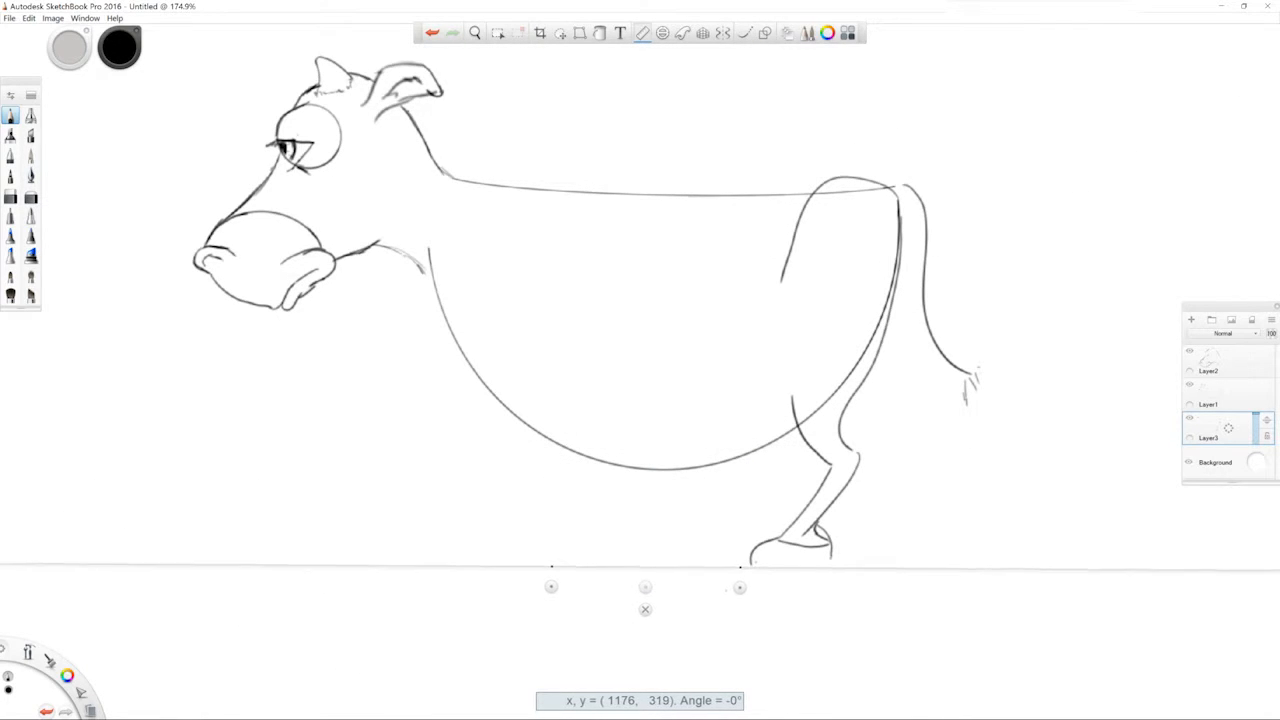
left_click_drag(383, 566, 970, 569)
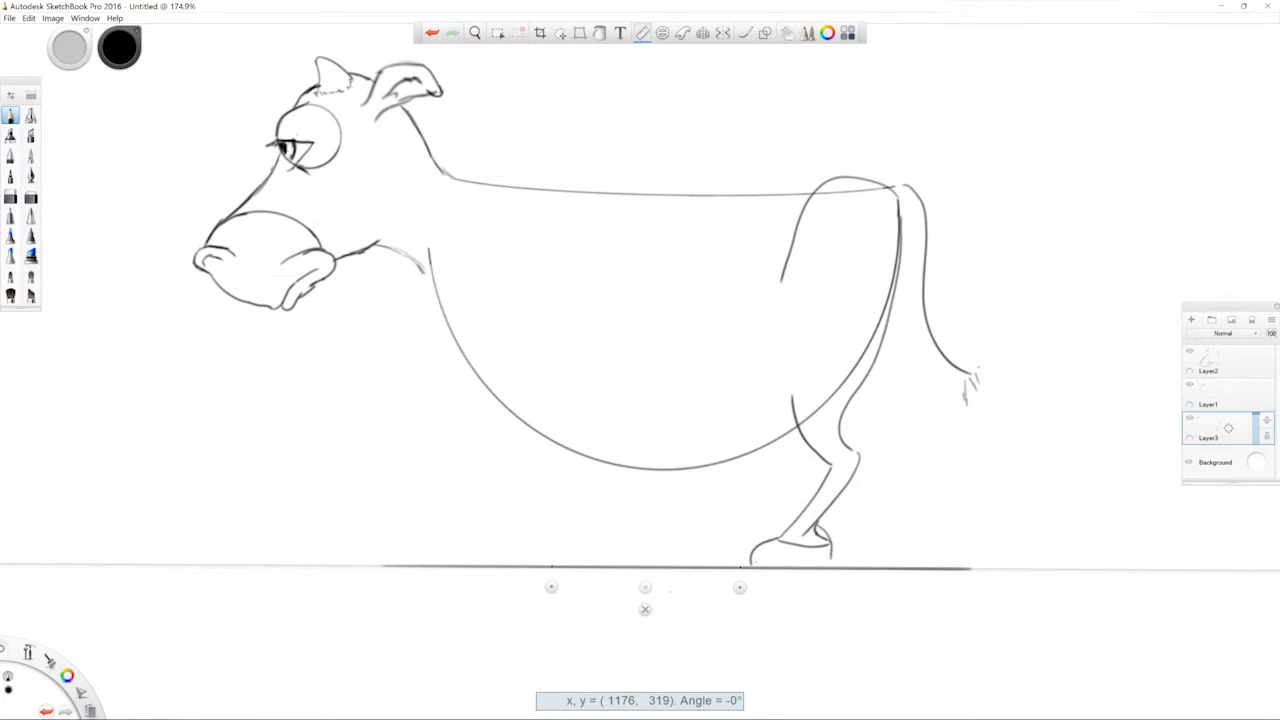
left_click(645, 609)
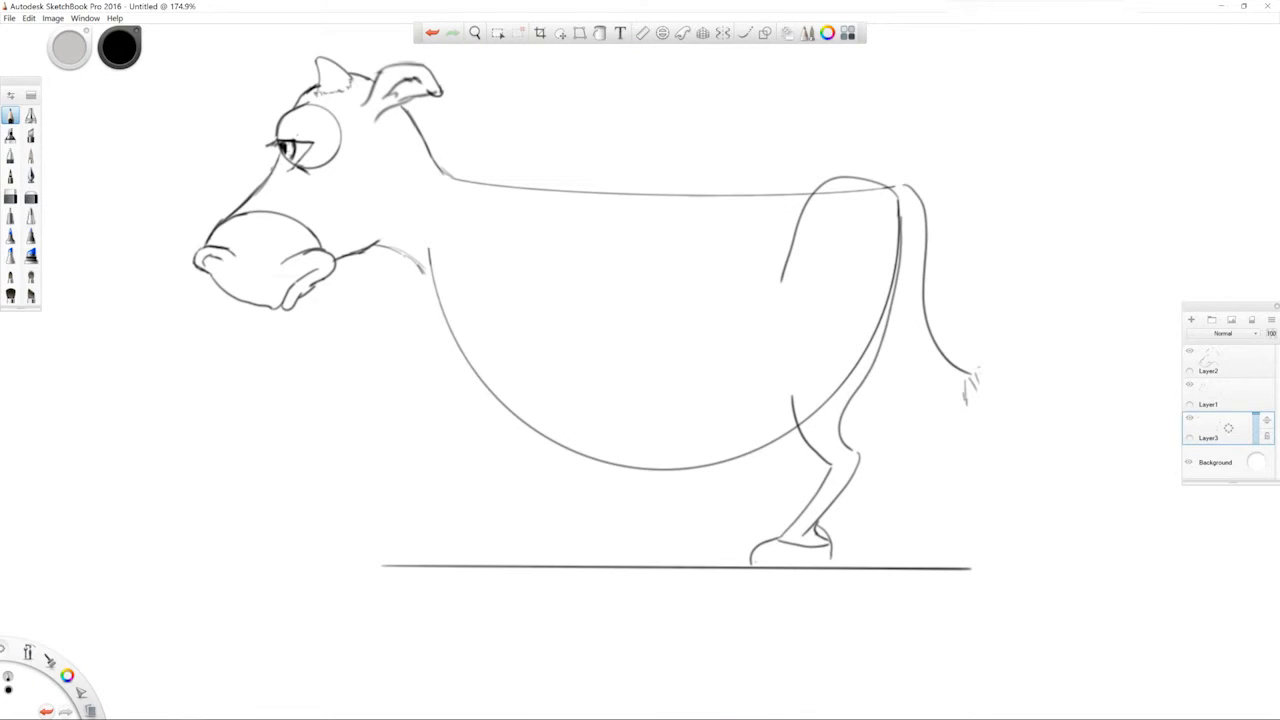
Place an ellipse guide over the lower body, flatten it to about 28° at 0° rotation, and centre it within the belly
left_click(662, 33)
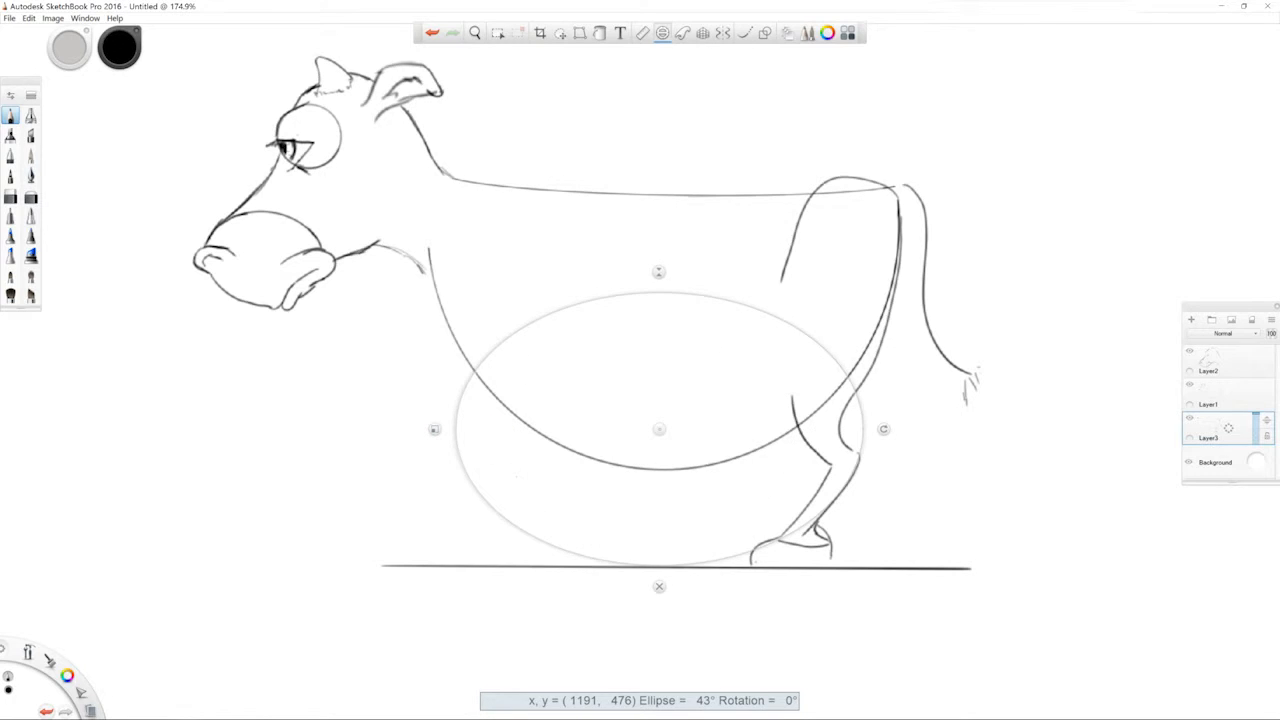
left_click_drag(659, 272, 659, 345)
left_click_drag(659, 429, 667, 372)
left_click_drag(666, 288, 668, 268)
left_click_drag(668, 371, 661, 356)
left_click_drag(437, 356, 440, 356)
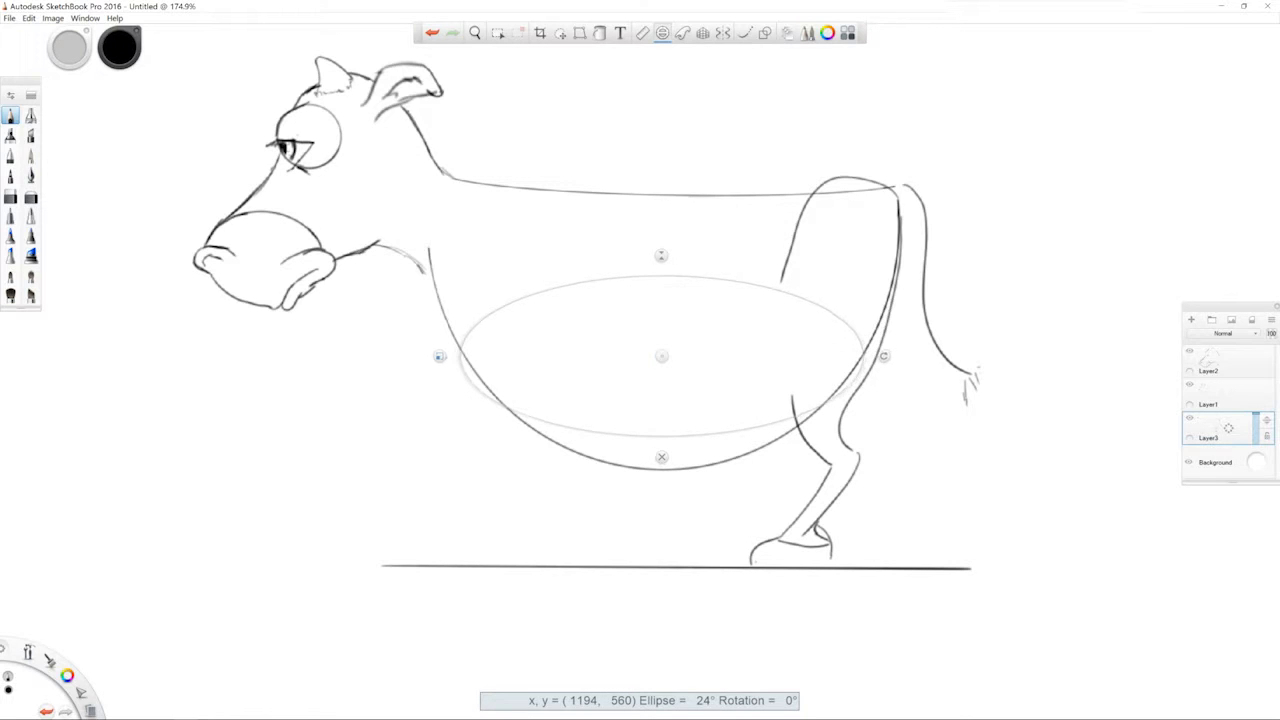
left_click_drag(661, 256, 661, 243)
left_click_drag(661, 356, 665, 346)
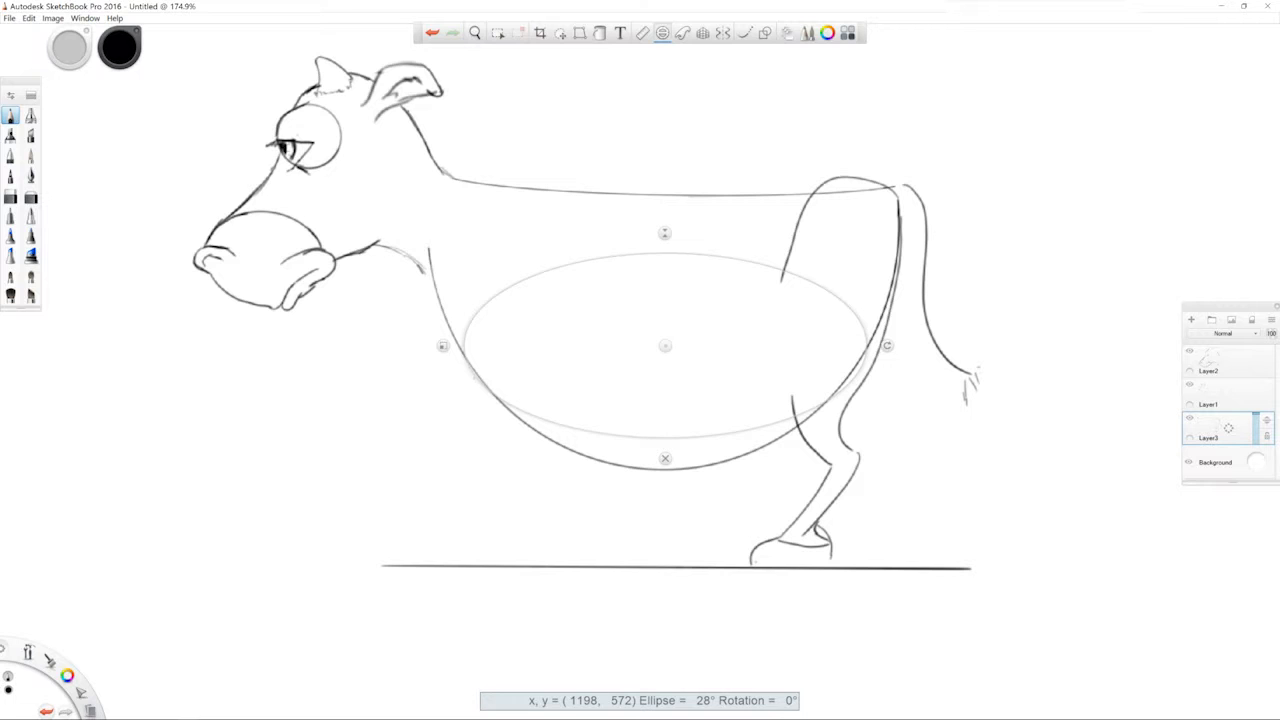
Widen and raise the 28° ellipse guide, trace its lower arc as a shallower belly line, and close the guide
left_click_drag(443, 346, 428, 346)
left_click_drag(665, 346, 664, 339)
left_click_drag(664, 219, 664, 218)
left_click_drag(663, 339, 661, 335)
mouse_move(462, 372)
left_mouse_down()
mouse_move(526, 412)
mouse_move(700, 432)
mouse_move(832, 398)
left_mouse_up()
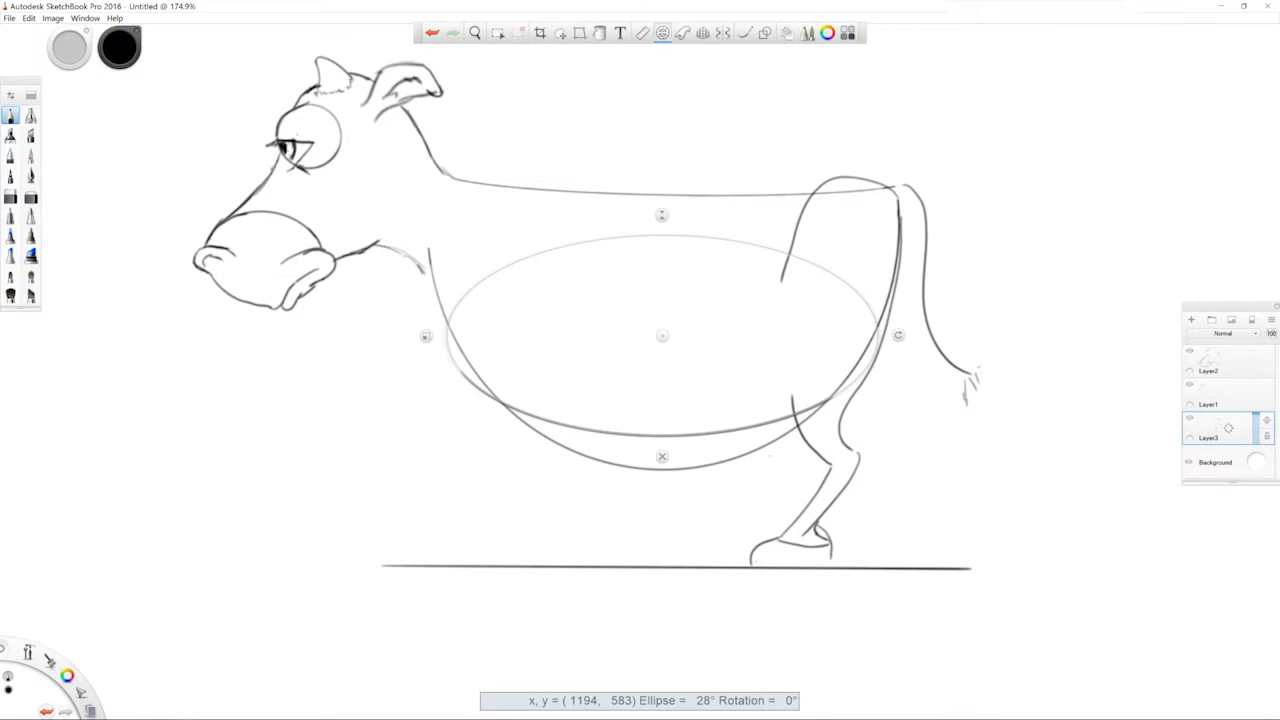
left_click(662, 456)
On Layer1, erase the old deeper belly curve below the new line and the overlap at the chest
left_click(1215, 394)
mouse_move(828, 412)
left_mouse_down()
mouse_move(712, 465)
mouse_move(567, 447)
mouse_move(512, 414)
left_mouse_up()
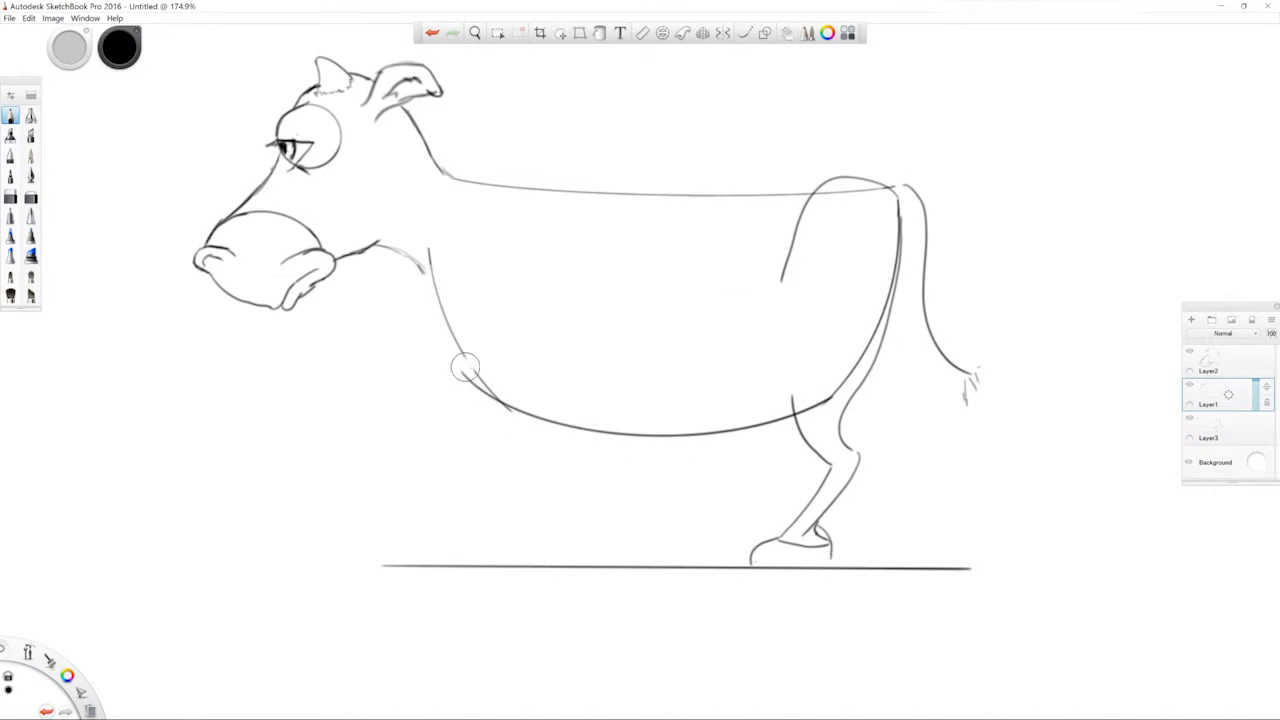
left_click_drag(472, 371, 477, 391)
On Layer3, sketch the front leg with its knee and hoof on the ground line, and complete the hind hoof's back edge
left_click(1215, 430)
mouse_move(484, 390)
left_mouse_down()
mouse_move(518, 450)
mouse_move(524, 530)
mouse_move(556, 476)
mouse_move(568, 392)
left_mouse_up()
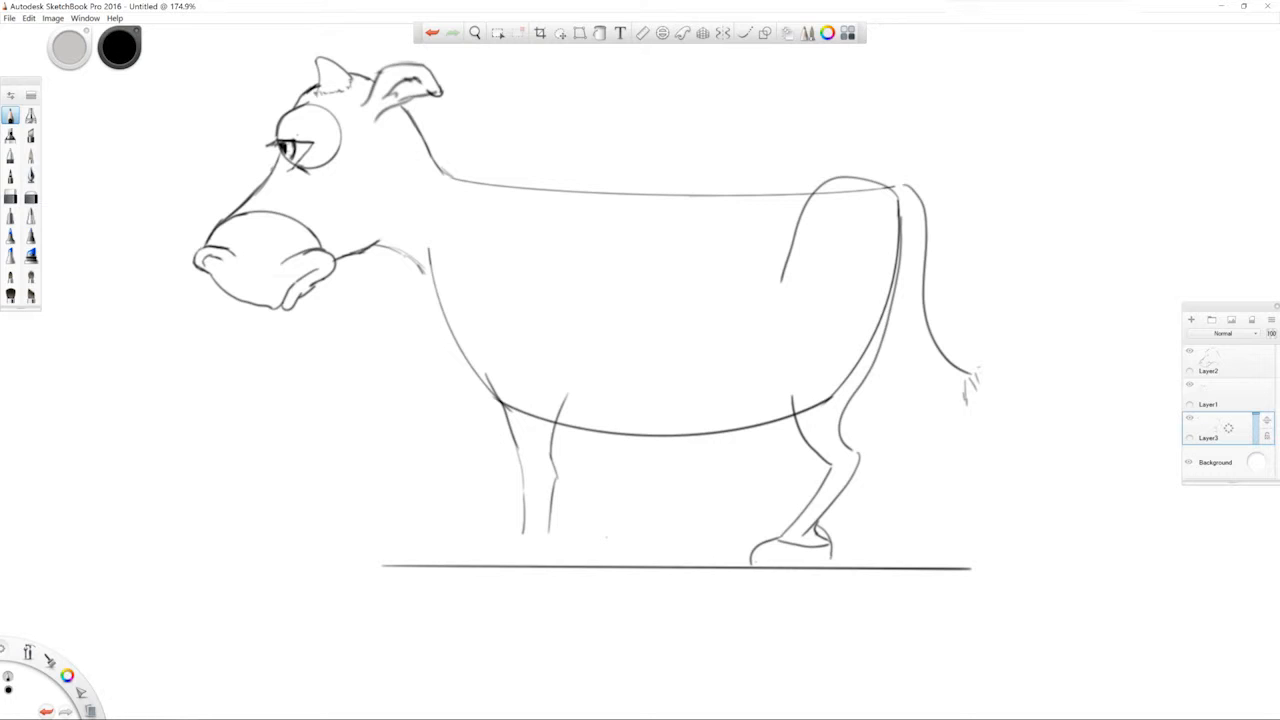
mouse_move(549, 530)
left_mouse_down()
mouse_move(559, 541)
mouse_move(490, 560)
mouse_move(500, 540)
mouse_move(486, 562)
mouse_move(574, 548)
mouse_move(538, 544)
mouse_move(575, 565)
left_mouse_up()
key("ctrl+z")
key("ctrl+z")
left_click_drag(831, 544, 832, 566)
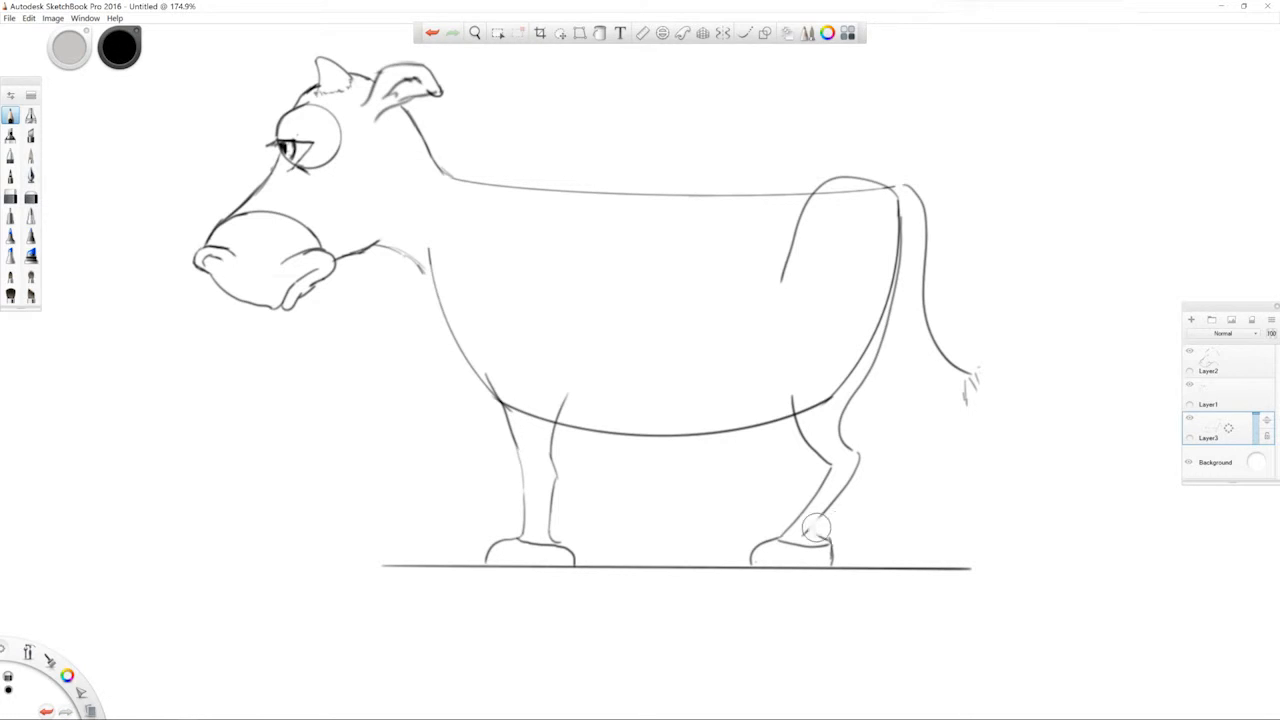
key("ctrl+z")
Draw the small inner line beneath the tail base and scribble a rounded tuft at the tail's end
left_click_drag(902, 219, 917, 234)
key("ctrl+z")
left_click_drag(963, 383, 974, 405)
left_click_drag(975, 384, 994, 396)
mouse_move(992, 378)
left_mouse_down()
mouse_move(972, 398)
mouse_move(990, 403)
left_mouse_up()
left_click_drag(974, 400, 999, 408)
left_click_drag(942, 370, 960, 382)
Draw a swarm of flies above the rump using small dots and looping flight trails
mouse_move(882, 112)
left_mouse_down()
mouse_move(873, 130)
mouse_move(906, 159)
left_mouse_up()
mouse_move(918, 124)
left_mouse_down()
mouse_move(943, 149)
mouse_move(942, 173)
mouse_move(938, 152)
mouse_move(904, 174)
left_mouse_up()
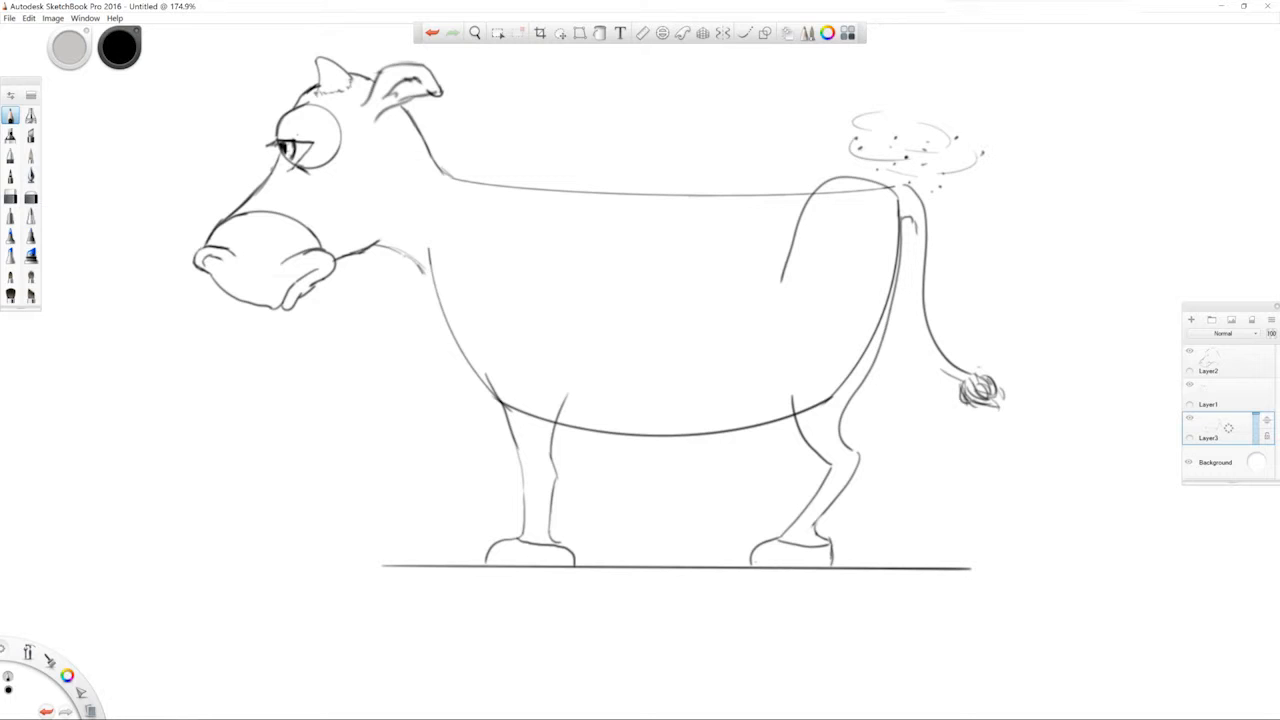
Draw the cheek curve behind the jaw and join the throat line to the chest, cleaning up the overlap on Layer2
mouse_move(393, 201)
left_mouse_down()
mouse_move(384, 236)
mouse_move(440, 266)
left_mouse_up()
key("ctrl+z")
left_click_drag(371, 243, 433, 270)
key("ctrl+z")
left_click(1212, 362)
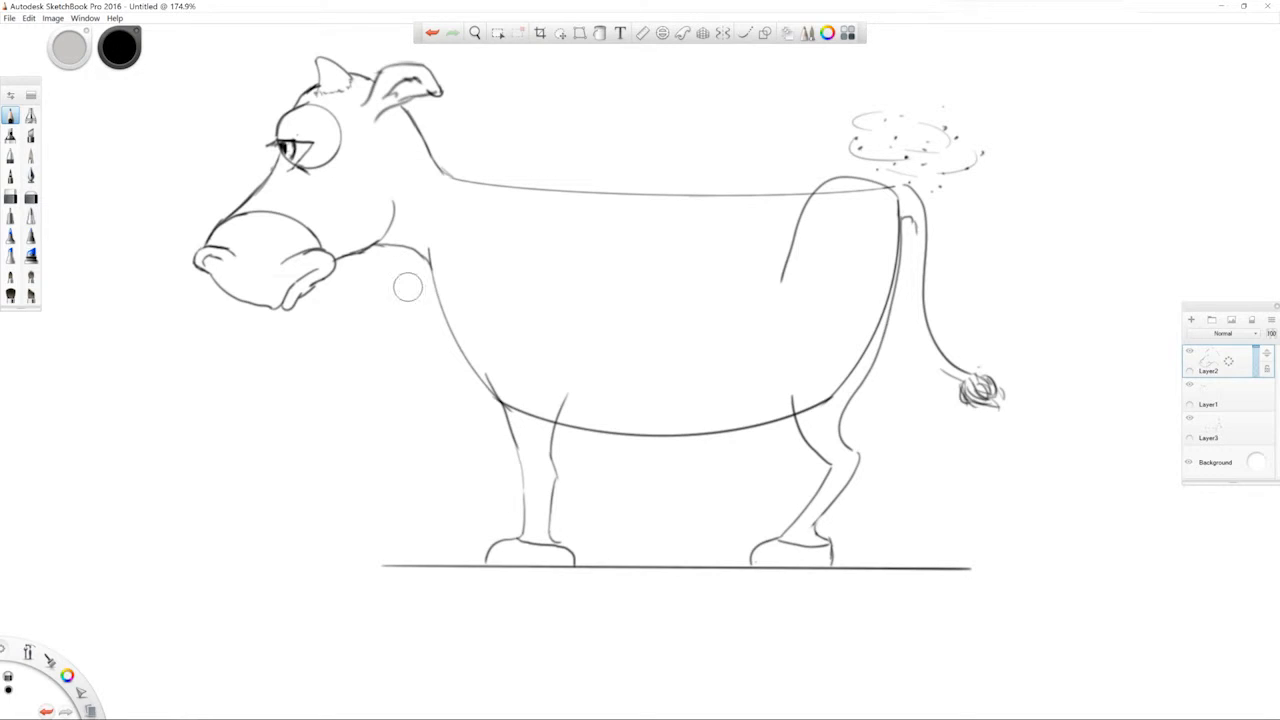
Draw a rounded udder with two teats under the belly, just ahead of the hind leg
mouse_move(728, 422)
left_mouse_down()
mouse_move(775, 466)
mouse_move(811, 456)
mouse_move(735, 478)
mouse_move(756, 464)
left_mouse_up()
key("ctrl+z")
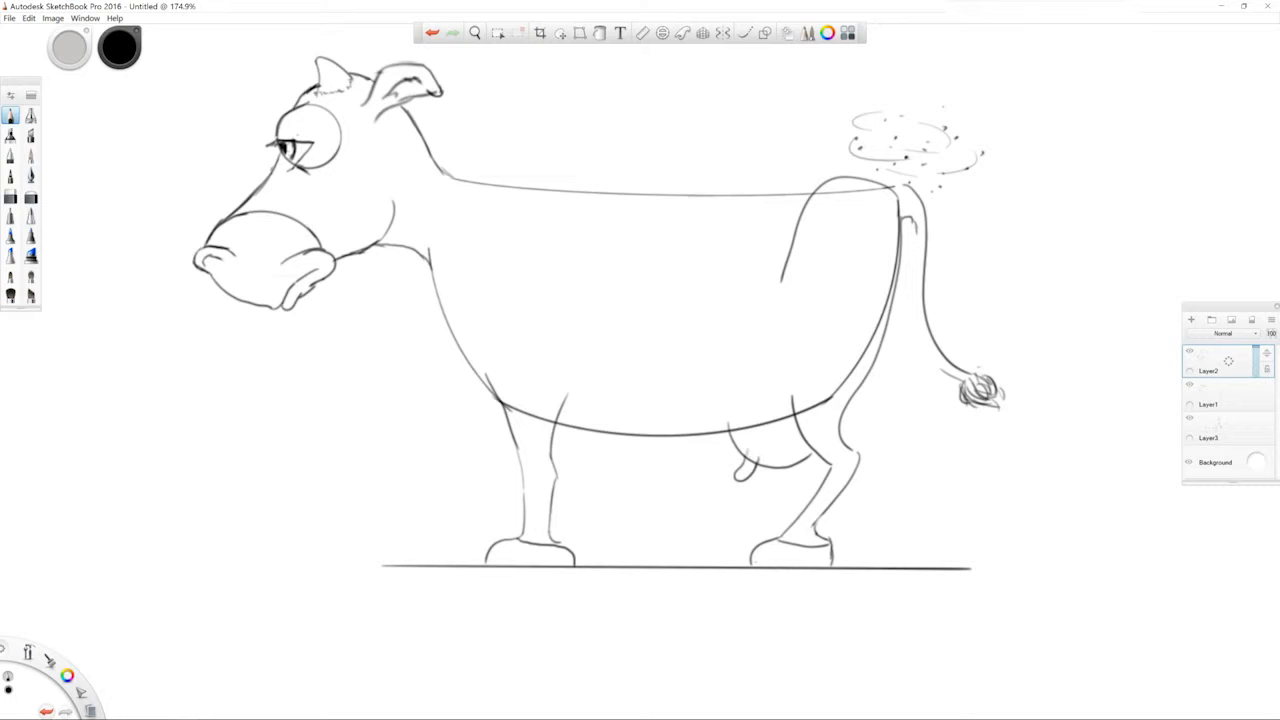
key("ctrl+z")
left_click(747, 451)
mouse_move(802, 447)
left_mouse_down()
mouse_move(806, 474)
mouse_move(816, 470)
mouse_move(798, 466)
mouse_move(818, 470)
mouse_move(797, 457)
left_mouse_up()
key("ctrl+z")
key("ctrl+z")
key("ctrl+z")
key("ctrl+z")
On Layer3, shorten the hip curve's front end and outline two irregular patches, one behind the shoulder and one on the rump
left_click(1222, 428)
mouse_move(764, 278)
left_mouse_down()
mouse_move(784, 273)
mouse_move(799, 223)
left_mouse_up()
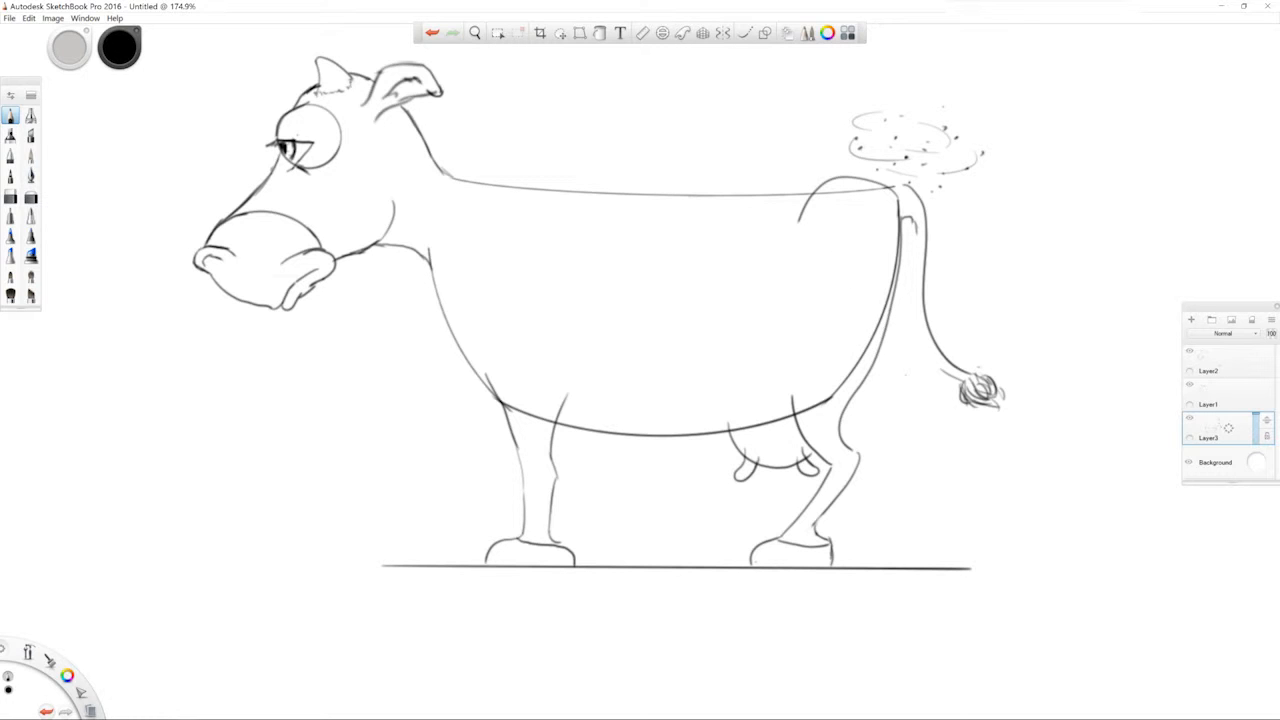
mouse_move(511, 199)
left_mouse_down()
mouse_move(472, 320)
mouse_move(549, 289)
mouse_move(606, 216)
mouse_move(602, 196)
left_mouse_up()
mouse_move(757, 250)
left_mouse_down()
mouse_move(733, 334)
mouse_move(818, 314)
mouse_move(755, 236)
mouse_move(800, 212)
mouse_move(857, 264)
mouse_move(804, 326)
left_mouse_up()
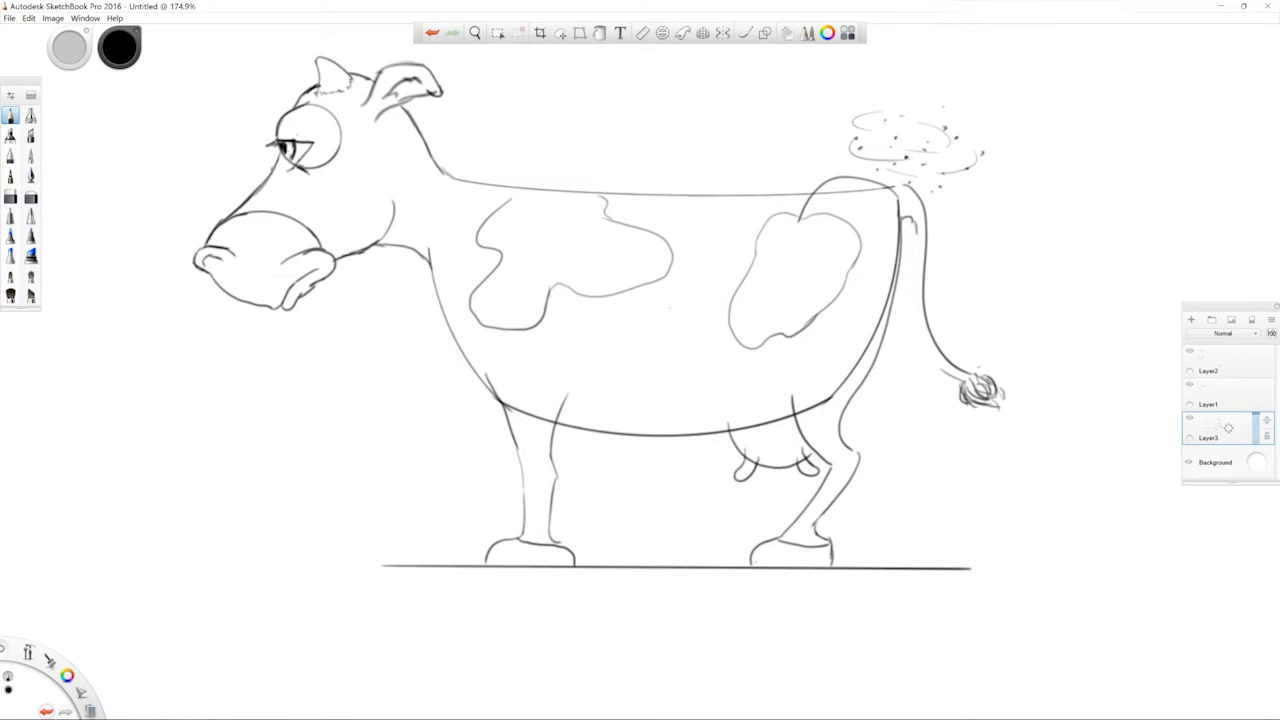
Fill the shoulder and rump patches with diagonal hatching strokes
left_click_drag(484, 218, 540, 194)
left_click_drag(480, 248, 572, 200)
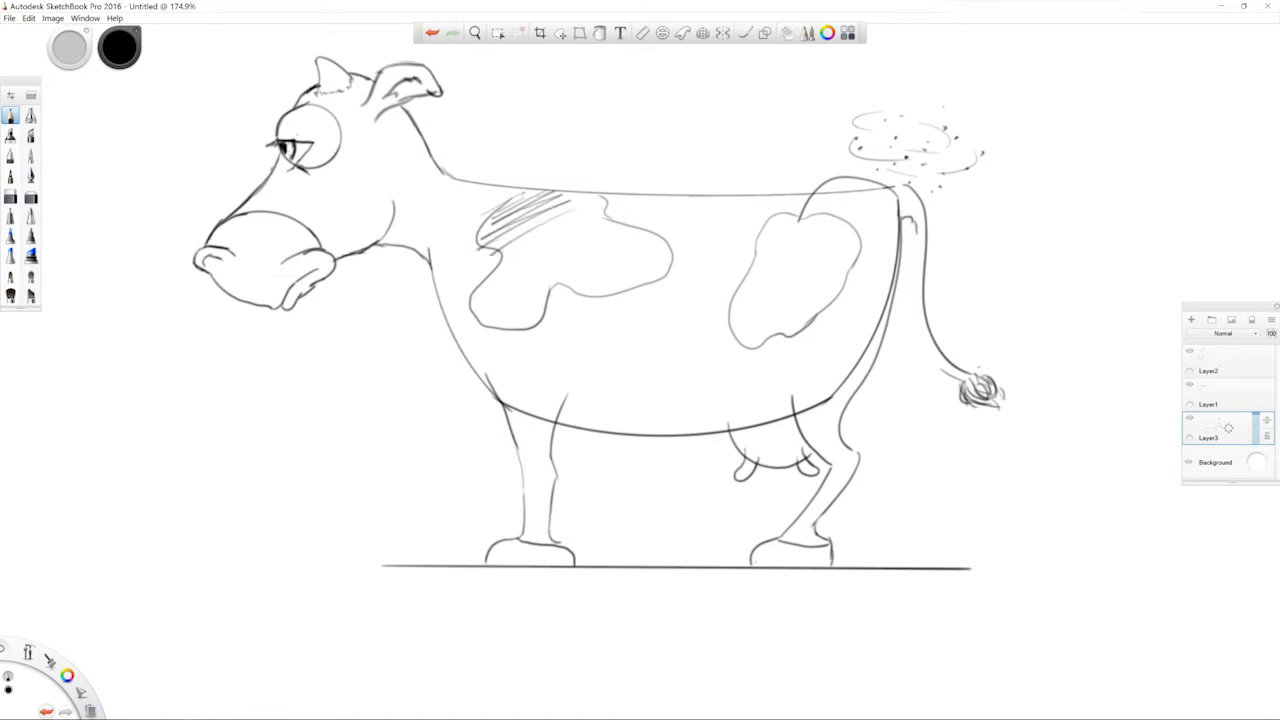
left_click_drag(478, 310, 596, 226)
left_click_drag(516, 318, 604, 236)
left_click_drag(542, 290, 646, 238)
left_click_drag(568, 296, 670, 256)
left_click_drag(754, 236, 818, 218)
mouse_move(754, 284)
left_mouse_down()
mouse_move(846, 222)
mouse_move(838, 232)
left_mouse_up()
mouse_move(746, 322)
left_mouse_down()
mouse_move(846, 246)
mouse_move(846, 262)
left_mouse_up()
mouse_move(770, 338)
left_mouse_down()
mouse_move(842, 286)
mouse_move(838, 248)
left_mouse_up()
left_click_drag(756, 292, 804, 262)
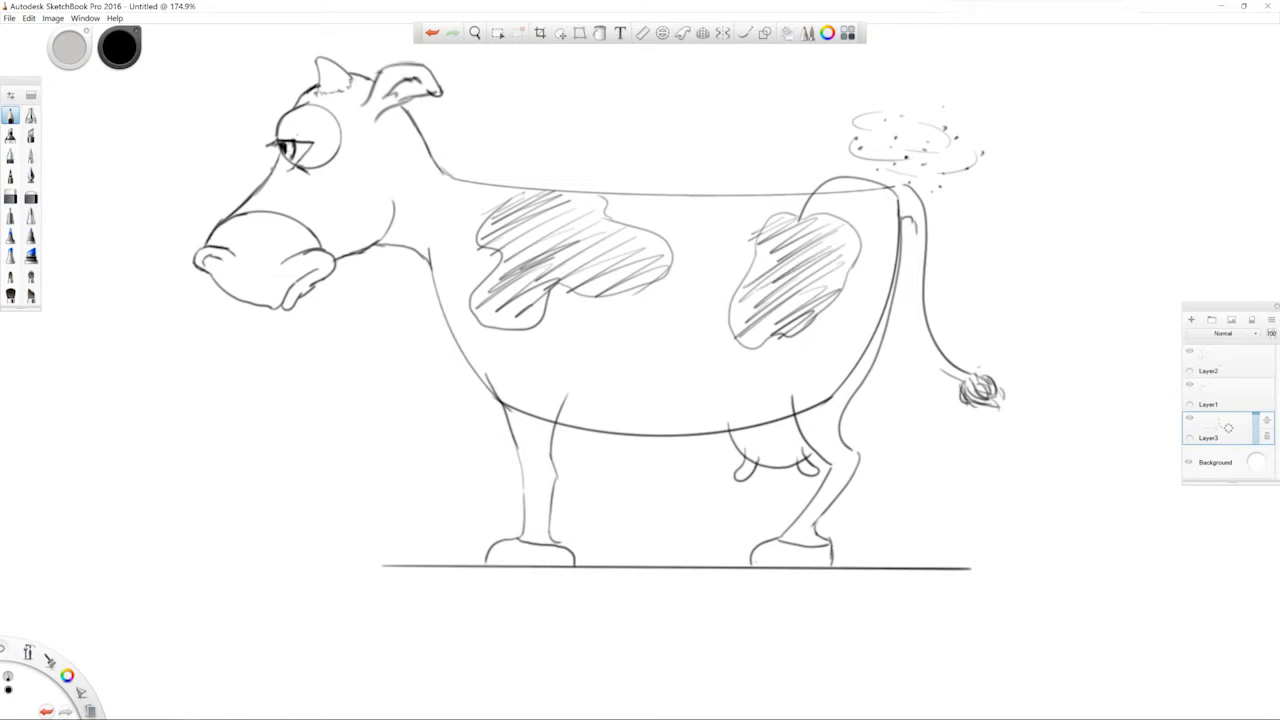
Cross-hatch both patches in the opposite direction and lightly sketch the udder's upper curve inside the belly
left_click_drag(474, 290, 518, 322)
left_click_drag(486, 244, 548, 316)
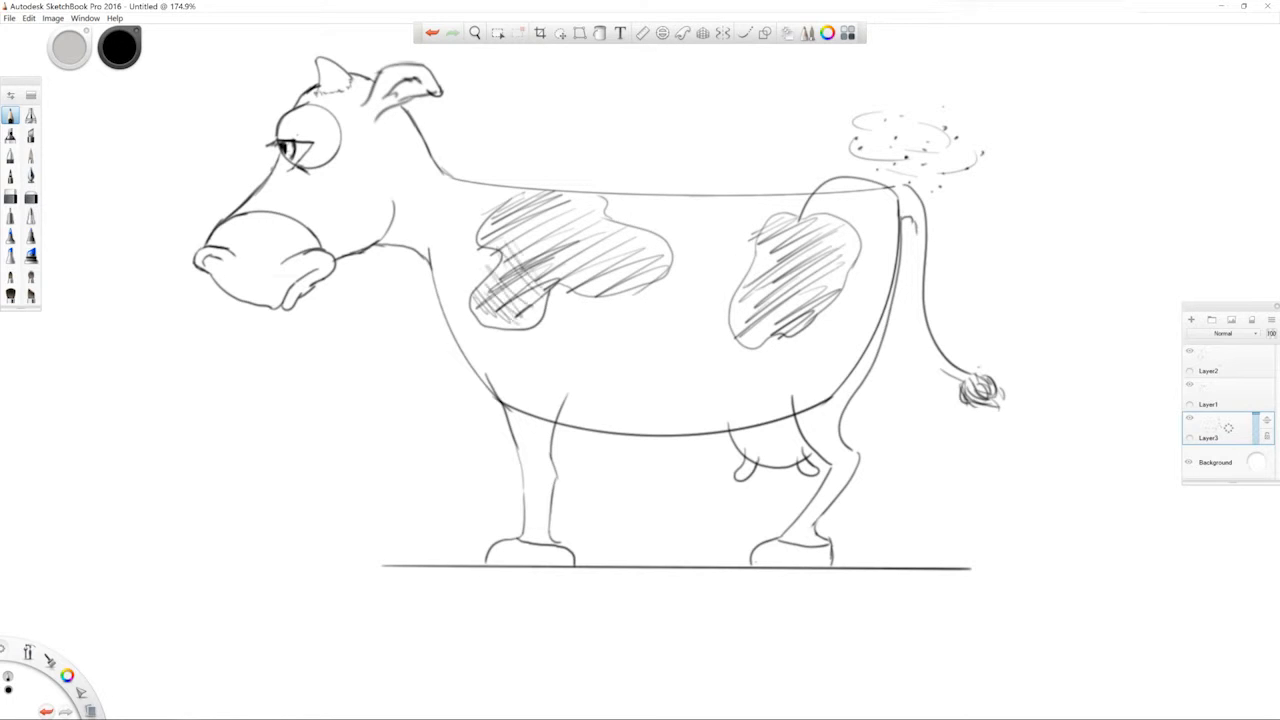
left_click_drag(506, 208, 612, 272)
left_click_drag(582, 216, 658, 276)
left_click_drag(586, 248, 640, 264)
left_click_drag(762, 240, 778, 264)
mouse_move(768, 236)
left_mouse_down()
mouse_move(814, 302)
mouse_move(836, 302)
left_mouse_up()
left_click_drag(820, 216, 858, 280)
left_click_drag(768, 238, 782, 256)
mouse_move(760, 246)
left_mouse_down()
mouse_move(806, 320)
mouse_move(782, 286)
left_mouse_up()
left_click_drag(742, 334, 758, 310)
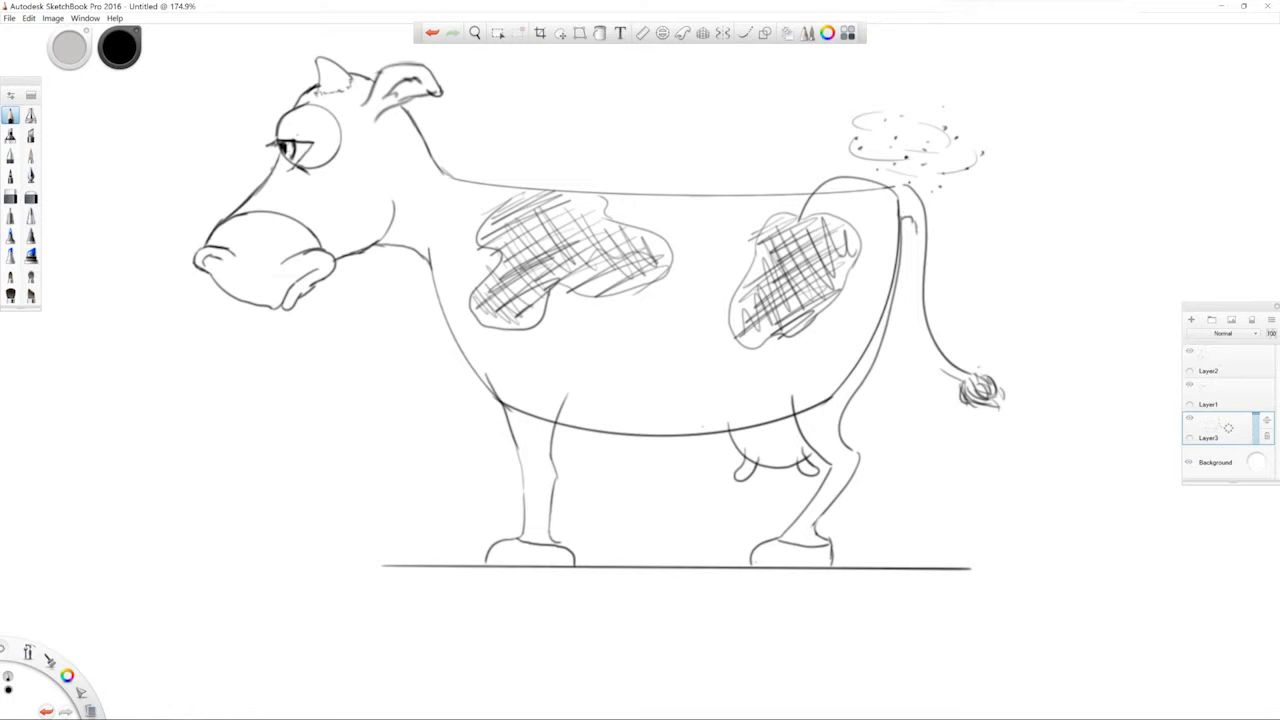
left_click_drag(733, 411, 786, 395)
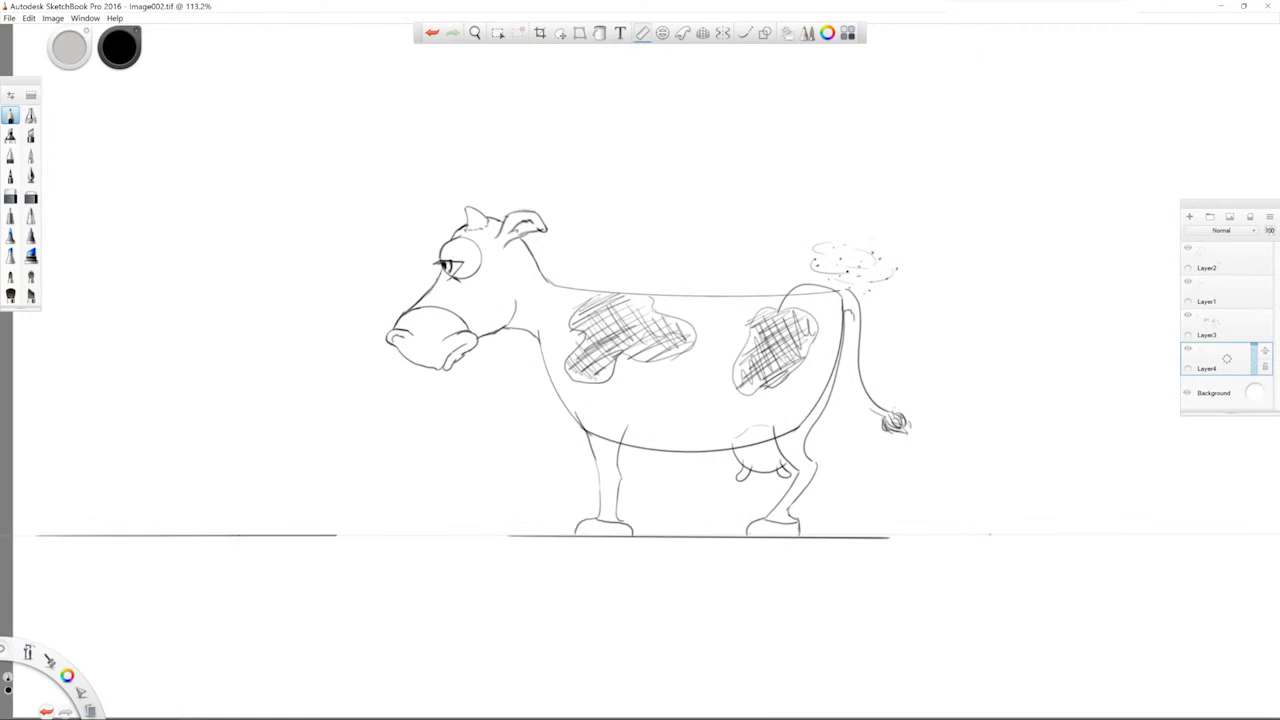
On Layer4, use the ruler guide at 0° to draw the black ground line beneath the cow and well beyond both sides
left_click_drag(336, 535, 427, 535)
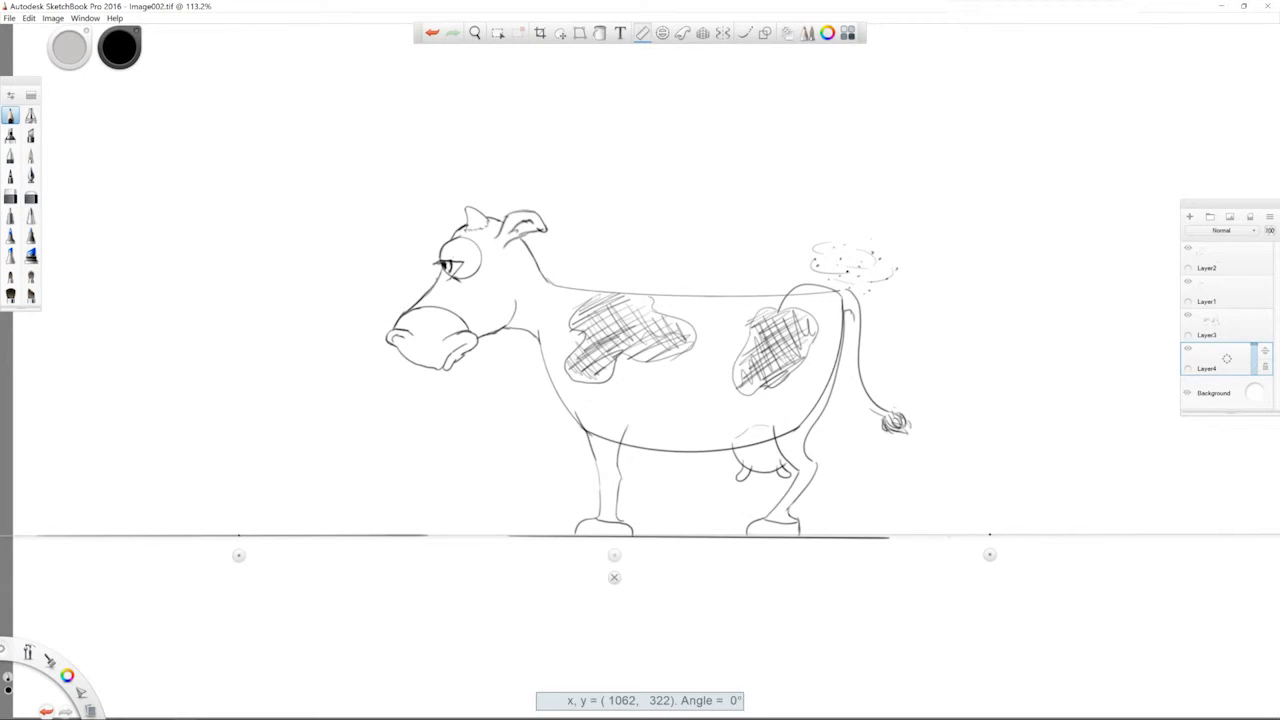
left_click_drag(887, 535, 510, 535)
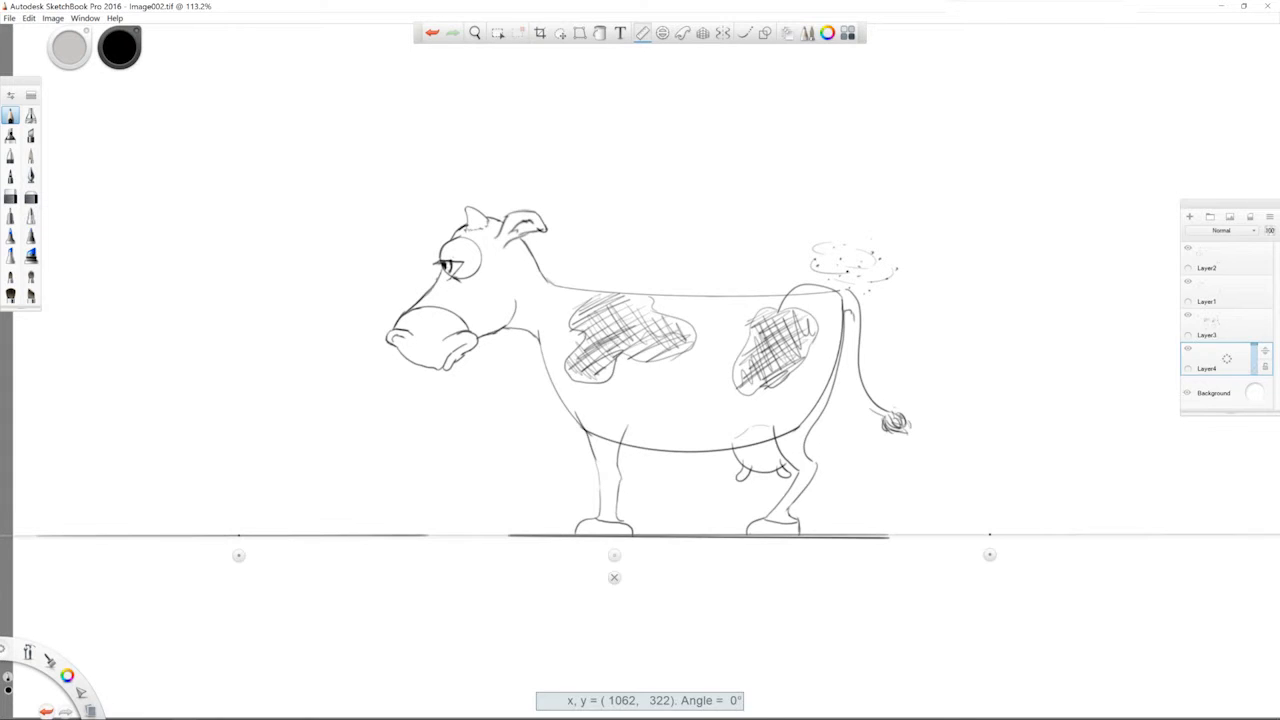
left_click_drag(942, 535, 1276, 534)
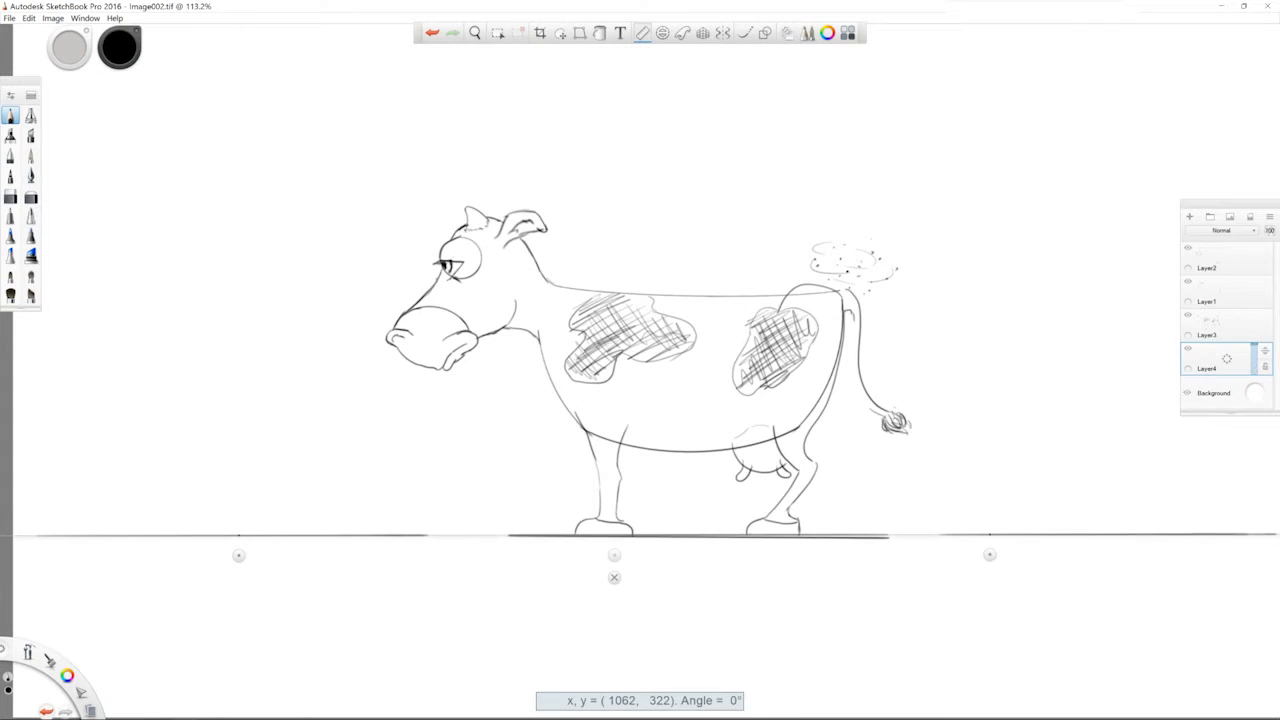
Switch the colour to blue and use the 0° ruler to draw guide lines at hoof-top and front-knee height beside the cow
left_click_drag(614, 555, 612, 537)
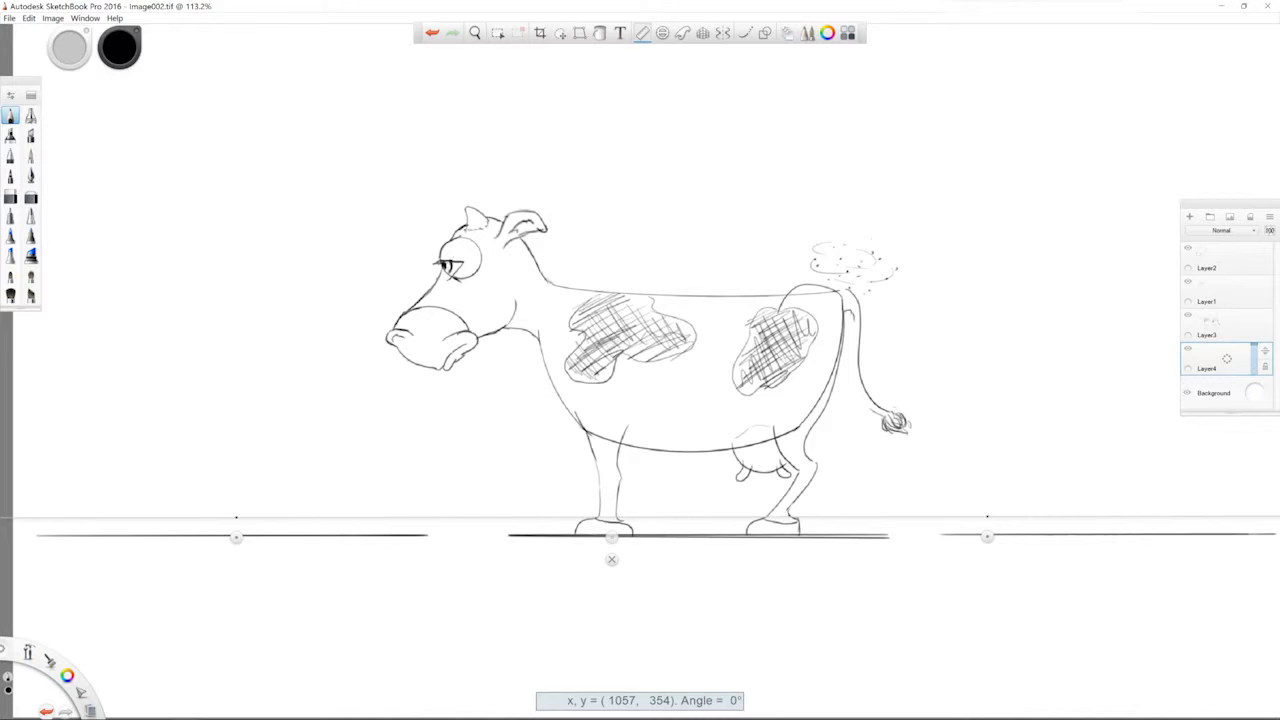
left_click(123, 44)
left_click_drag(64, 518, 407, 517)
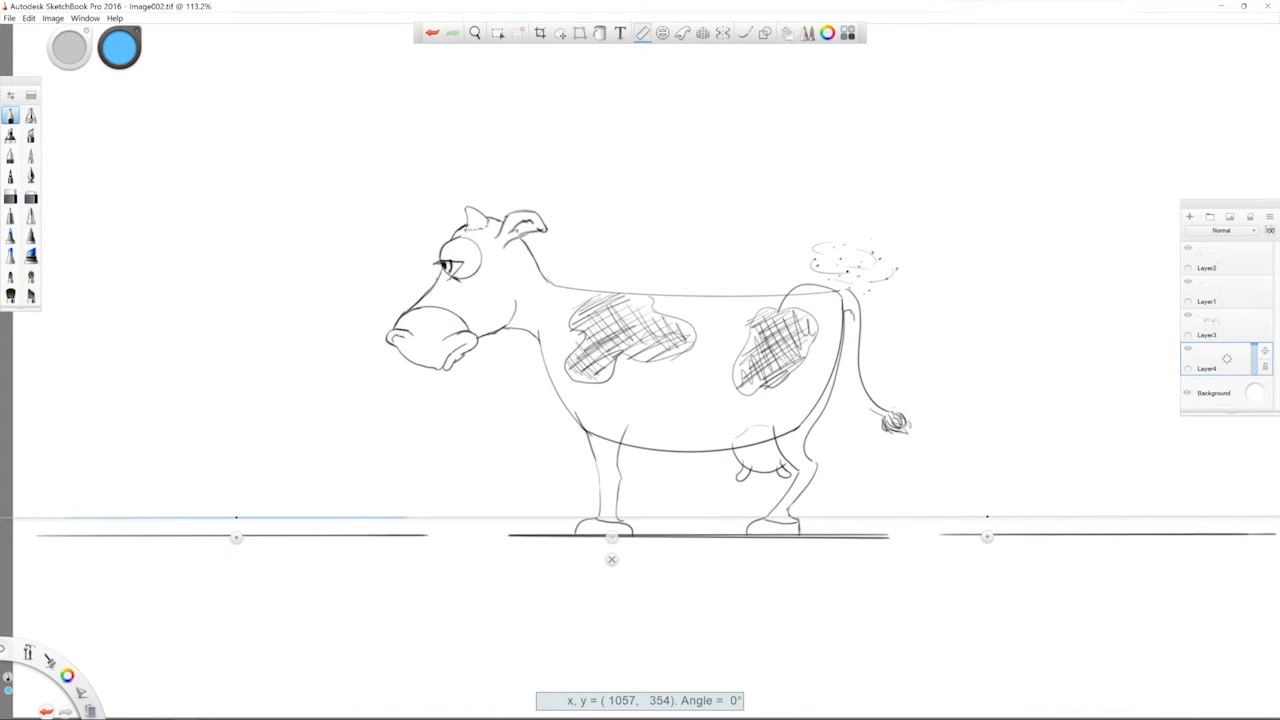
left_click_drag(968, 517, 1256, 517)
left_click_drag(612, 537, 612, 500)
left_click_drag(932, 478, 1278, 478)
Raise the ruler slightly above the knee level and draw a blue guide line across the cow's hind-leg bend and both sides
left_click_drag(612, 499, 612, 491)
left_click_drag(85, 471, 578, 471)
key("ctrl+z")
left_click_drag(938, 471, 1277, 471)
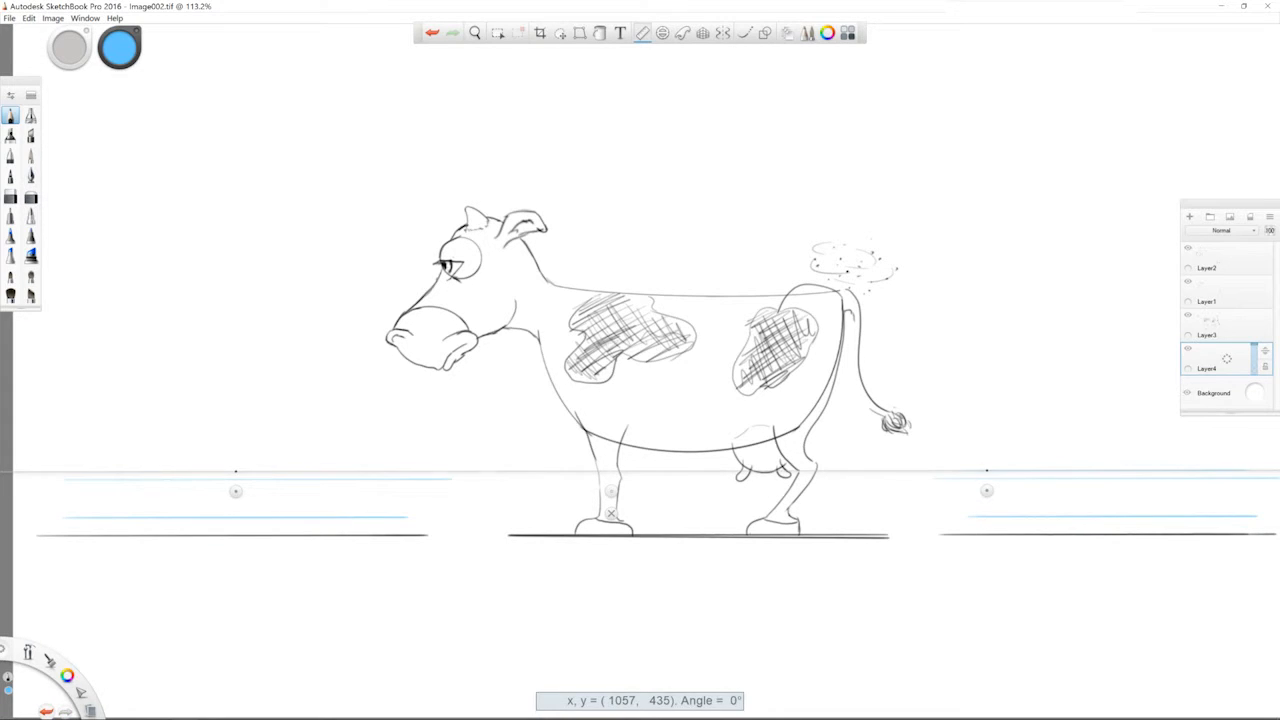
left_click_drag(806, 471, 940, 471)
left_click_drag(402, 471, 740, 471)
left_click_drag(52, 471, 430, 471)
Extend the knee-level guide line across the front leg and add short blue lines at the bottoms of the udder and teats
left_click_drag(611, 491, 610, 499)
left_click_drag(450, 479, 598, 479)
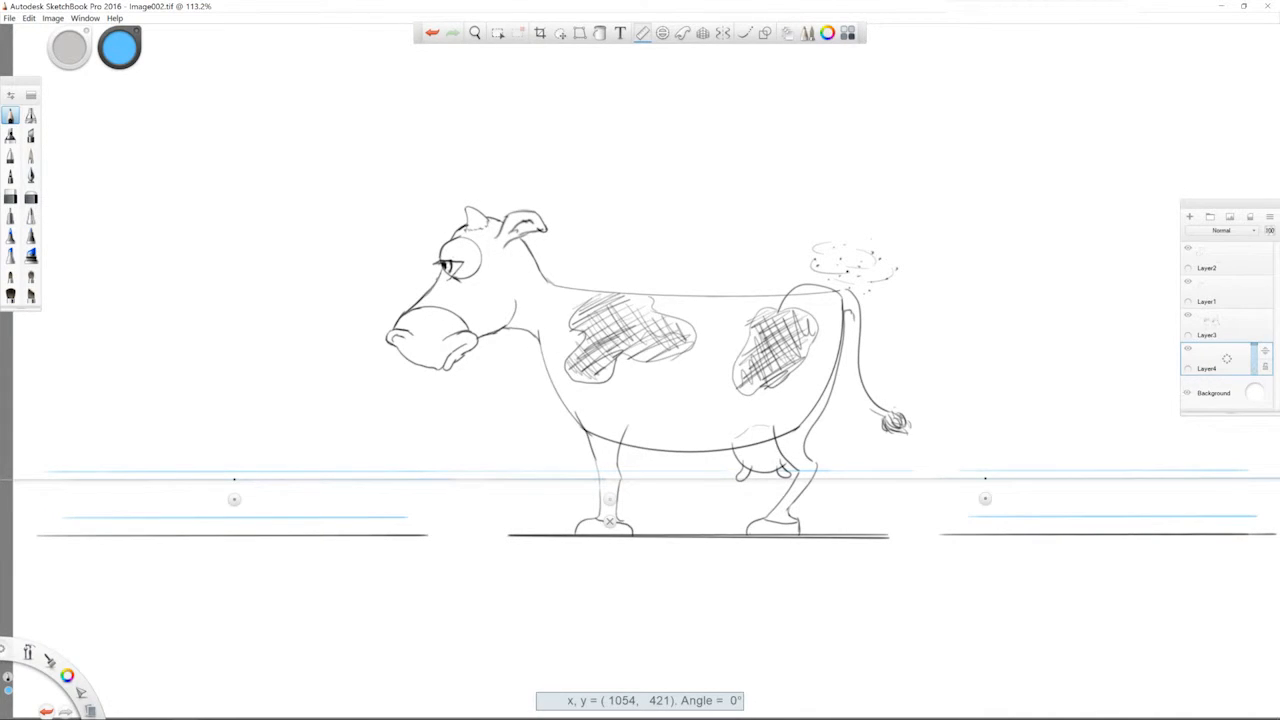
left_click_drag(560, 479, 637, 479)
left_click_drag(610, 498, 612, 490)
left_click_drag(790, 471, 732, 471)
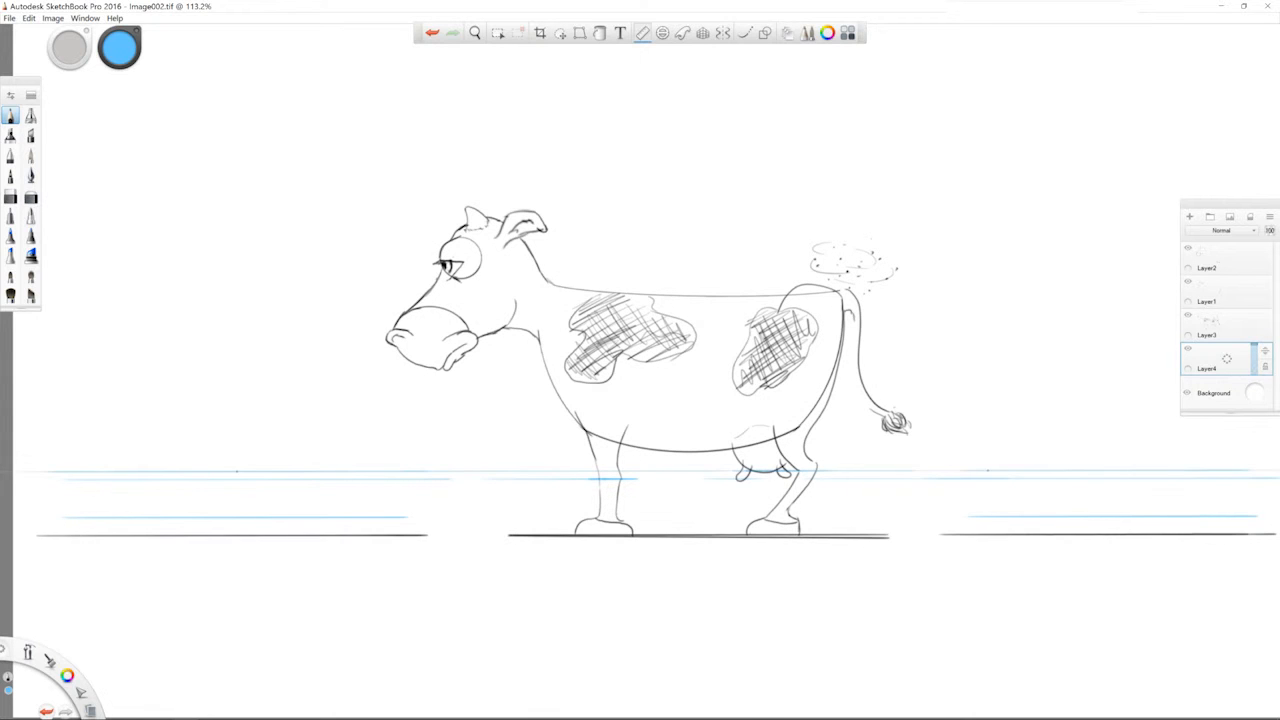
left_click_drag(612, 491, 608, 479)
left_click_drag(730, 478, 790, 478)
Draw blue horizontal guide lines at the back-of-hock height and at the belly's lowest point, extending to both sides of the cow
left_click_drag(612, 497, 613, 481)
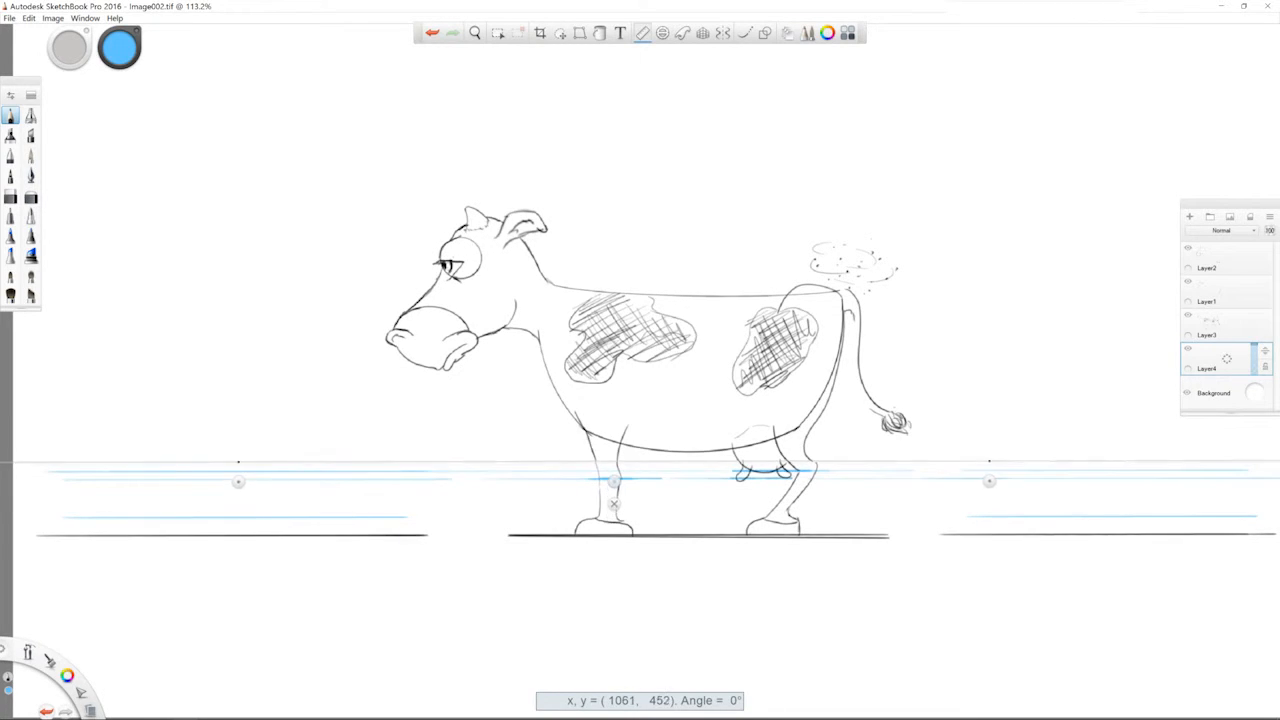
left_click_drag(962, 460, 1218, 460)
left_click_drag(40, 461, 830, 461)
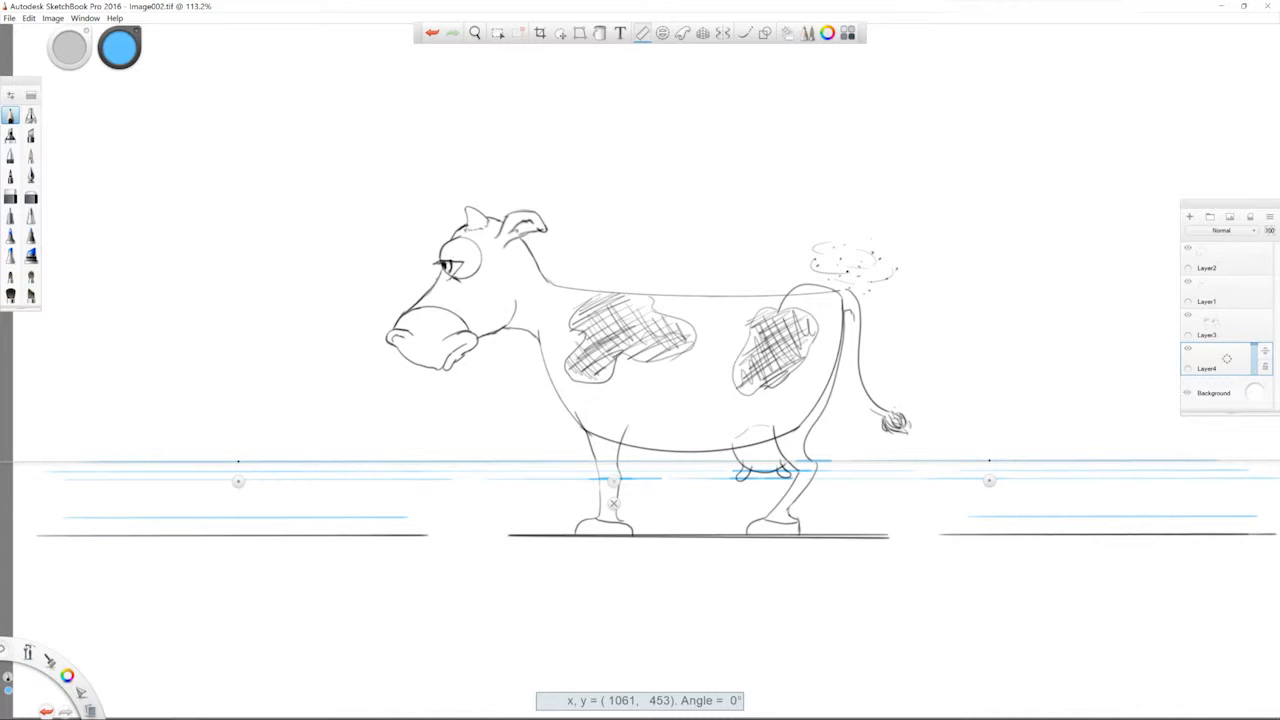
left_click_drag(614, 481, 734, 453)
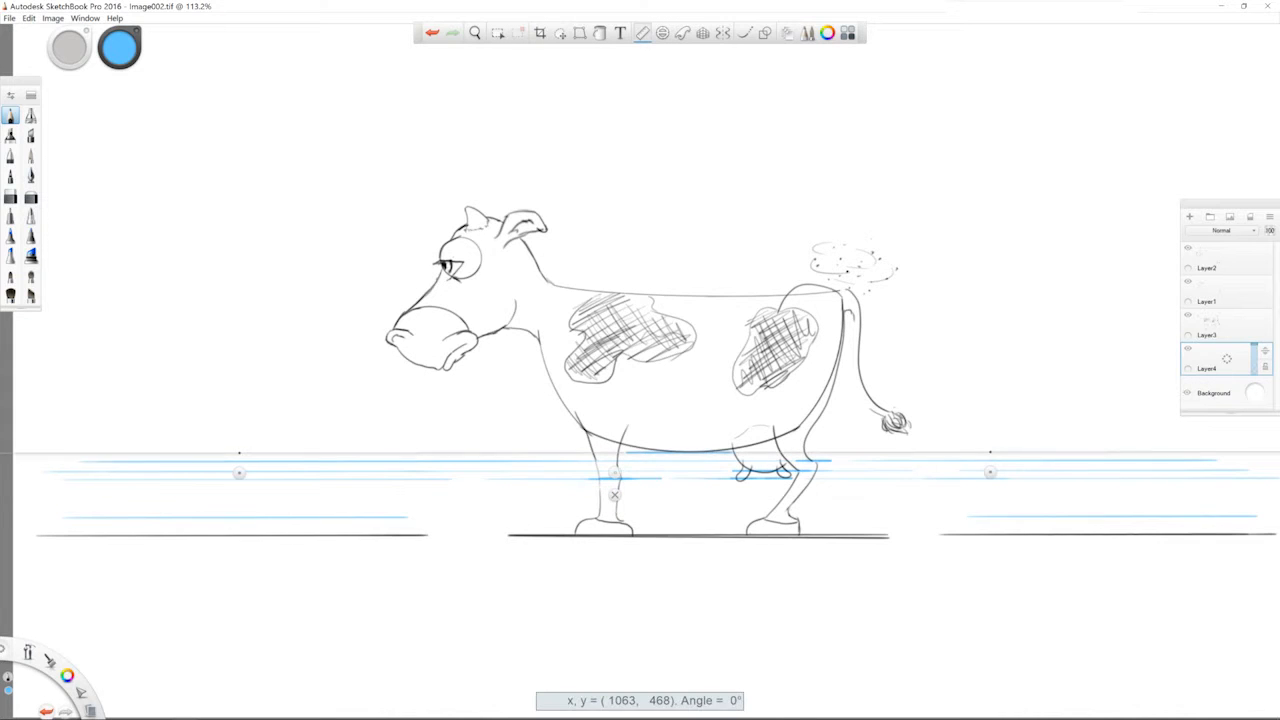
left_click_drag(114, 453, 390, 453)
left_click_drag(988, 452, 1215, 452)
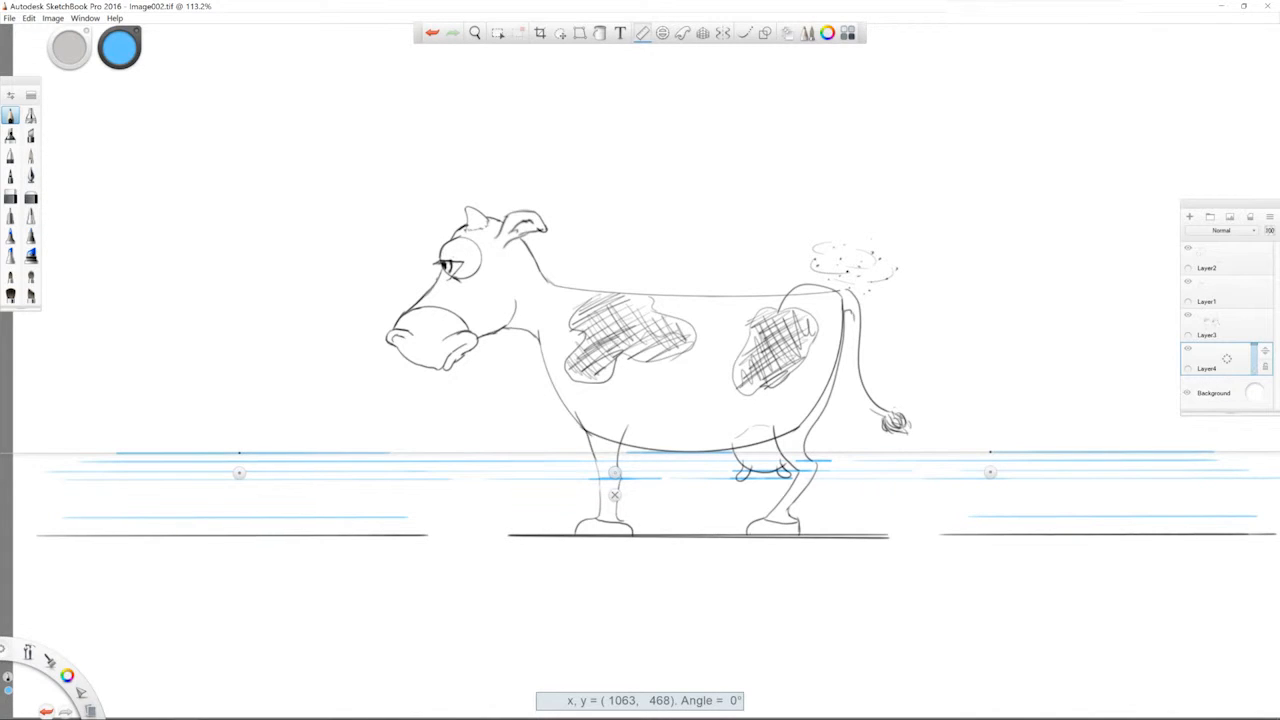
Move the ruler up to the cow's back and draw blue guide lines along the back and on both sides
left_click_drag(614, 494, 620, 314)
left_click_drag(774, 296, 652, 296)
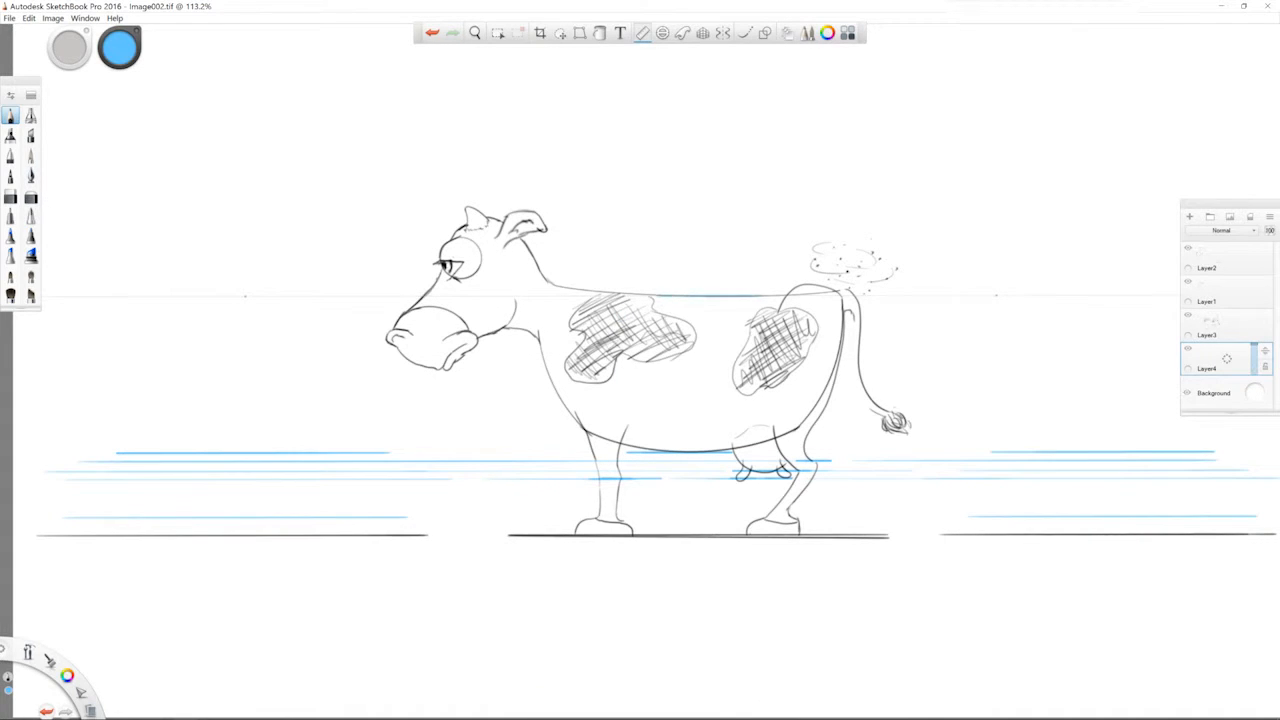
left_click_drag(106, 296, 394, 296)
left_click_drag(1022, 296, 1165, 296)
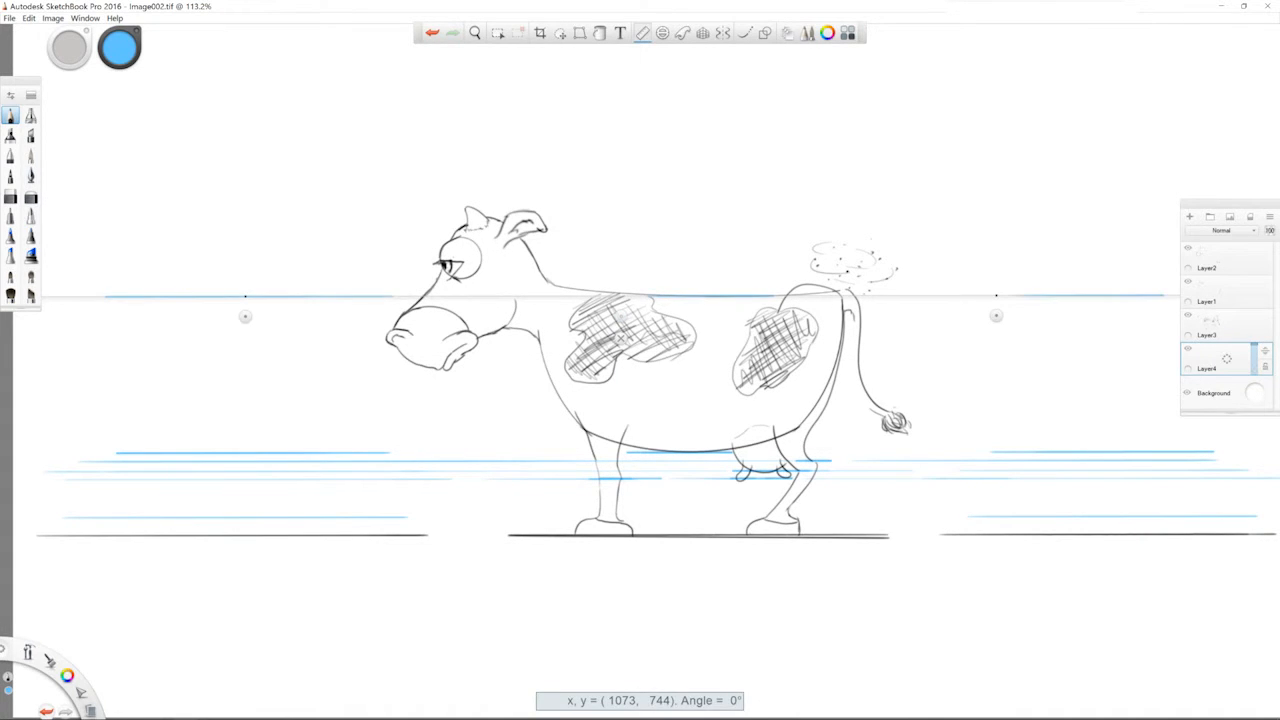
Raise the ruler to the top of the head, keep it level at 0°, and draw blue guide lines there and on both sides
left_click_drag(245, 316, 251, 281)
left_click_drag(994, 316, 997, 310)
left_click_drag(251, 281, 228, 281)
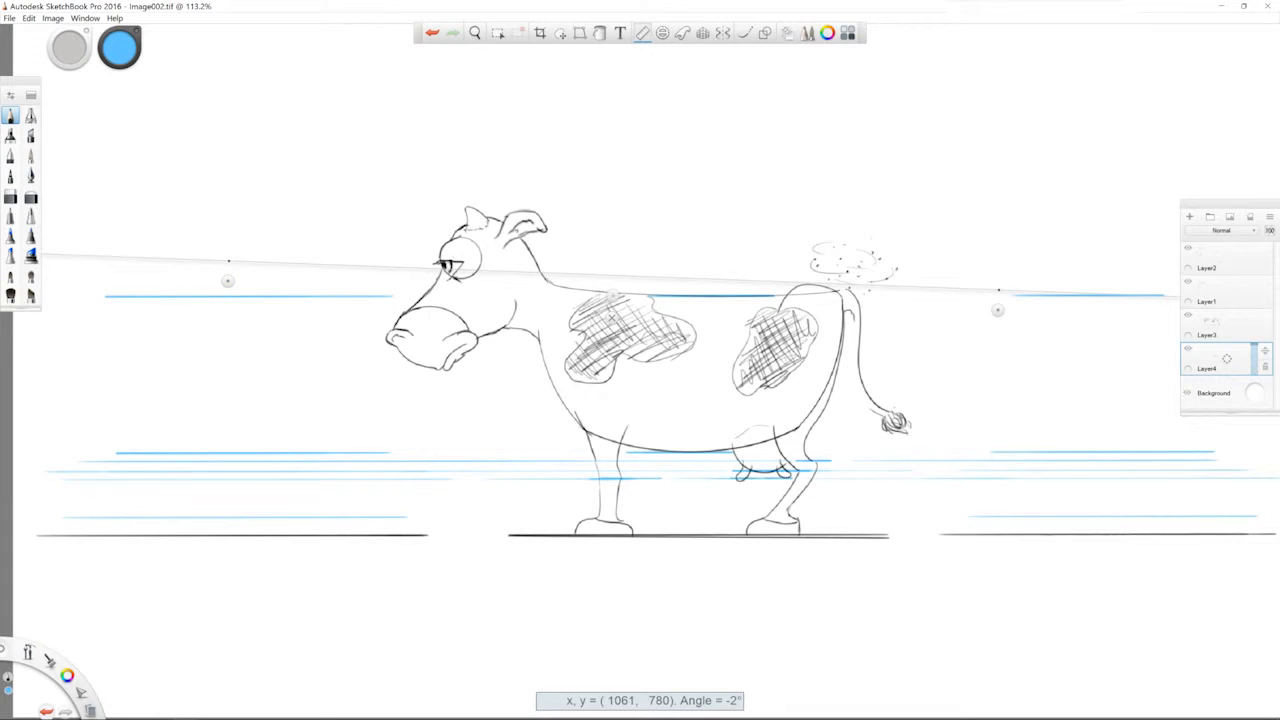
left_click_drag(997, 310, 1009, 281)
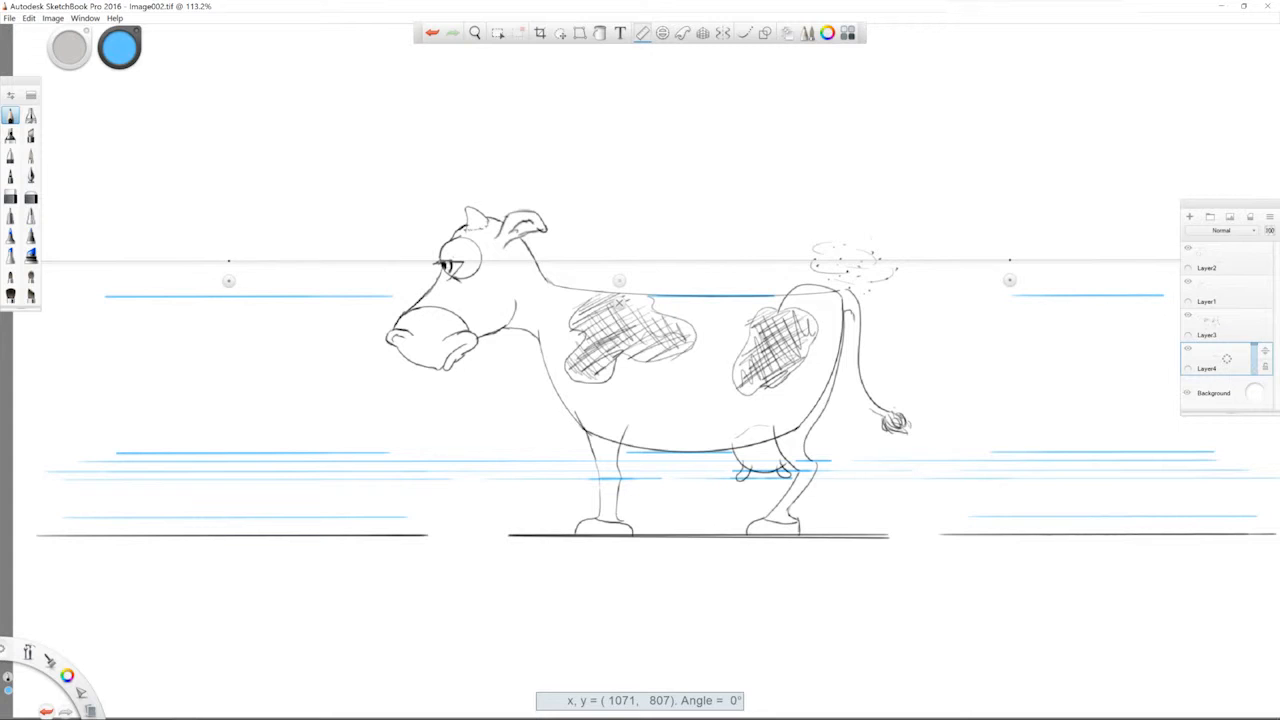
left_click_drag(228, 281, 226, 281)
left_click_drag(618, 281, 618, 237)
left_click_drag(385, 216, 562, 216)
left_click_drag(1022, 216, 1171, 216)
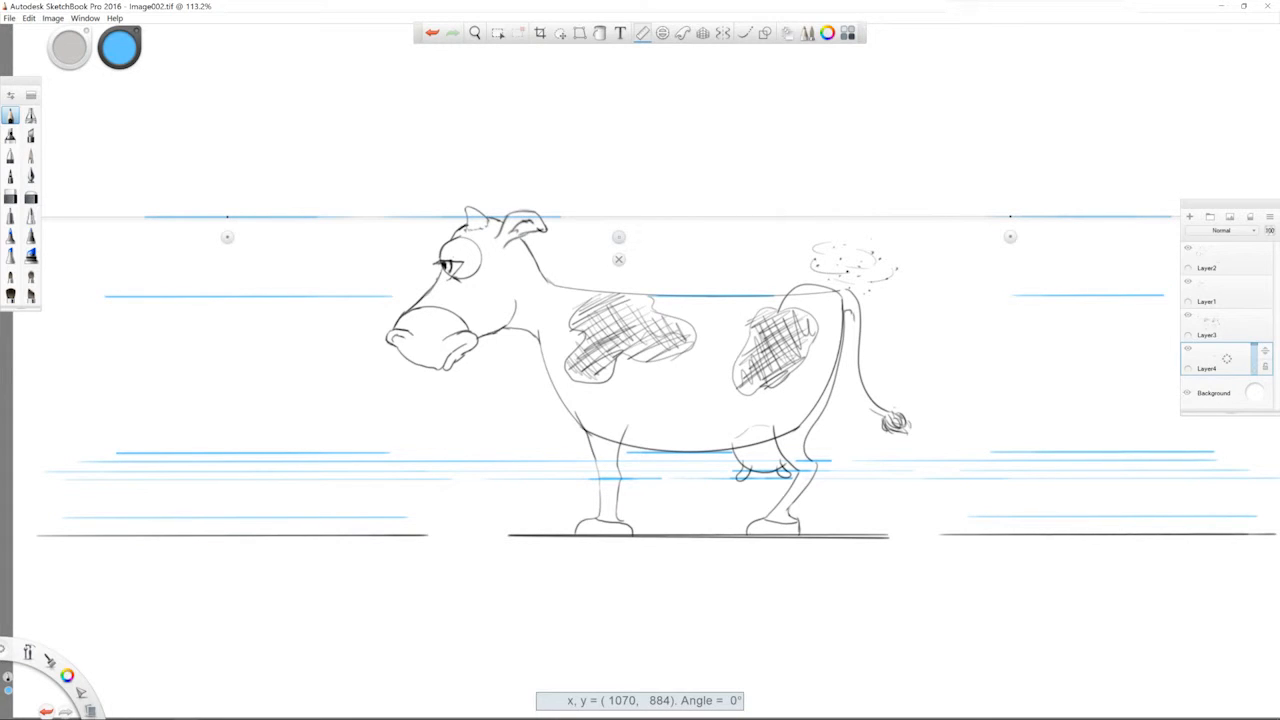
Move the ruler down to the bottom of the muzzle and draw blue guide lines beneath it and on both sides
left_click_drag(618, 237, 604, 390)
left_click_drag(366, 370, 490, 370)
left_click_drag(90, 370, 352, 370)
left_click_drag(970, 370, 1179, 370)
Lengthen the ruler, raise it to the nostrils and draw light purple guide lines across the muzzle and on both sides of the cow
left_click_drag(213, 390, 43, 393)
left_click_drag(996, 390, 1144, 390)
left_click_drag(593, 414, 593, 370)
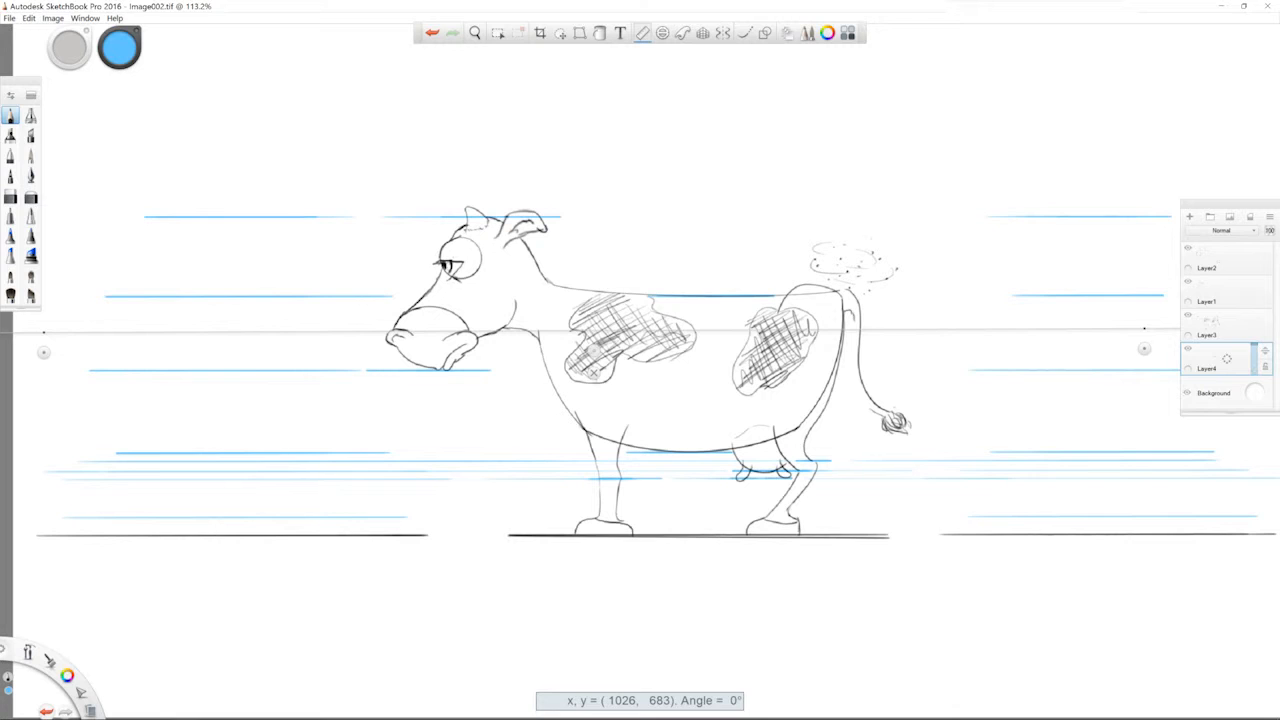
left_click(119, 48)
left_click(122, 74)
left_click(119, 48)
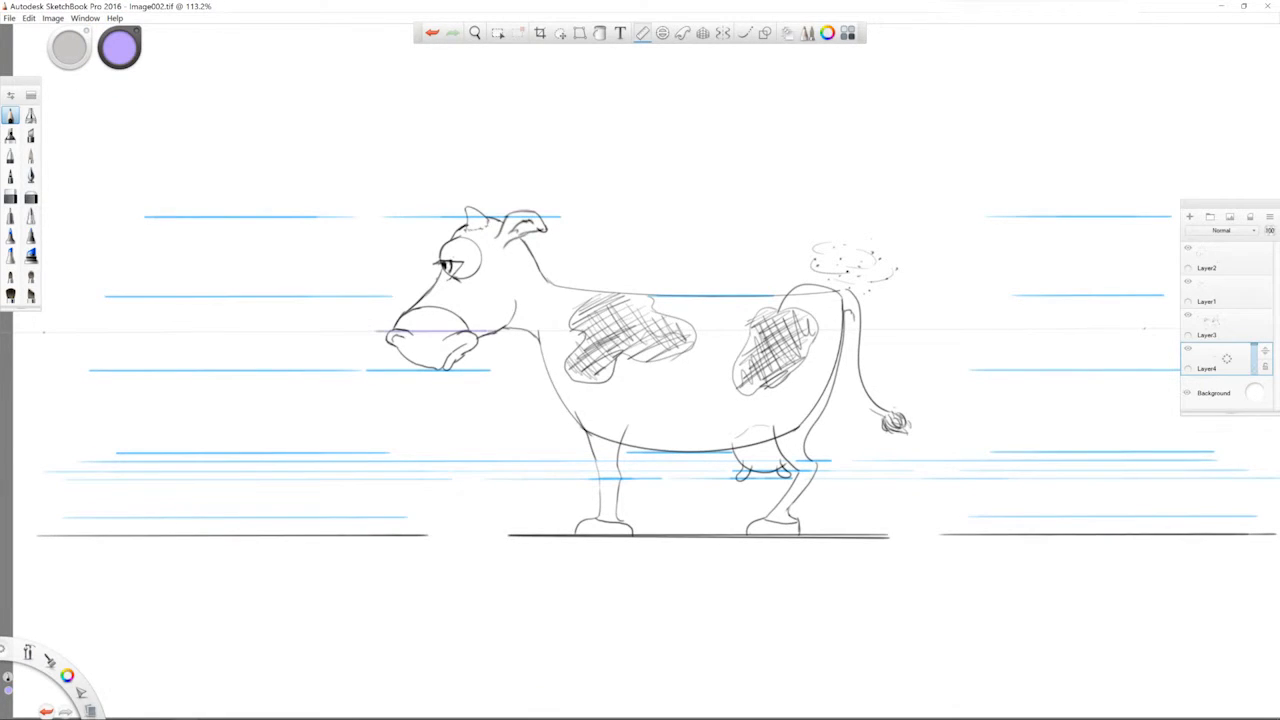
left_click_drag(90, 331, 372, 331)
mouse_move(1012, 329)
left_mouse_down()
mouse_move(1176, 328)
mouse_move(1140, 342)
left_mouse_up()
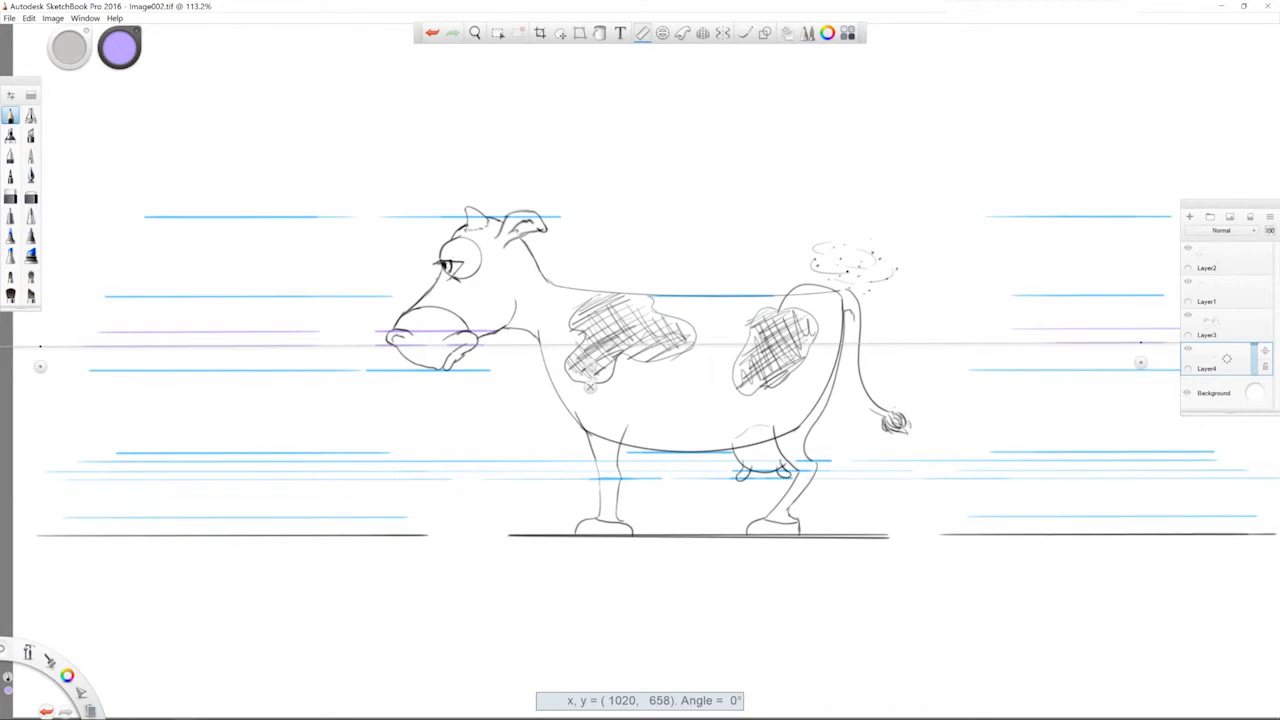
Reposition the level ruler to draw purple guide lines at the horn tip, the eye's middle and lower edge, and the tops of the legs
left_click_drag(590, 387, 587, 245)
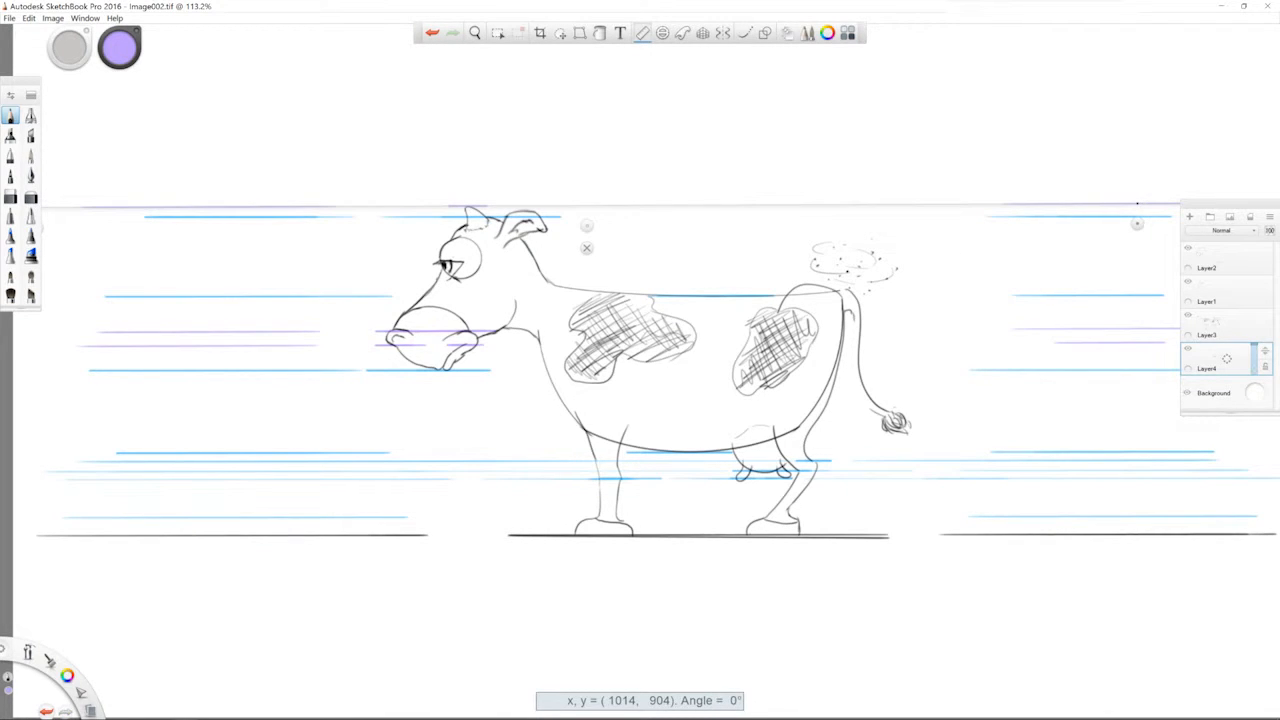
left_click_drag(1137, 203, 1127, 257)
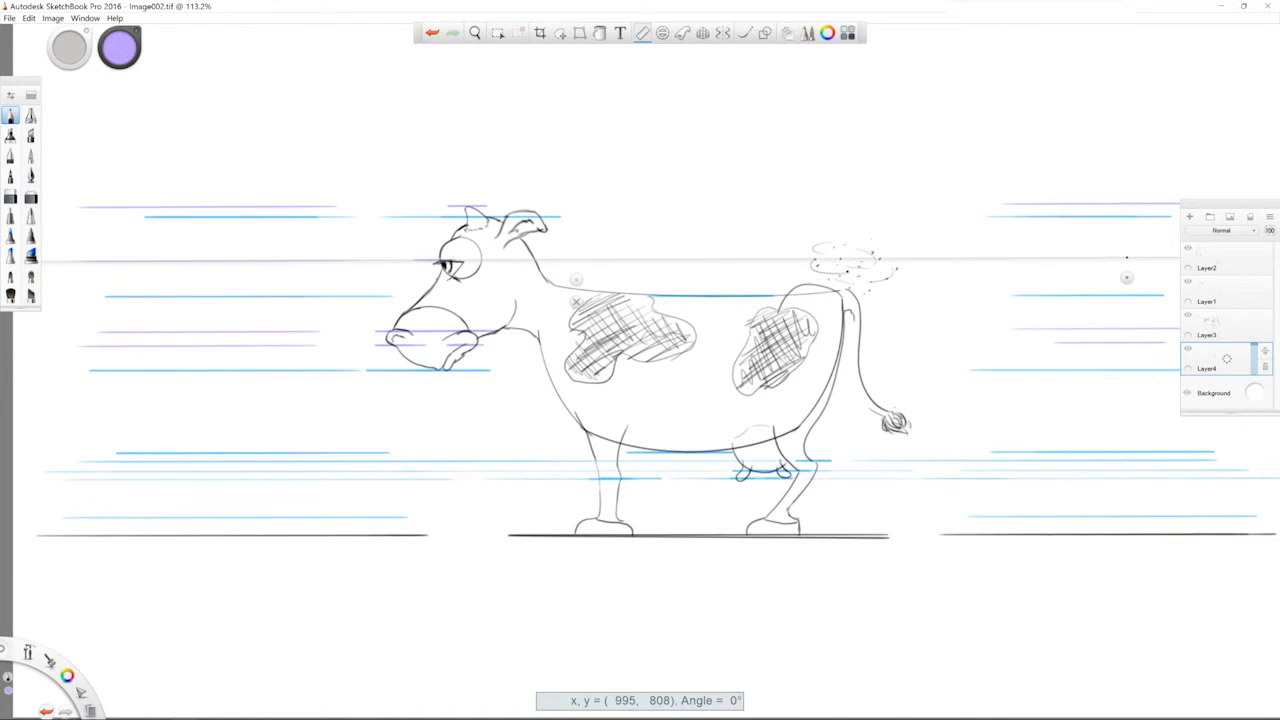
left_click_drag(1126, 257, 1101, 424)
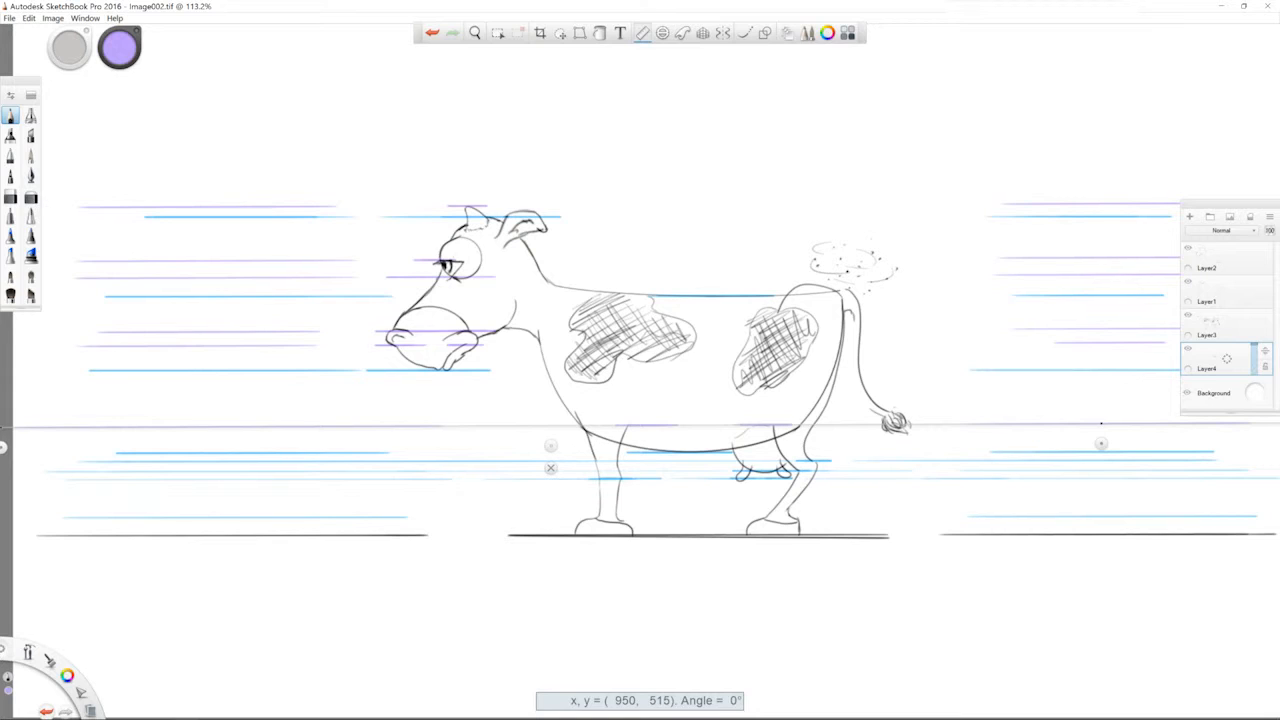
Switch to yellow-green and draw horizontal guide lines at the top of the muzzle and the top of the eye circle
left_click(119, 48)
left_click(138, 68)
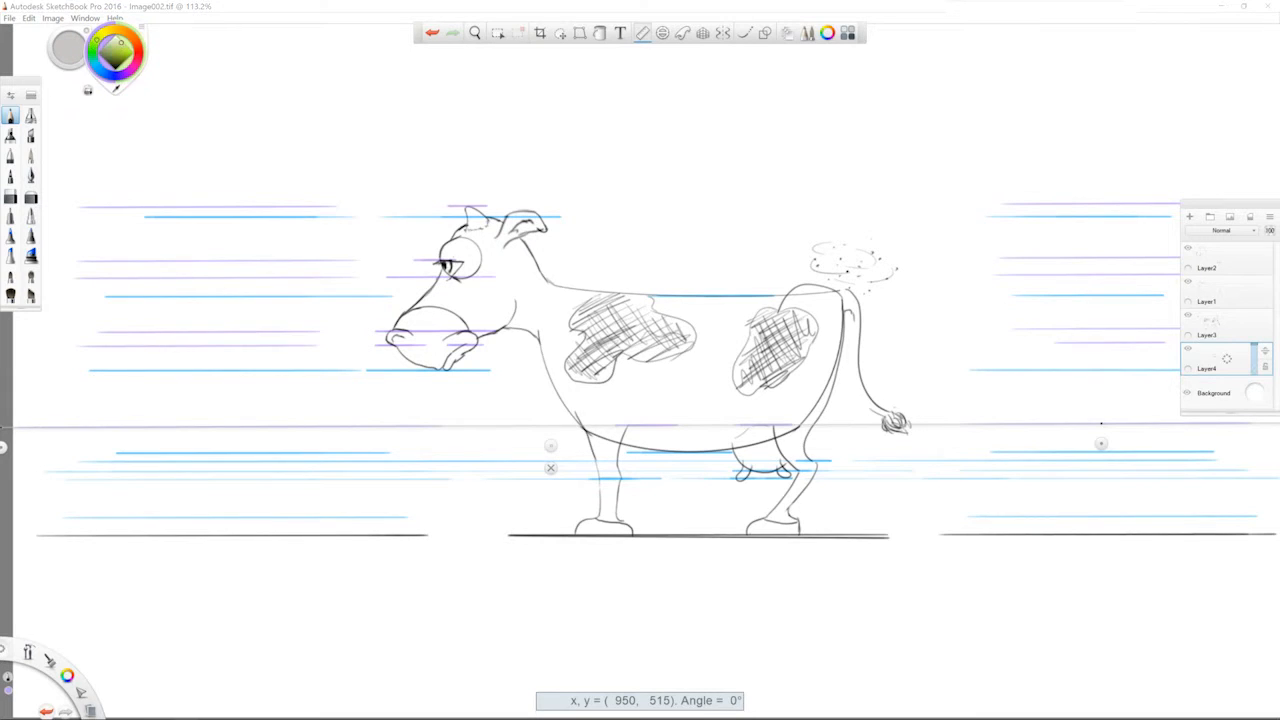
left_click_drag(550, 446, 549, 326)
left_click_drag(396, 307, 470, 307)
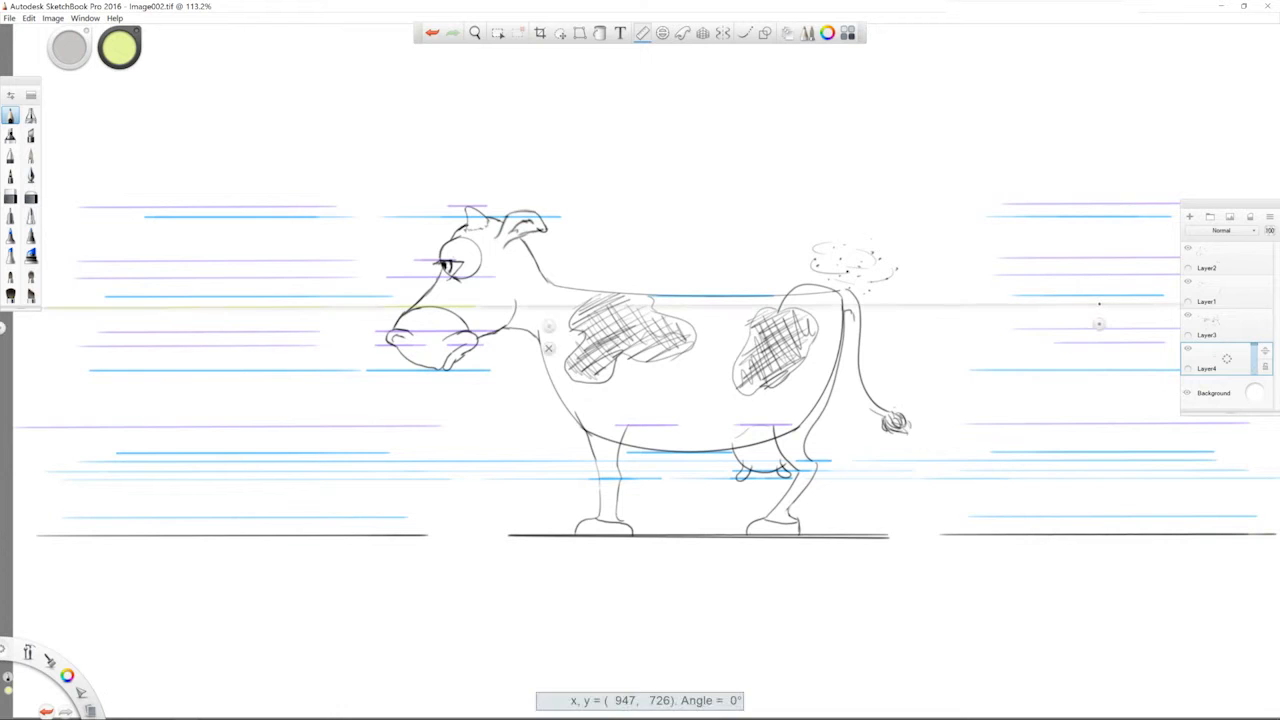
left_click_drag(548, 327, 548, 258)
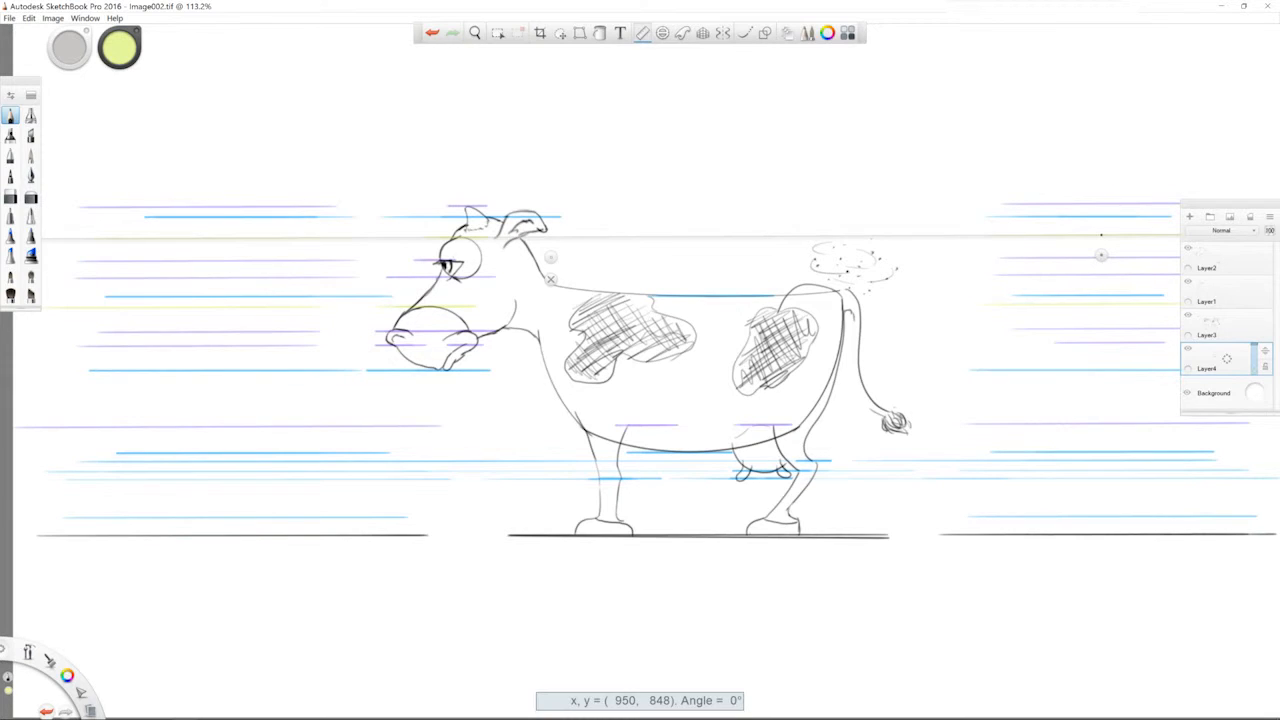
Move the ruler down to the lower legs and draw yellow-green guide lines at the hoof tops and around the udder and hock heights
left_click_drag(550, 257, 544, 535)
left_click_drag(54, 517, 443, 517)
left_click_drag(556, 517, 792, 517)
left_click_drag(950, 516, 1058, 516)
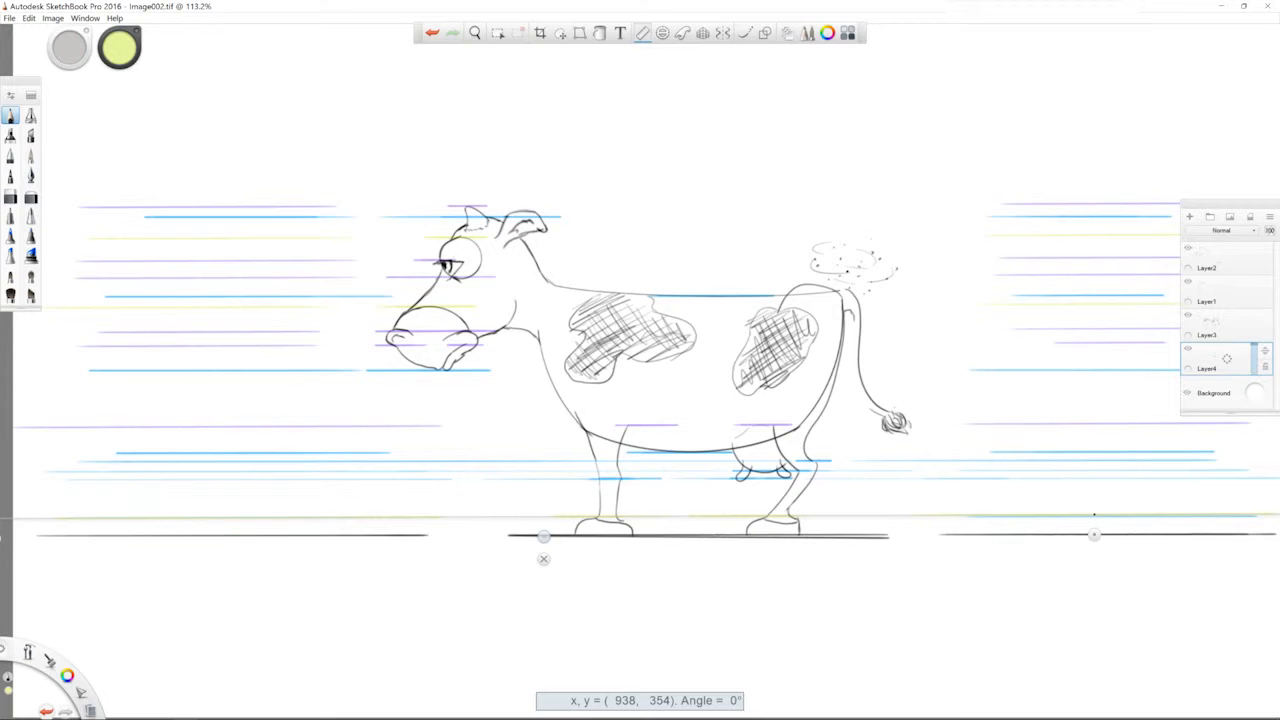
left_click_drag(1094, 514, 1098, 470)
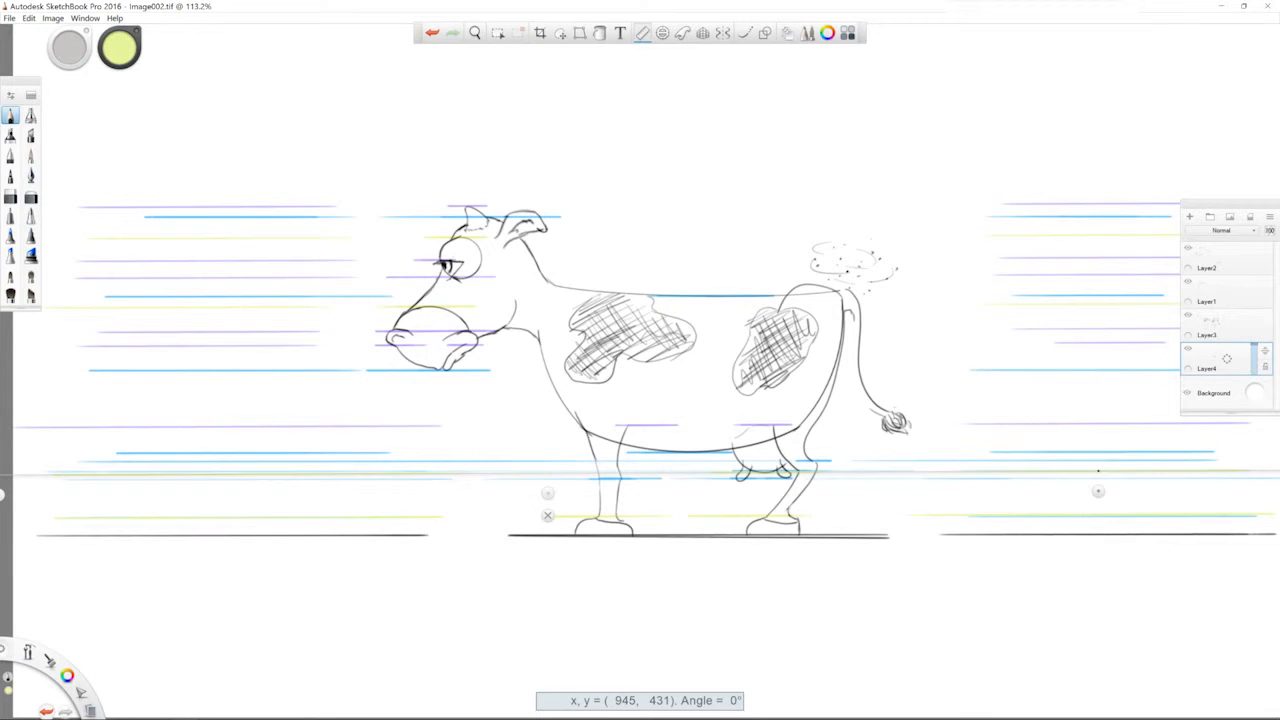
left_click_drag(548, 493, 549, 481)
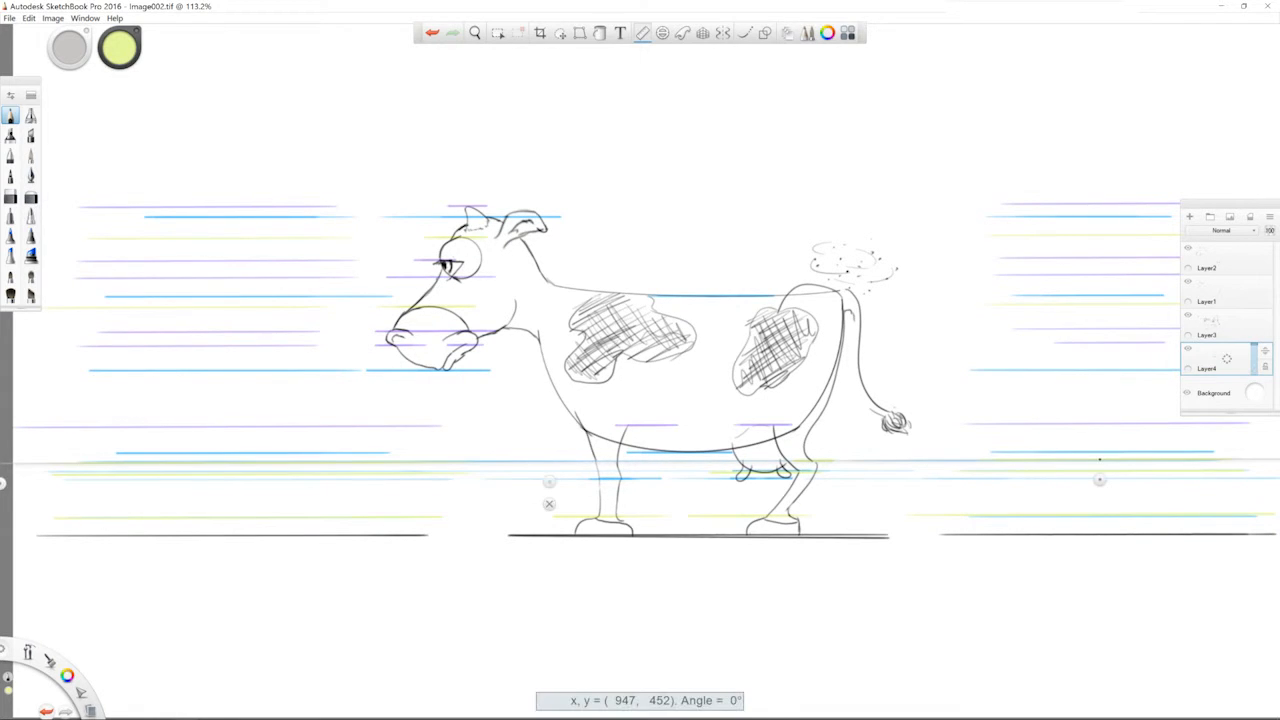
Switch to orange and draw horizontal guide lines at the top of the rump and at the chest, repeating them on both sides
left_click(119, 47)
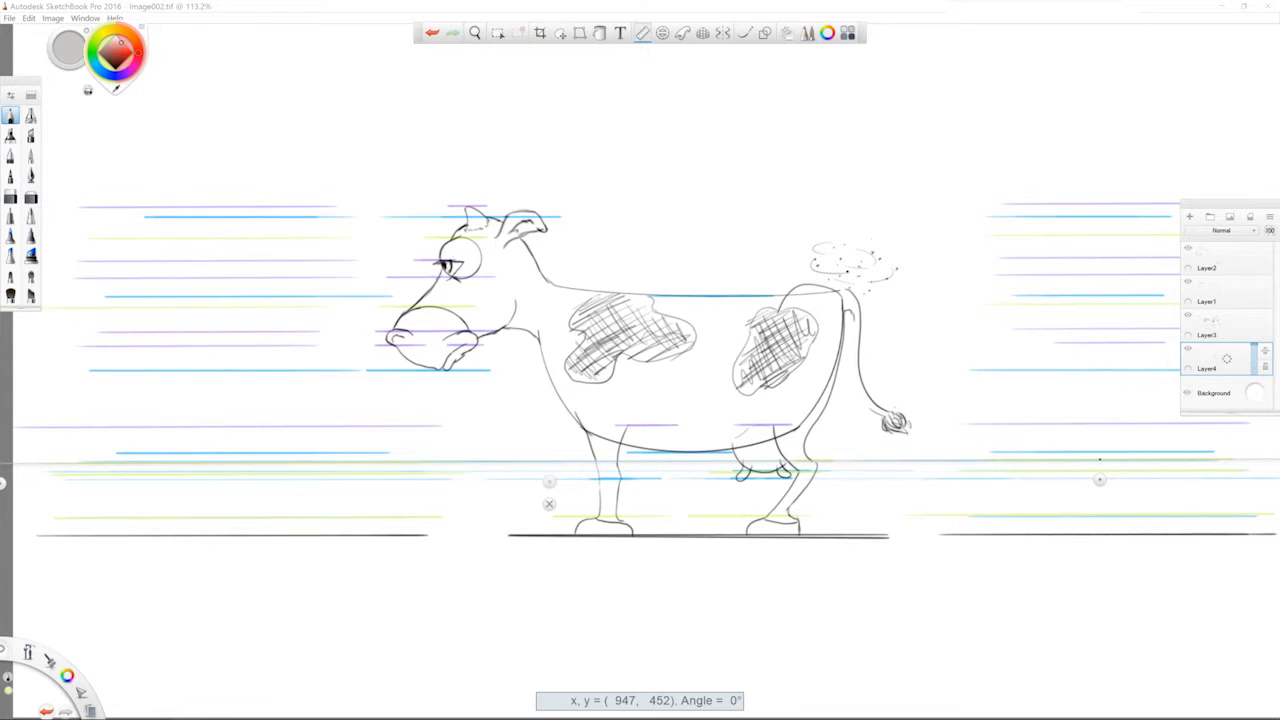
left_click(123, 44)
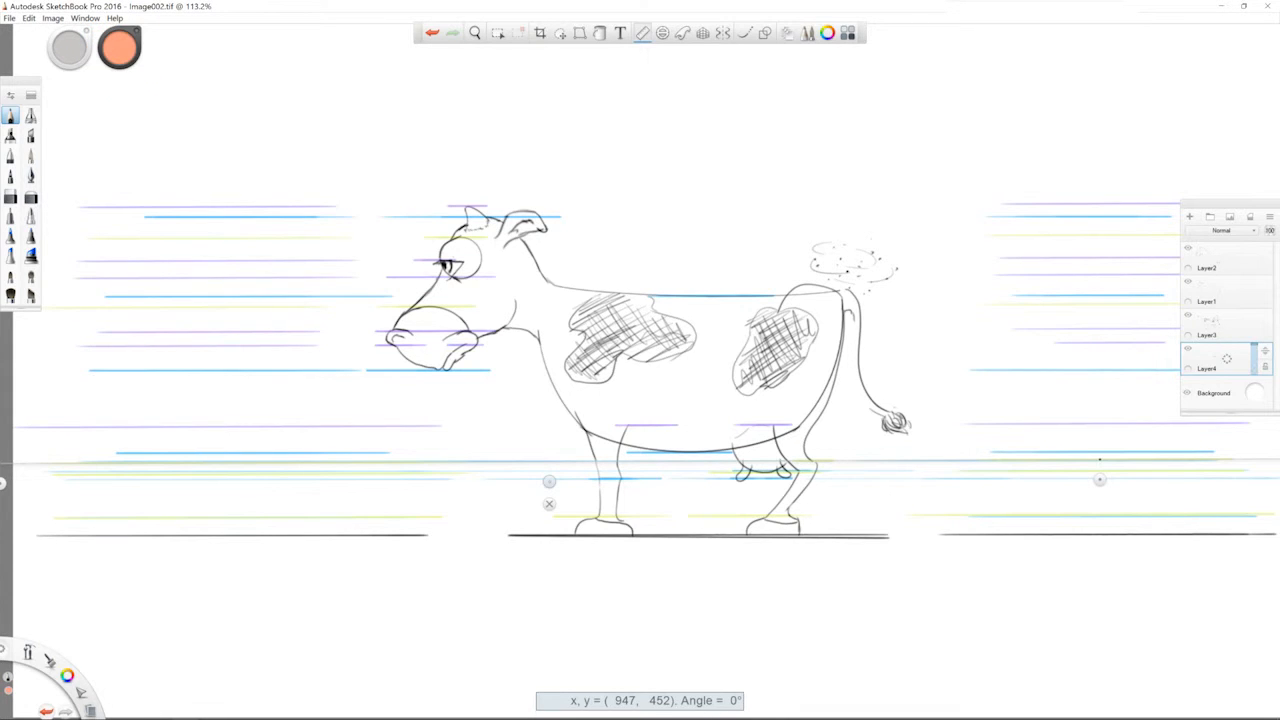
left_click_drag(1100, 459, 1107, 282)
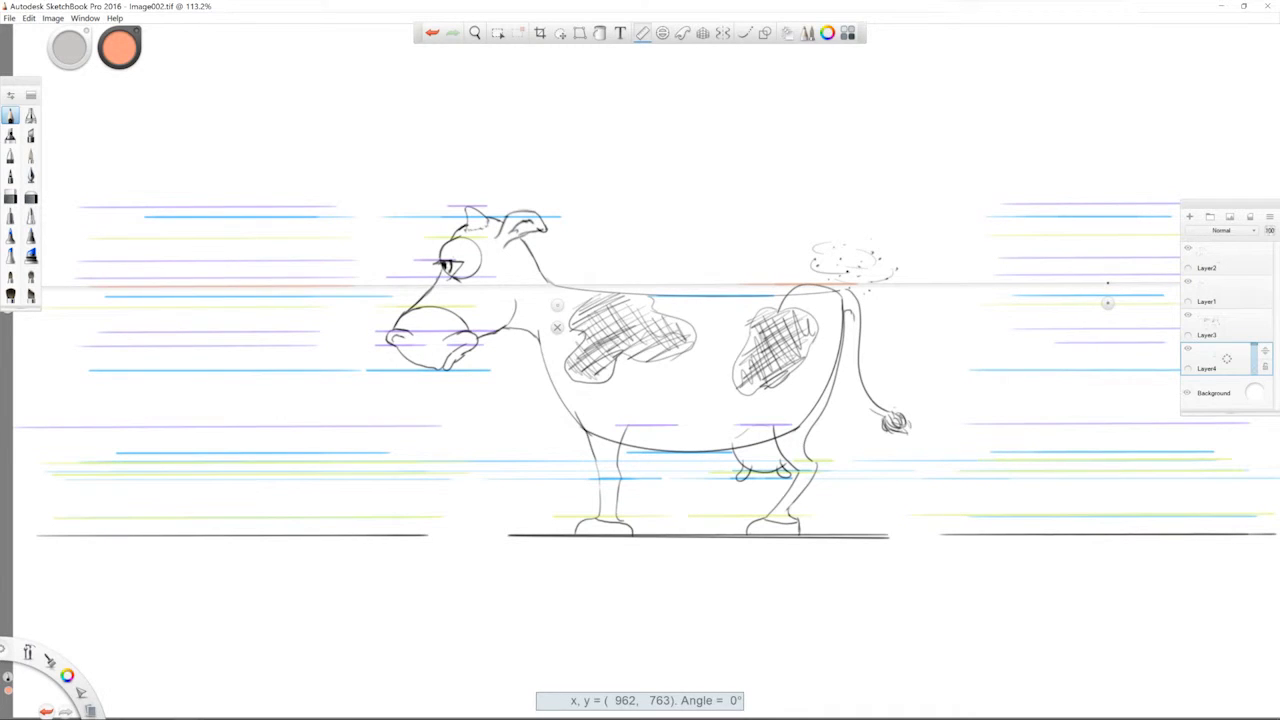
left_click_drag(1107, 285, 1102, 341)
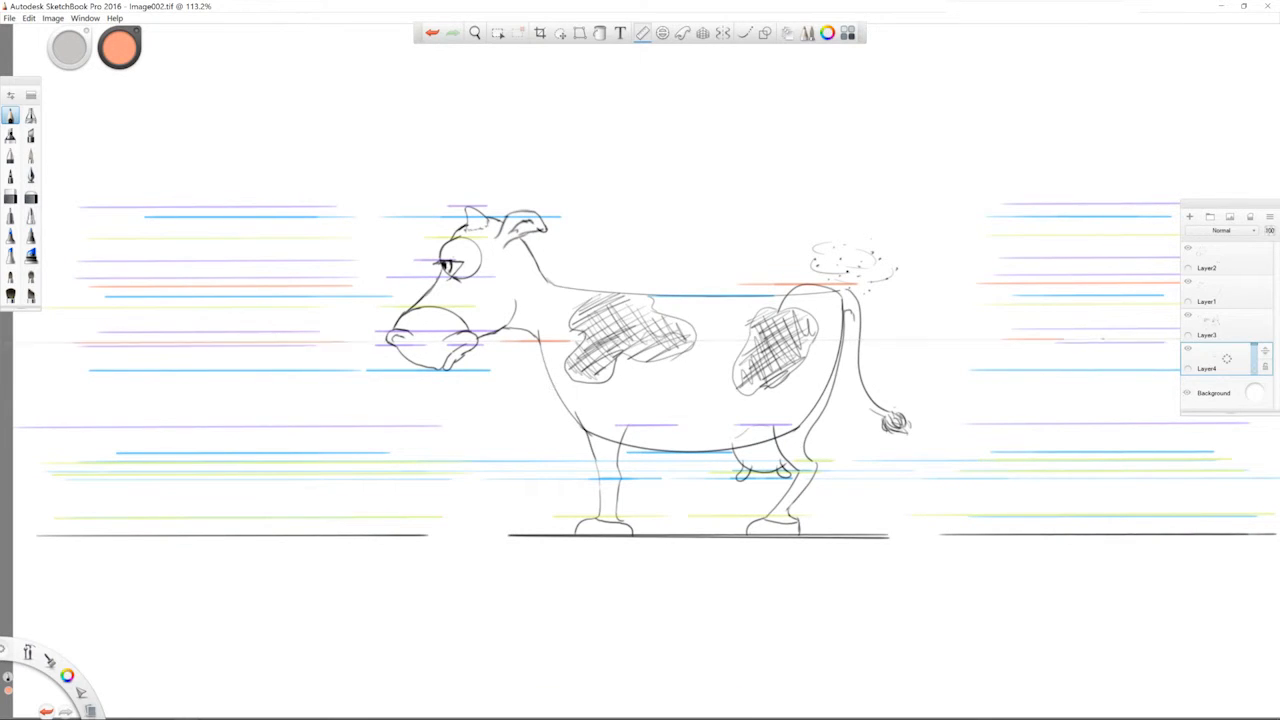
Move the ruler to the tail tuft and draw a short purple guide line through it, undoing the strokes in unwanted colors
left_click_drag(1102, 339, 1104, 424)
left_click(119, 48)
left_click_drag(868, 424, 925, 424)
key("ctrl+z")
left_click(119, 48)
left_click_drag(870, 424, 918, 424)
key("ctrl+z")
left_click(119, 48)
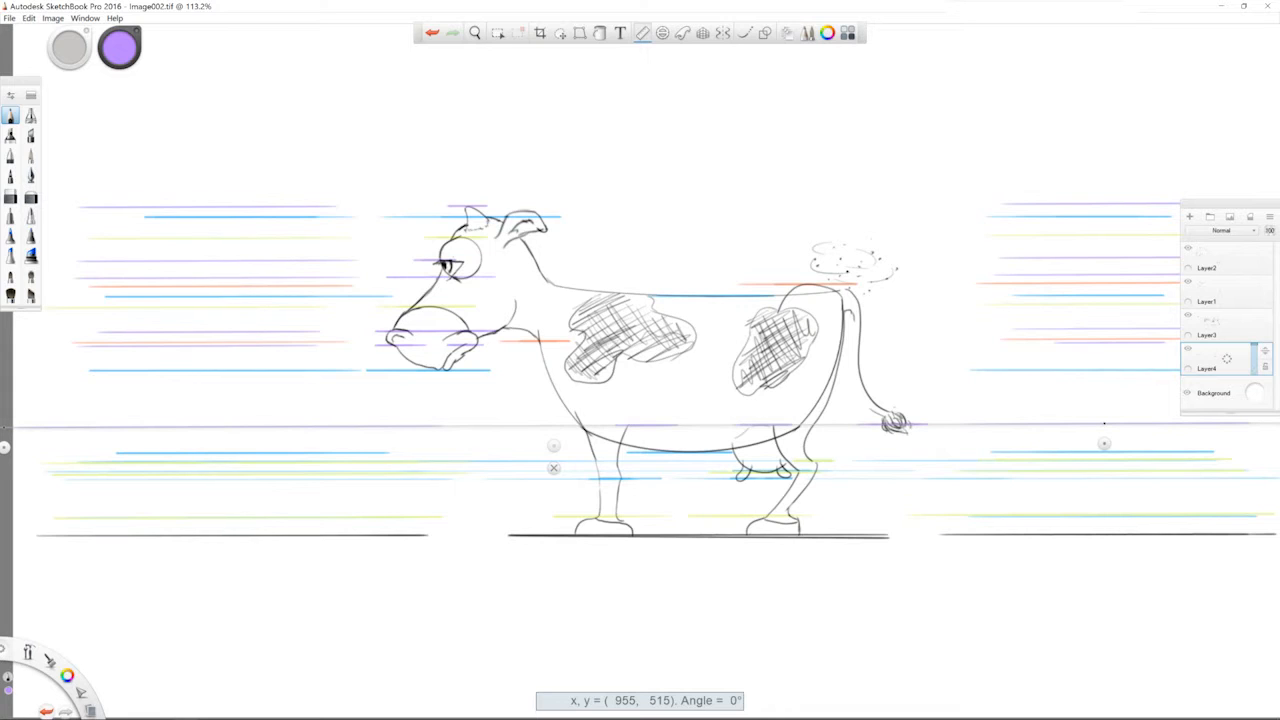
Lasso the cow's ear on Layer1, then move it and rotate it so it droops toward the neck
left_click(1212, 325)
left_click(1212, 291)
key("space")
left_click_drag(510, 243, 810, 360)
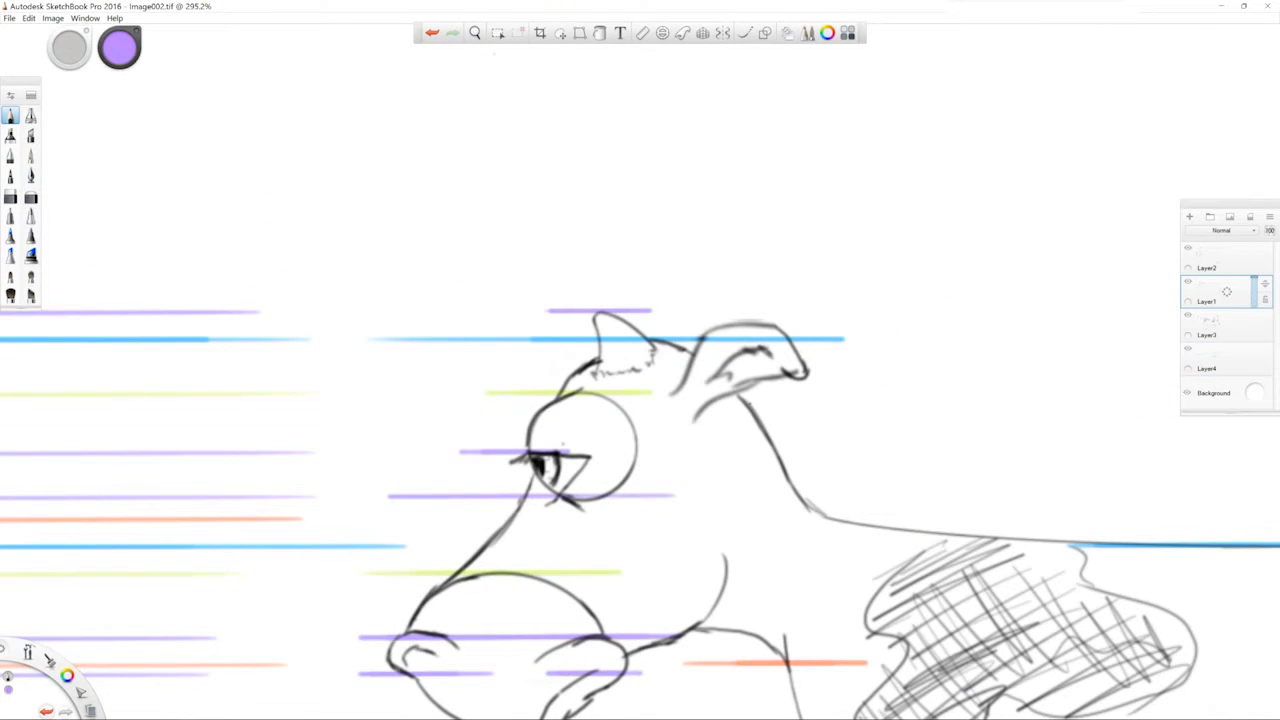
left_click(560, 33)
left_click(642, 55)
mouse_move(668, 379)
left_mouse_down()
mouse_move(716, 417)
mouse_move(747, 392)
mouse_move(815, 394)
mouse_move(879, 317)
mouse_move(688, 338)
left_mouse_up()
left_click_drag(724, 390, 709, 354)
mouse_move(796, 408)
left_mouse_down()
mouse_move(814, 463)
mouse_move(797, 490)
mouse_move(817, 503)
left_mouse_up()
key("ctrl+d")
On Layer2, draw the crown of the head in black pencil, curving from behind the horn down to the ear
left_click(1214, 259)
left_click(10, 116)
left_click_drag(119, 48, 120, 130)
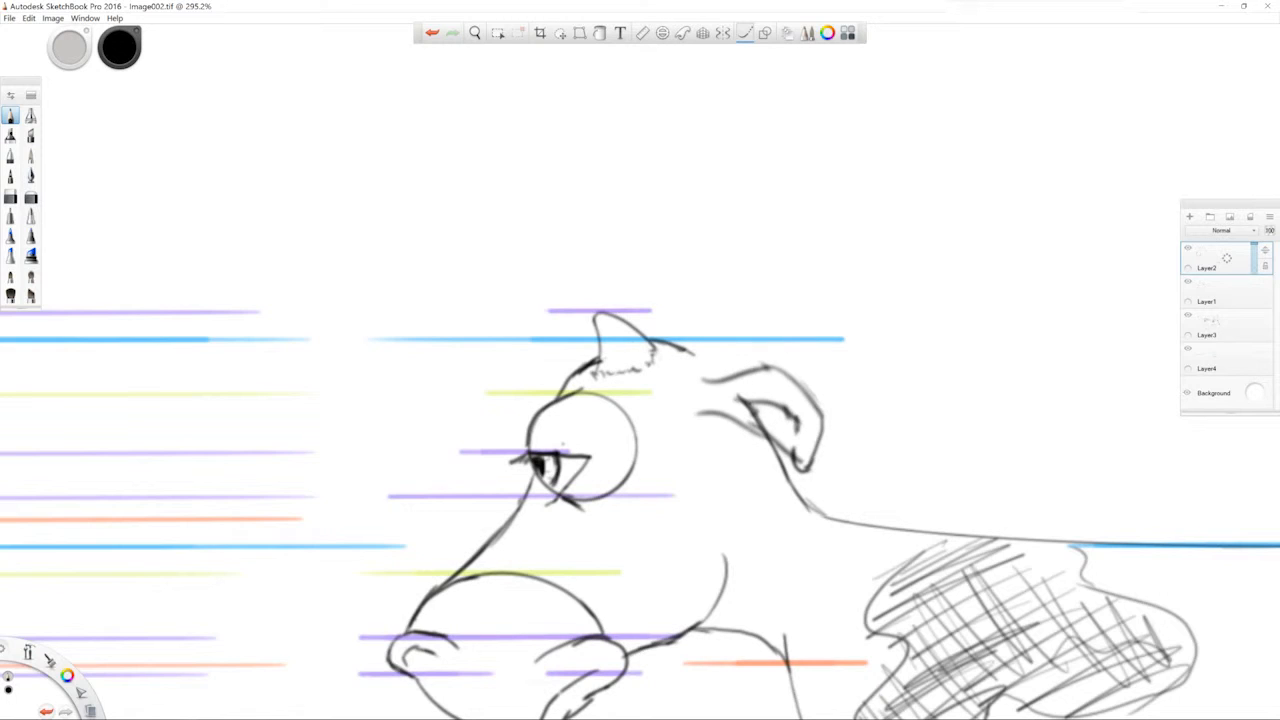
left_click_drag(696, 354, 736, 376)
key("ctrl+z")
left_click_drag(652, 340, 705, 352)
left_click_drag(624, 345, 568, 377)
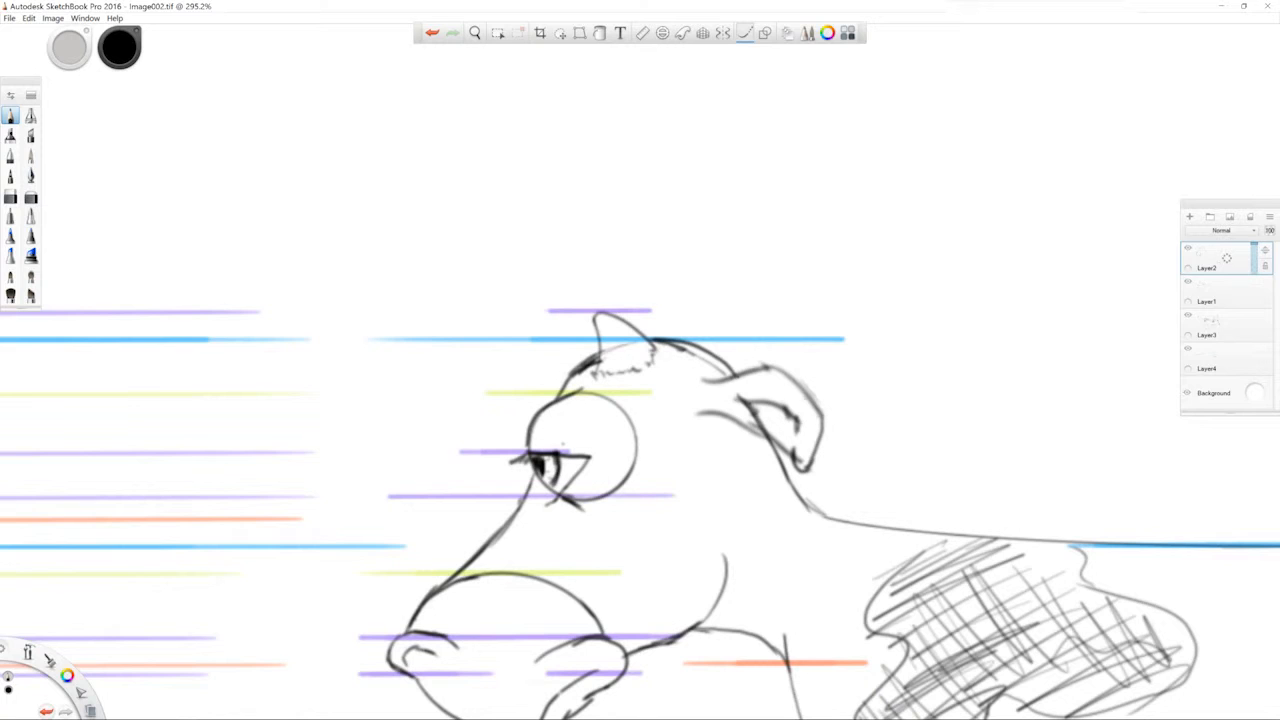
Reduce the brush size and clean up the lines around the ear and the crown of the head
left_click_drag(757, 418, 769, 381)
key("bracketleft")
key("bracketleft")
key("bracketleft")
key("bracketleft")
left_click_drag(760, 416, 762, 426)
mouse_move(718, 369)
left_mouse_down()
mouse_move(686, 351)
mouse_move(577, 380)
left_mouse_up()
Swap the sides of the layer editor and brush palette, and move the color and brush pucks closer to the canvas center
key("space")
left_click_drag(761, 527, 622, 290)
left_click_drag(622, 290, 532, 343)
mouse_move(640, 320)
left_mouse_down()
mouse_move(521, 321)
mouse_move(550, 294)
mouse_move(541, 360)
left_mouse_up()
mouse_move(1230, 204)
left_mouse_down()
mouse_move(943, 90)
mouse_move(24, 84)
mouse_move(1184, 64)
mouse_move(1260, 28)
left_mouse_up()
left_click_drag(136, 50, 284, 82)
left_click_drag(86, 50, 241, 67)
left_click_drag(95, 76, 44, 27)
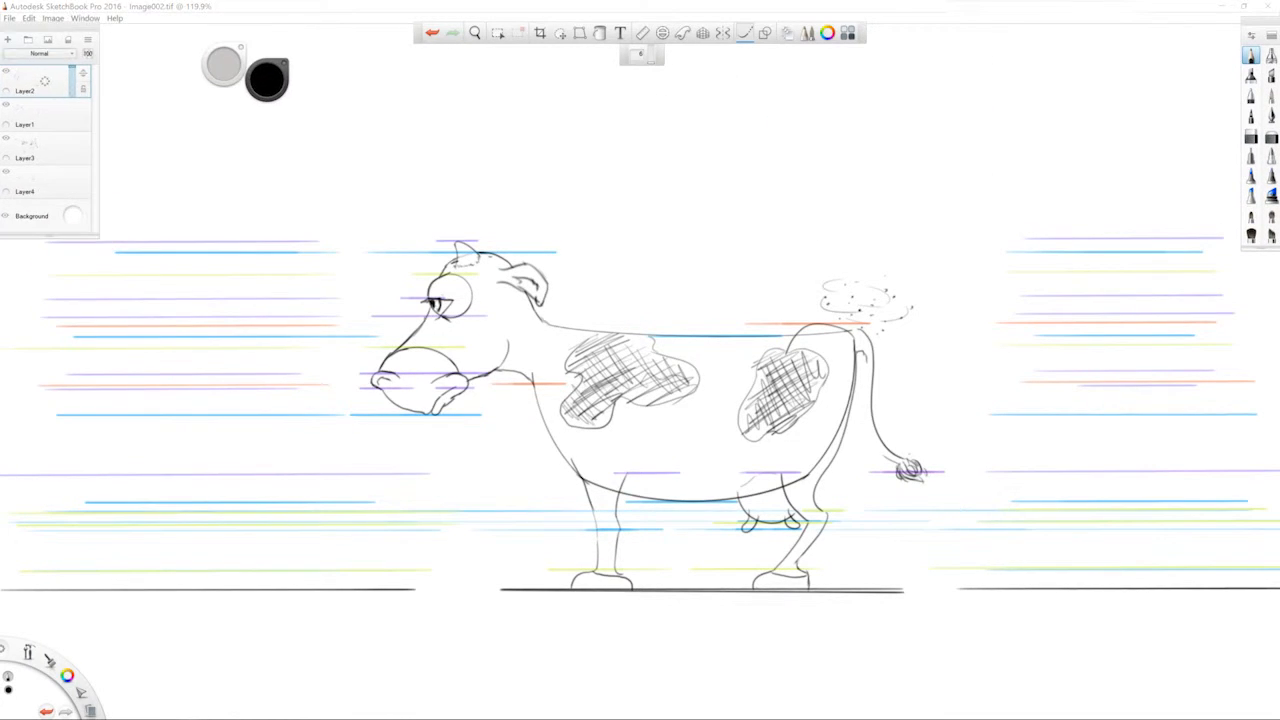
Move the ear on Layer1 down toward the muzzle, then tidy the crown and neck lines around it on Layer2
key("space")
left_click_drag(510, 290, 792, 312)
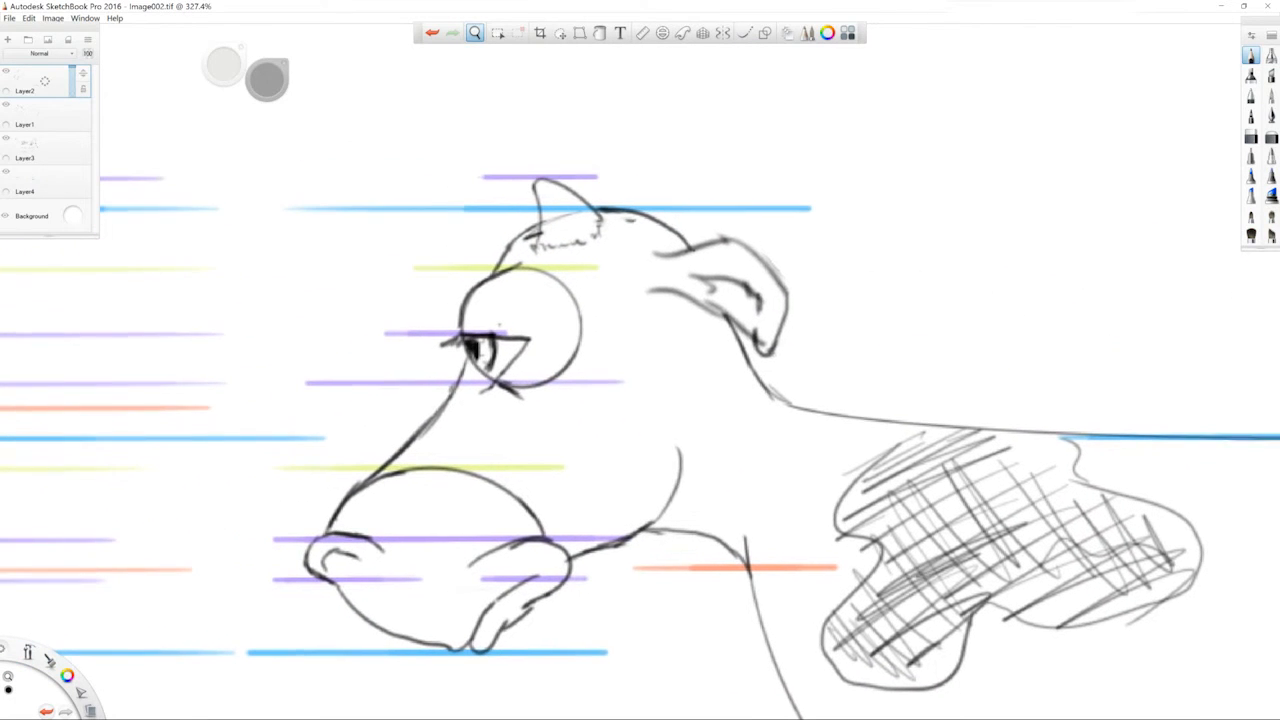
key("l")
mouse_move(654, 241)
left_mouse_down()
mouse_move(622, 292)
mouse_move(722, 323)
mouse_move(750, 346)
mouse_move(822, 328)
mouse_move(705, 228)
mouse_move(654, 243)
left_mouse_up()
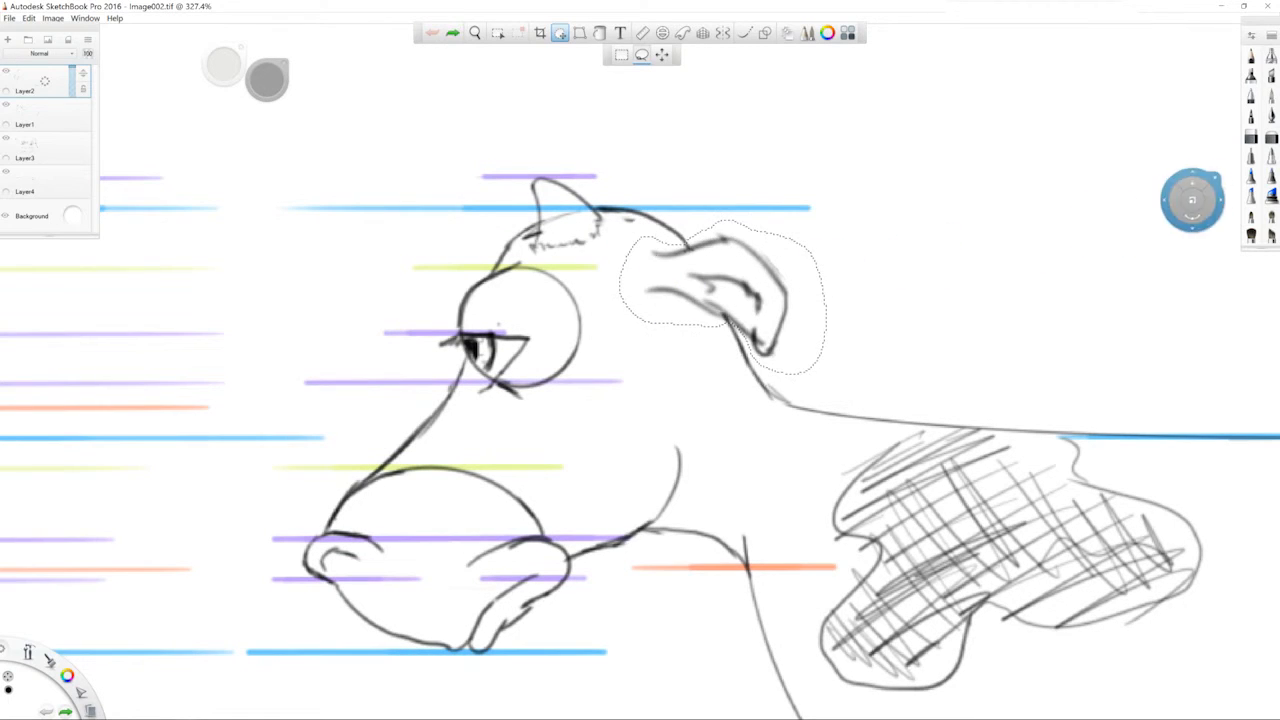
left_click(36, 115)
mouse_move(774, 283)
left_mouse_down()
mouse_move(737, 304)
mouse_move(667, 307)
mouse_move(746, 317)
left_mouse_up()
key("Escape")
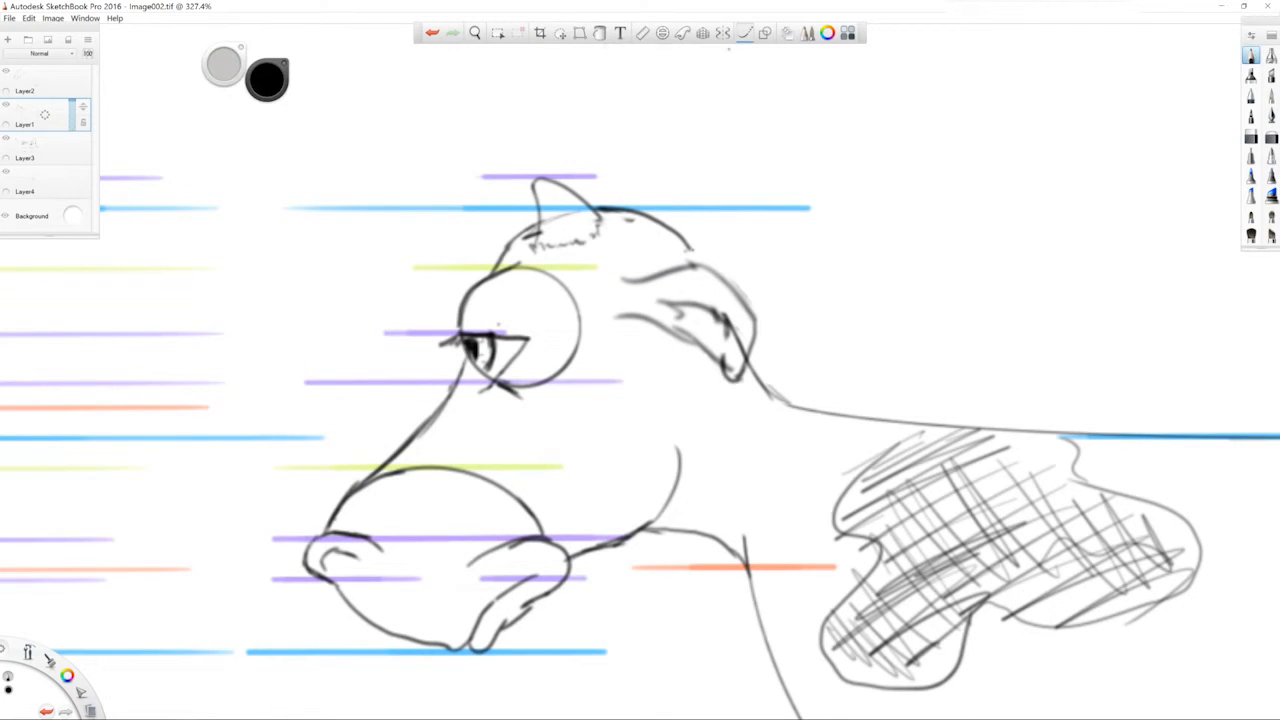
left_click(30, 85)
left_click_drag(721, 317, 744, 352)
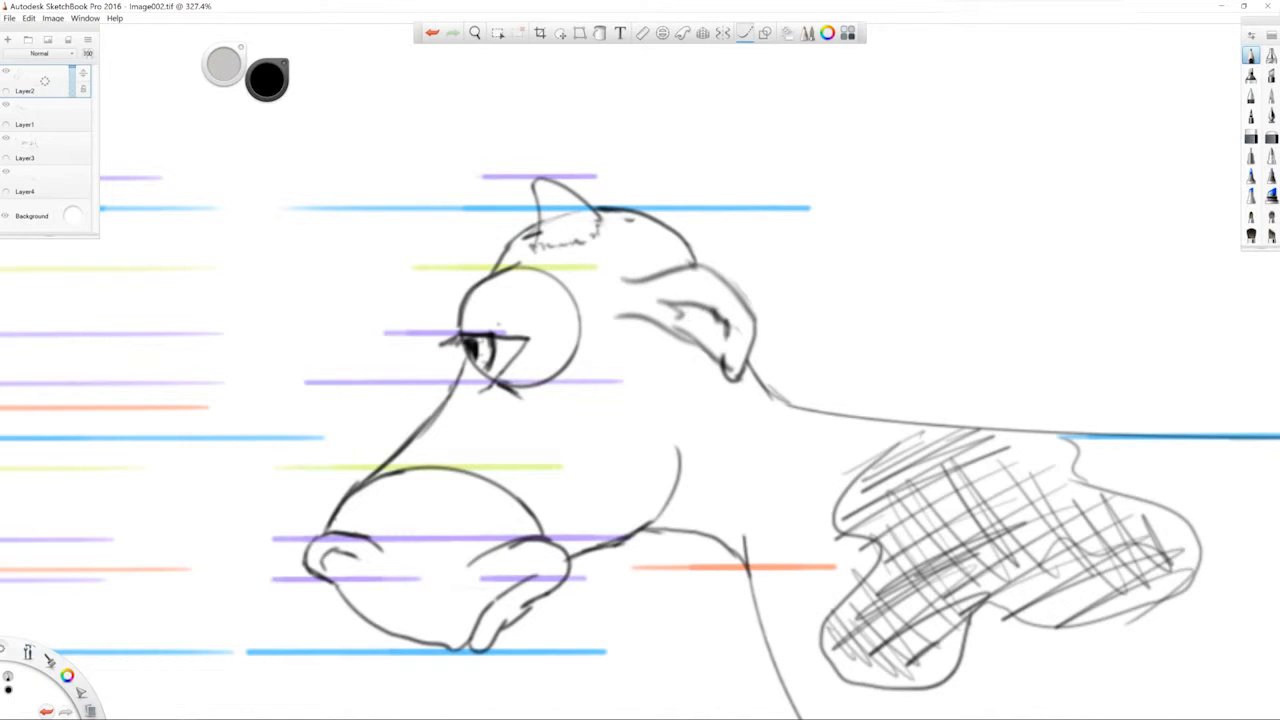
Lasso the ear on Layer1 again and make it narrower, keeping it inside the back of the head
left_click(24, 120)
left_click(560, 33)
mouse_move(630, 266)
left_mouse_down()
mouse_move(610, 310)
mouse_move(738, 392)
mouse_move(775, 285)
mouse_move(665, 258)
mouse_move(605, 268)
left_mouse_up()
left_click_drag(791, 320, 760, 322)
left_click_drag(760, 322, 747, 322)
key("Escape")
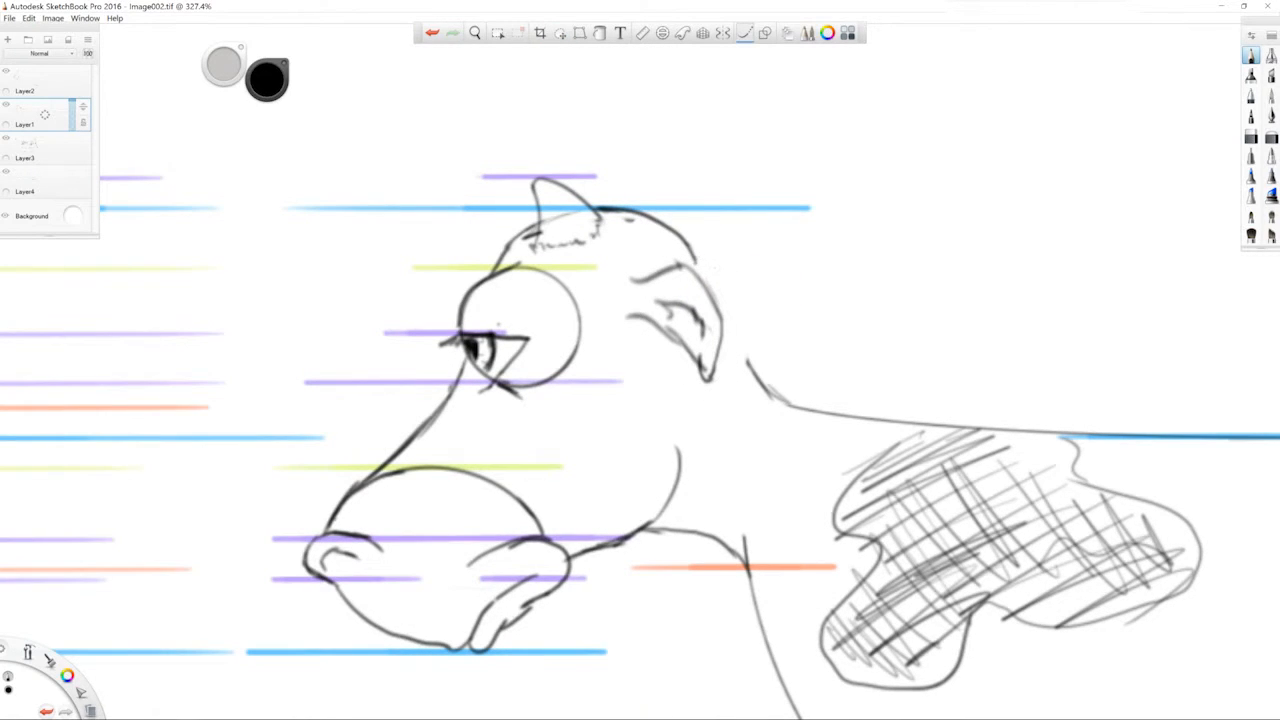
Redraw the back of the head as a fuller curve running into the neck, and erase the old head outline on Layer2
left_click_drag(772, 394, 728, 338)
mouse_move(742, 352)
left_mouse_down()
mouse_move(745, 312)
mouse_move(694, 228)
mouse_move(620, 210)
left_mouse_up()
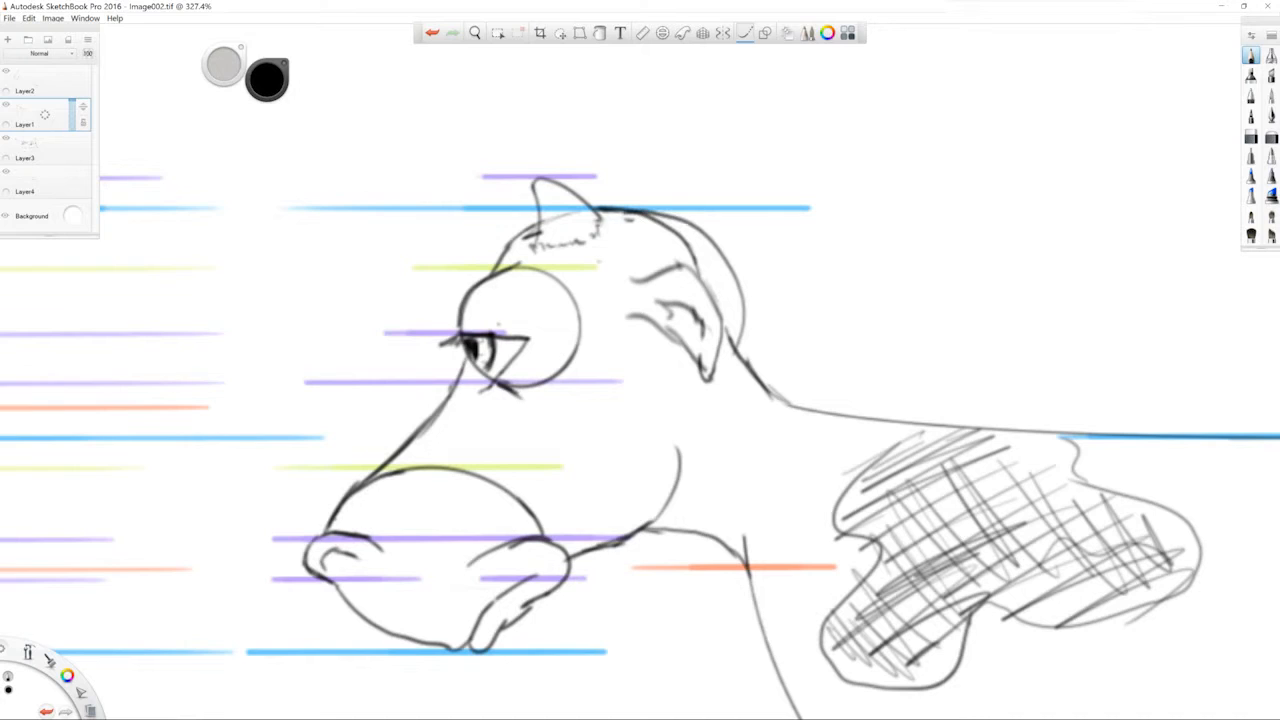
mouse_move(746, 368)
left_mouse_down()
mouse_move(740, 341)
mouse_move(733, 290)
left_mouse_up()
left_click_drag(739, 294, 728, 268)
left_click(44, 84)
mouse_move(687, 260)
left_mouse_down()
mouse_move(682, 236)
mouse_move(652, 219)
left_mouse_up()
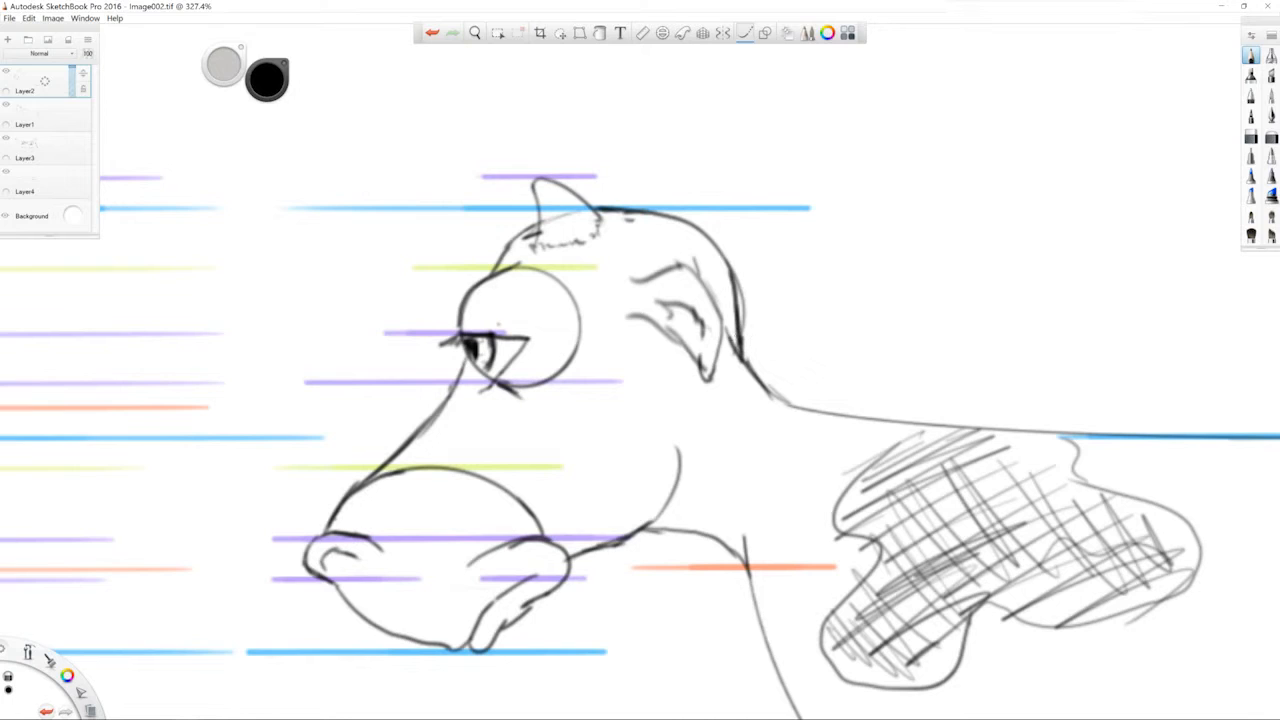
left_click(44, 115)
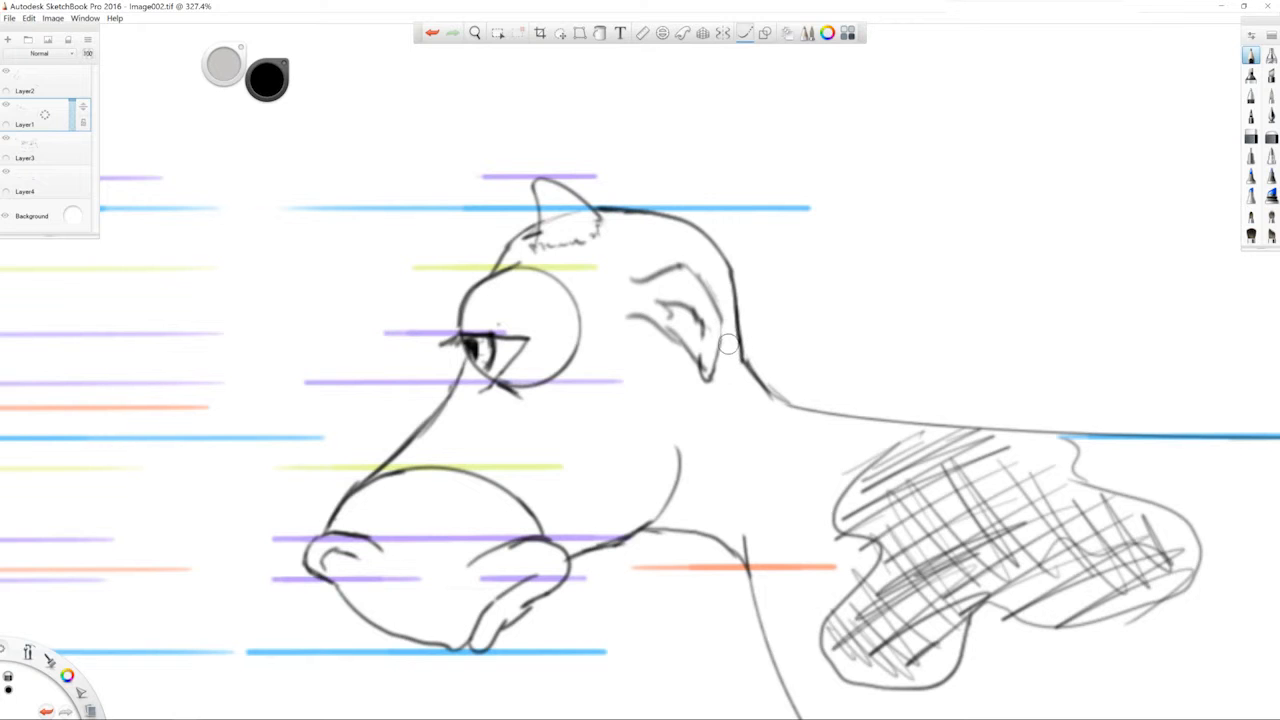
Activate the ruler on Layer4 and turn it nearly upright across the guide lines in front of the cow
key("space")
left_click_drag(904, 354, 520, 254)
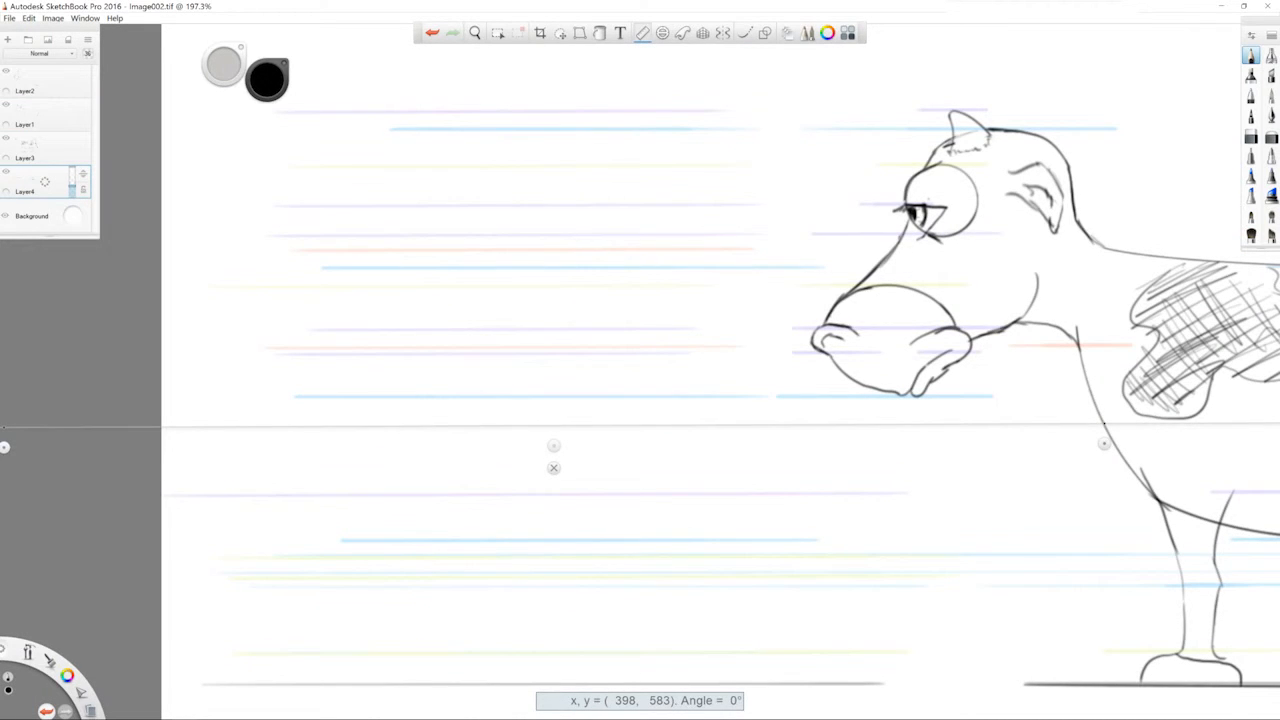
left_click_drag(553, 468, 790, 257)
left_click_drag(1092, 440, 528, 683)
left_click_drag(507, 352, 516, 393)
mouse_move(534, 61)
left_mouse_down()
mouse_move(531, 122)
mouse_move(531, 68)
left_mouse_up()
left_click_drag(537, 682, 522, 688)
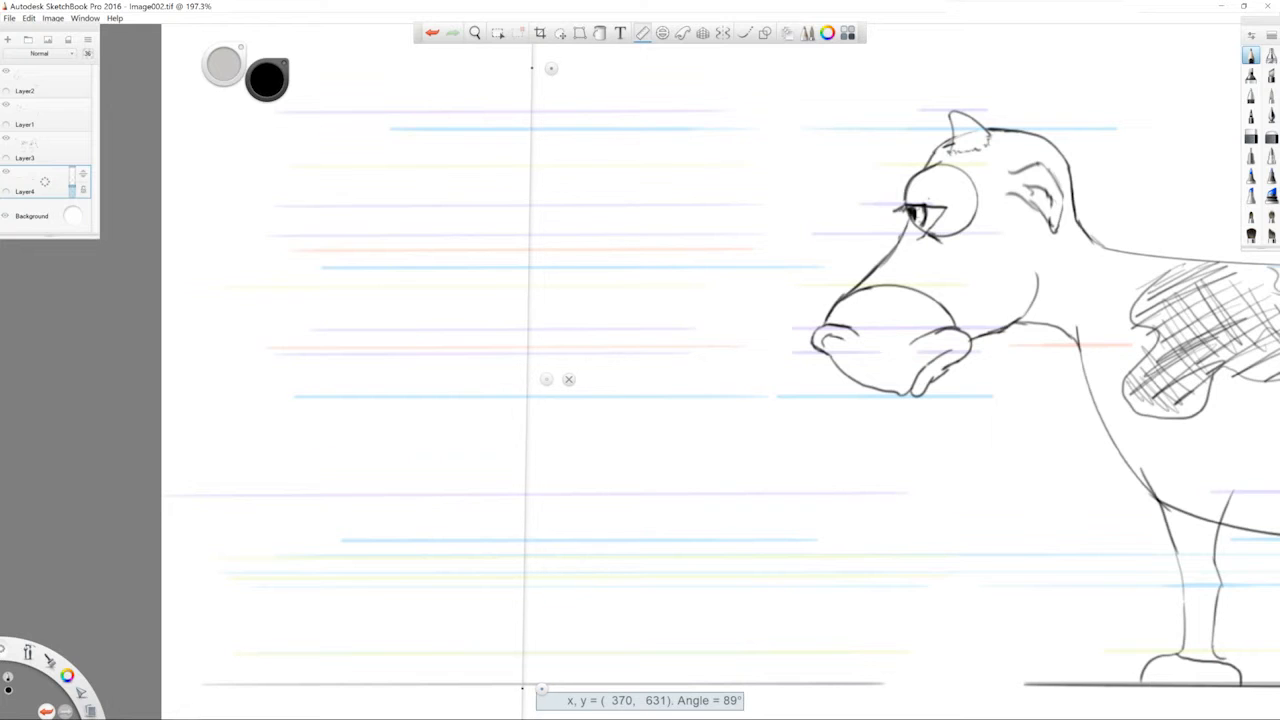
Set the ruler exactly upright across the guide lines in front of the cow and draw a light green centre line along it on Layer4
mouse_move(531, 68)
left_mouse_down()
mouse_move(517, 66)
mouse_move(530, 65)
left_mouse_up()
left_click_drag(530, 65, 510, 84)
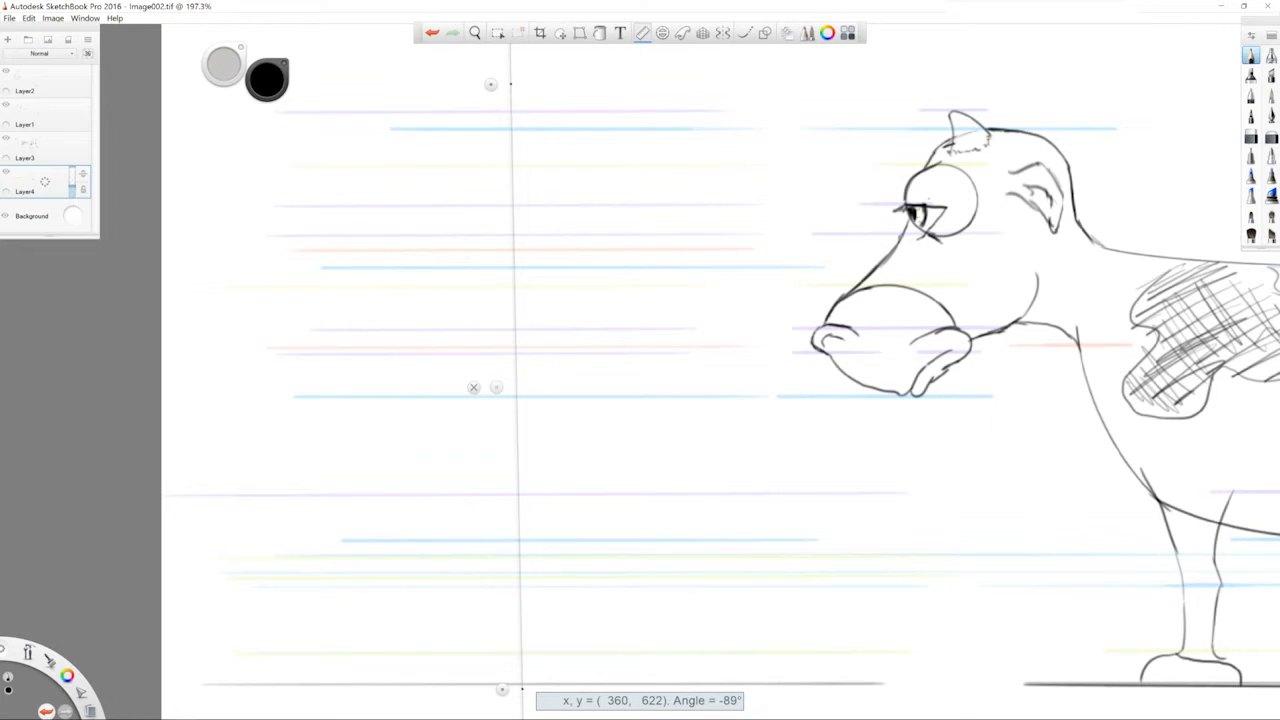
left_click_drag(521, 689, 510, 690)
mouse_move(633, 560)
left_mouse_down()
mouse_move(672, 561)
mouse_move(608, 561)
left_mouse_up()
left_click_drag(510, 690, 452, 690)
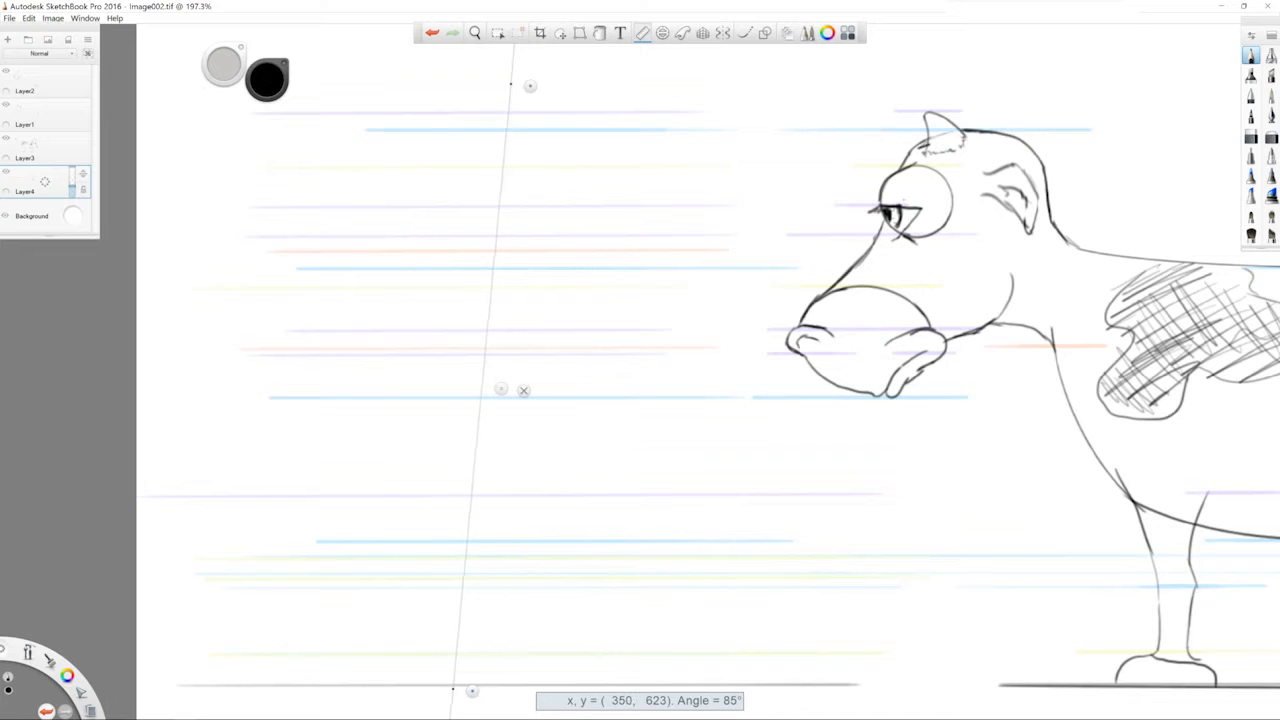
left_click_drag(510, 84, 451, 88)
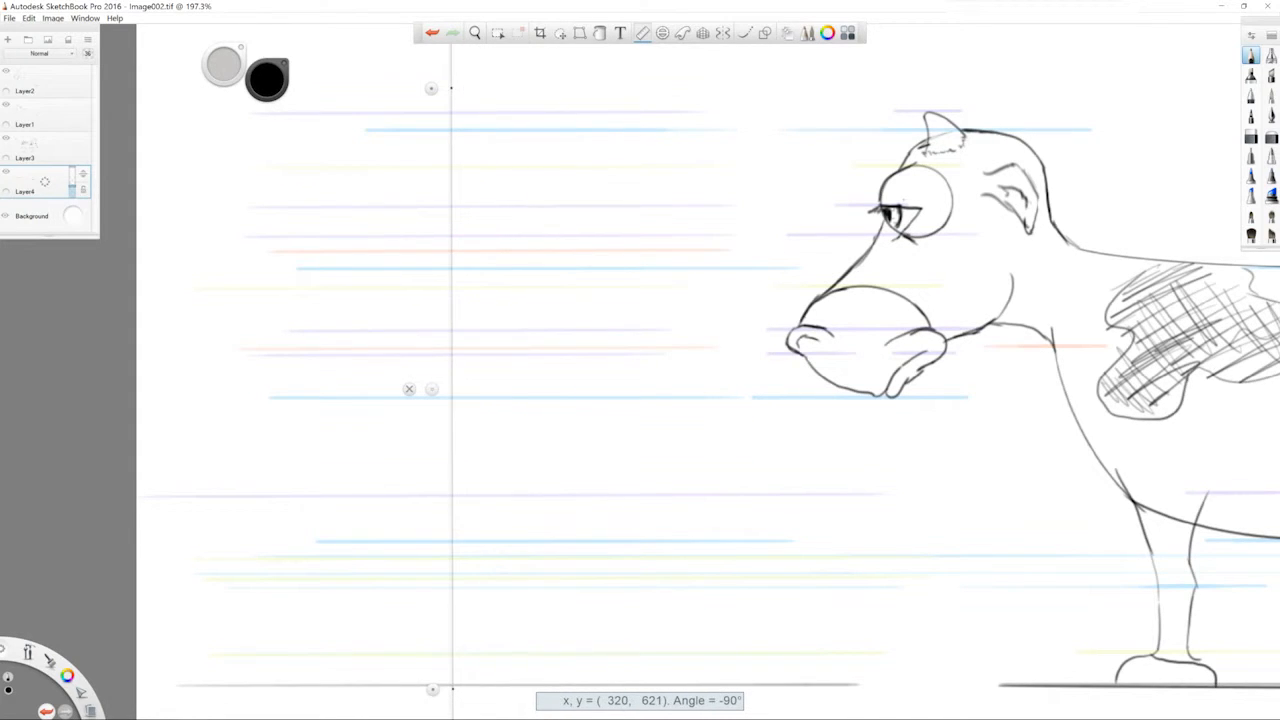
left_click_drag(453, 689, 453, 691)
left_click(266, 78)
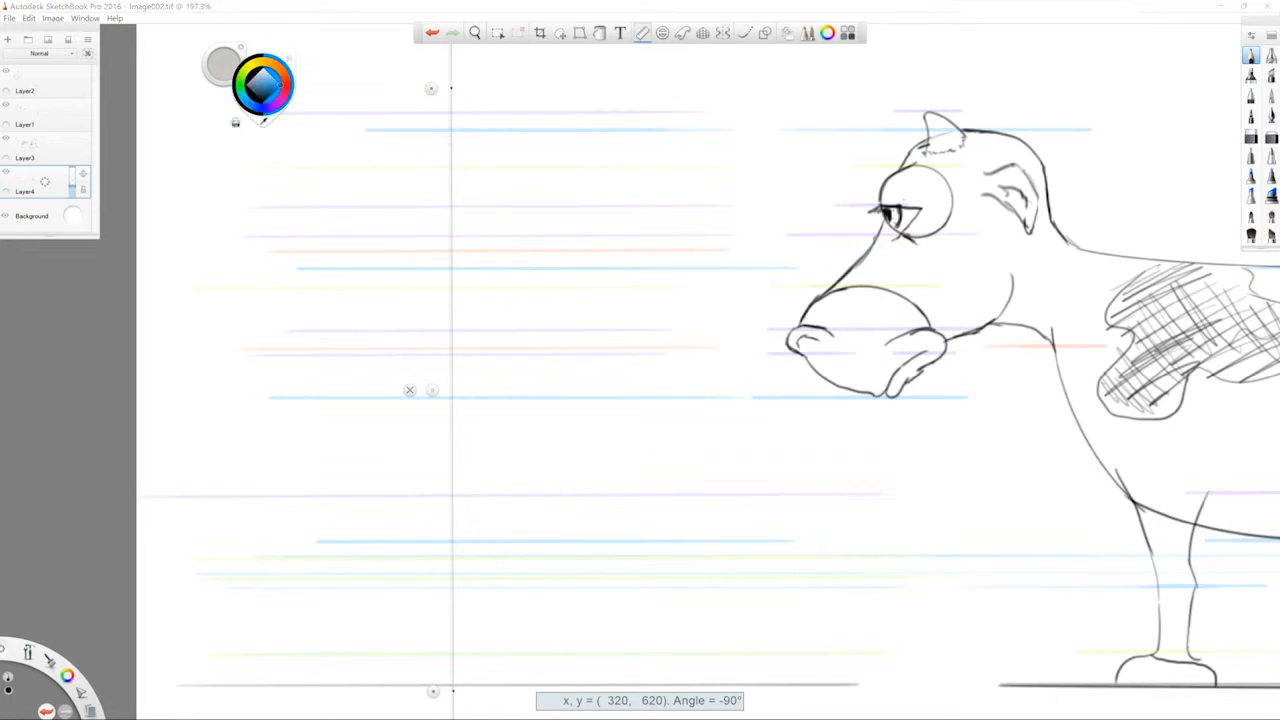
left_click(270, 76)
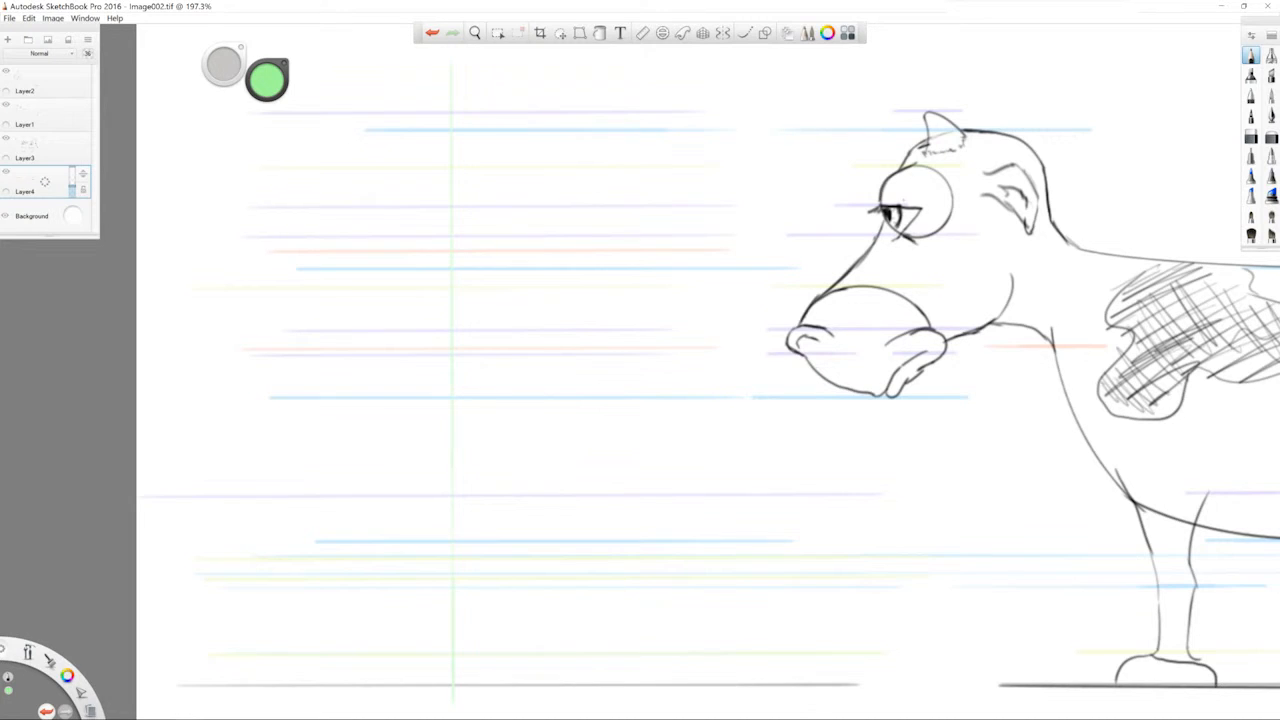
Centre a 56° ellipse guide on the green line at muzzle height and trace it in black on Layer3, undoing the green outline
key("e")
left_click_drag(530, 338, 450, 342)
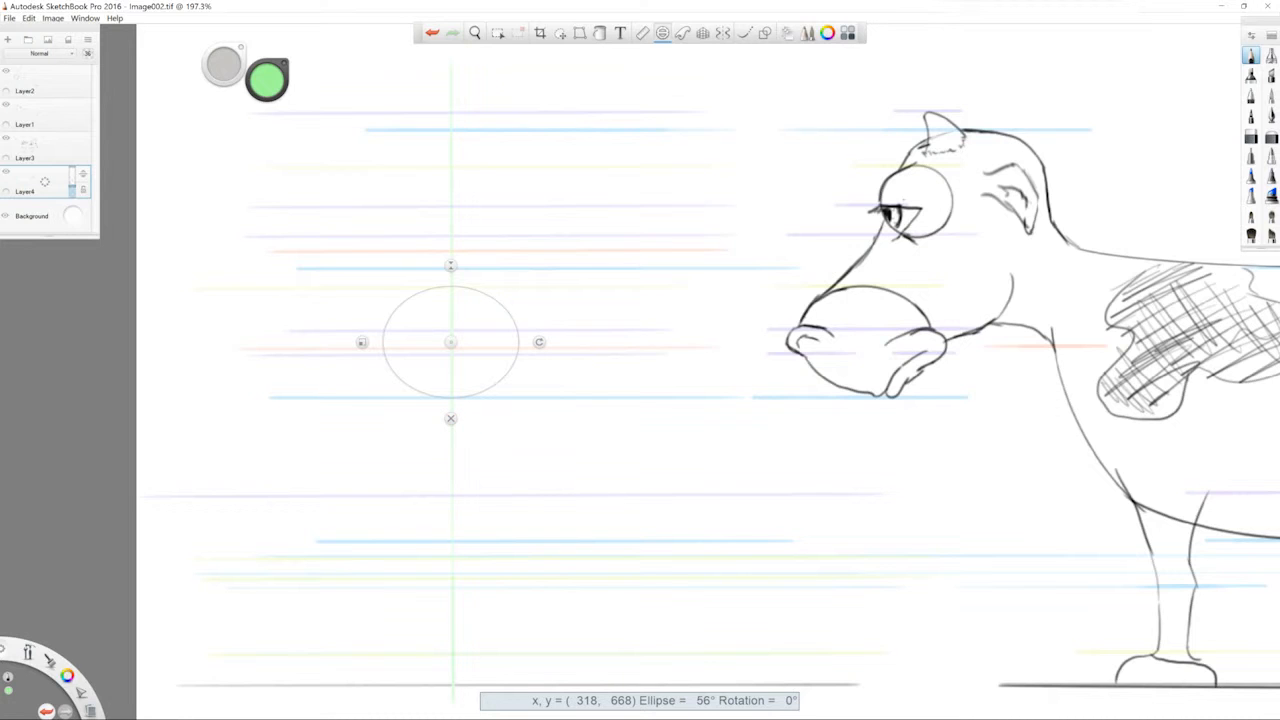
left_click(451, 419)
key("ctrl+z")
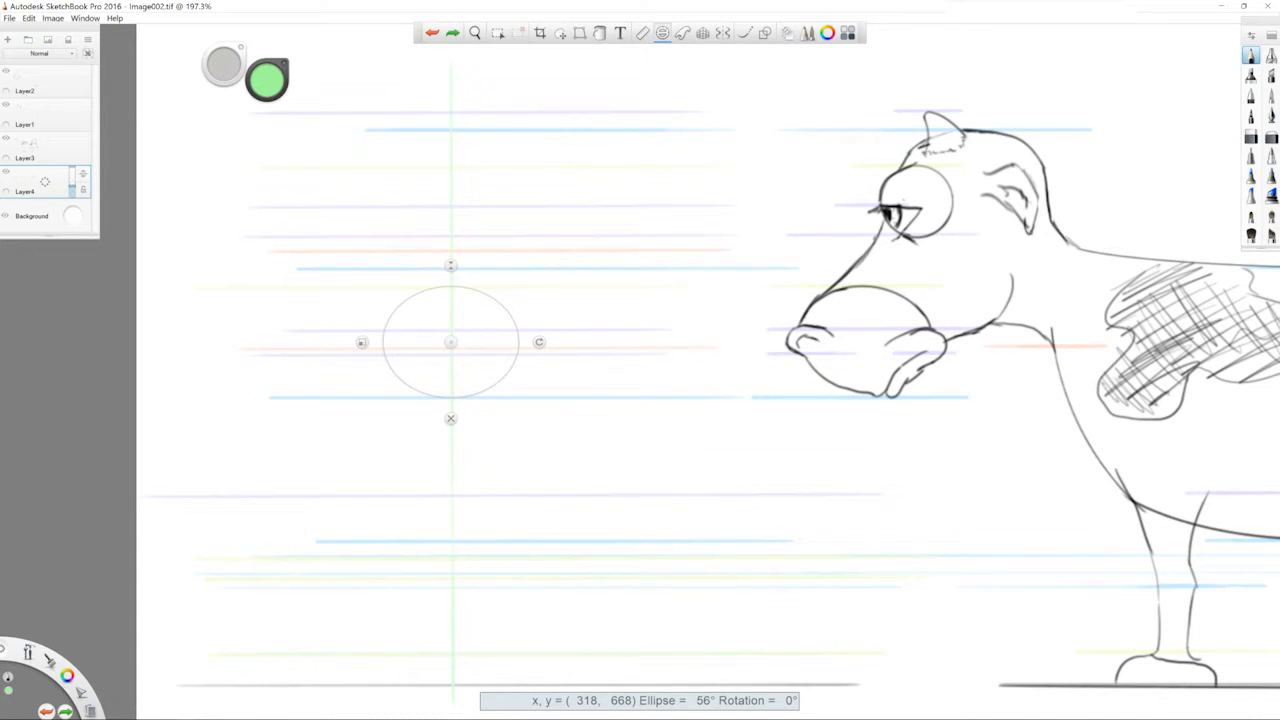
left_click_drag(267, 80, 265, 135)
left_click(45, 148)
mouse_move(453, 286)
left_mouse_down()
mouse_move(423, 290)
mouse_move(491, 297)
mouse_move(418, 292)
left_mouse_up()
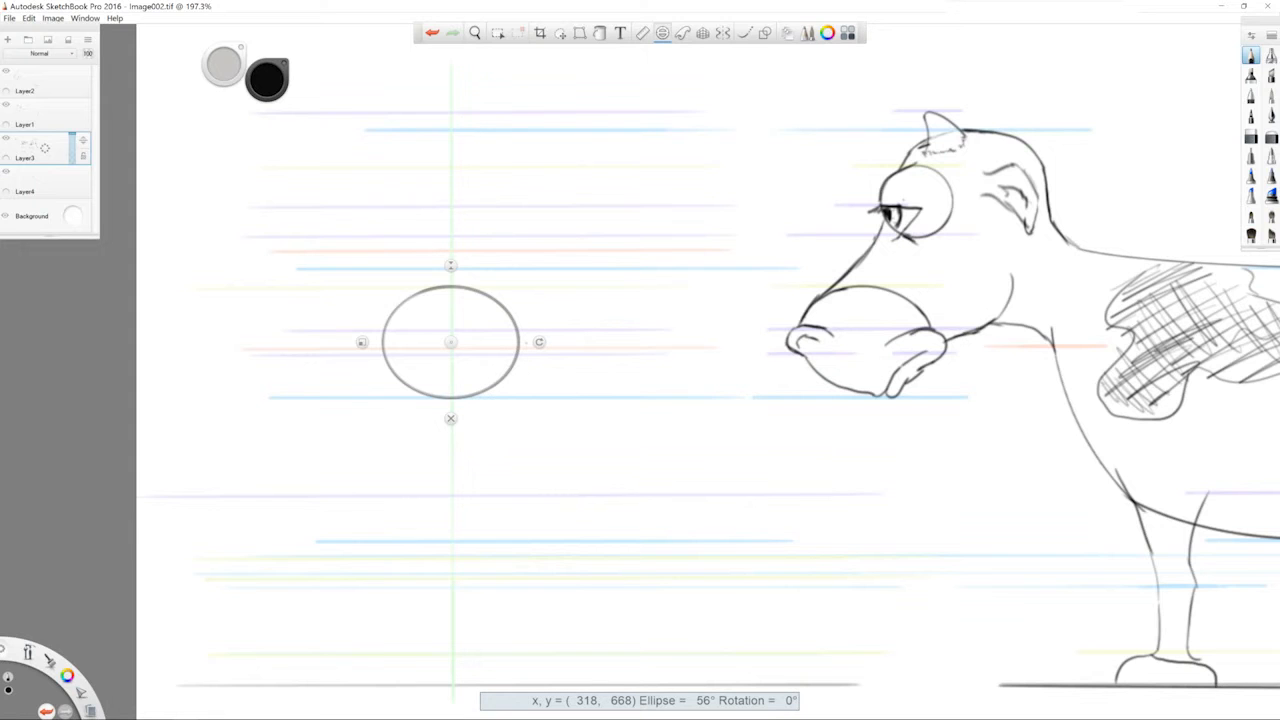
Fit the ellipse guide to the side-view head at 68°, move it onto the green centre line and trace the head circle above the muzzle
mouse_move(450, 342)
left_mouse_down()
mouse_move(905, 255)
mouse_move(972, 190)
left_mouse_up()
left_click_drag(883, 190, 866, 190)
left_click_drag(972, 190, 970, 197)
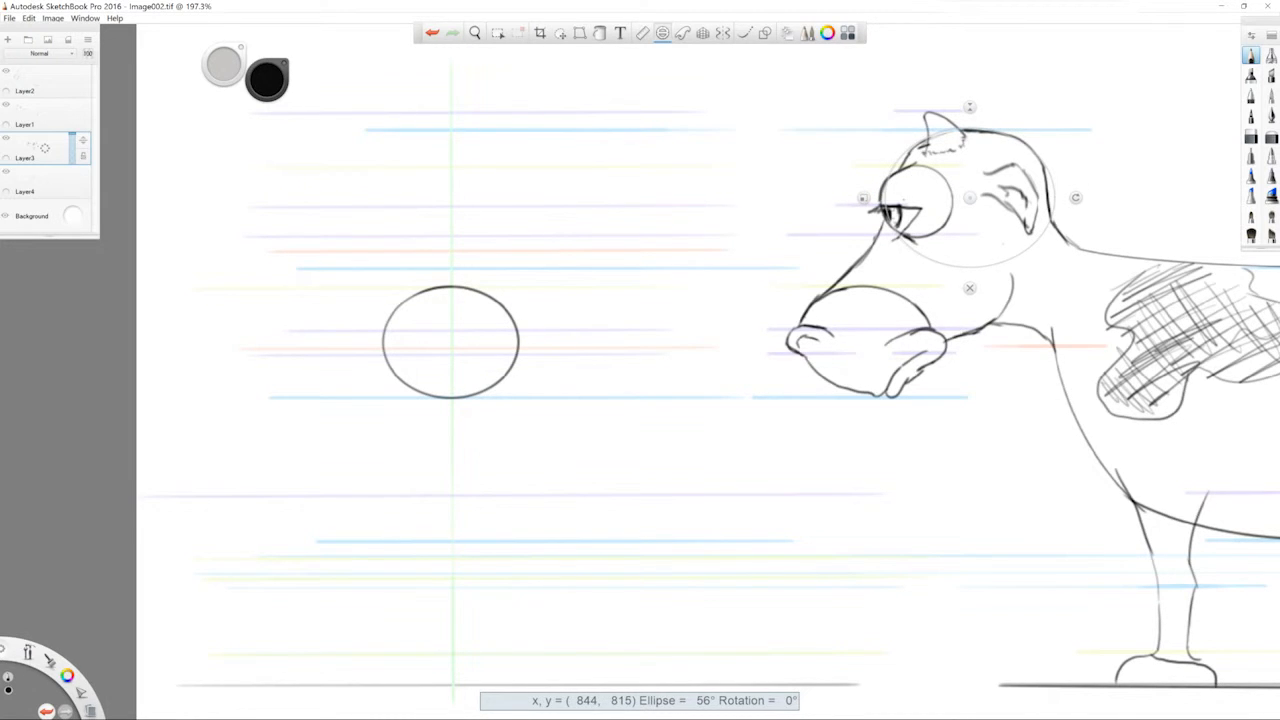
left_click_drag(864, 198, 855, 198)
left_click_drag(970, 198, 970, 205)
left_click_drag(969, 107, 969, 98)
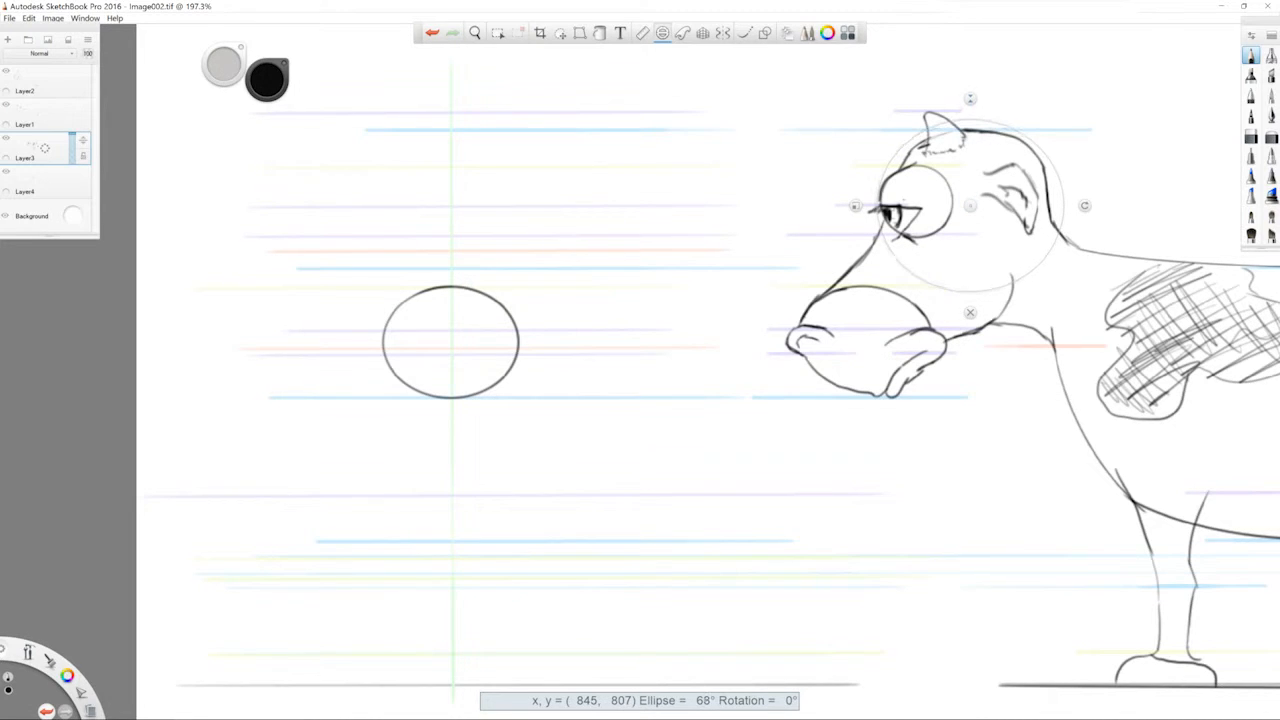
left_click_drag(856, 205, 864, 205)
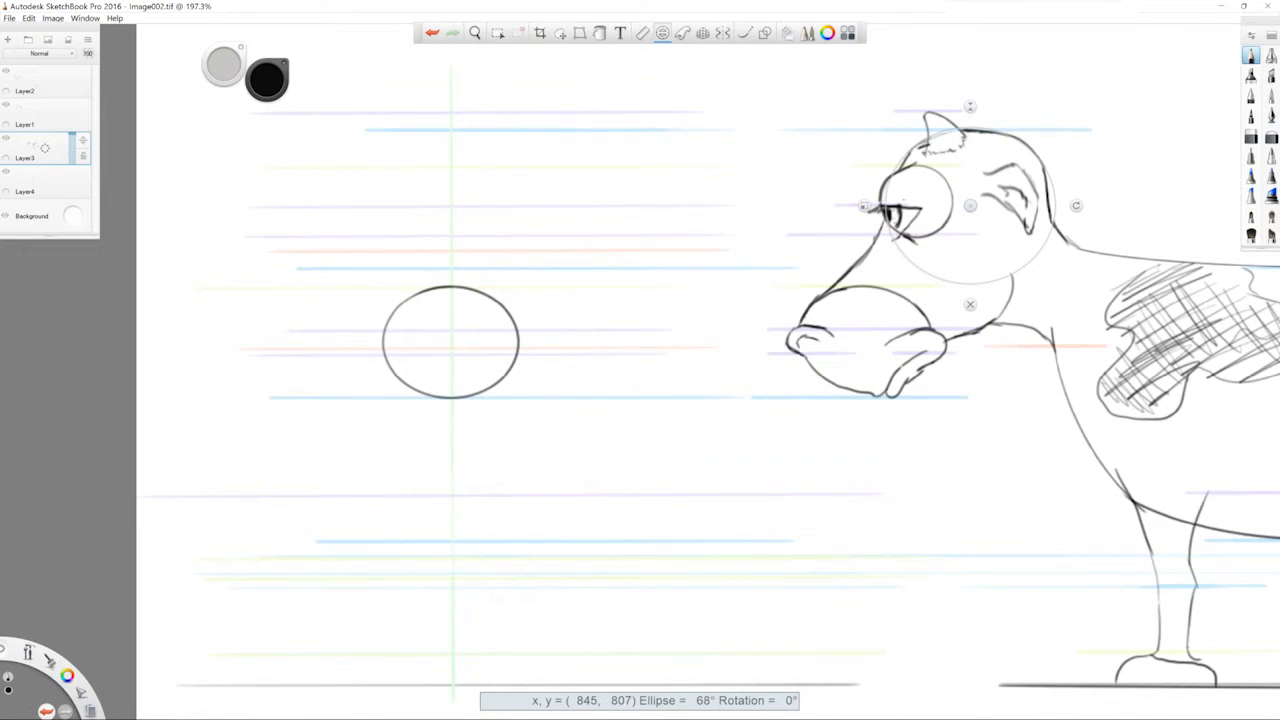
mouse_move(969, 205)
left_mouse_down()
mouse_move(509, 194)
mouse_move(450, 208)
left_mouse_up()
mouse_move(398, 271)
left_mouse_down()
mouse_move(383, 257)
mouse_move(497, 143)
mouse_move(501, 272)
left_mouse_up()
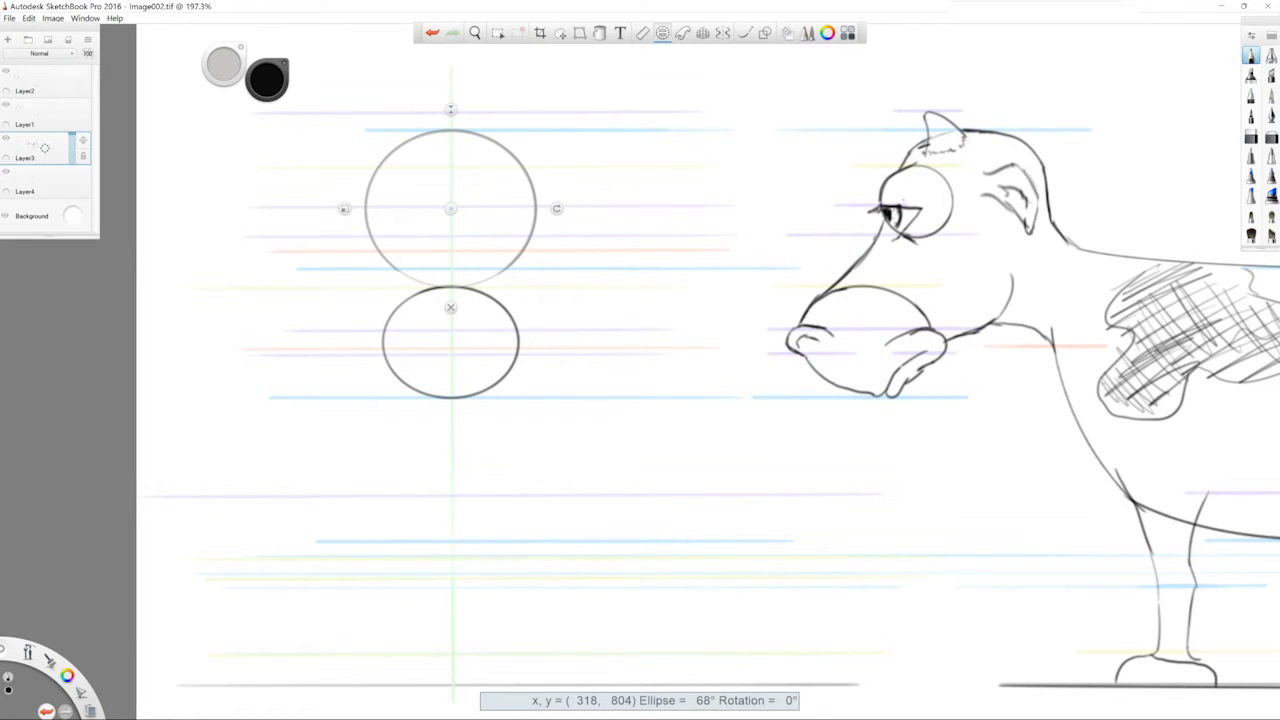
Fit the ellipse guide to the side-view body height at 85°, centre it on the green line and trace the body circle
scroll(640, 368, "down", 3)
left_click_drag(640, 360, 466, 357)
left_click_drag(450, 208, 978, 399)
left_click_drag(979, 477, 978, 510)
left_click_drag(978, 400, 976, 389)
left_click_drag(836, 391, 854, 390)
left_click_drag(976, 389, 338, 390)
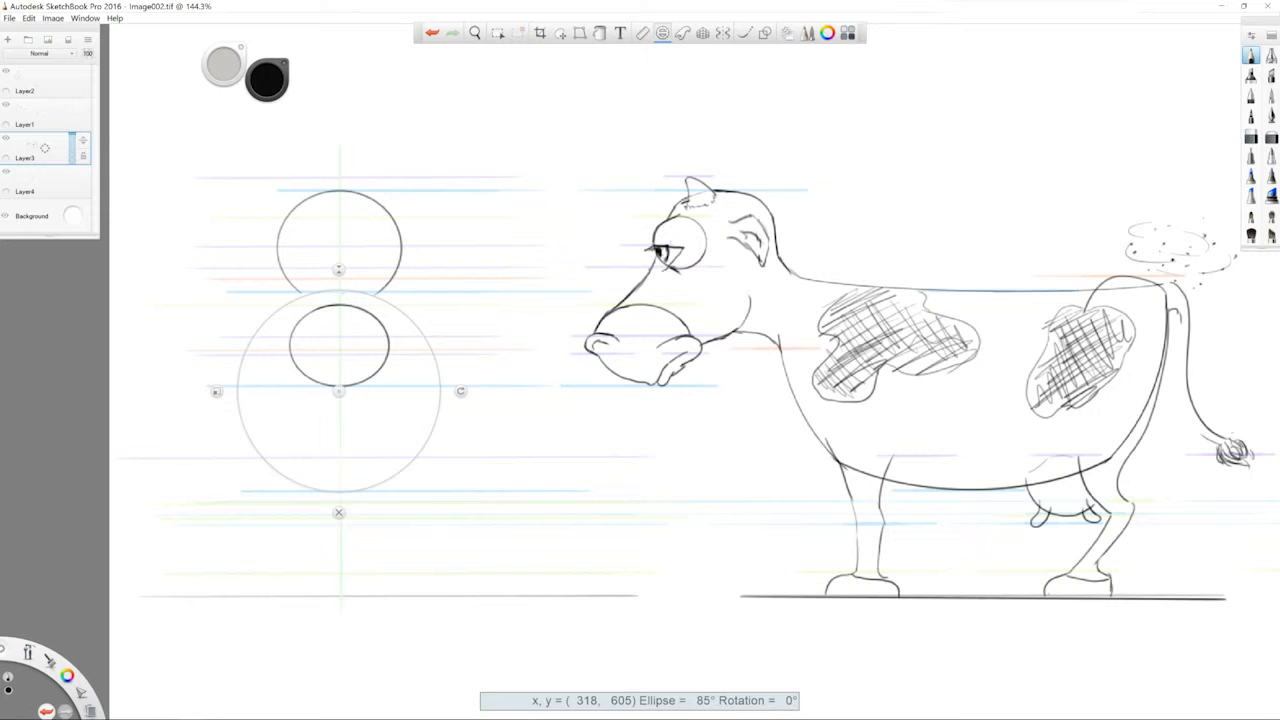
mouse_move(337, 290)
left_mouse_down()
mouse_move(400, 312)
mouse_move(437, 418)
mouse_move(404, 468)
mouse_move(318, 490)
mouse_move(271, 466)
mouse_move(238, 391)
mouse_move(280, 309)
left_mouse_up()
left_click_drag(260, 455, 238, 393)
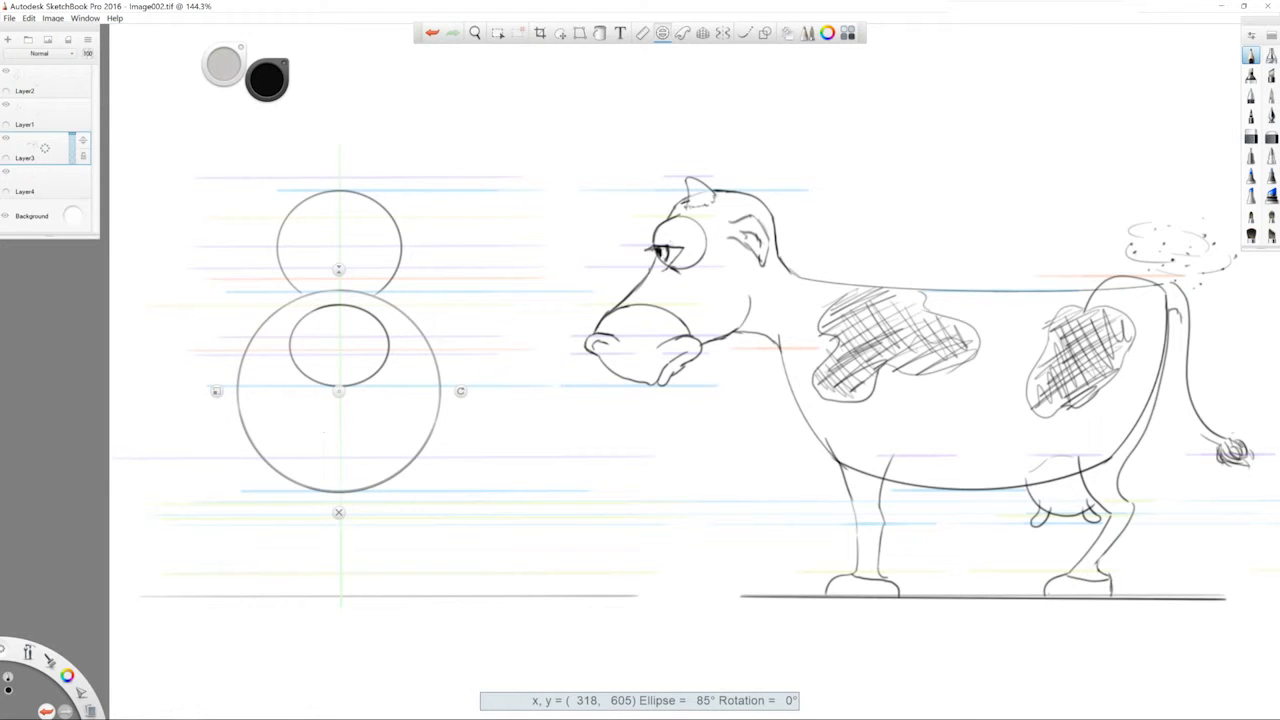
Size the ellipse guide to the side-view udder and trace its lower arc under the front-view body circle
left_click_drag(339, 391, 1066, 474)
mouse_move(943, 474)
left_mouse_down()
mouse_move(1003, 474)
mouse_move(606, 429)
mouse_move(336, 456)
mouse_move(340, 518)
mouse_move(382, 476)
mouse_move(378, 455)
mouse_move(381, 486)
left_mouse_up()
left_click(662, 33)
Lasso the front-view circles, paste a copy behind the cow's tail for the rear view, and erase the muzzle circle from the copy
left_click(498, 33)
mouse_move(328, 154)
left_mouse_down()
mouse_move(374, 159)
mouse_move(480, 246)
mouse_move(383, 180)
left_mouse_up()
left_click(566, 55)
mouse_move(291, 190)
left_mouse_down()
mouse_move(303, 183)
mouse_move(200, 300)
mouse_move(200, 480)
mouse_move(495, 235)
mouse_move(305, 181)
left_mouse_up()
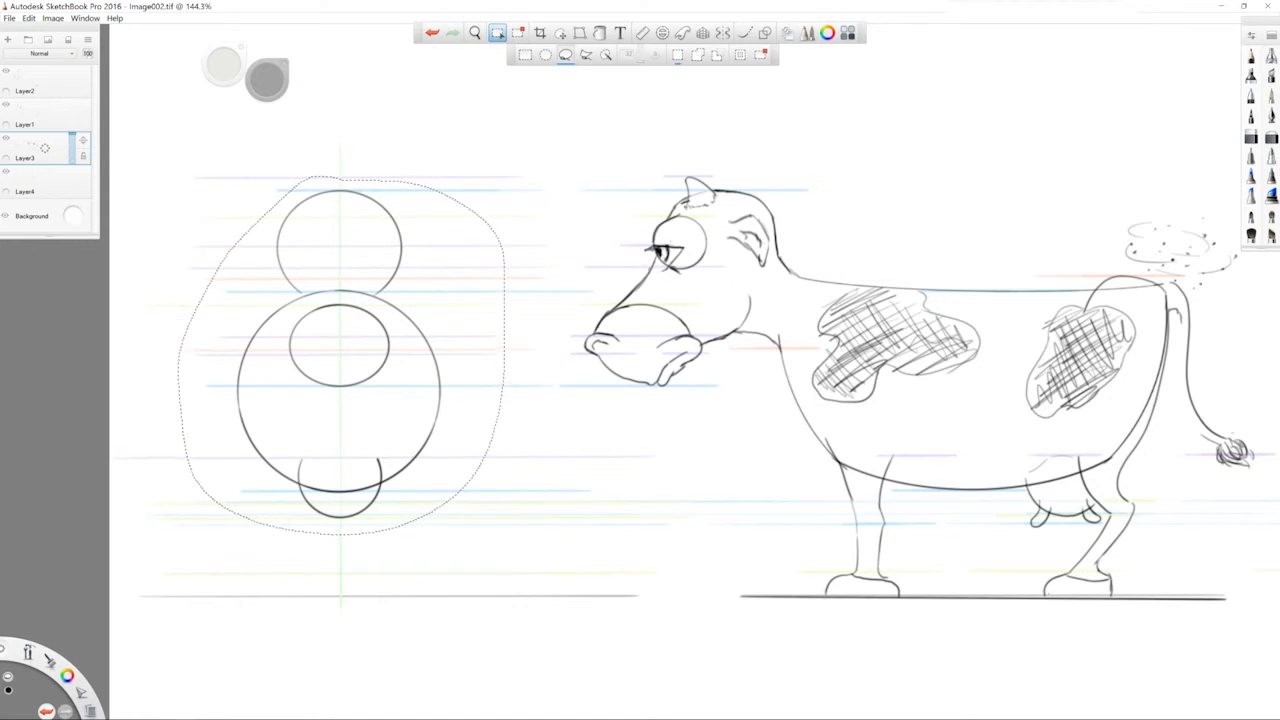
key("ctrl+c")
key("ctrl+v")
left_click_drag(697, 372, 1058, 370)
left_click_drag(1205, 366, 1199, 363)
key("Escape")
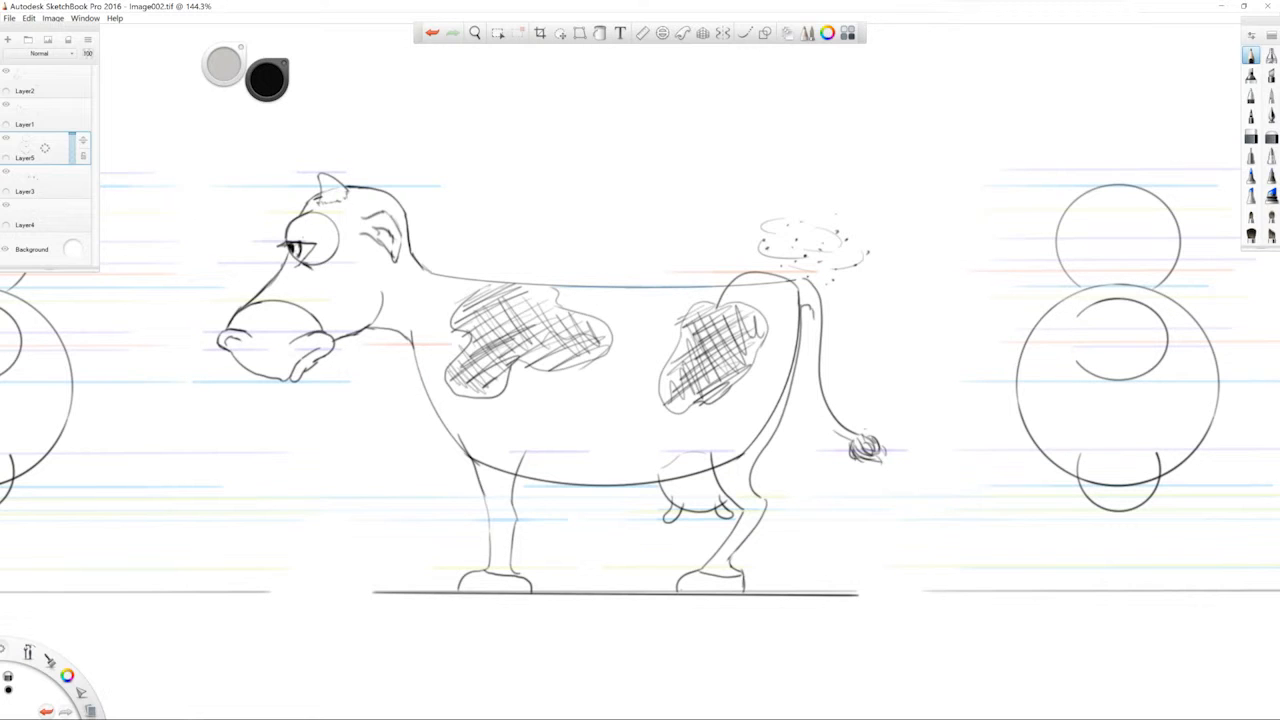
mouse_move(1068, 330)
left_mouse_down()
mouse_move(1110, 352)
mouse_move(1097, 376)
mouse_move(1167, 347)
mouse_move(1104, 300)
left_mouse_up()
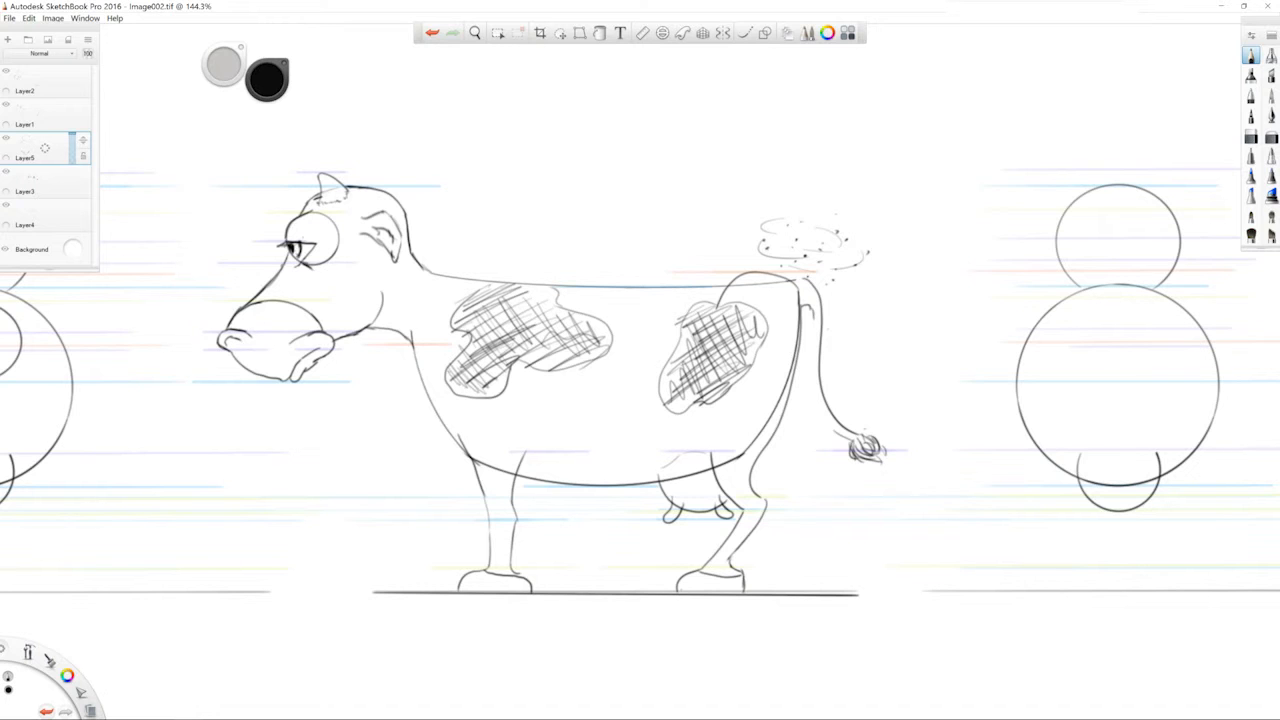
Turn on vertical symmetry, align its axis with the front view's green centre line, and make Layer5 active
key("space")
left_click_drag(378, 378, 762, 376)
key("x")
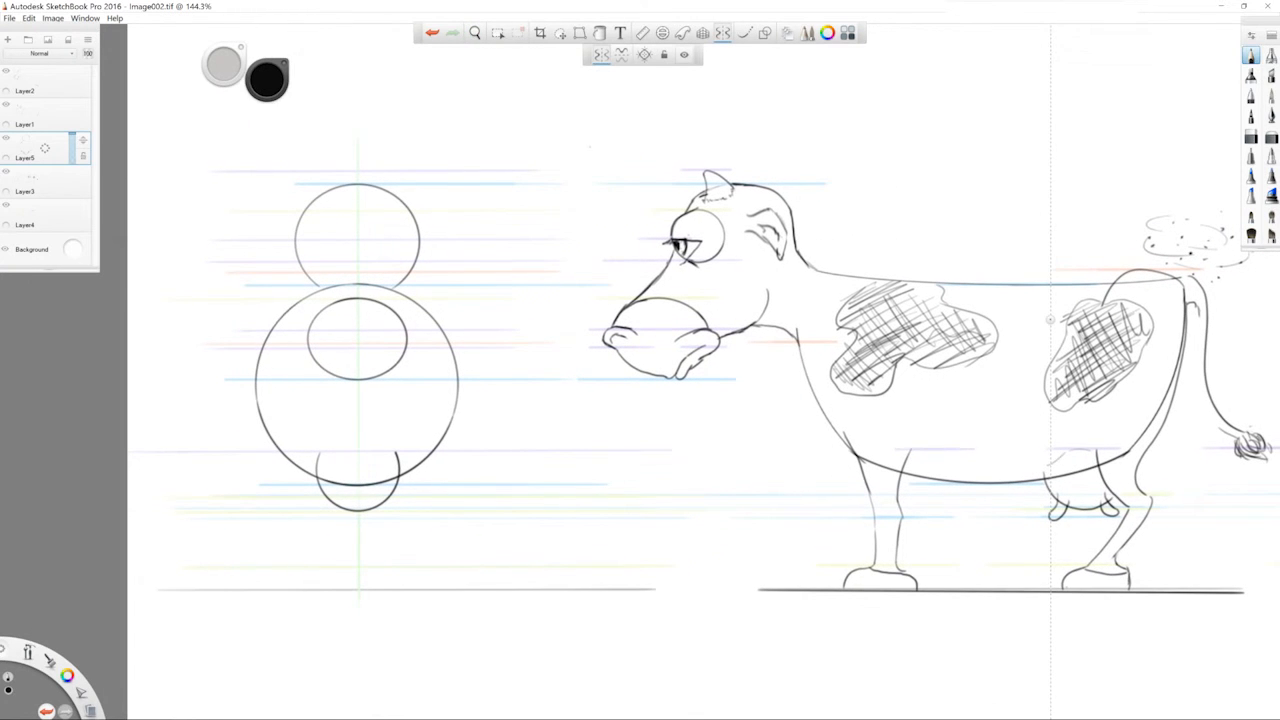
left_click_drag(1050, 320, 400, 297)
key("space")
left_click(44, 115)
left_click(44, 182)
left_click(44, 215)
left_click(44, 148)
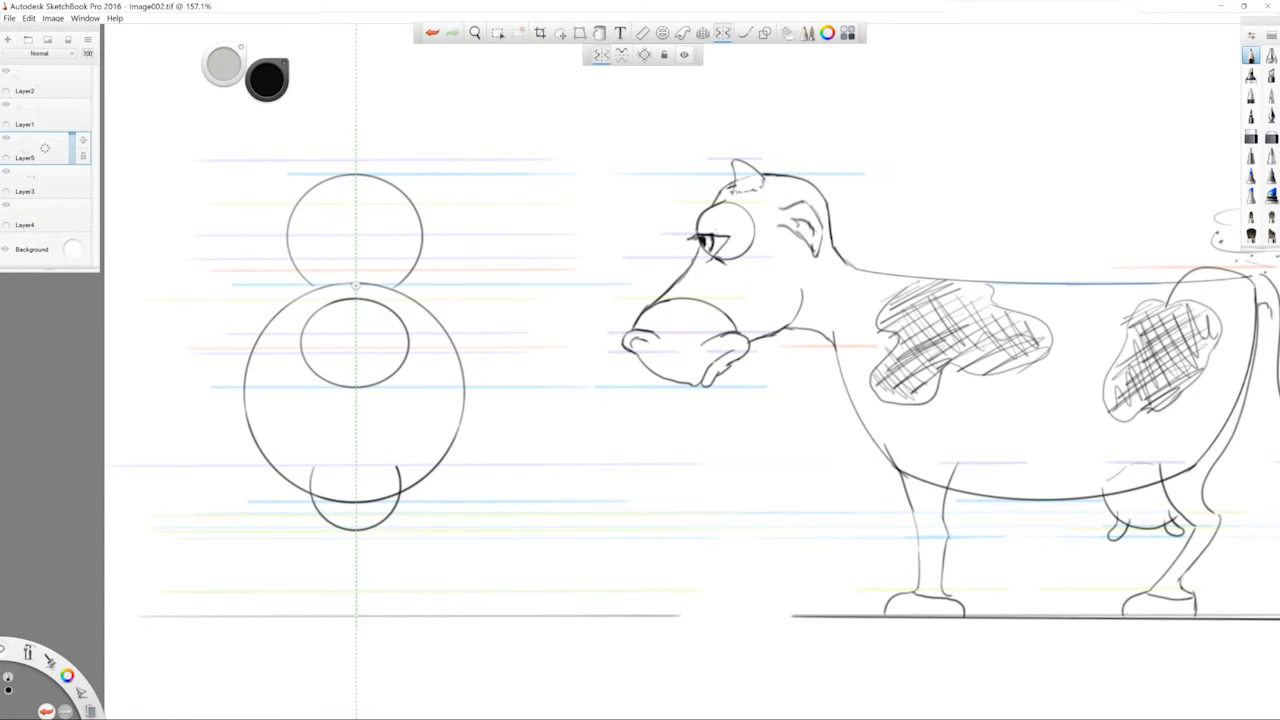
Draw mirrored horns and round eyes with concentric pupil circles on the front-view head on Layer5
key("ctrl+z")
key("ctrl+y")
key("ctrl+z")
left_click_drag(302, 161, 329, 181)
left_click(765, 33)
left_click(653, 55)
mouse_move(406, 232)
left_mouse_down()
mouse_move(434, 260)
mouse_move(416, 251)
left_mouse_up()
left_click(745, 33)
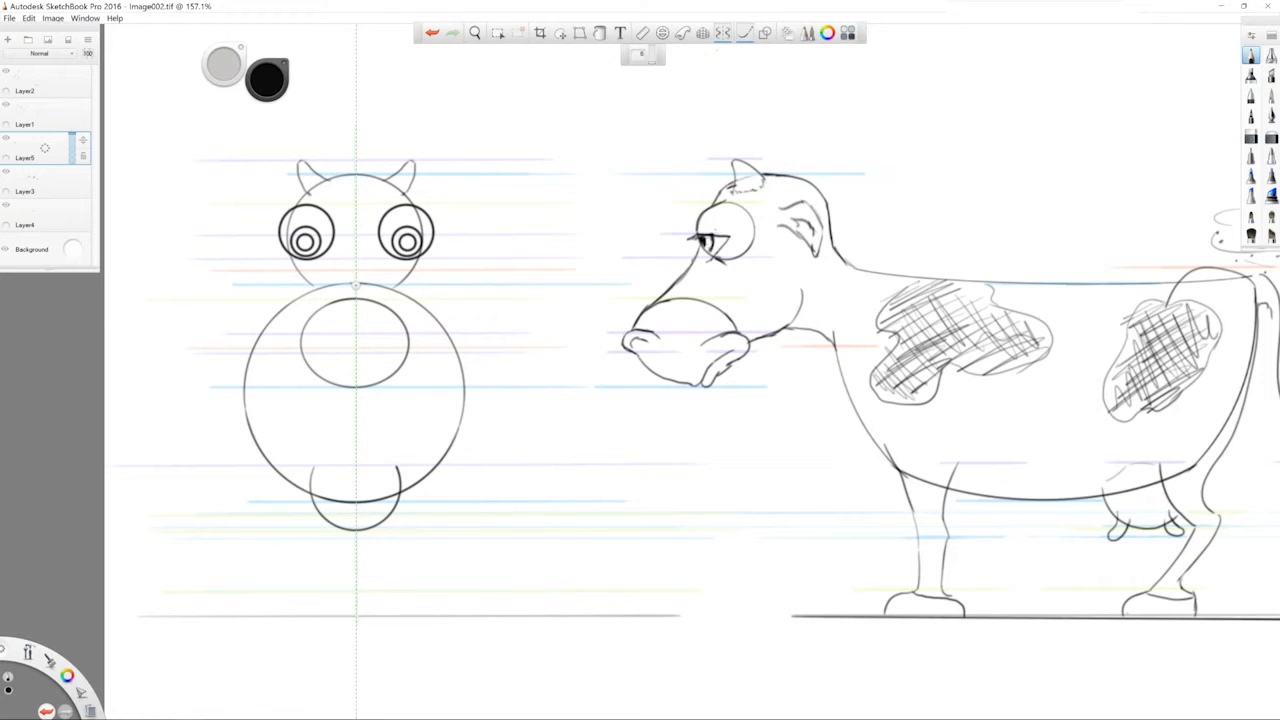
On Layer1, touch up the side-view pupil and sketch mirrored eyelid curves around the front-view pupils
left_click(44, 114)
key("ctrl+z")
left_click_drag(701, 236, 717, 244)
key("ctrl+z")
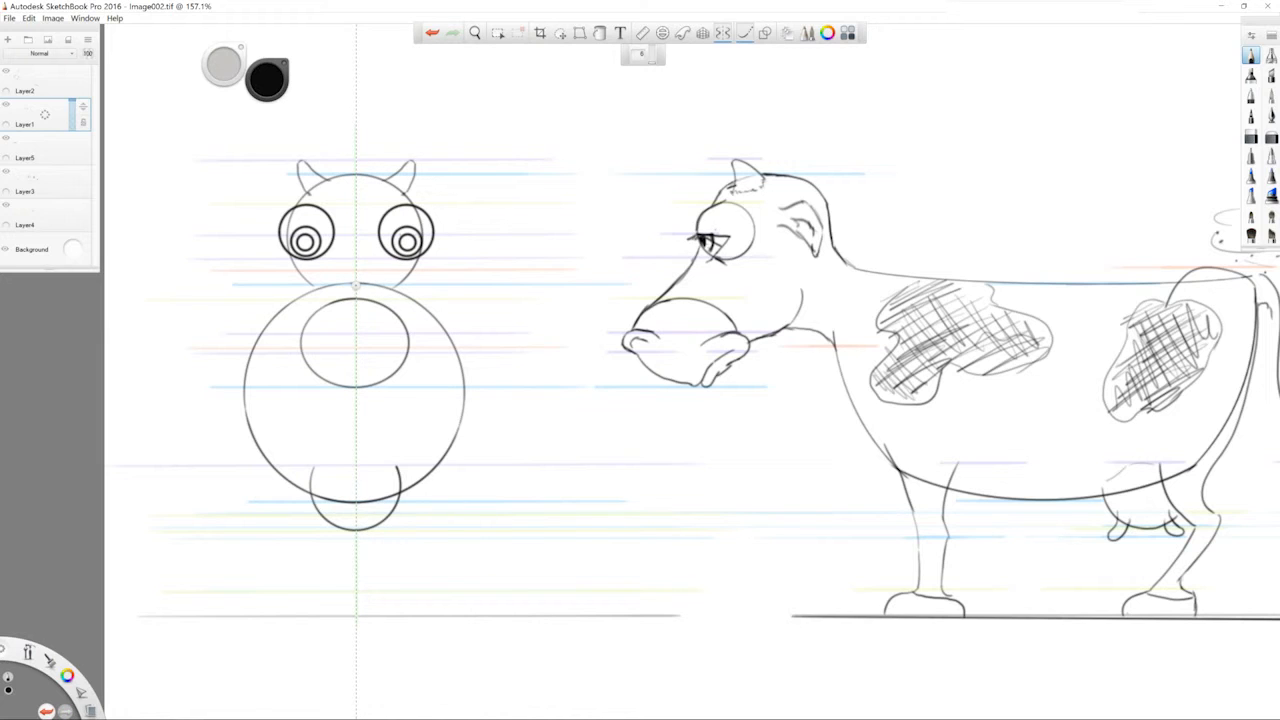
left_click_drag(398, 237, 422, 242)
left_click_drag(388, 248, 429, 245)
left_click_drag(396, 239, 414, 238)
On Layer5, fade the inner edges of the eye circles with a smaller soft eraser and sketch hair tufts below the horns
left_click(44, 148)
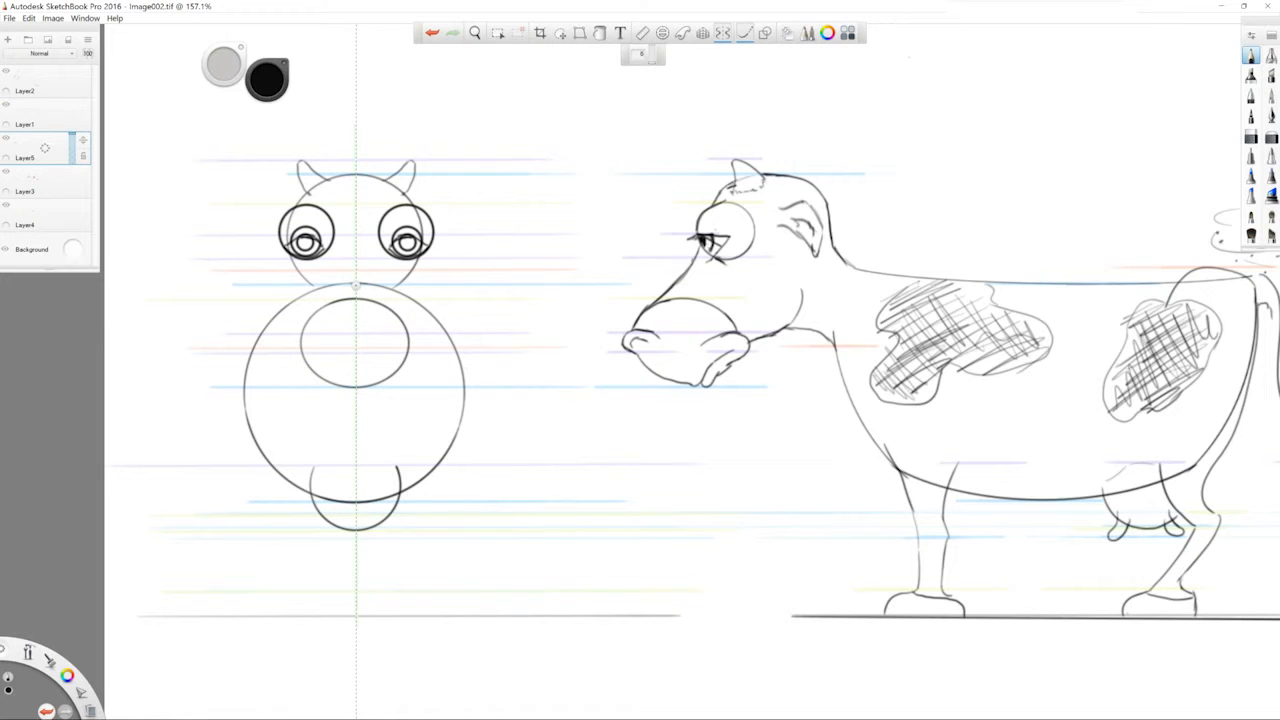
key("e")
mouse_move(384, 216)
left_mouse_down()
mouse_move(416, 206)
mouse_move(418, 232)
mouse_move(390, 250)
mouse_move(411, 231)
left_mouse_up()
key("bracketleft")
key("bracketleft")
key("bracketleft")
key("bracketleft")
key("bracketleft")
key("bracketleft")
key("bracketleft")
key("bracketleft")
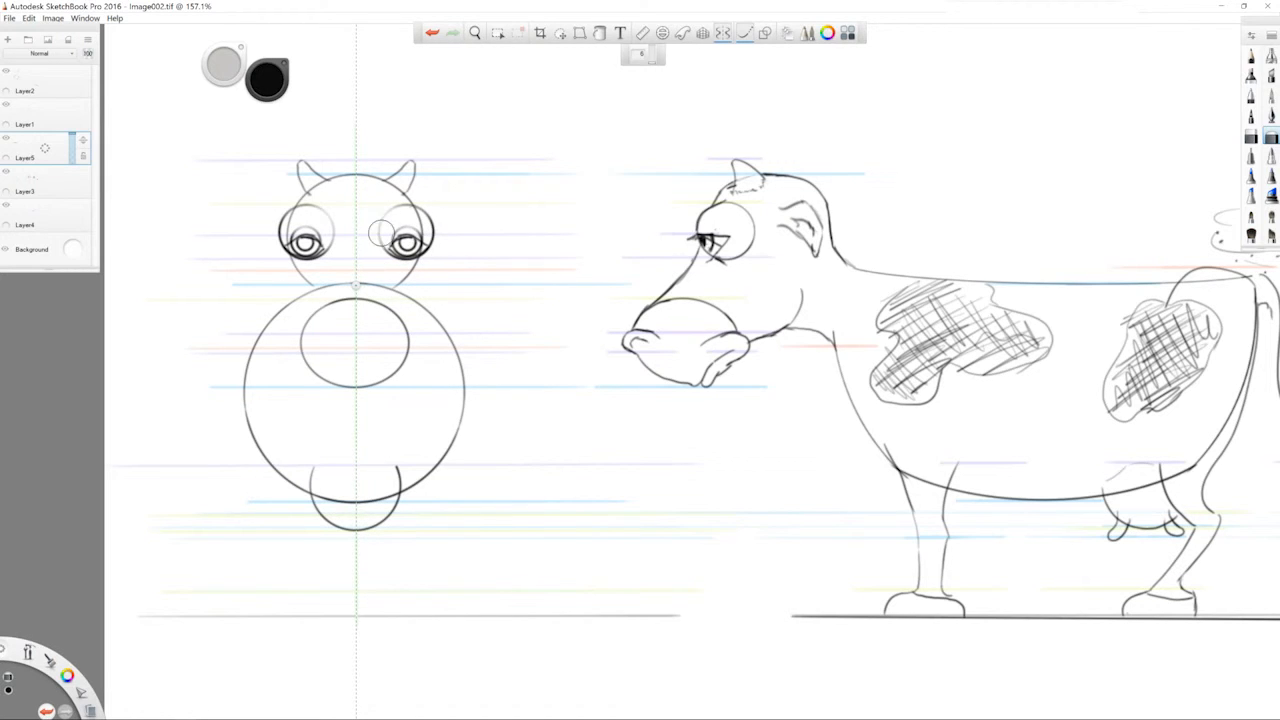
left_click(1251, 55)
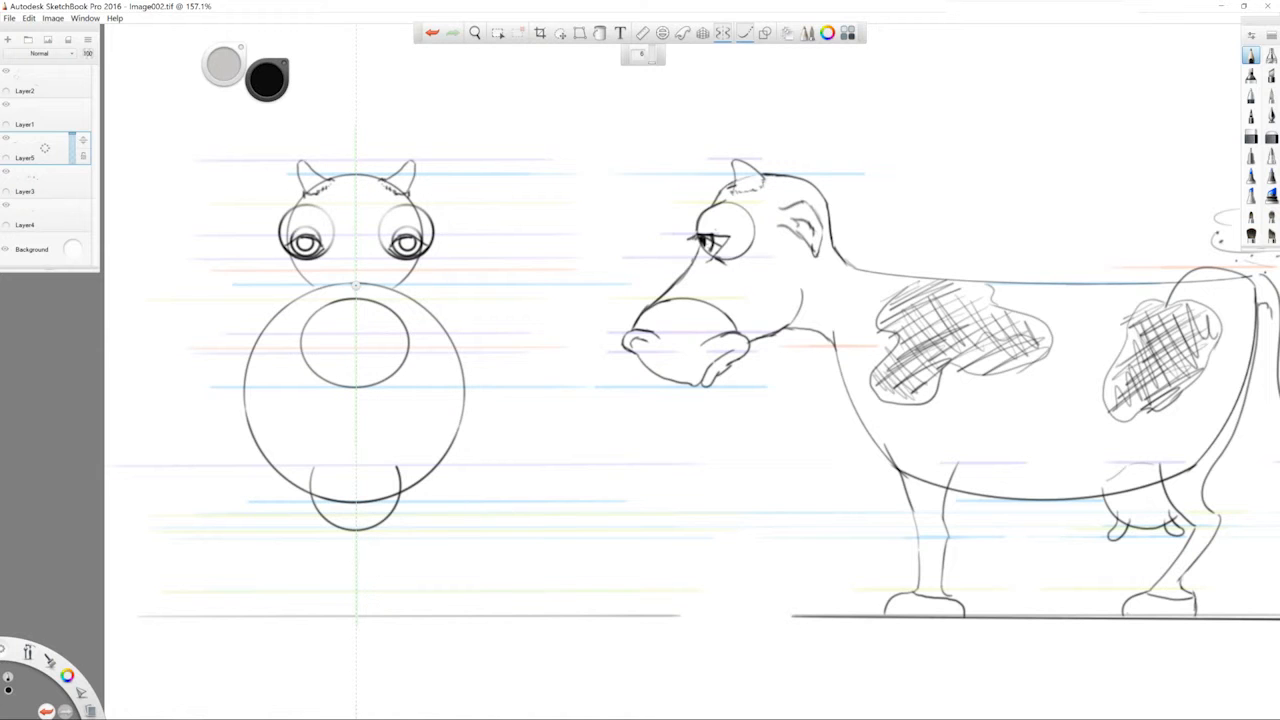
Draw larger solid black pupils in both front-view eyes on Layer5
scroll(370, 309, "up", 4)
left_click_drag(370, 309, 488, 339)
left_click(765, 33)
left_click_drag(543, 235, 562, 252)
key("ctrl+z")
mouse_move(543, 207)
left_mouse_down()
mouse_move(533, 231)
mouse_move(540, 220)
mouse_move(551, 237)
mouse_move(538, 243)
mouse_move(530, 236)
mouse_move(555, 232)
mouse_move(546, 219)
left_mouse_up()
key("ctrl+z")
left_click(745, 33)
key("ctrl+y")
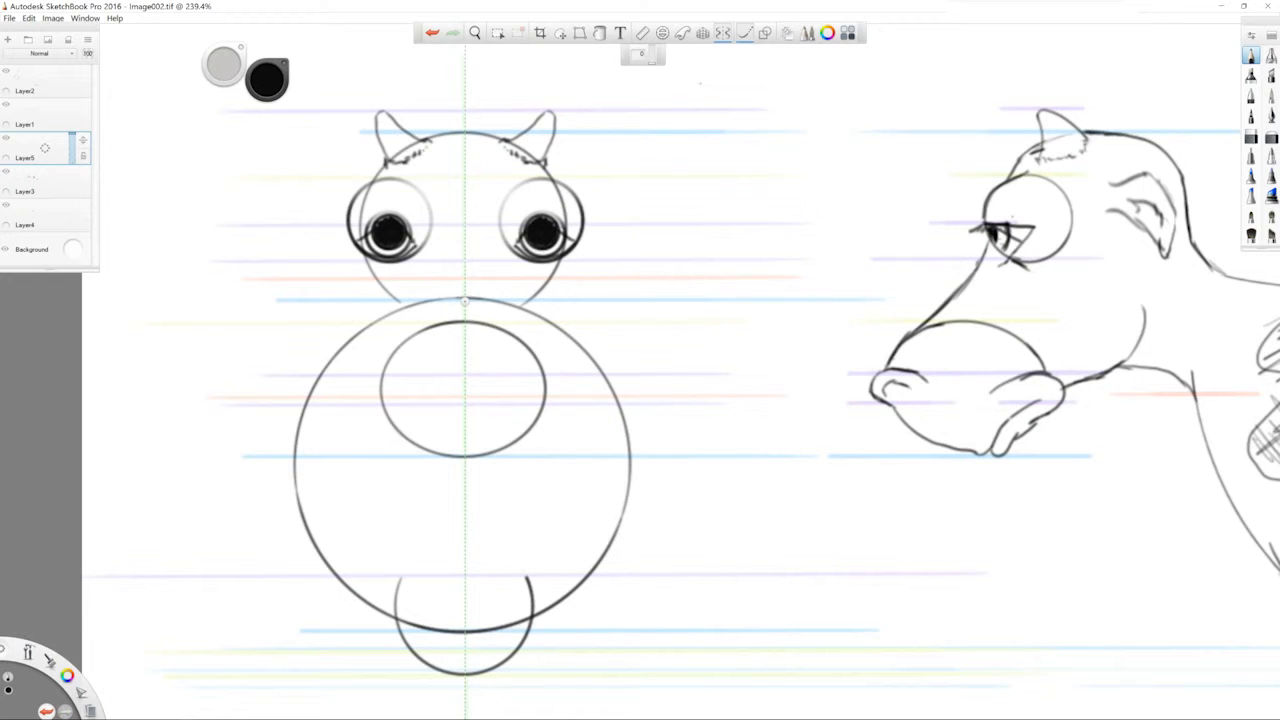
Ring each front-view pupil with a larger circle and cut off the pupils' tops with the hard eraser at size 11
mouse_move(556, 206)
left_mouse_down()
mouse_move(514, 232)
mouse_move(554, 204)
left_mouse_up()
key("bracketleft")
key("bracketleft")
key("bracketleft")
key("bracketleft")
key("bracketleft")
key("bracketleft")
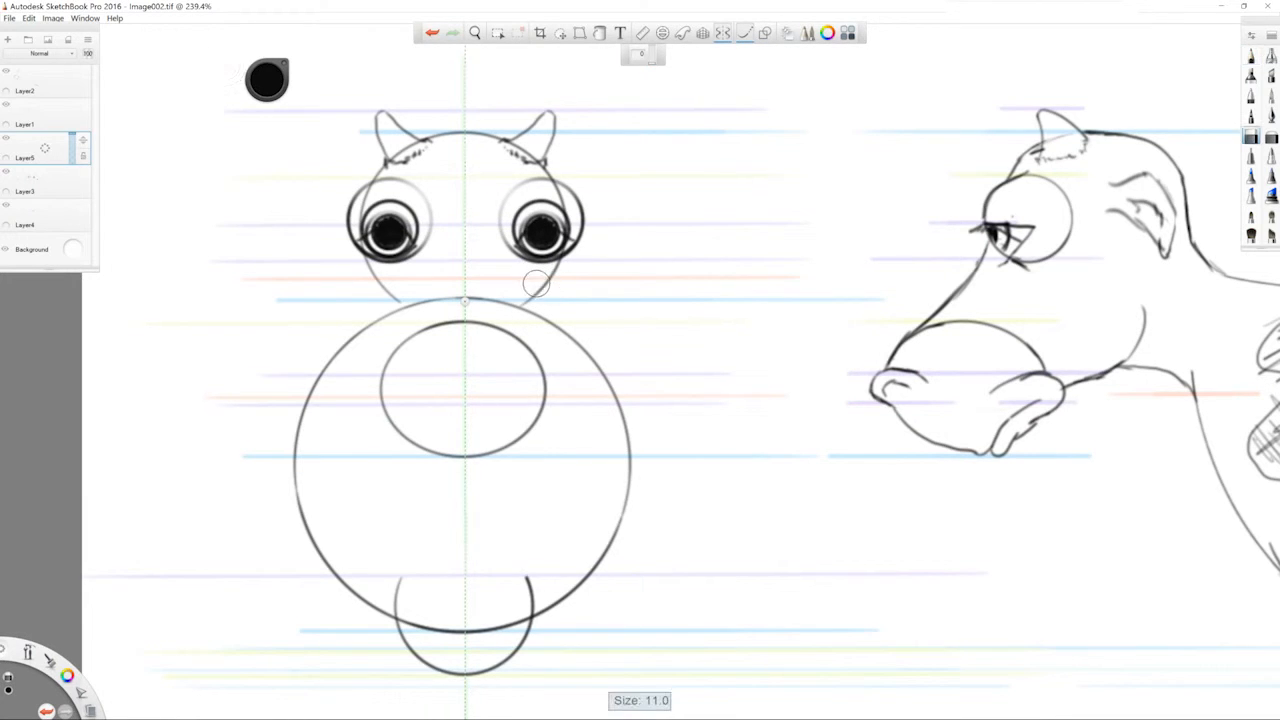
left_click_drag(554, 214, 555, 226)
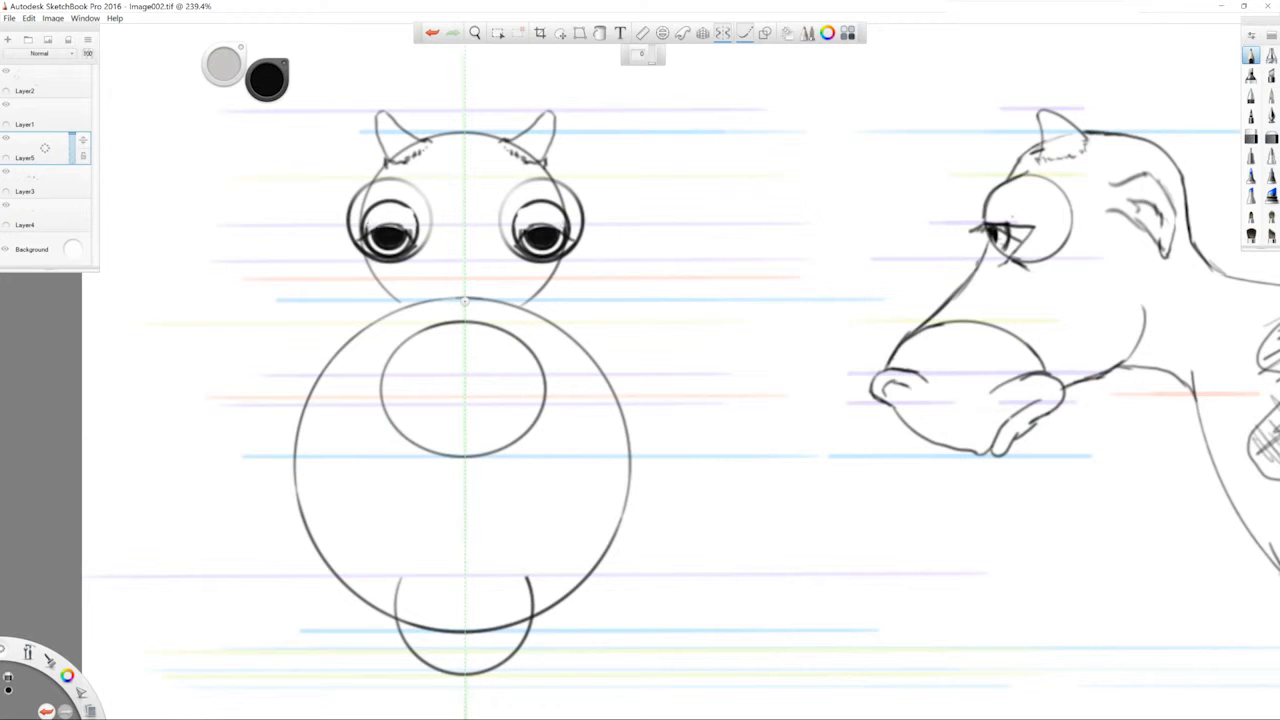
Fade the upper part of the circles around the pupils with the soft eraser
key("ctrl+z")
left_click(1271, 137)
mouse_move(535, 207)
left_mouse_down()
mouse_move(545, 204)
mouse_move(518, 224)
mouse_move(564, 216)
mouse_move(526, 213)
left_mouse_up()
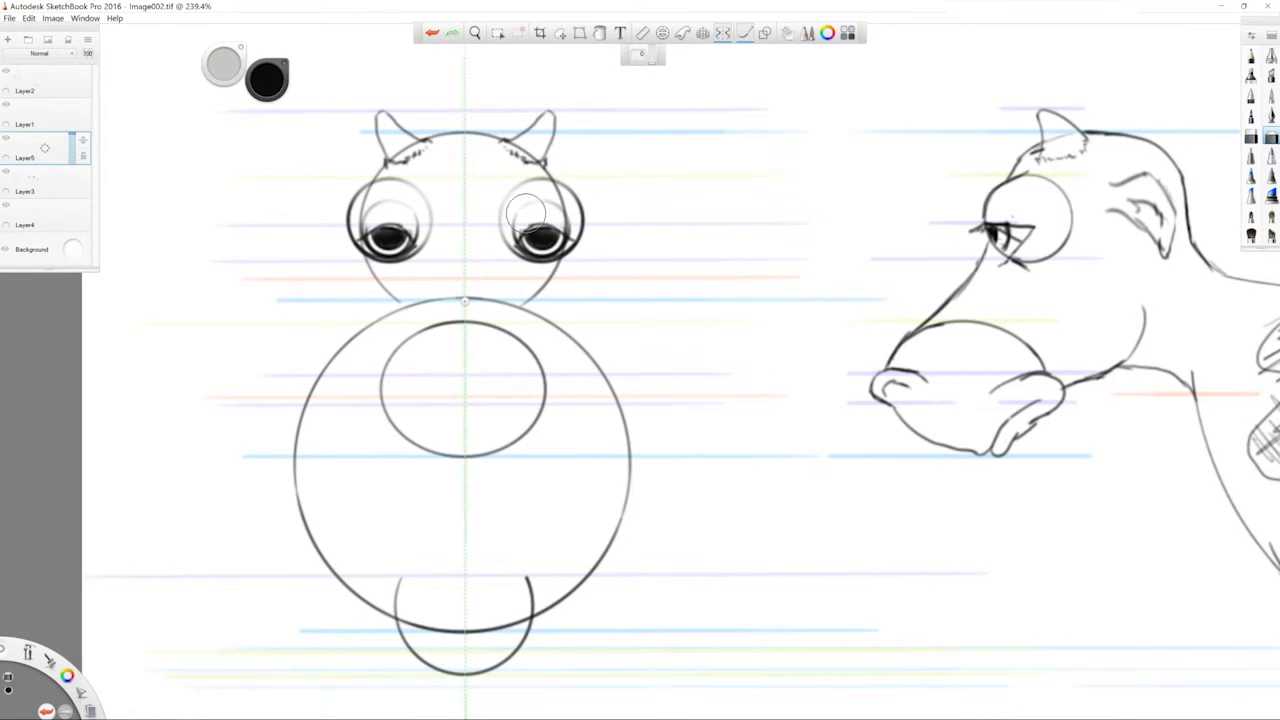
Erase the old eyelid curves crossing the front-view pupils on Layer1
left_click(44, 181)
left_click(44, 115)
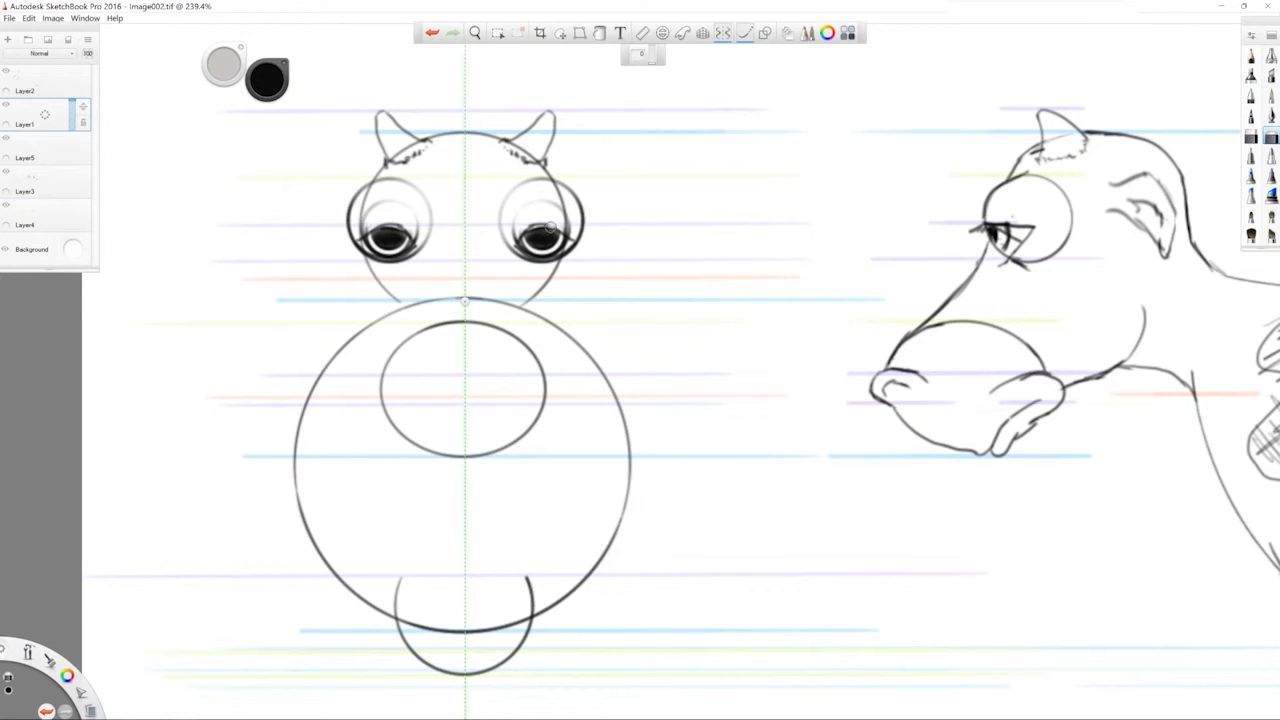
left_click_drag(530, 224, 546, 224)
key("ctrl+z")
left_click_drag(522, 235, 562, 233)
left_click(1250, 56)
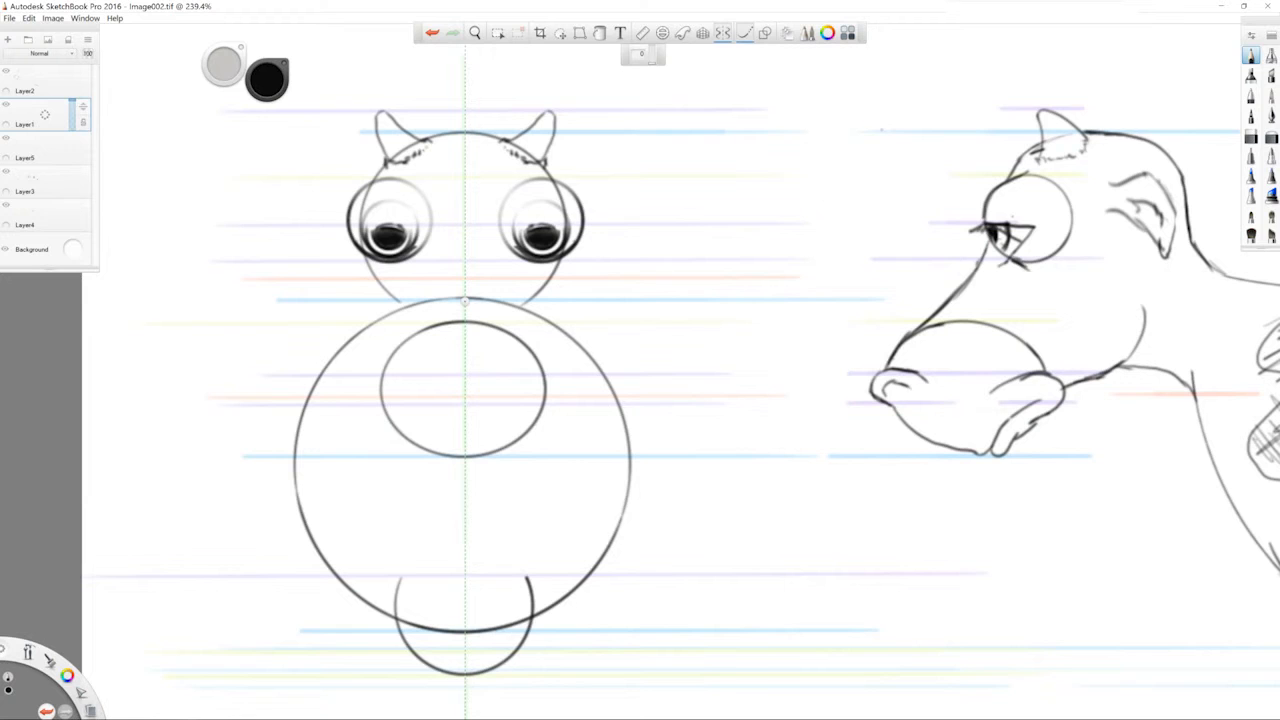
Redraw the front-view eyes on Layer1 with mirrored upper and lower eyelids and firmer inner eye contours
mouse_move(511, 245)
left_mouse_down()
mouse_move(546, 227)
mouse_move(578, 244)
left_mouse_up()
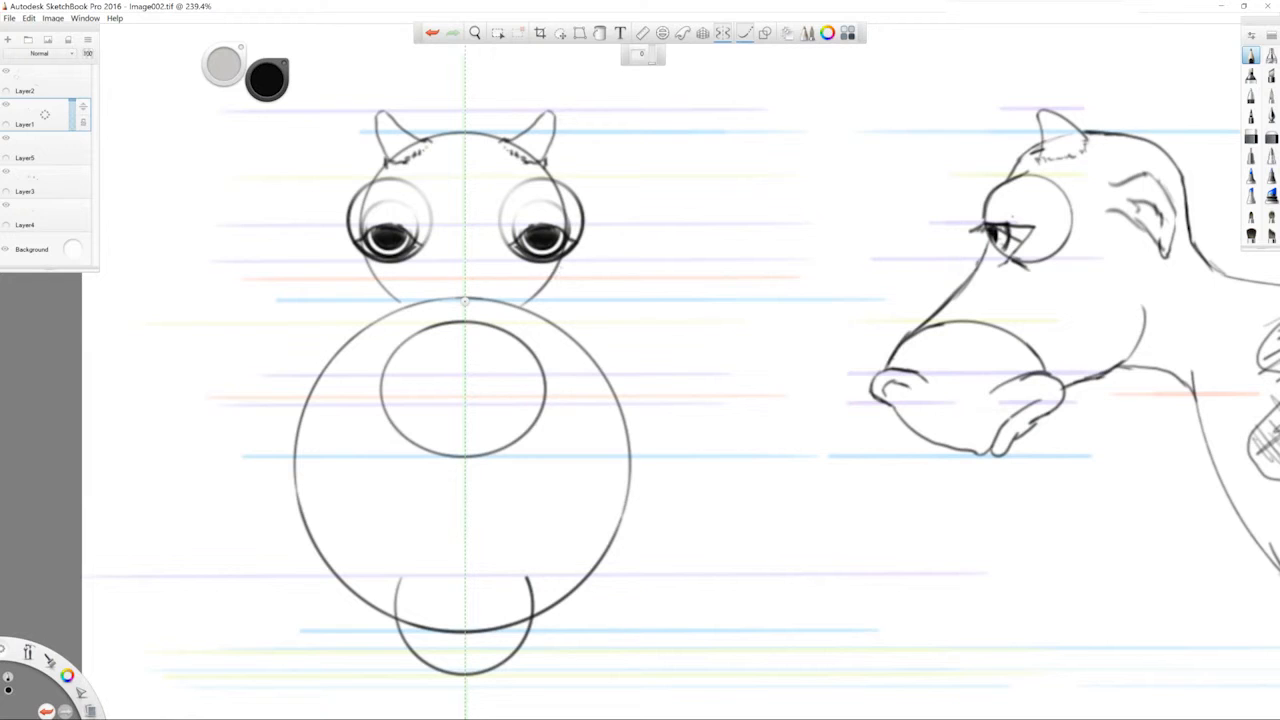
left_click_drag(501, 244, 509, 197)
mouse_move(519, 258)
left_mouse_down()
mouse_move(505, 249)
mouse_move(541, 264)
left_mouse_up()
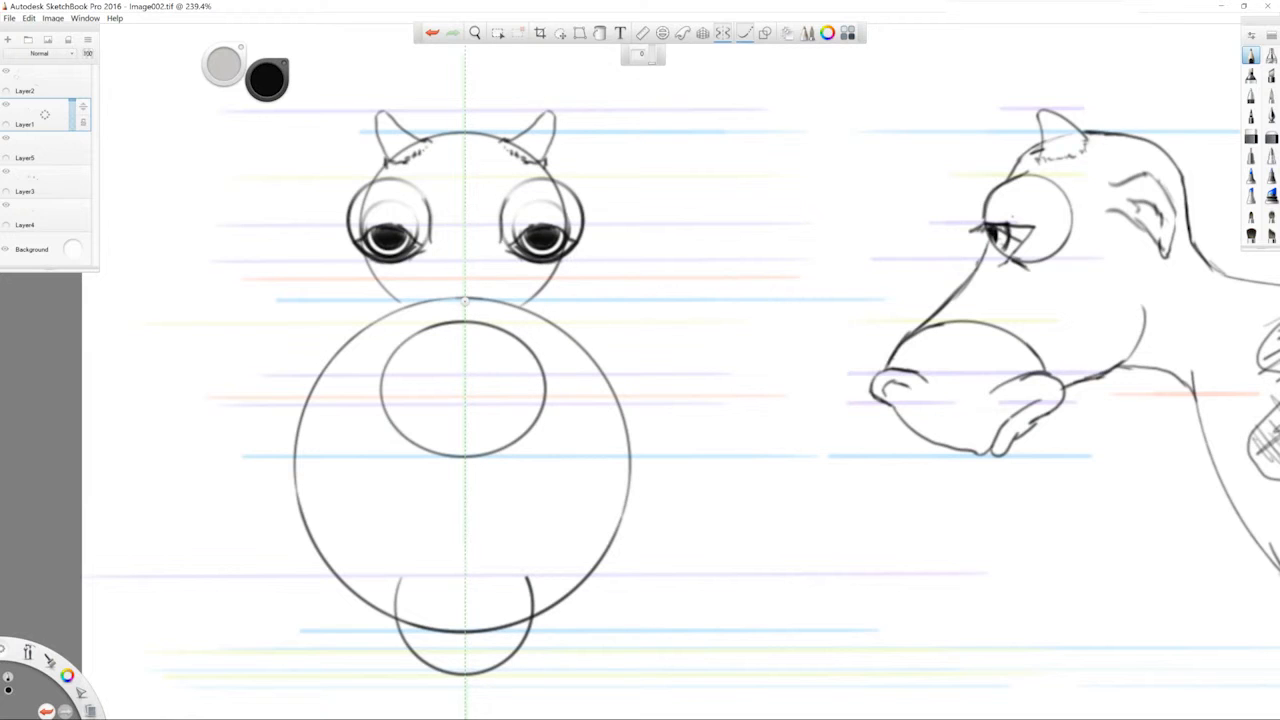
left_click_drag(513, 249, 573, 244)
On Layer5, erase the head circle behind the eyes and draw mirrored face contours running from the eyes down to the muzzle
left_click(30, 150)
mouse_move(536, 254)
left_mouse_down()
mouse_move(521, 250)
mouse_move(543, 251)
mouse_move(530, 258)
mouse_move(569, 236)
mouse_move(560, 231)
left_mouse_up()
key("ctrl+z")
key("ctrl+z")
key("ctrl+z")
key("ctrl+z")
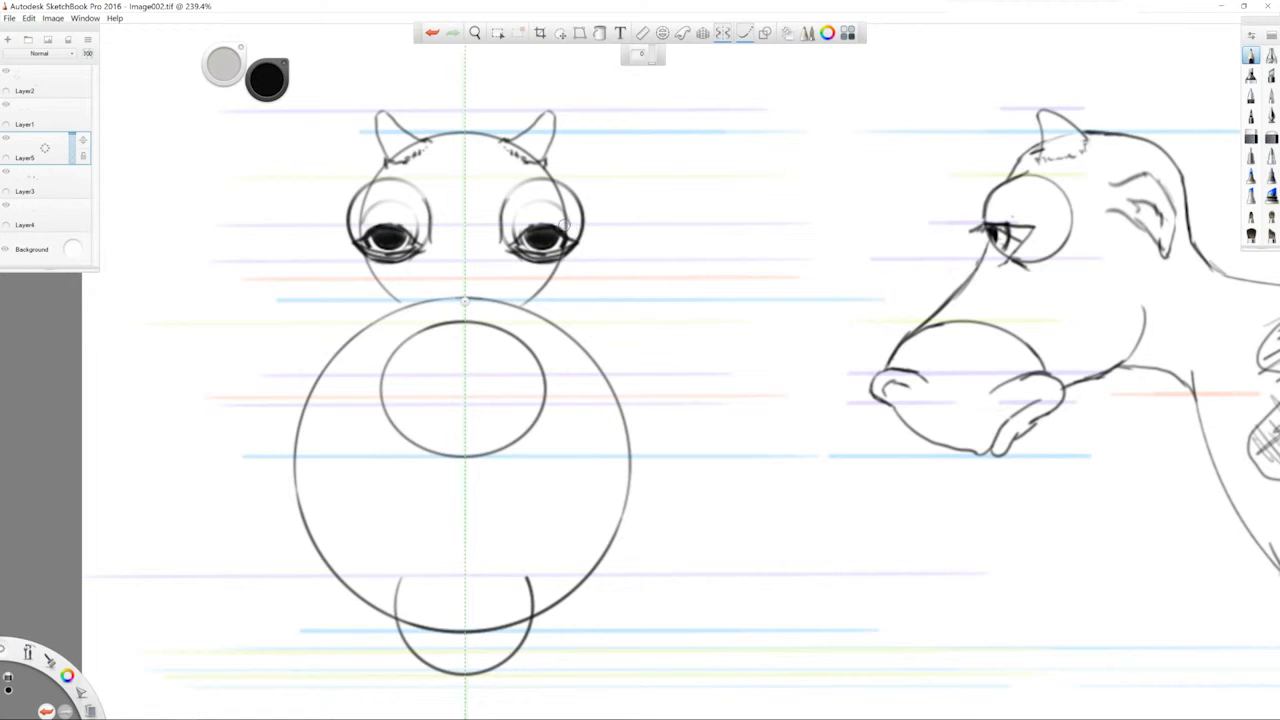
key("ctrl+y")
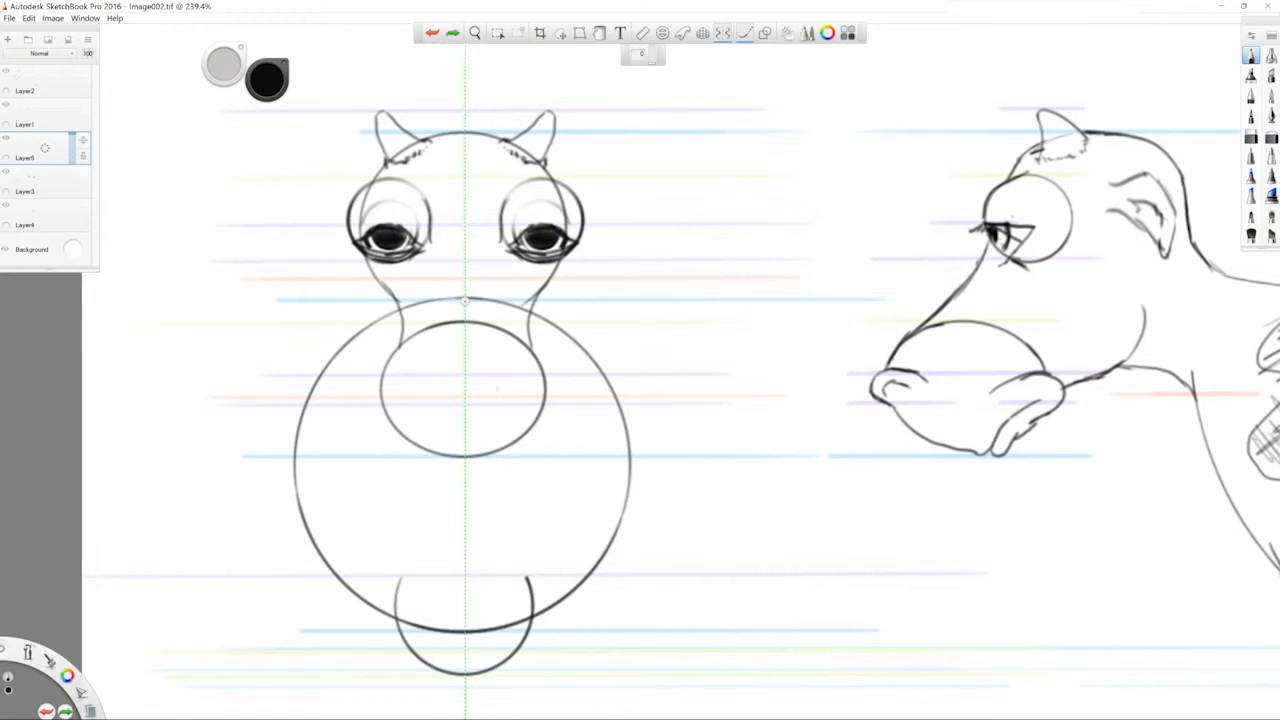
Draw a mirrored pair of shaded nostrils inside the front-view muzzle
mouse_move(496, 388)
left_mouse_down()
mouse_move(511, 378)
mouse_move(531, 393)
mouse_move(506, 388)
mouse_move(515, 396)
left_mouse_up()
key("ctrl+z")
left_click_drag(516, 388, 518, 399)
left_click_drag(514, 389, 518, 399)
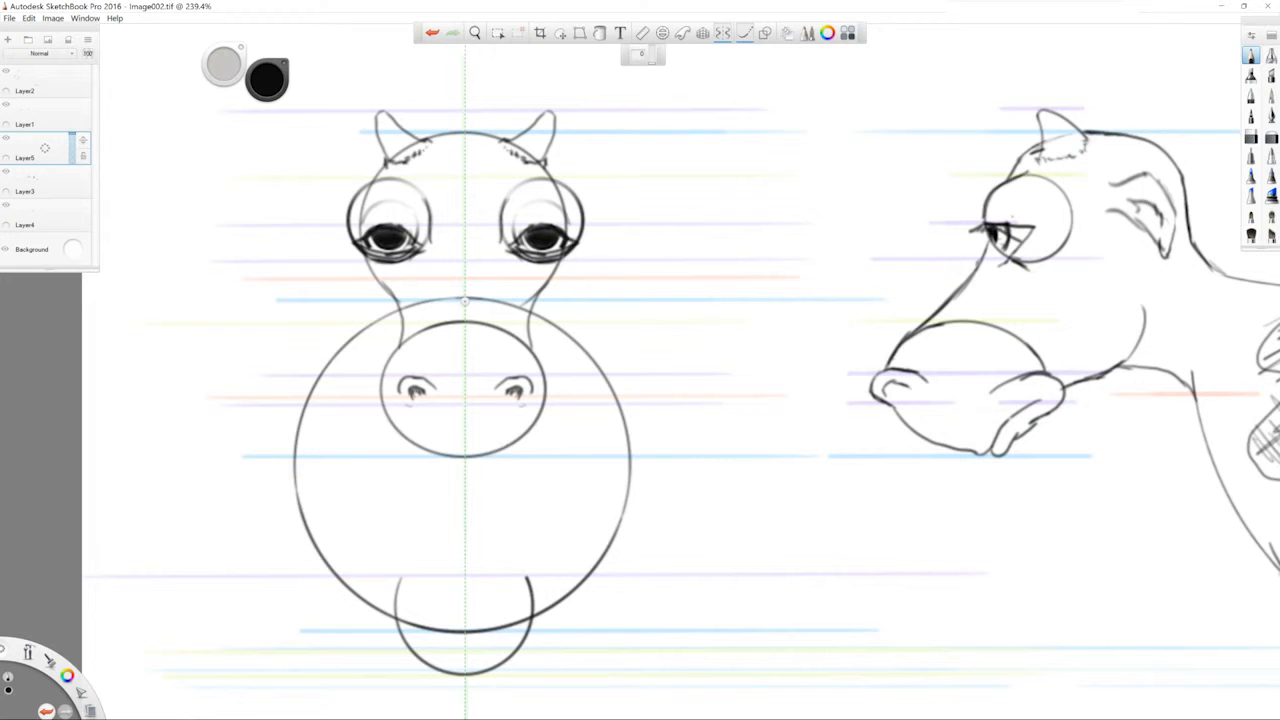
On Layer5, add mirrored nostril bulges to the sides of the front-view muzzle and outer cheek contours running up towards the eyes
left_click_drag(545, 375, 550, 403)
key("ctrl+z")
left_click_drag(546, 285, 541, 360)
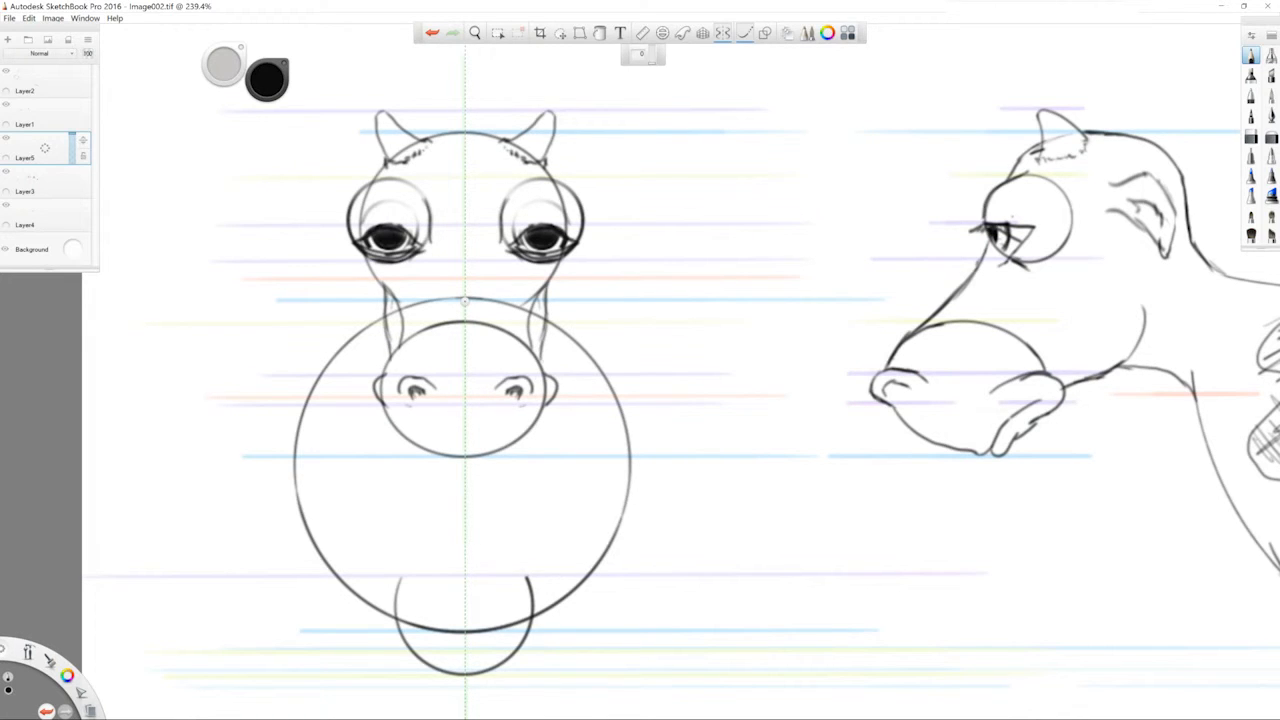
Draw a mirrored pair of drooping ears with inner fold lines outside the front-view eyes
left_click_drag(564, 185, 606, 179)
mouse_move(672, 259)
left_mouse_down()
mouse_move(632, 247)
mouse_move(671, 226)
mouse_move(653, 199)
left_mouse_up()
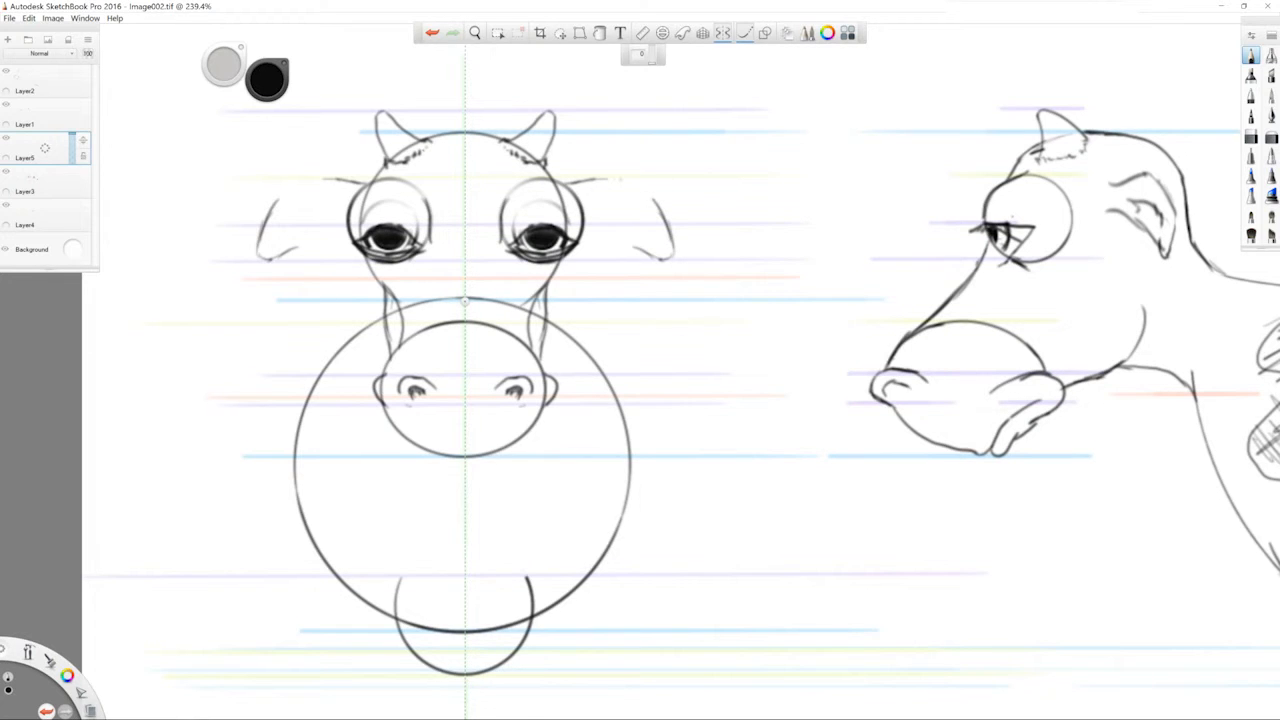
mouse_move(570, 184)
left_mouse_down()
mouse_move(639, 182)
mouse_move(657, 210)
mouse_move(588, 203)
mouse_move(640, 251)
mouse_move(660, 256)
mouse_move(655, 244)
left_mouse_up()
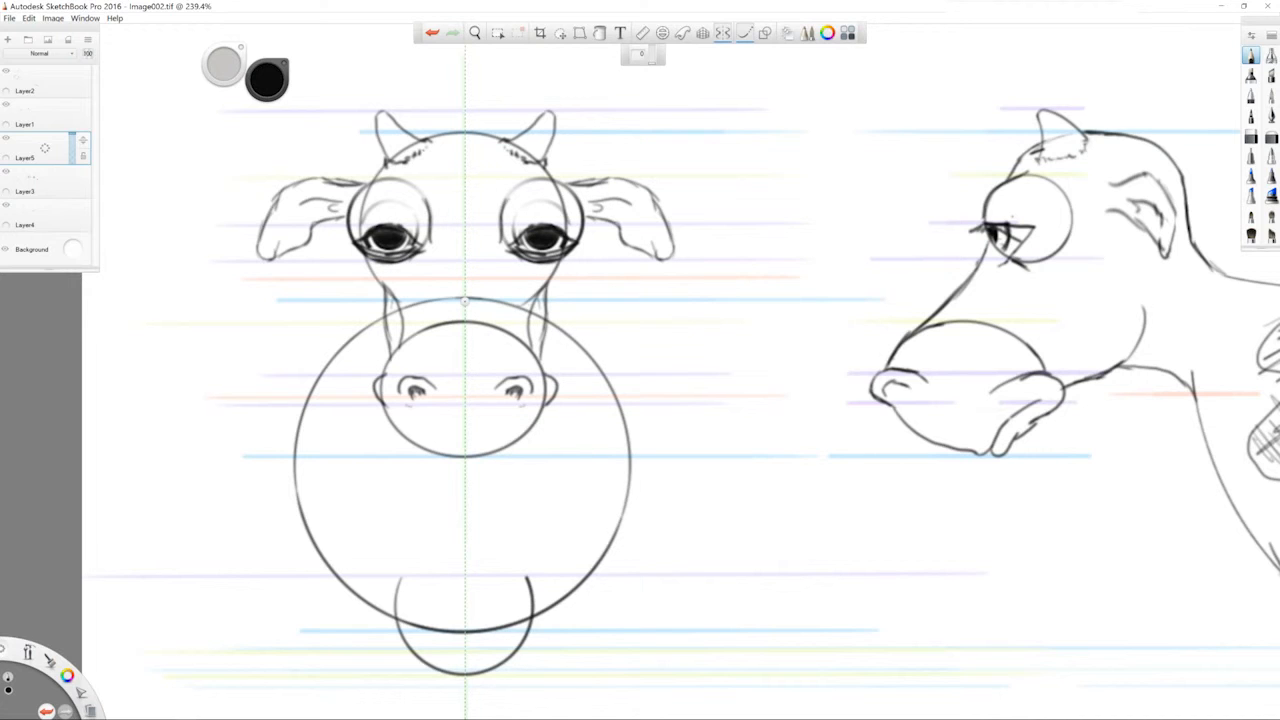
On Layer1, draw mirrored shoulder humps above the front-view body circle and angular jaw corners under the muzzle
left_click(44, 114)
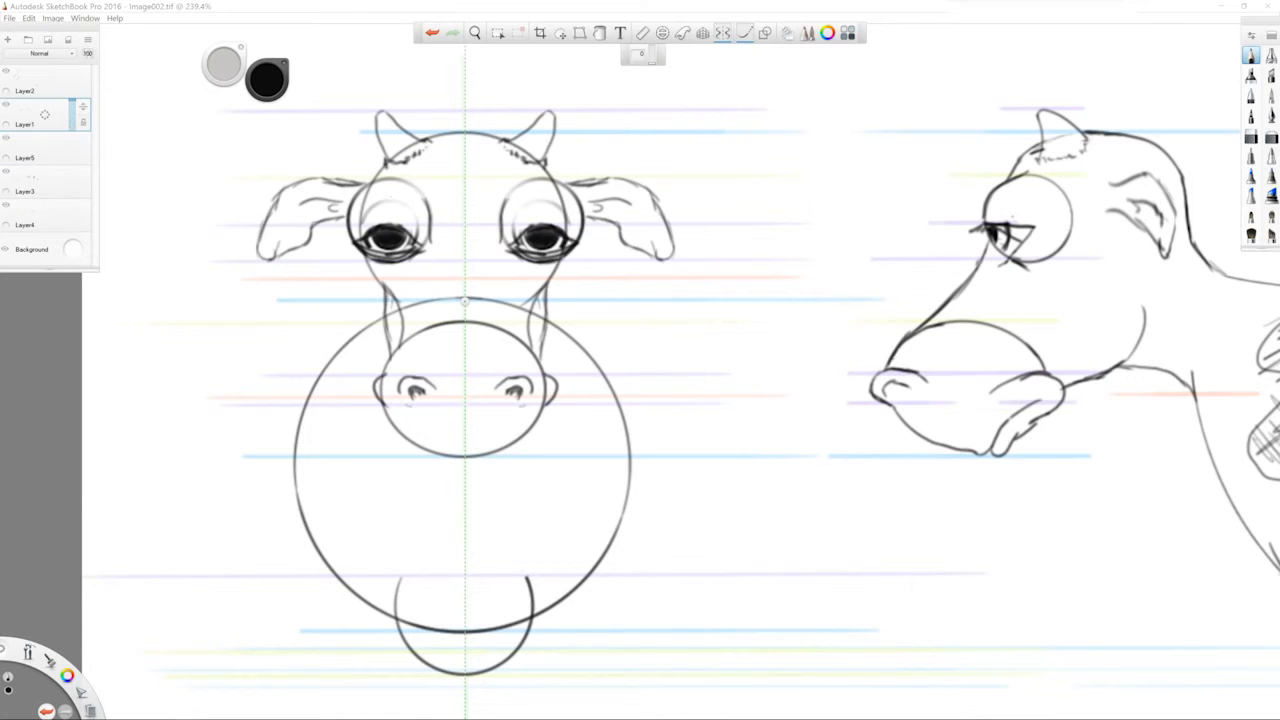
mouse_move(526, 309)
left_mouse_down()
mouse_move(581, 305)
mouse_move(606, 370)
left_mouse_up()
left_click_drag(726, 500, 646, 375)
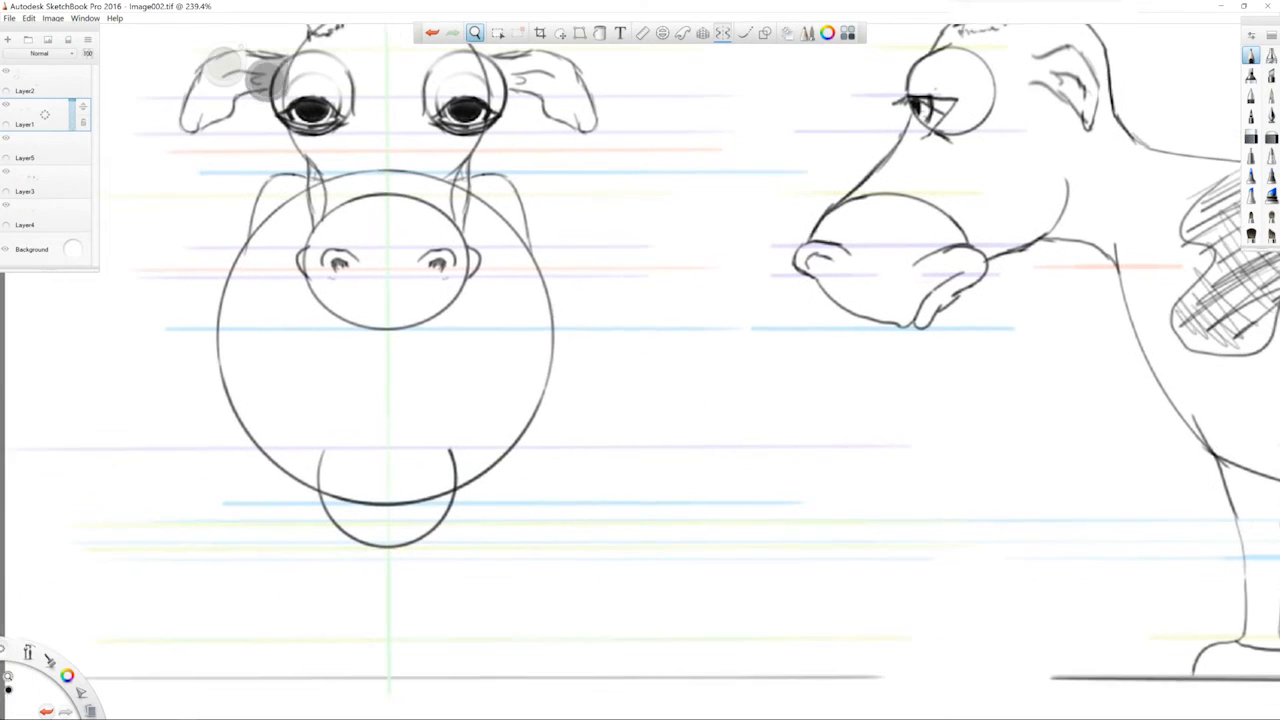
mouse_move(462, 282)
left_mouse_down()
mouse_move(434, 325)
mouse_move(386, 336)
mouse_move(417, 331)
left_mouse_up()
key("ctrl+z")
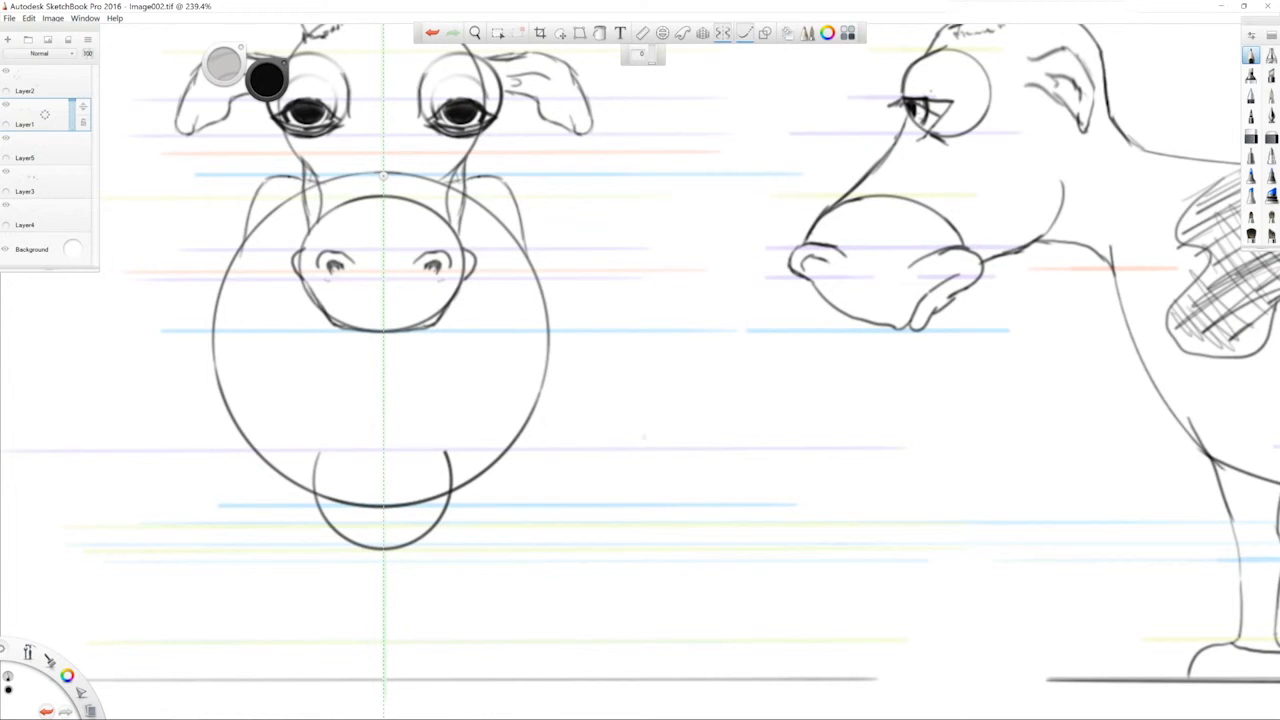
Draw mirrored front legs with split hooves down to the ground line, blending their outer edges into the front-view body circle
left_click_drag(643, 437, 531, 426)
scroll(600, 453, "down", 4)
left_click_drag(600, 453, 516, 432)
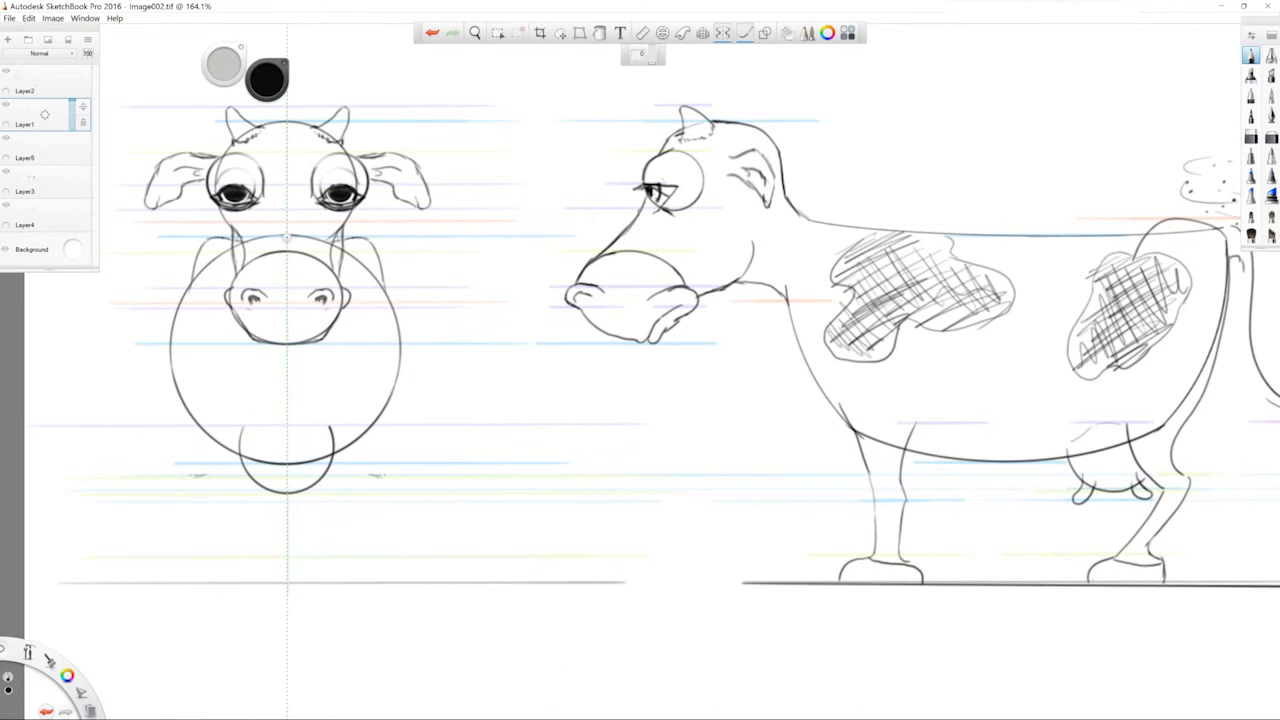
left_click_drag(357, 438, 370, 557)
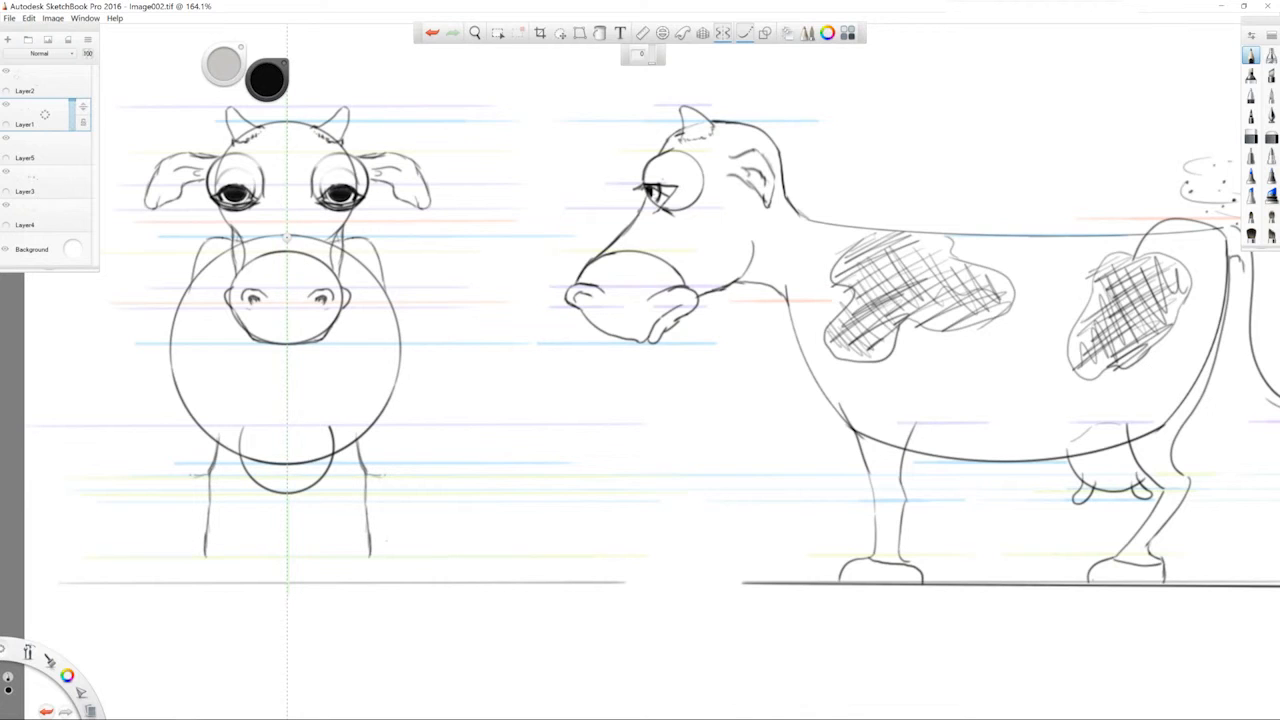
left_click_drag(390, 543, 401, 556)
mouse_move(184, 544)
left_mouse_down()
mouse_move(188, 481)
mouse_move(188, 500)
left_mouse_up()
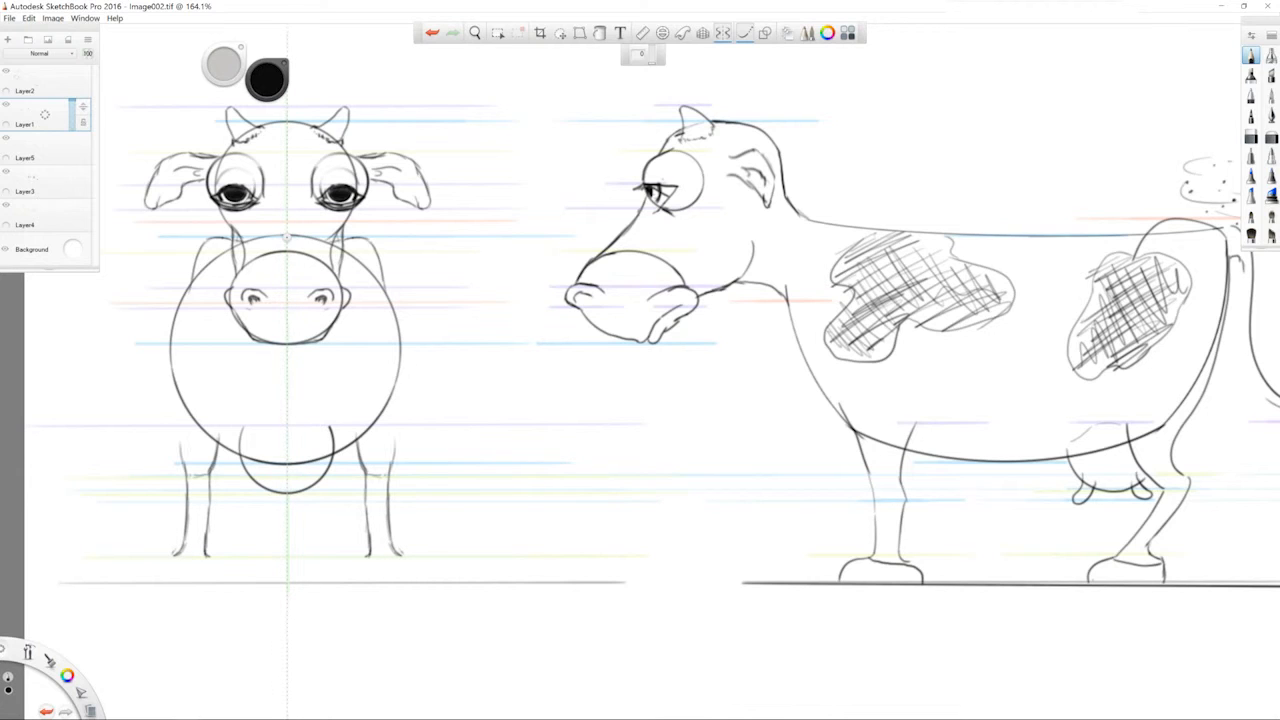
left_click_drag(178, 447, 172, 359)
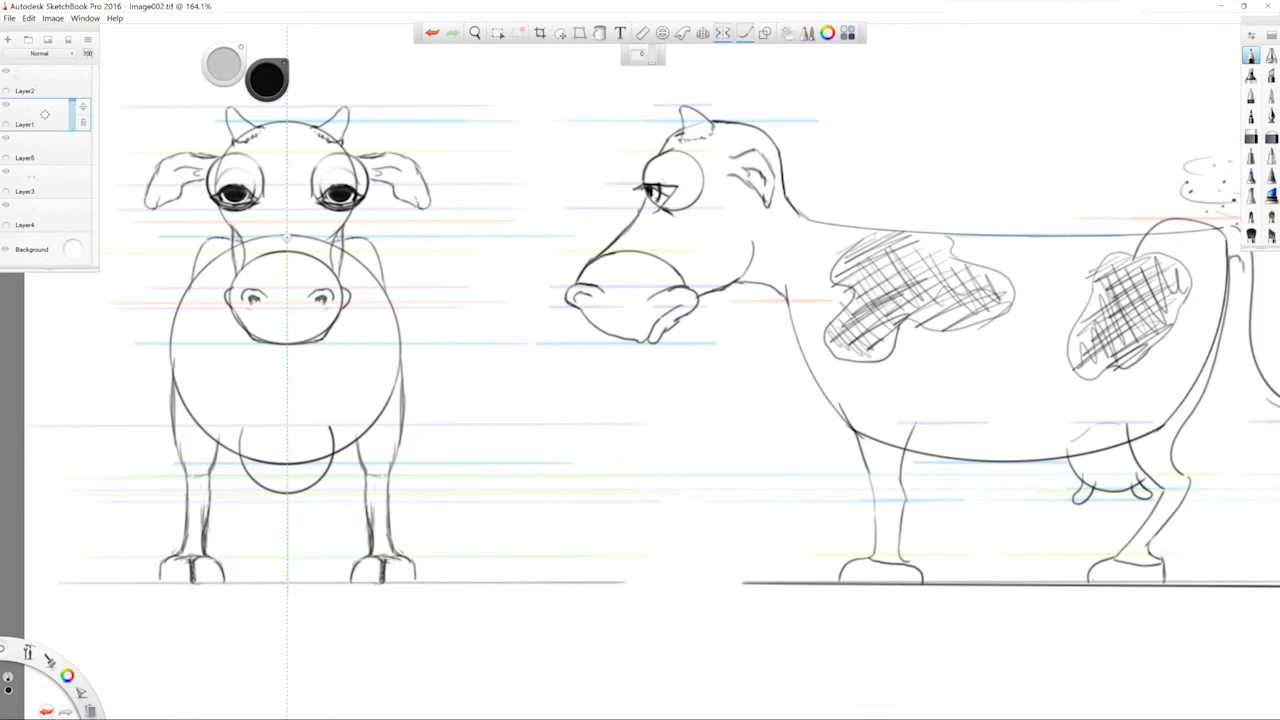
left_click_drag(384, 583, 420, 581)
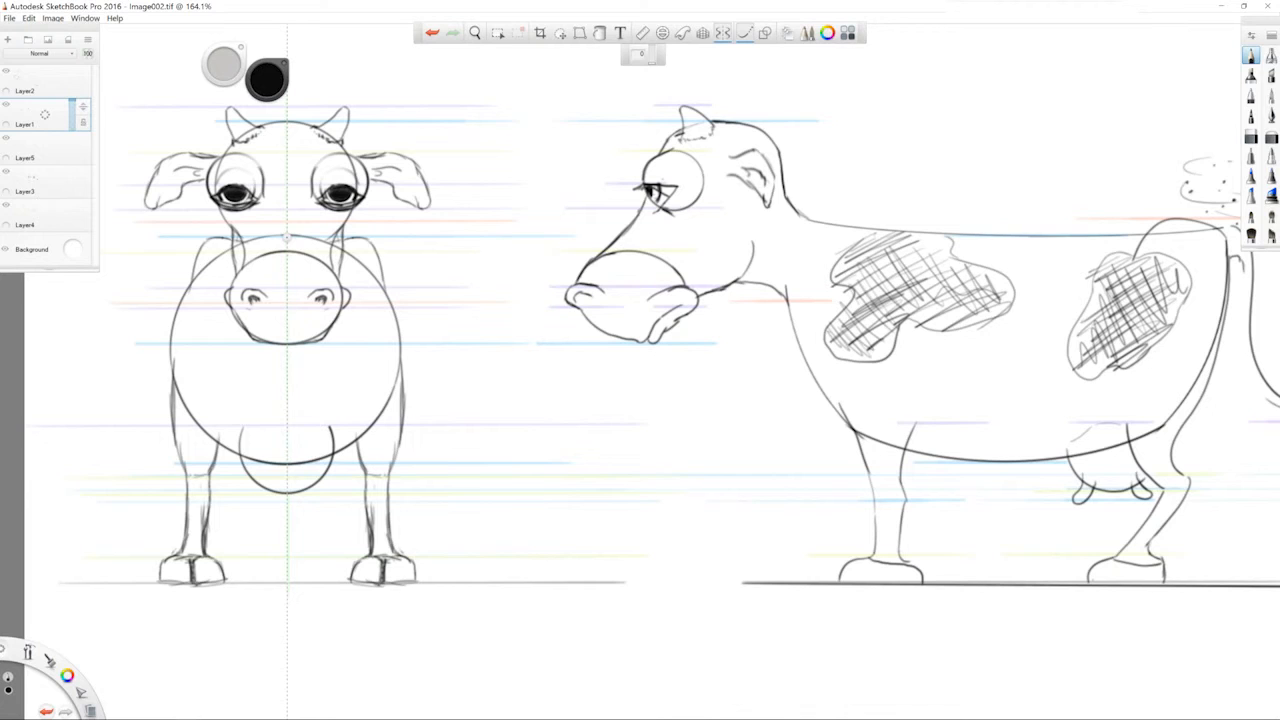
Draw a mirrored pair of hind legs with hooves between the front legs of the front view
left_click_drag(372, 428, 358, 497)
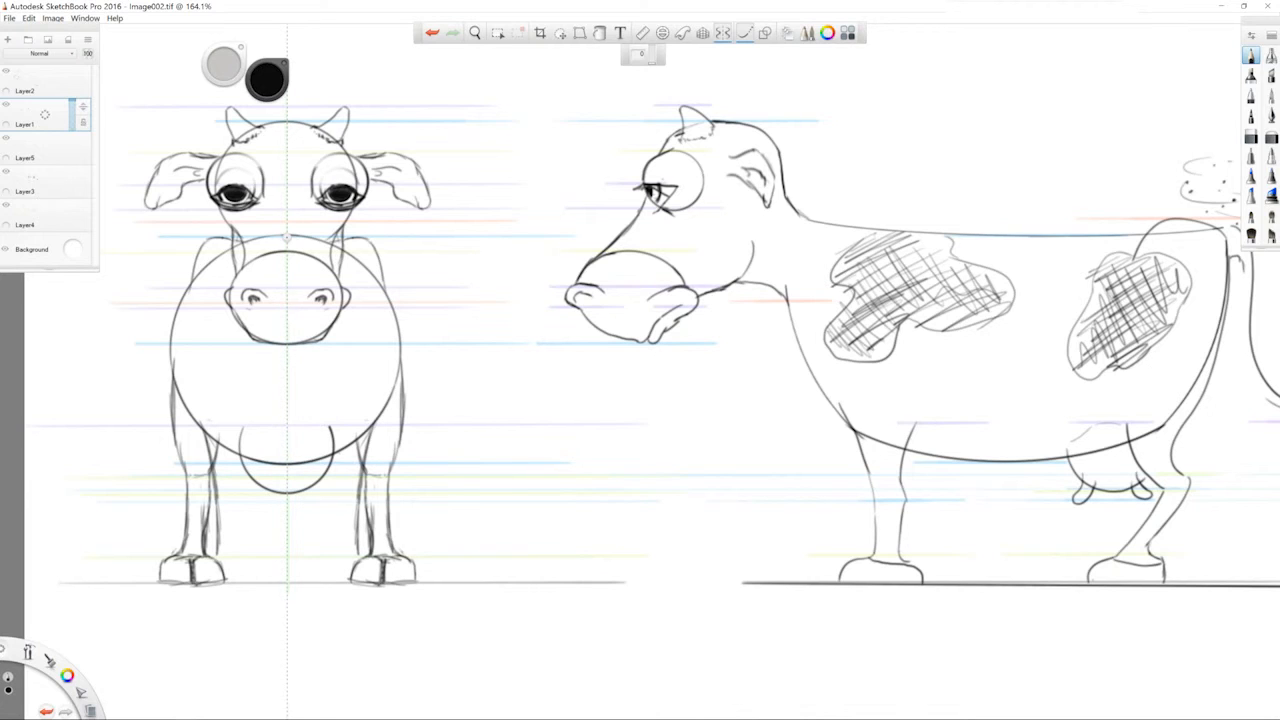
left_click_drag(331, 401, 336, 455)
left_click_drag(332, 413, 337, 459)
left_click_drag(334, 441, 349, 554)
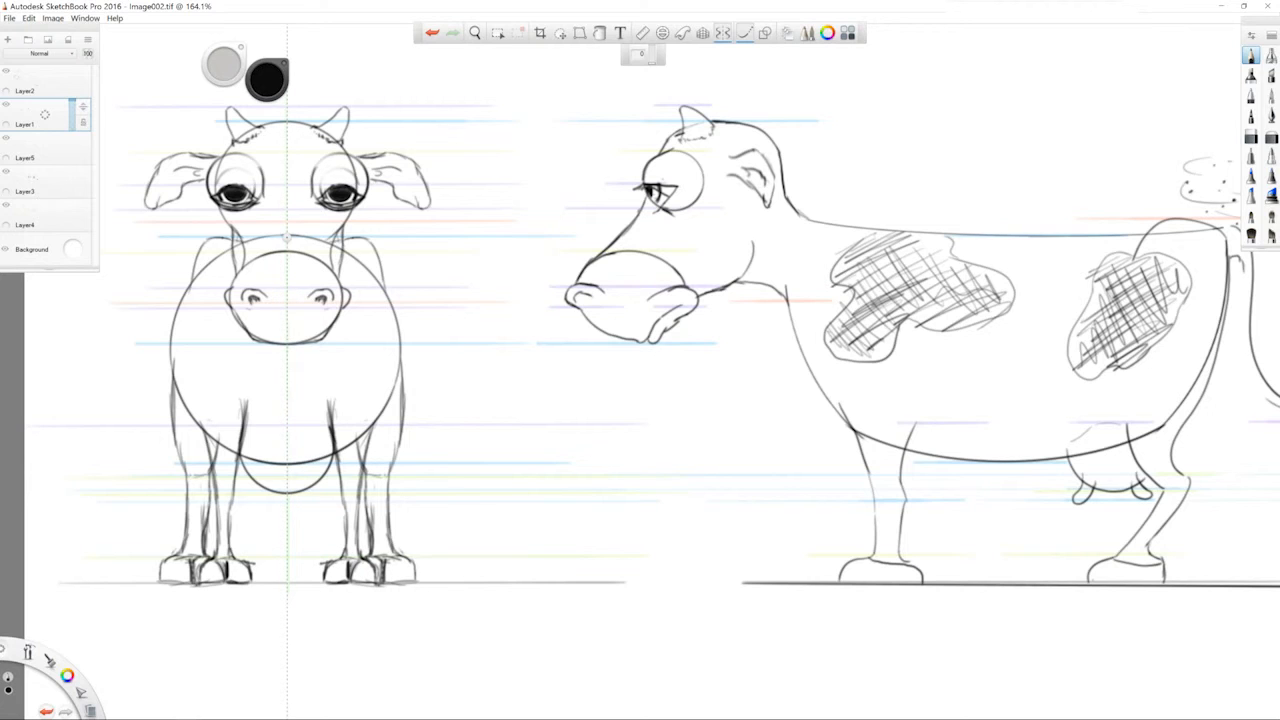
Mark overlapping leg, hoof and shoulder edges in coral on Layer1, and add mirrored teats to the front-view udder in black
left_click(267, 80)
left_click(271, 78)
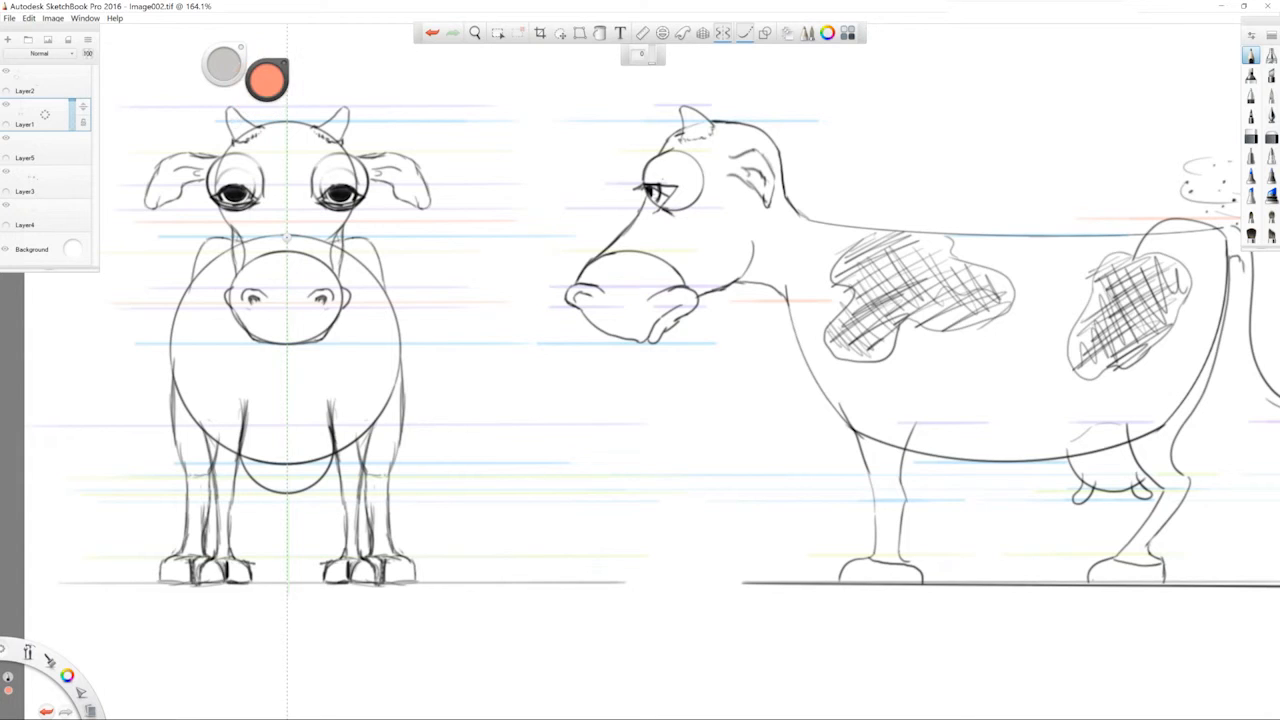
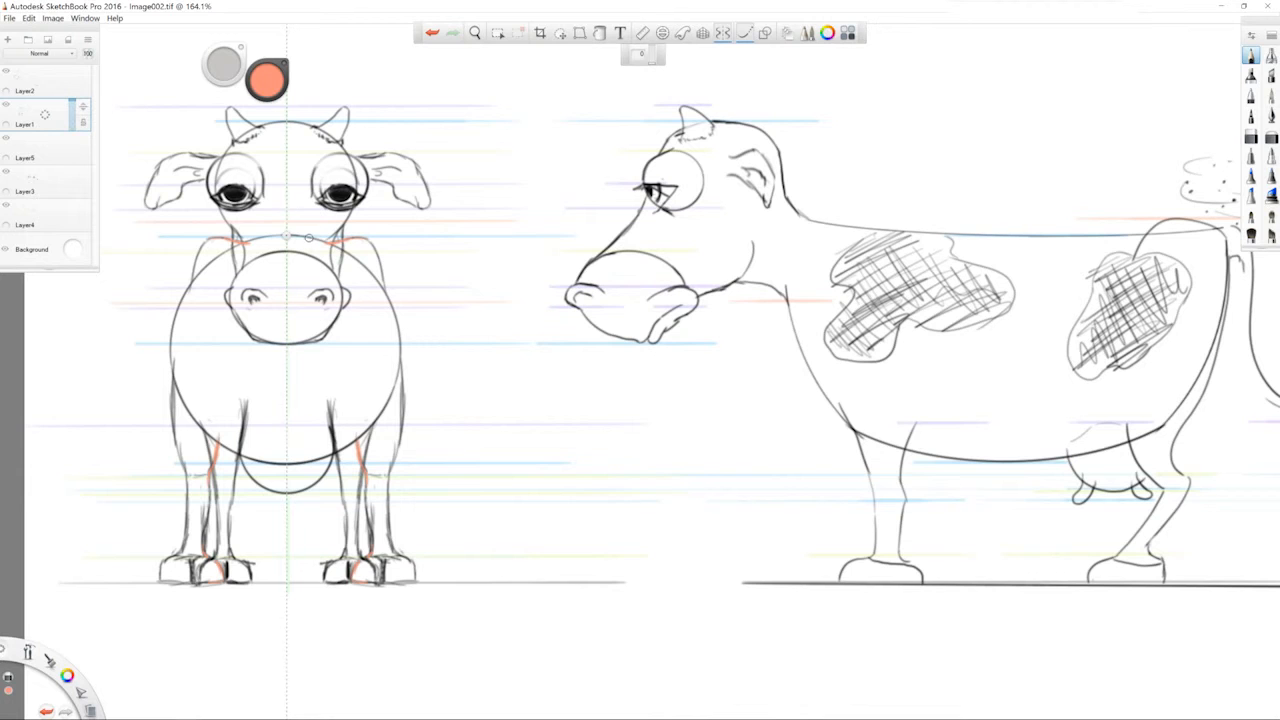
key("b")
left_click_drag(309, 239, 316, 231)
left_click(38, 183)
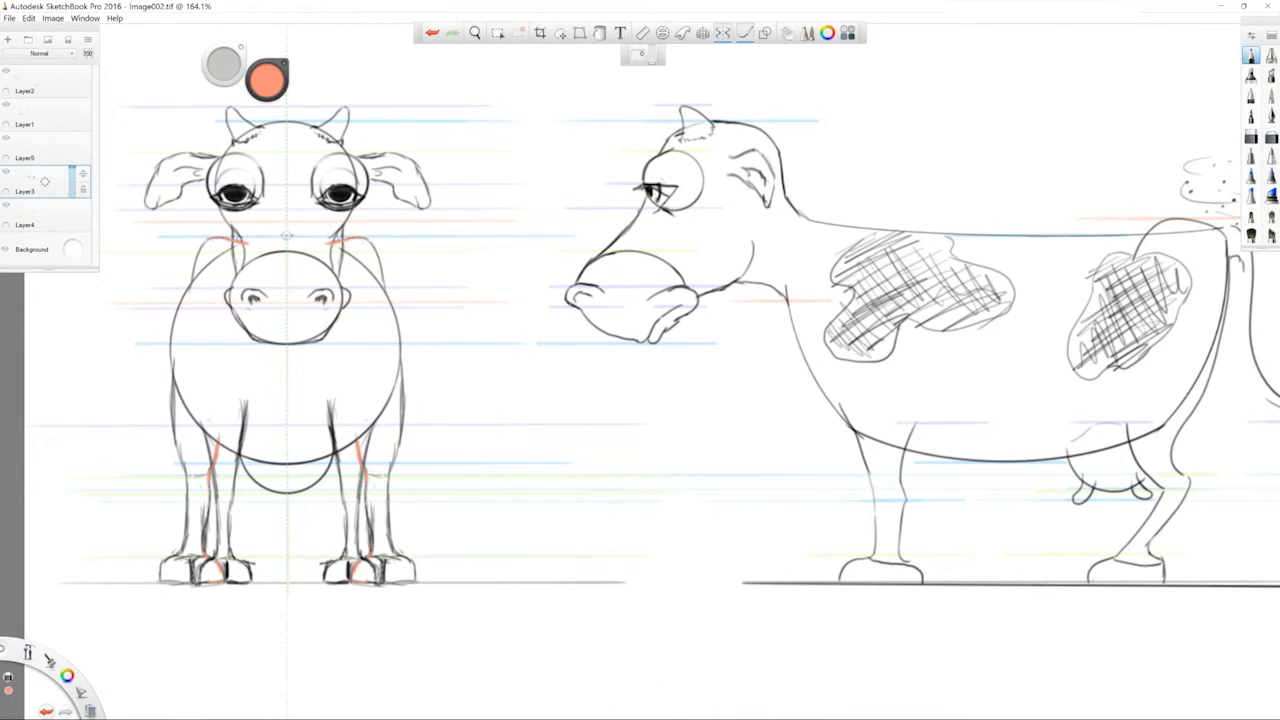
left_click_drag(264, 84, 235, 123)
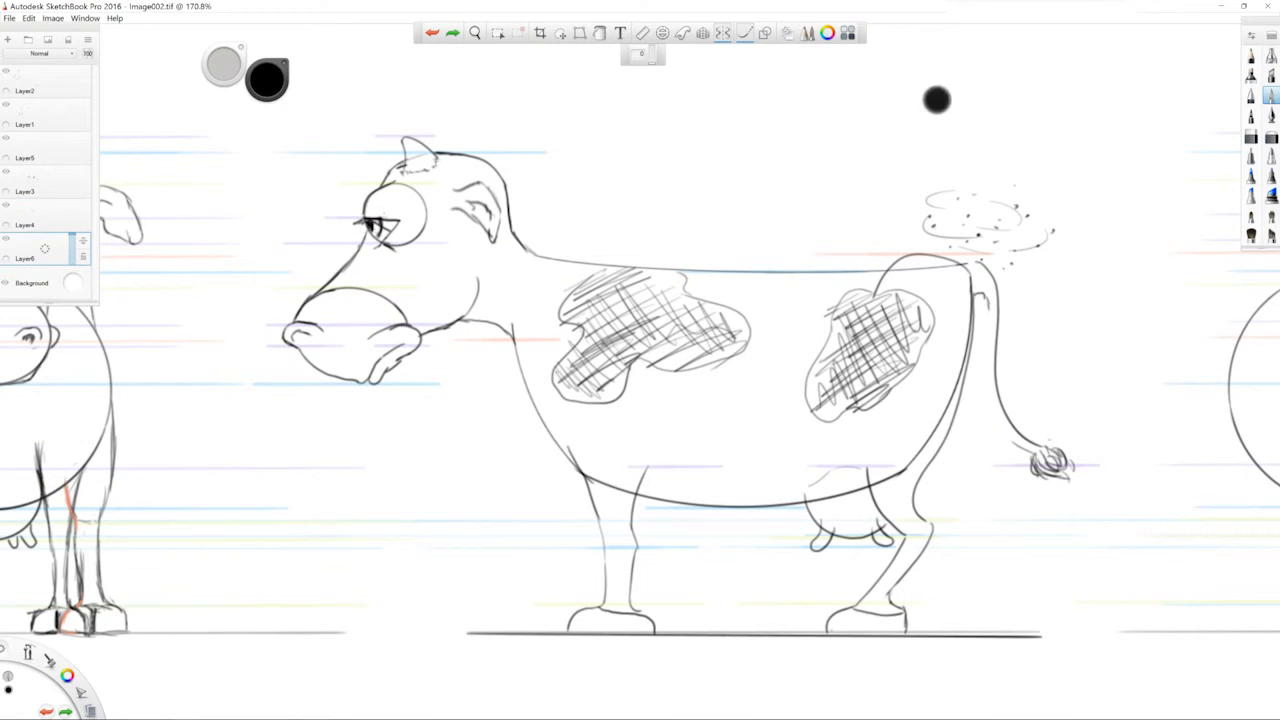
On Layer6, paint a blue silhouette over the side-view head, with bands along the upper neck and down the chest
left_click_drag(750, 146, 798, 137)
key("ctrl+z")
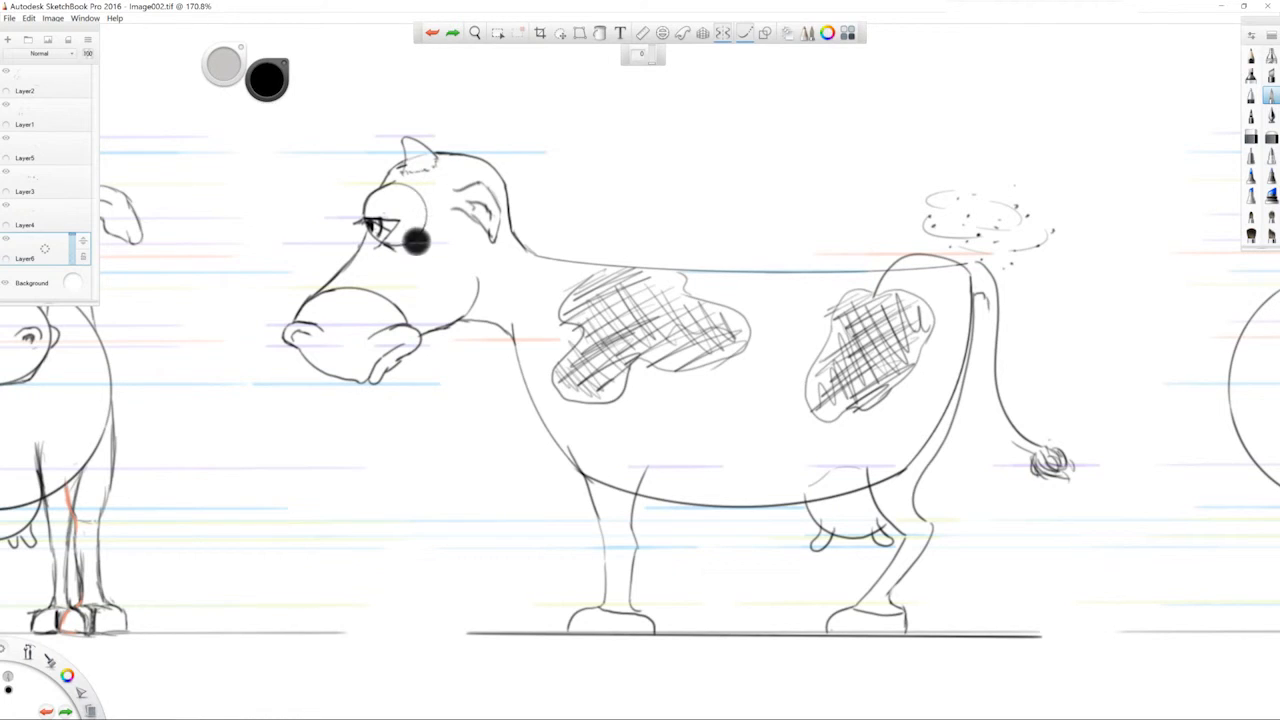
left_click(279, 86)
mouse_move(414, 200)
left_mouse_down()
mouse_move(432, 250)
mouse_move(386, 240)
mouse_move(376, 214)
mouse_move(405, 178)
mouse_move(440, 170)
mouse_move(448, 190)
mouse_move(380, 280)
mouse_move(295, 340)
mouse_move(370, 355)
mouse_move(455, 265)
mouse_move(470, 295)
mouse_move(410, 340)
mouse_move(400, 335)
mouse_move(485, 268)
mouse_move(420, 300)
mouse_move(365, 240)
mouse_move(295, 330)
mouse_move(300, 350)
mouse_move(370, 335)
mouse_move(415, 350)
mouse_move(380, 375)
mouse_move(340, 372)
left_mouse_up()
key("ctrl+z")
mouse_move(424, 160)
left_mouse_down()
mouse_move(414, 146)
mouse_move(462, 180)
mouse_move(488, 172)
mouse_move(486, 222)
mouse_move(470, 182)
mouse_move(488, 188)
mouse_move(454, 166)
mouse_move(530, 285)
mouse_move(720, 325)
left_mouse_up()
key("ctrl+z")
mouse_move(468, 312)
left_mouse_down()
mouse_move(497, 318)
mouse_move(575, 440)
mouse_move(632, 468)
left_mouse_up()
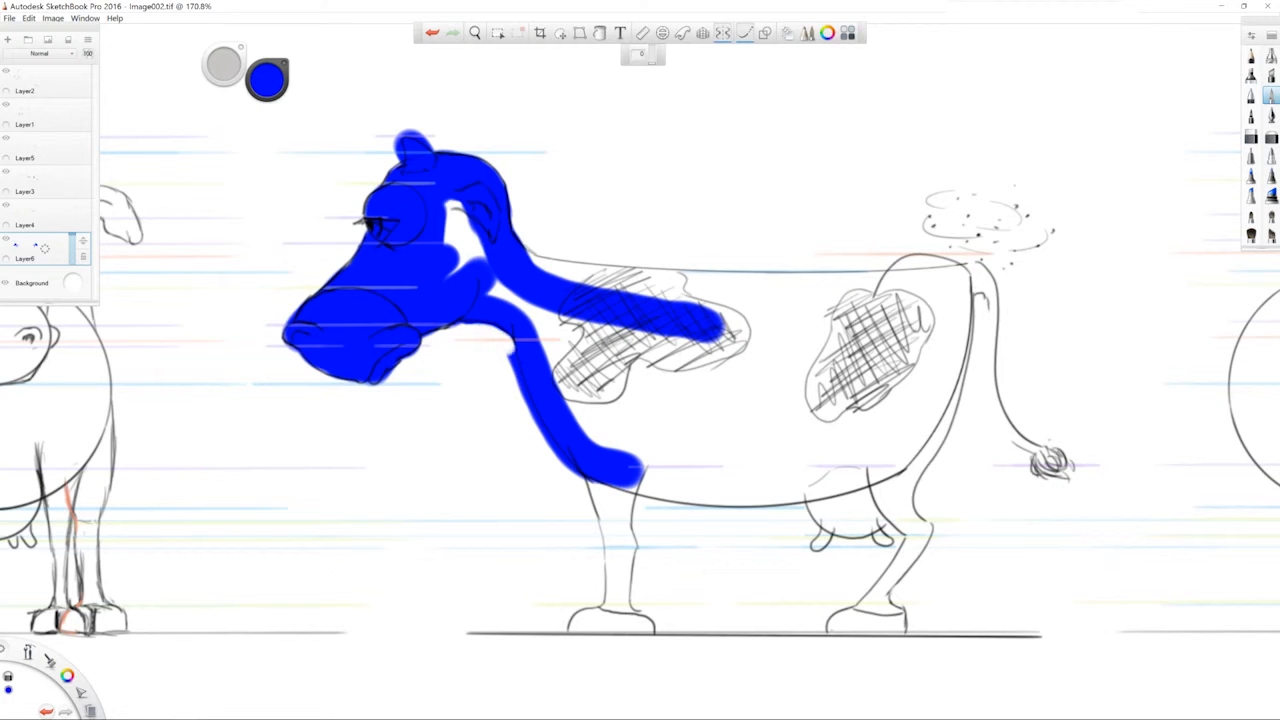
Extend the blue silhouette over the side-view chest, belly and udder, and fill the gaps in the cheek and chest
left_click(540, 244)
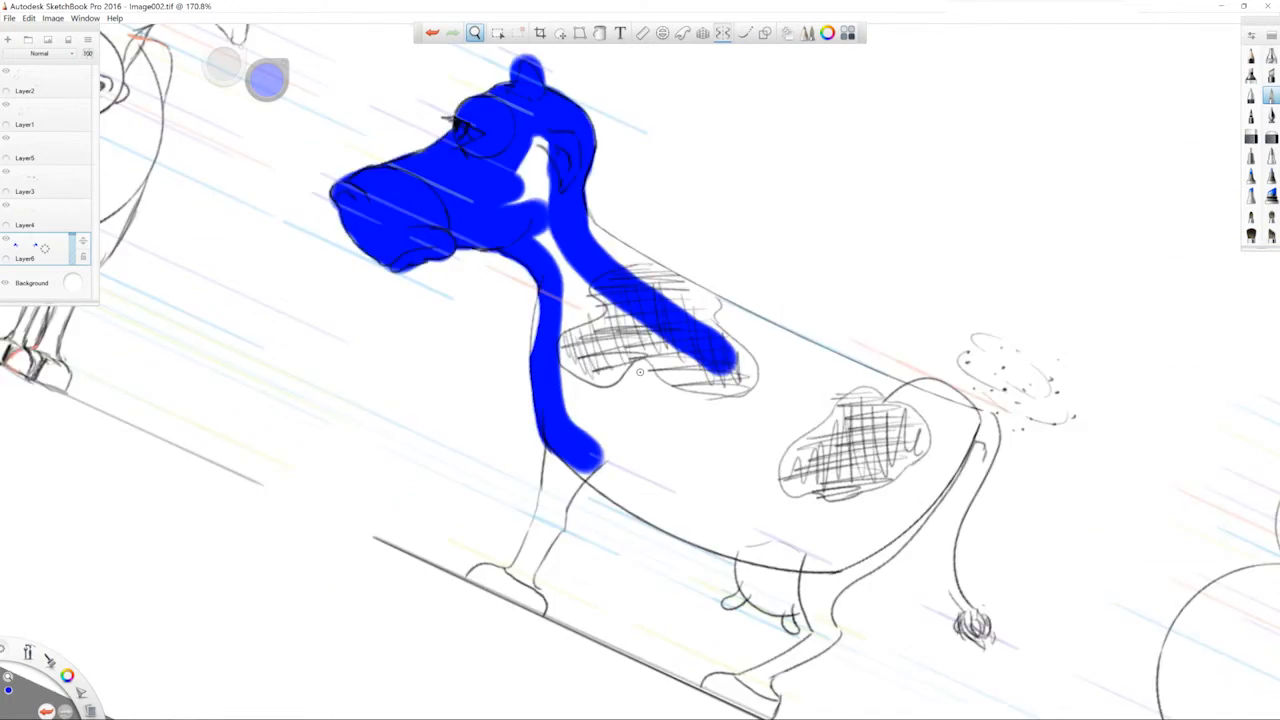
mouse_move(630, 233)
left_mouse_down()
mouse_move(695, 225)
mouse_move(692, 260)
mouse_move(535, 422)
left_mouse_up()
key("space")
mouse_move(602, 265)
left_mouse_down()
mouse_move(562, 292)
mouse_move(474, 437)
mouse_move(555, 400)
mouse_move(450, 448)
mouse_move(420, 405)
mouse_move(405, 425)
mouse_move(430, 368)
left_mouse_up()
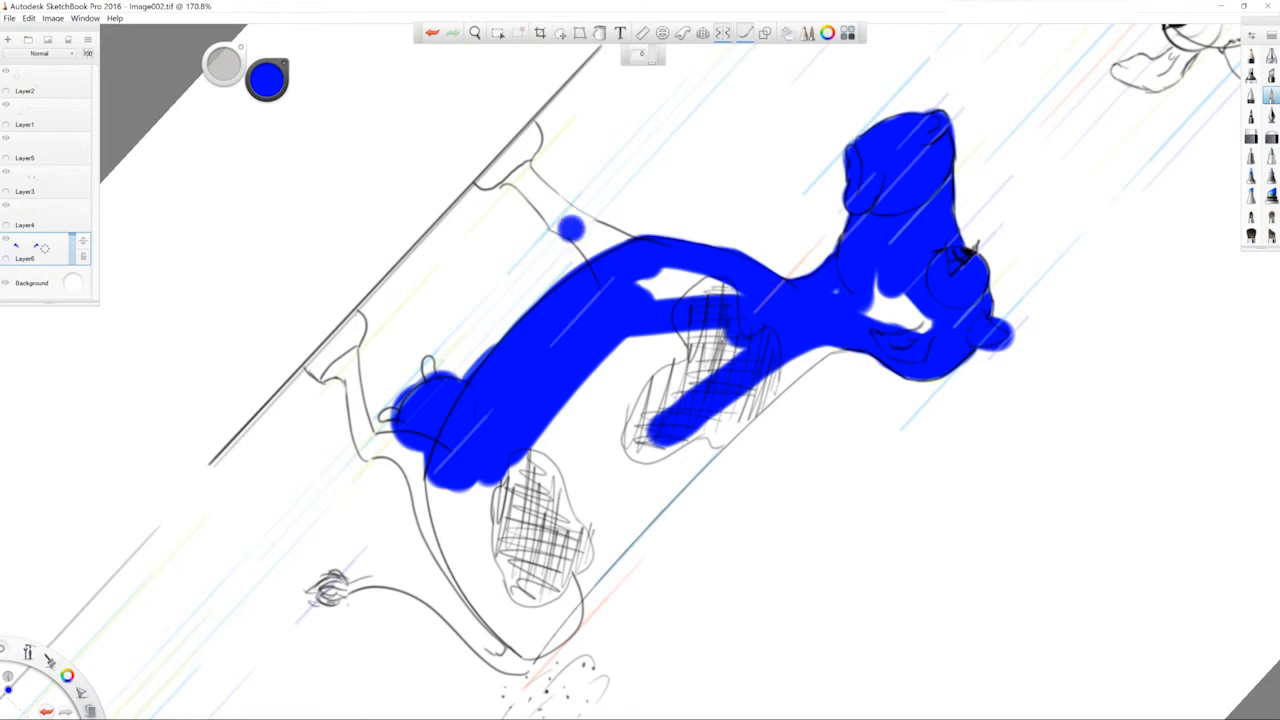
key("space")
left_click_drag(652, 284, 736, 291)
mouse_move(872, 284)
left_mouse_down()
mouse_move(884, 310)
mouse_move(922, 322)
left_mouse_up()
Paint the side-view hindquarters blue, covering the rump, thigh and most of the rear spot
left_click(620, 427)
key("space")
mouse_move(500, 500)
left_mouse_down()
mouse_move(454, 334)
mouse_move(520, 225)
left_mouse_up()
mouse_move(537, 165)
left_mouse_down()
mouse_move(440, 190)
mouse_move(405, 225)
mouse_move(520, 290)
left_mouse_up()
mouse_move(438, 268)
left_mouse_down()
mouse_move(385, 274)
mouse_move(445, 286)
left_mouse_up()
left_click_drag(520, 152, 555, 142)
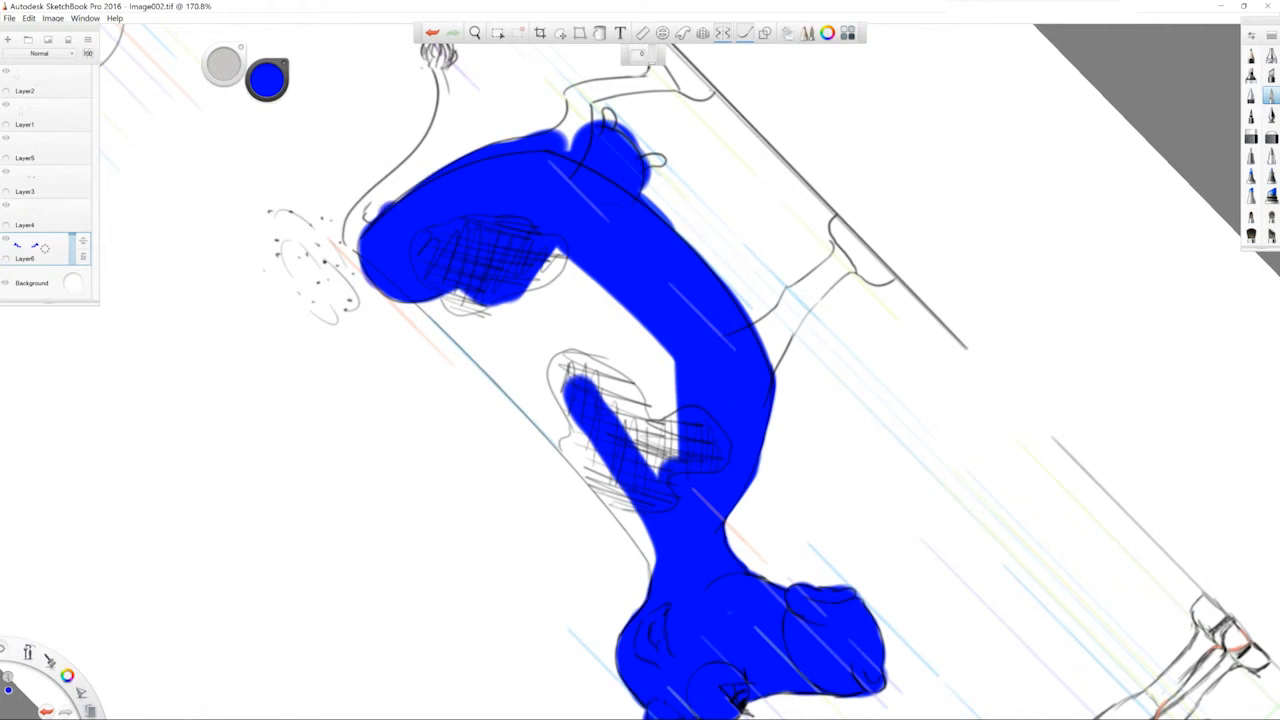
left_click_drag(363, 243, 356, 238)
Paint the side-view tail, the udder teats and the hind leg down to the hoof in blue
key("b")
left_click_drag(371, 172, 372, 178)
mouse_move(352, 234)
left_mouse_down()
mouse_move(440, 122)
mouse_move(436, 48)
left_mouse_up()
left_click_drag(572, 92, 562, 138)
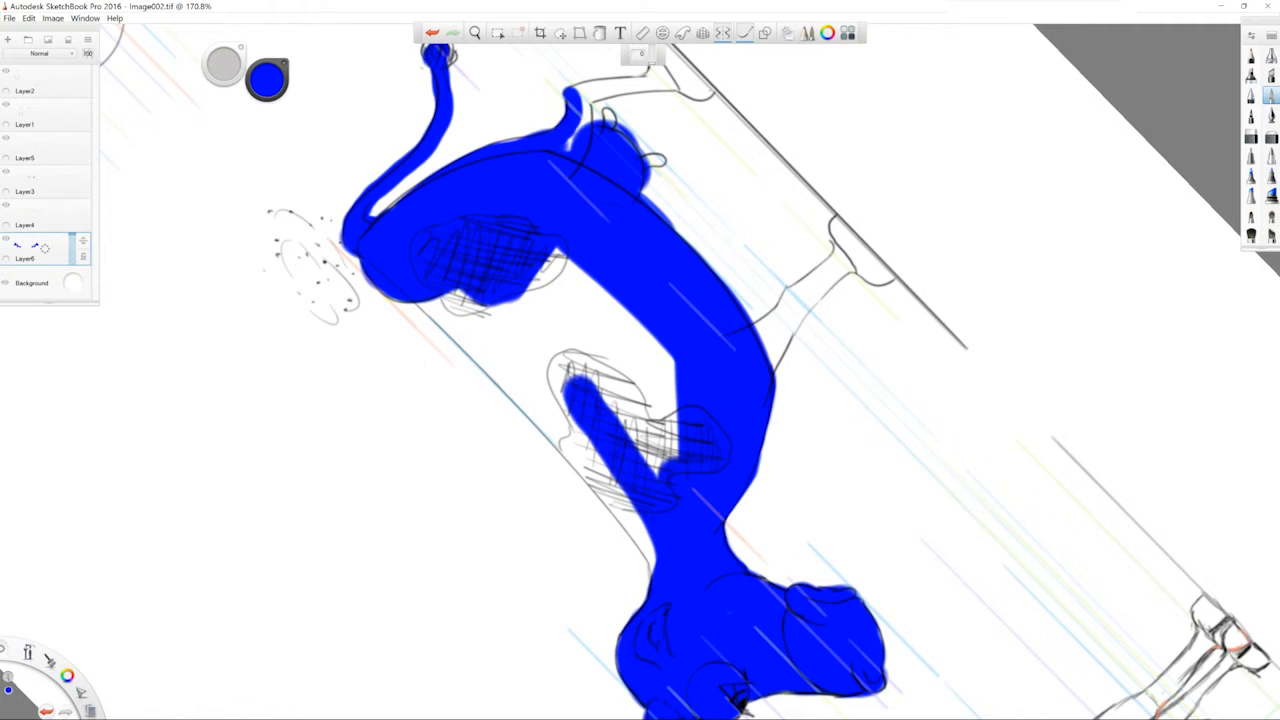
mouse_move(574, 94)
left_mouse_down()
mouse_move(666, 80)
mouse_move(584, 104)
mouse_move(572, 148)
mouse_move(618, 124)
left_mouse_up()
left_click_drag(650, 152, 664, 166)
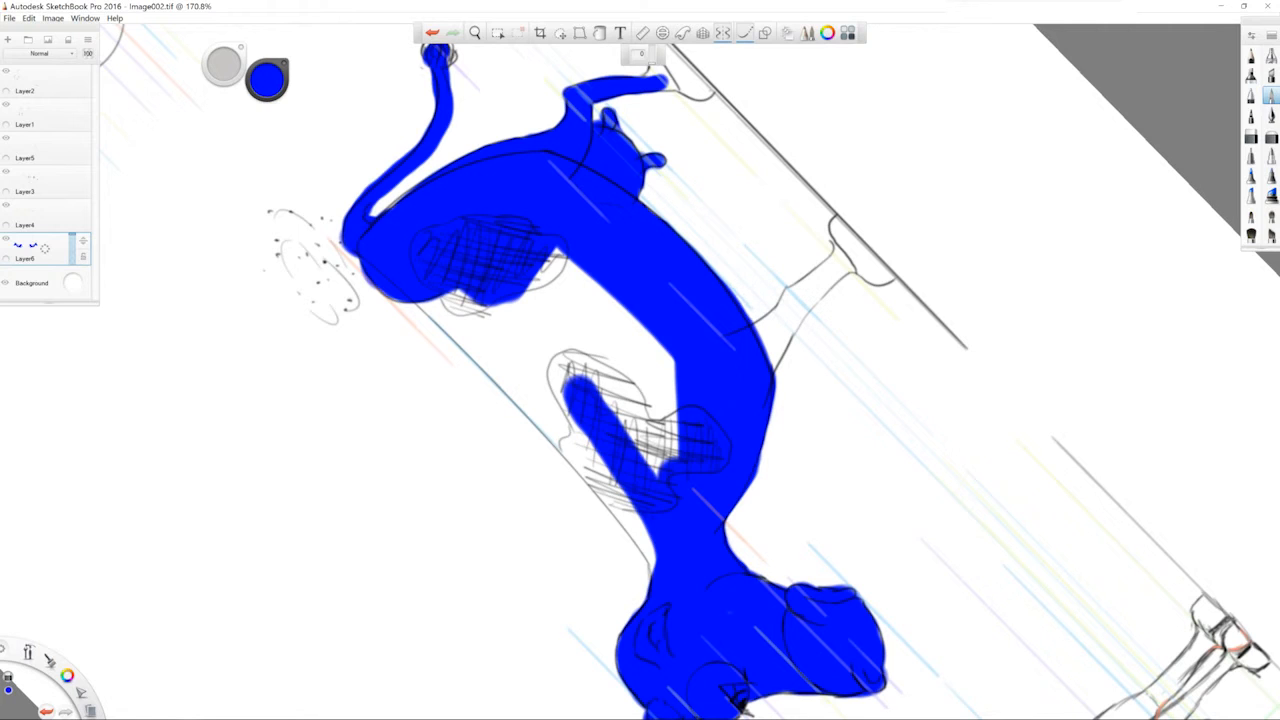
Clean up the blue fill between the tail and thigh, and trim the horn to its pointed outline
left_click(371, 213)
mouse_move(408, 134)
left_mouse_down()
mouse_move(360, 177)
mouse_move(437, 142)
mouse_move(373, 187)
left_mouse_up()
key("space")
mouse_move(591, 386)
left_mouse_down()
mouse_move(494, 283)
mouse_move(680, 207)
mouse_move(805, 333)
mouse_move(775, 318)
left_mouse_up()
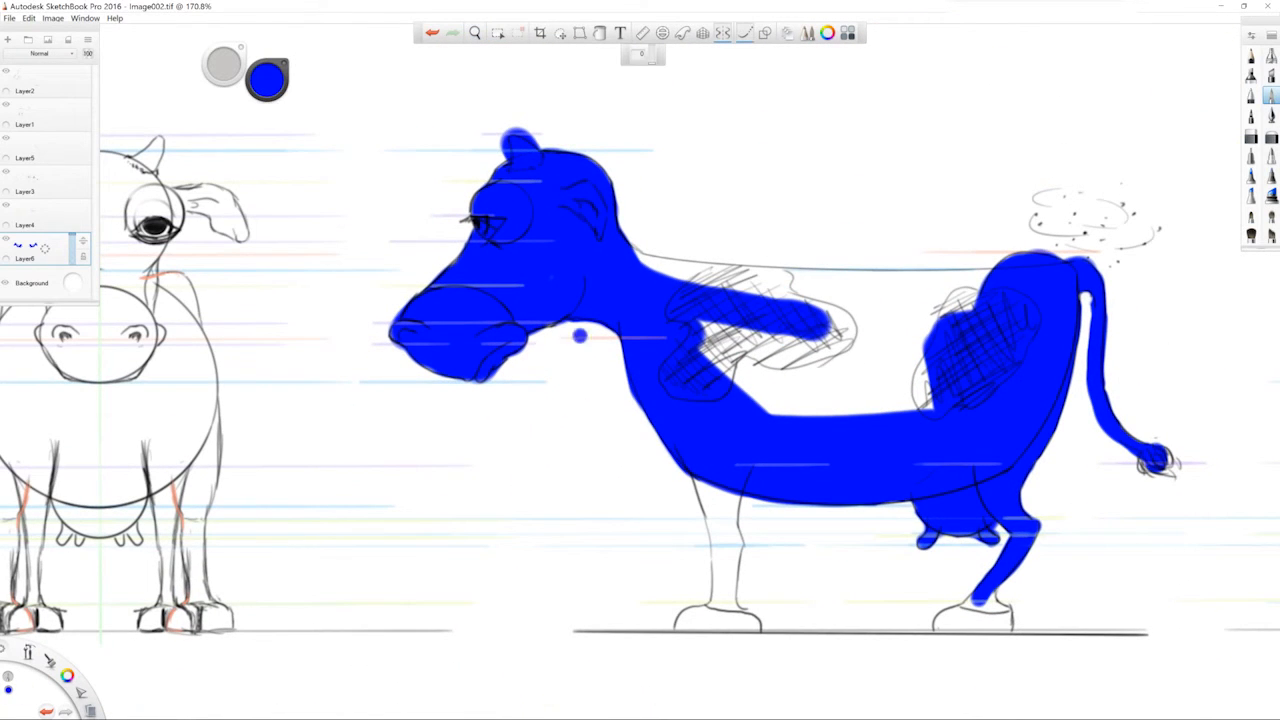
mouse_move(508, 144)
left_mouse_down()
mouse_move(496, 130)
mouse_move(523, 124)
mouse_move(577, 147)
left_mouse_up()
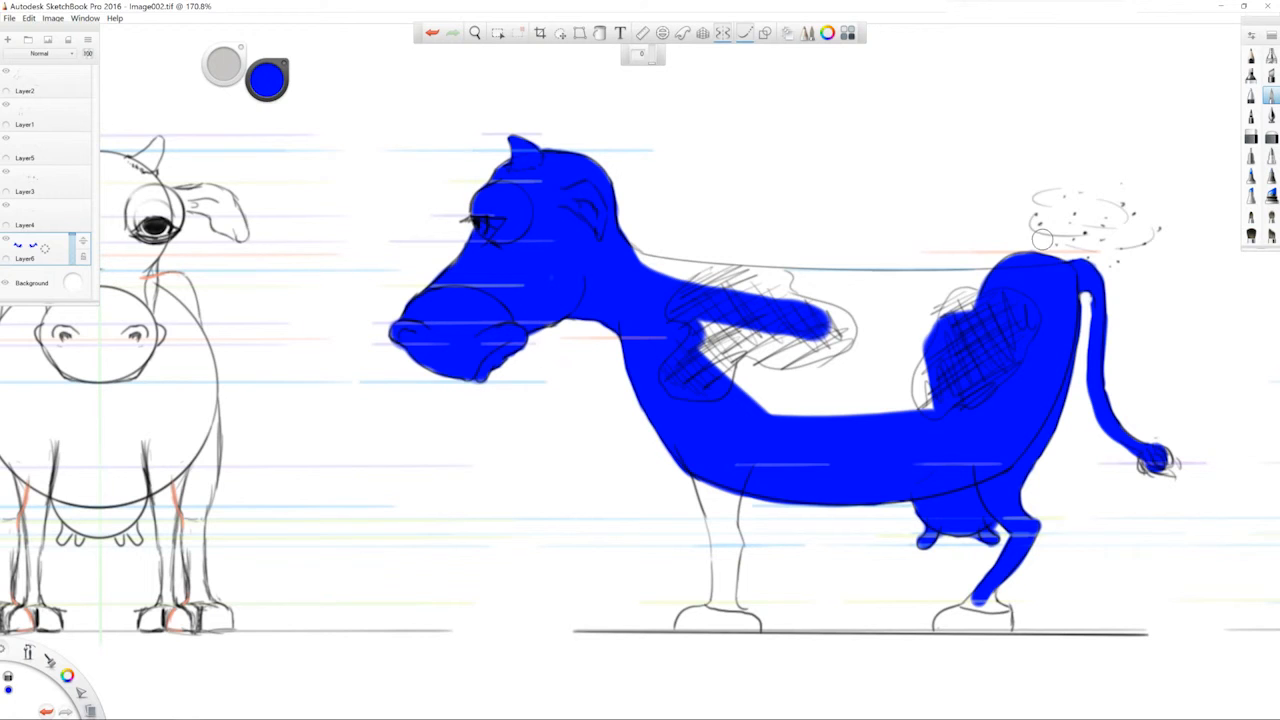
Fill the remaining white areas of the side-view back and both spots with blue, following the back outline
key("space")
mouse_move(700, 322)
left_mouse_down()
mouse_move(618, 297)
mouse_move(682, 282)
left_mouse_up()
left_click(652, 276)
mouse_move(726, 230)
left_mouse_down()
mouse_move(690, 340)
mouse_move(545, 375)
left_mouse_up()
left_click_drag(679, 319, 656, 320)
left_click(684, 178)
key("ctrl+z")
mouse_move(692, 168)
left_mouse_down()
mouse_move(676, 202)
mouse_move(698, 196)
mouse_move(596, 272)
mouse_move(662, 195)
left_mouse_up()
mouse_move(560, 312)
left_mouse_down()
mouse_move(600, 259)
mouse_move(437, 393)
left_mouse_up()
left_click_drag(615, 241, 522, 326)
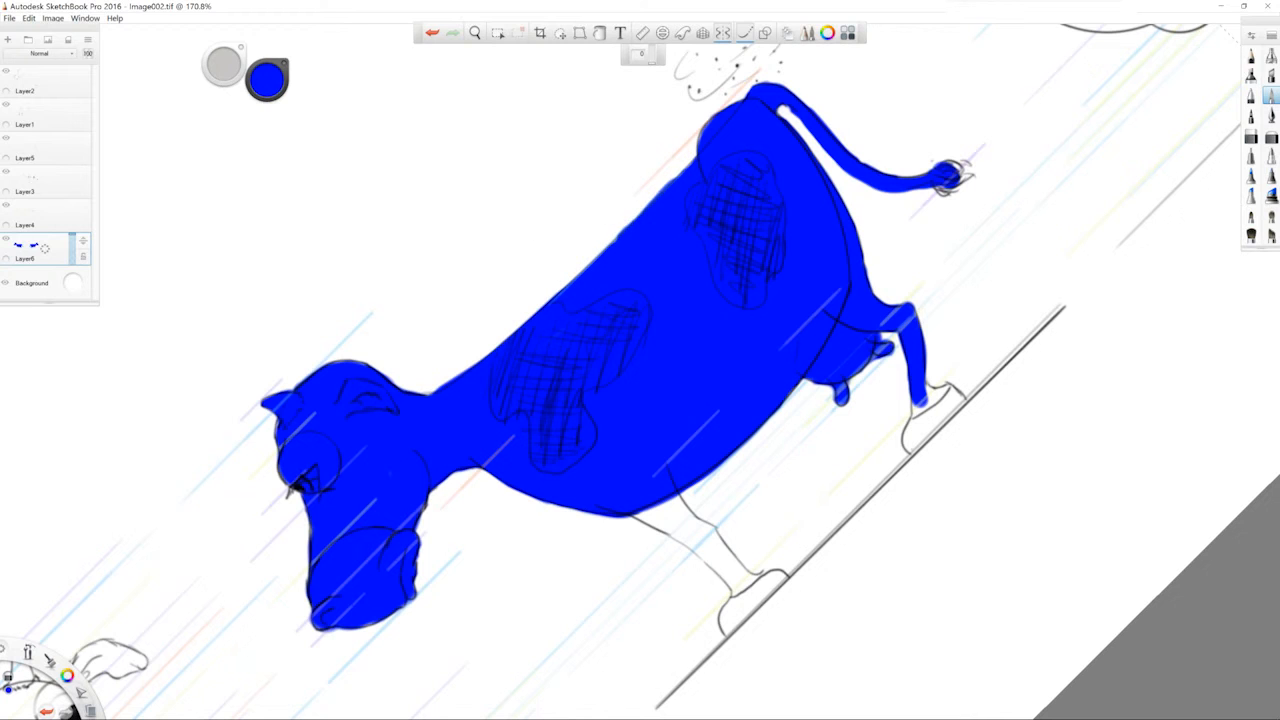
left_click_drag(646, 203, 618, 234)
Paint the side-view front leg and its hoof blue down to the ground line
key("space")
mouse_move(657, 487)
left_mouse_down()
mouse_move(598, 330)
mouse_move(693, 346)
mouse_move(695, 361)
mouse_move(665, 372)
mouse_move(690, 348)
mouse_move(588, 409)
mouse_move(671, 392)
left_mouse_up()
key("ctrl+z")
key("ctrl+z")
mouse_move(586, 402)
left_mouse_down()
mouse_move(573, 380)
mouse_move(588, 388)
mouse_move(600, 452)
left_mouse_up()
left_click_drag(723, 503, 688, 318)
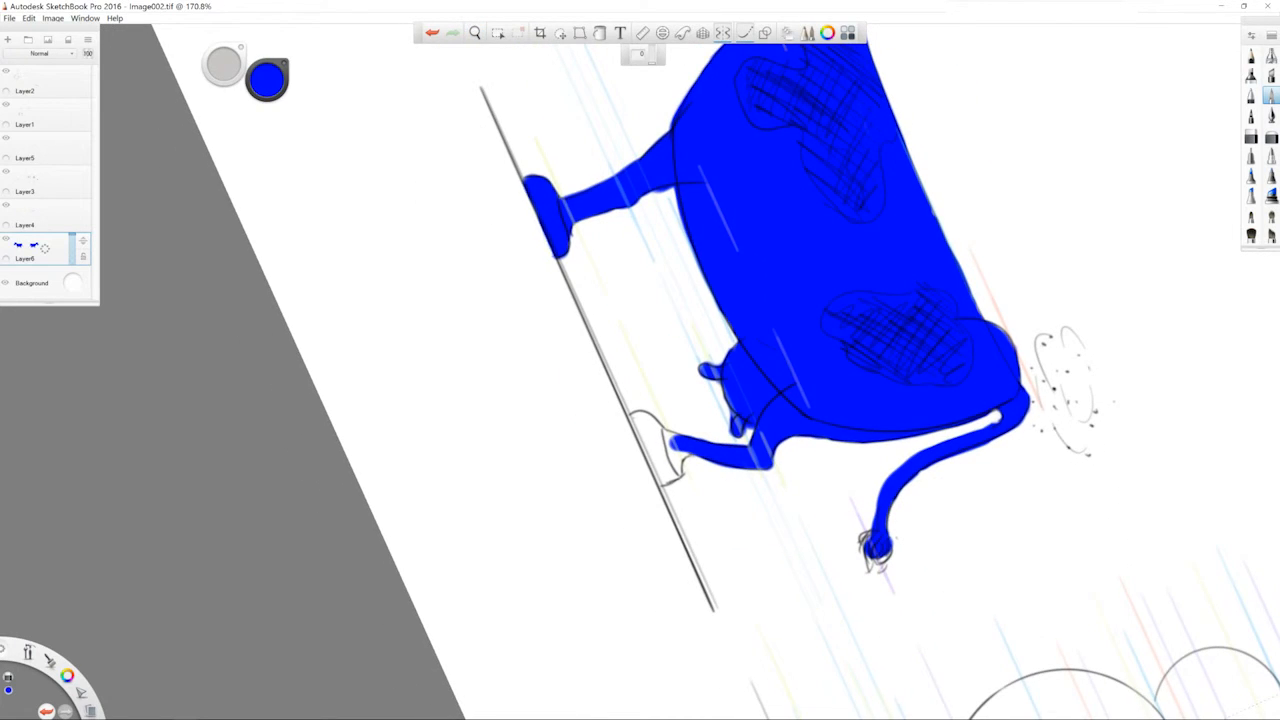
Paint the side-view hind hoof blue to finish the leg silhouette down to the ground line
mouse_move(675, 443)
left_mouse_down()
mouse_move(648, 451)
mouse_move(579, 322)
mouse_move(568, 338)
mouse_move(559, 325)
mouse_move(614, 334)
left_mouse_up()
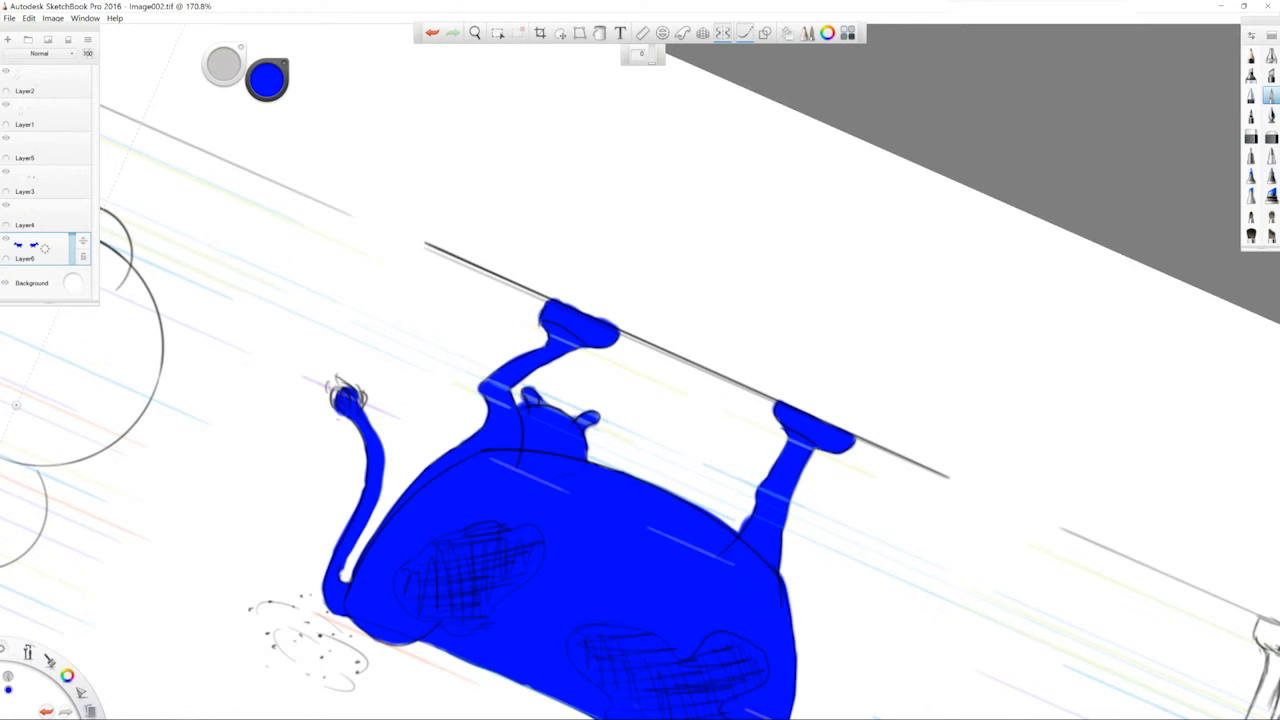
key("ctrl+z")
key("space")
left_click_drag(617, 395, 660, 315)
left_click_drag(640, 371, 715, 583)
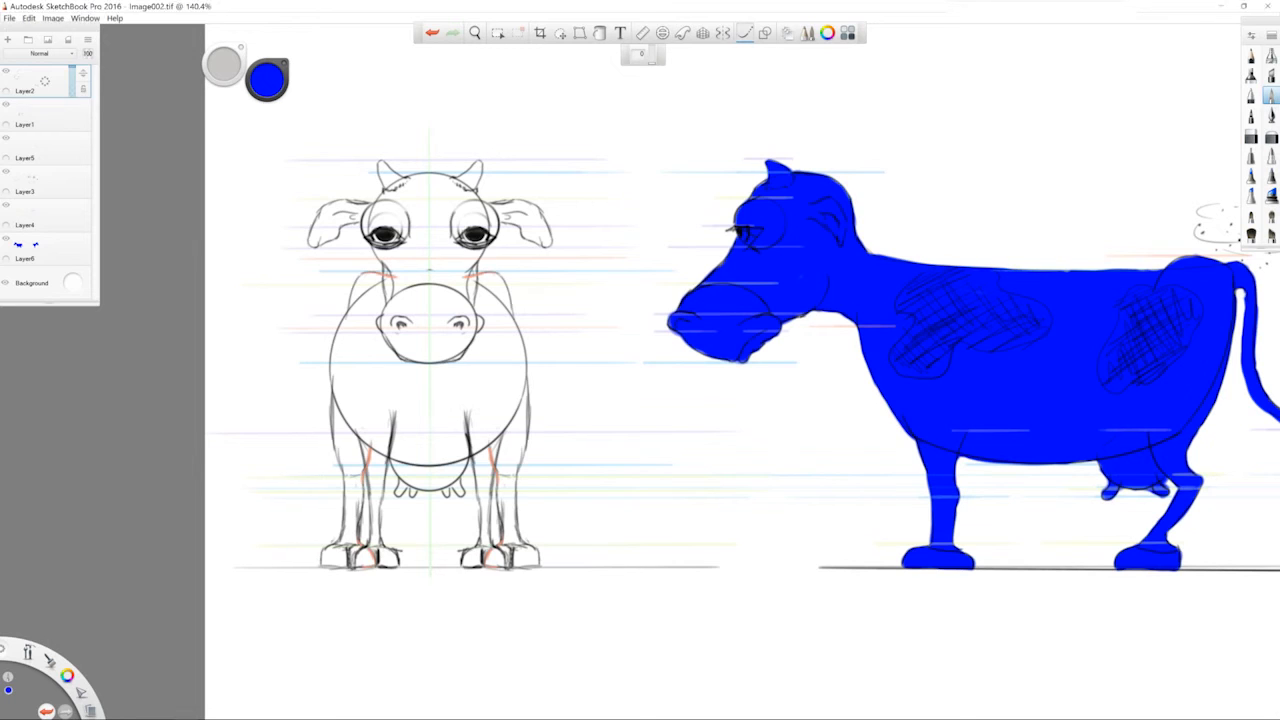
On Layer6, start the front-view silhouette by painting the middle of the muzzle blue
key("space")
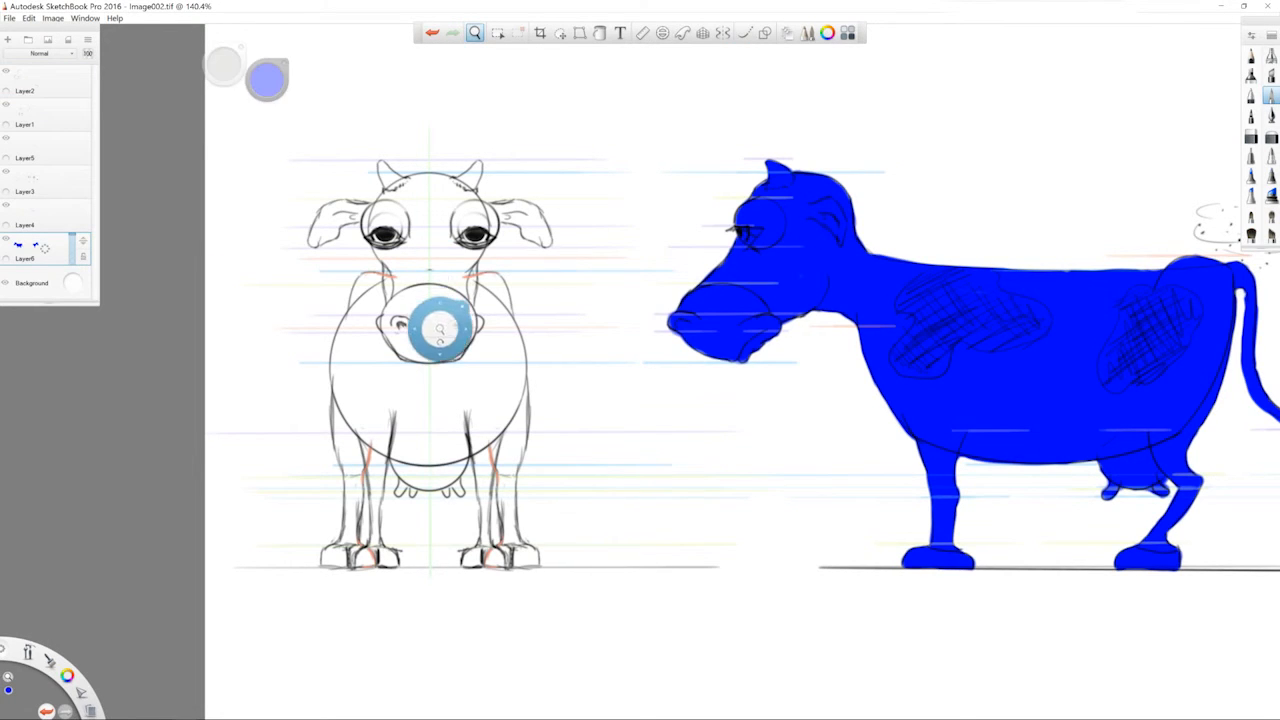
left_click_drag(440, 322, 538, 334)
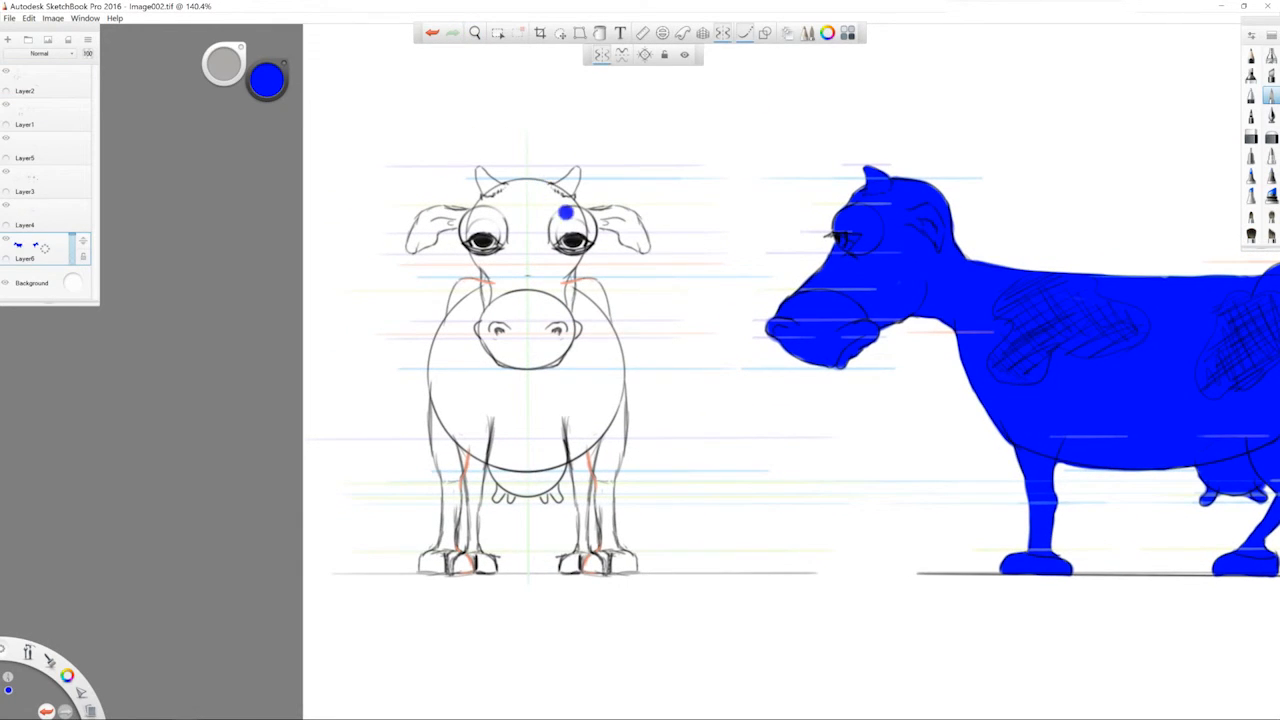
key("space")
left_click_drag(538, 322, 580, 326)
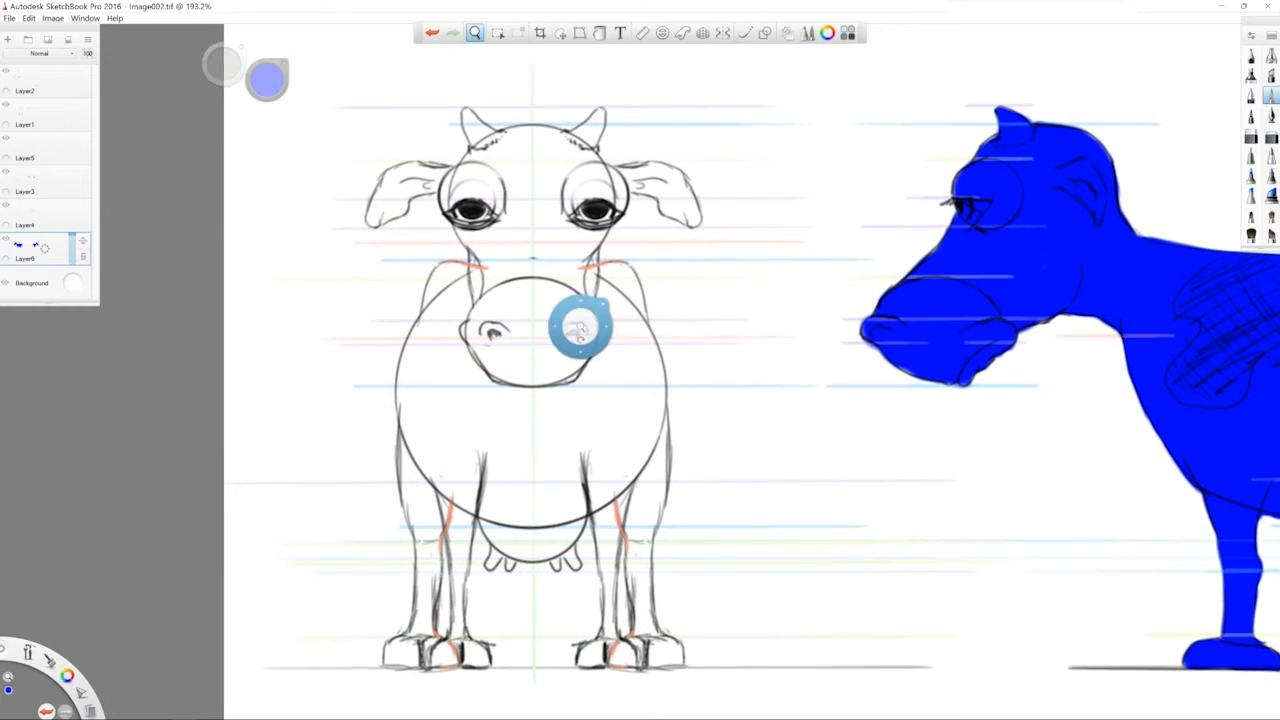
left_click_drag(524, 293, 563, 397)
Paint the front view's left shoulder, flank and outer leg blue down to the hoof
mouse_move(502, 274)
left_mouse_down()
mouse_move(442, 284)
mouse_move(433, 376)
mouse_move(410, 400)
mouse_move(420, 439)
mouse_move(458, 484)
mouse_move(433, 532)
left_mouse_up()
left_click(460, 473)
left_click_drag(422, 627, 429, 545)
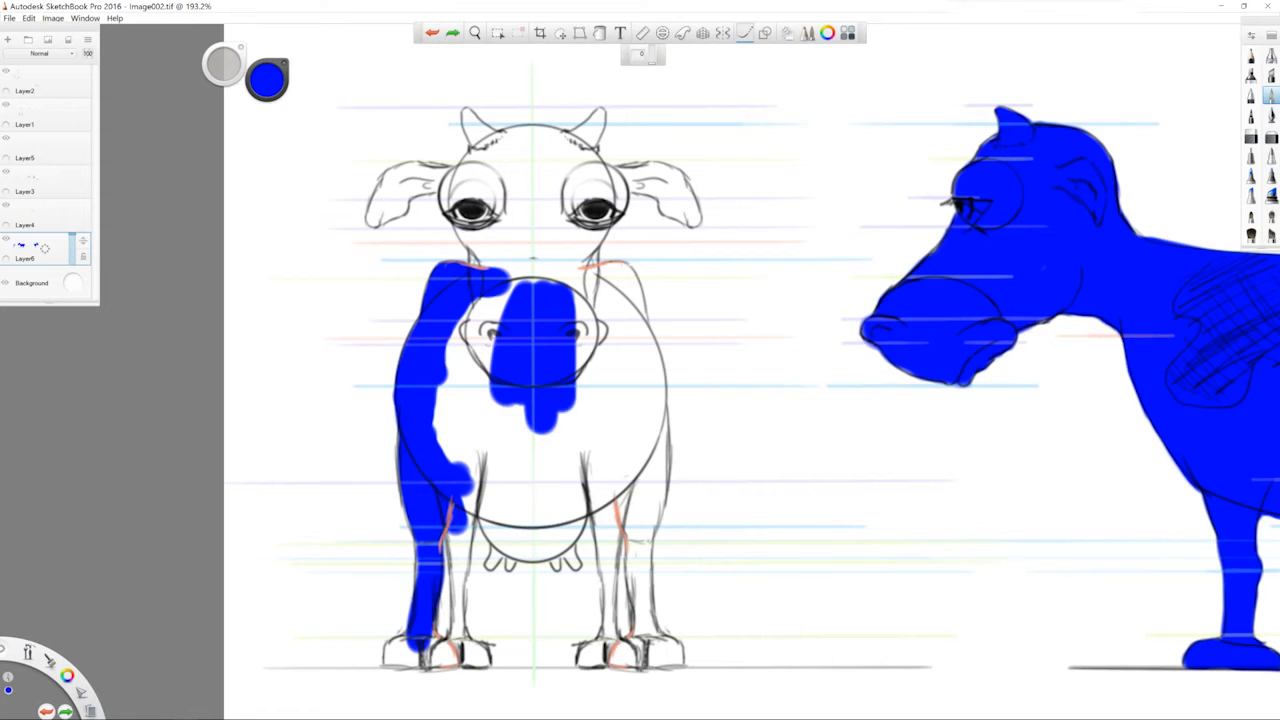
left_click(455, 615)
key("ctrl+z")
left_click_drag(410, 644, 399, 652)
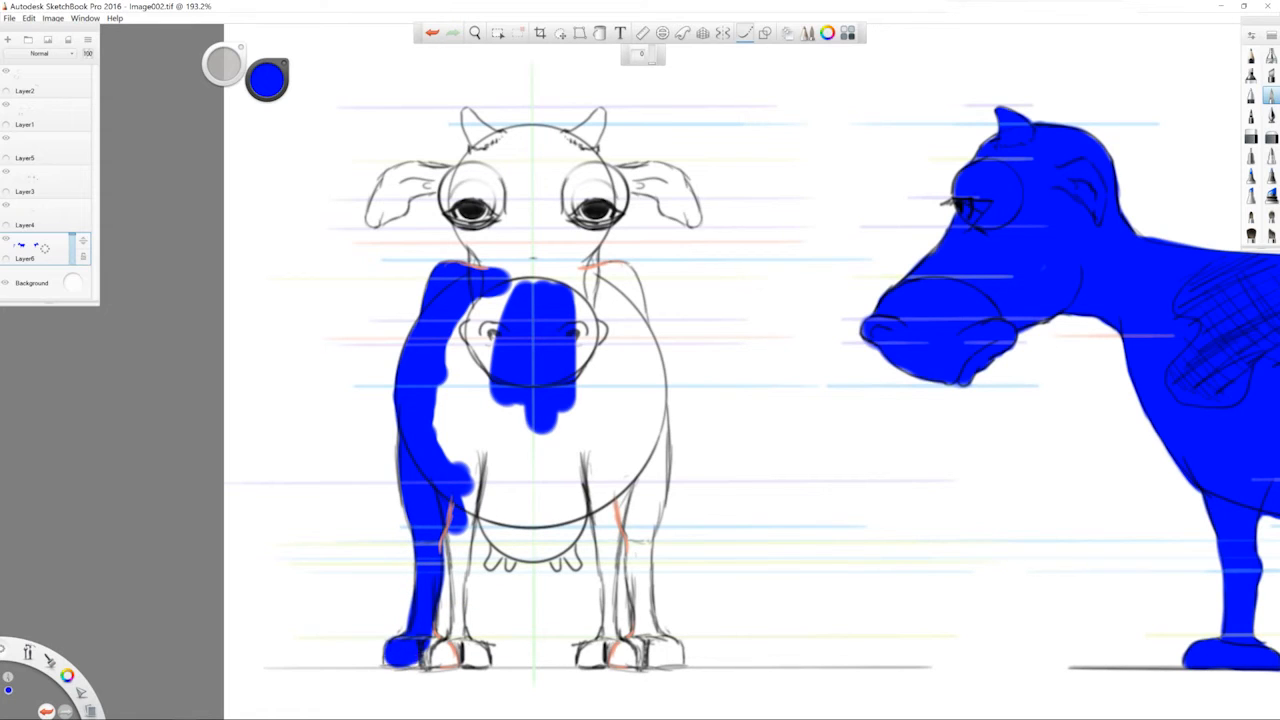
Fill the left side and middle of the front-view head with blue, and paint both horns
mouse_move(481, 180)
left_mouse_down()
mouse_move(458, 205)
mouse_move(476, 190)
mouse_move(465, 234)
mouse_move(498, 290)
mouse_move(486, 312)
left_mouse_up()
mouse_move(490, 165)
left_mouse_down()
mouse_move(508, 135)
mouse_move(535, 130)
mouse_move(555, 148)
mouse_move(550, 220)
mouse_move(543, 266)
left_mouse_up()
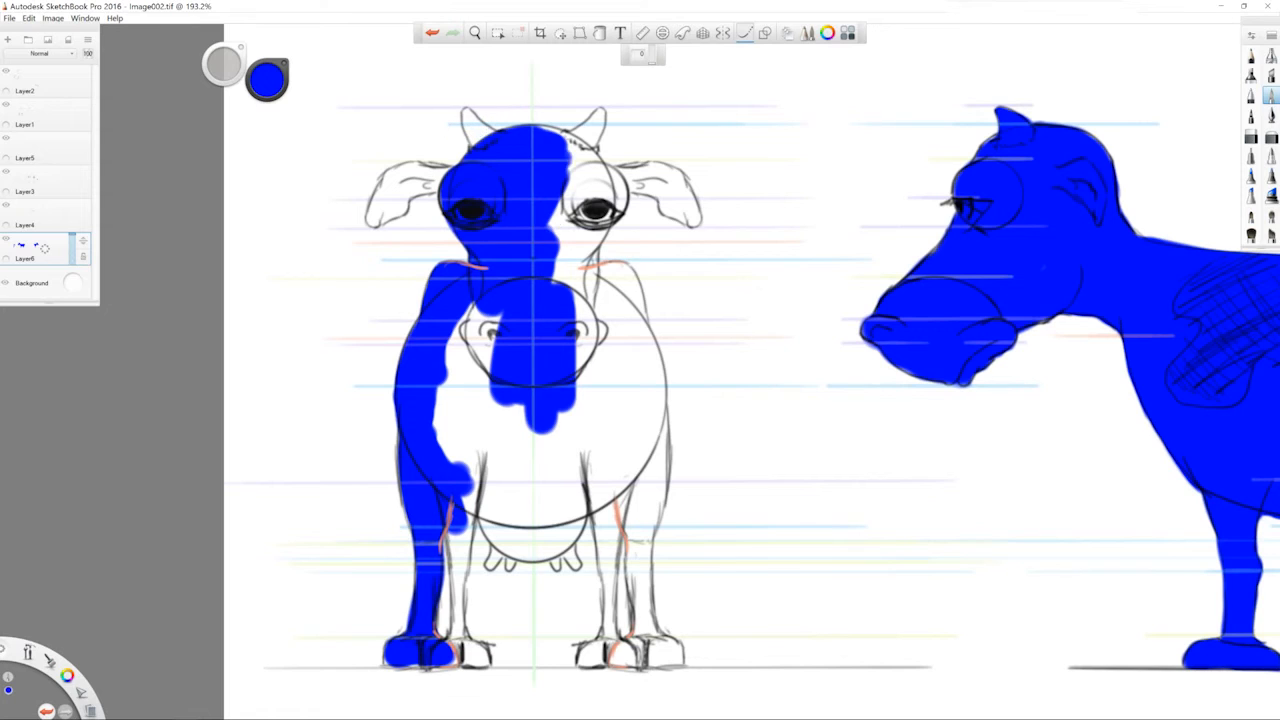
left_click_drag(466, 113, 474, 138)
mouse_move(597, 118)
left_mouse_down()
mouse_move(572, 135)
mouse_move(578, 160)
left_mouse_up()
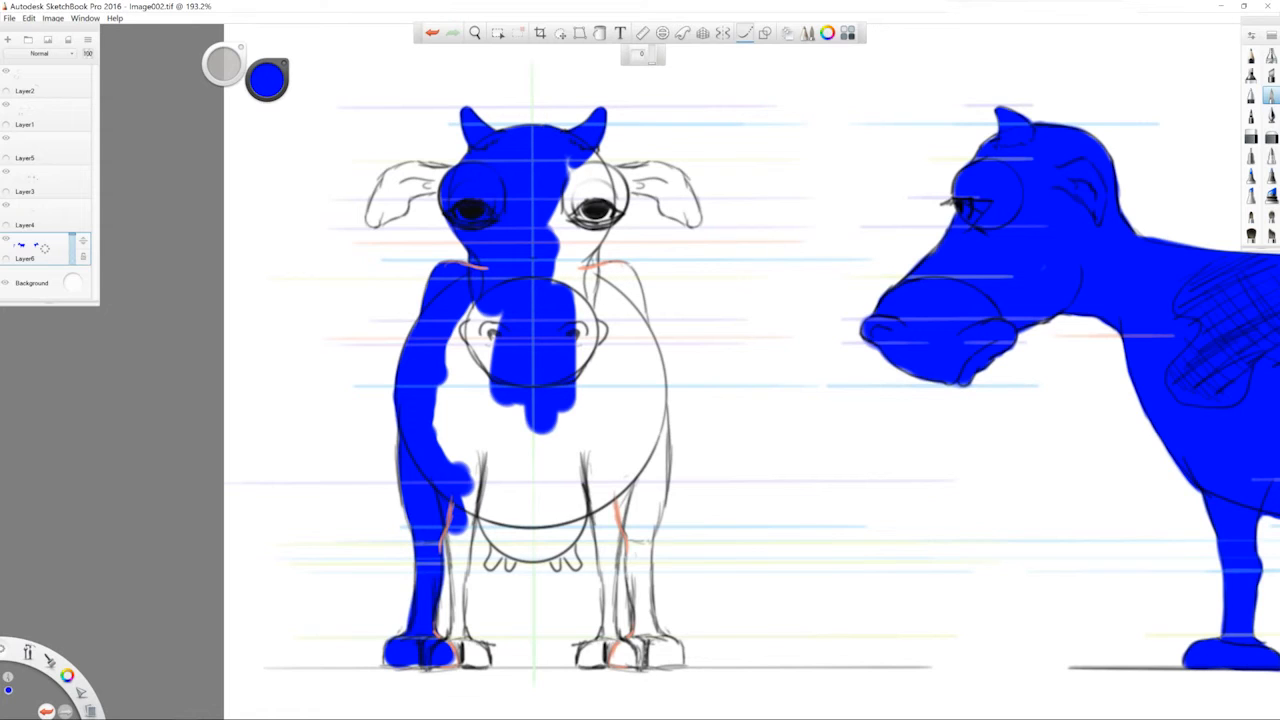
Paint both front-view ears and the right side of the head blue, down past the cheek
mouse_move(379, 194)
left_mouse_down()
mouse_move(372, 220)
mouse_move(428, 164)
left_mouse_up()
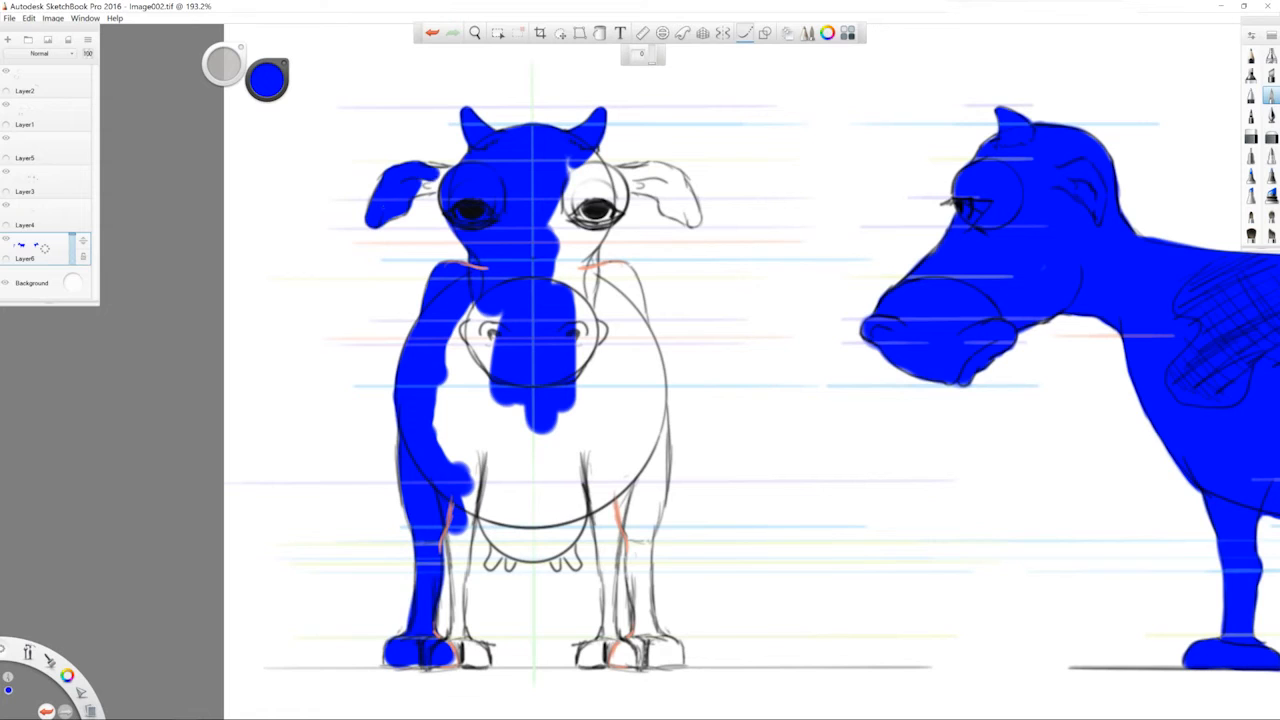
left_click_drag(589, 166, 606, 182)
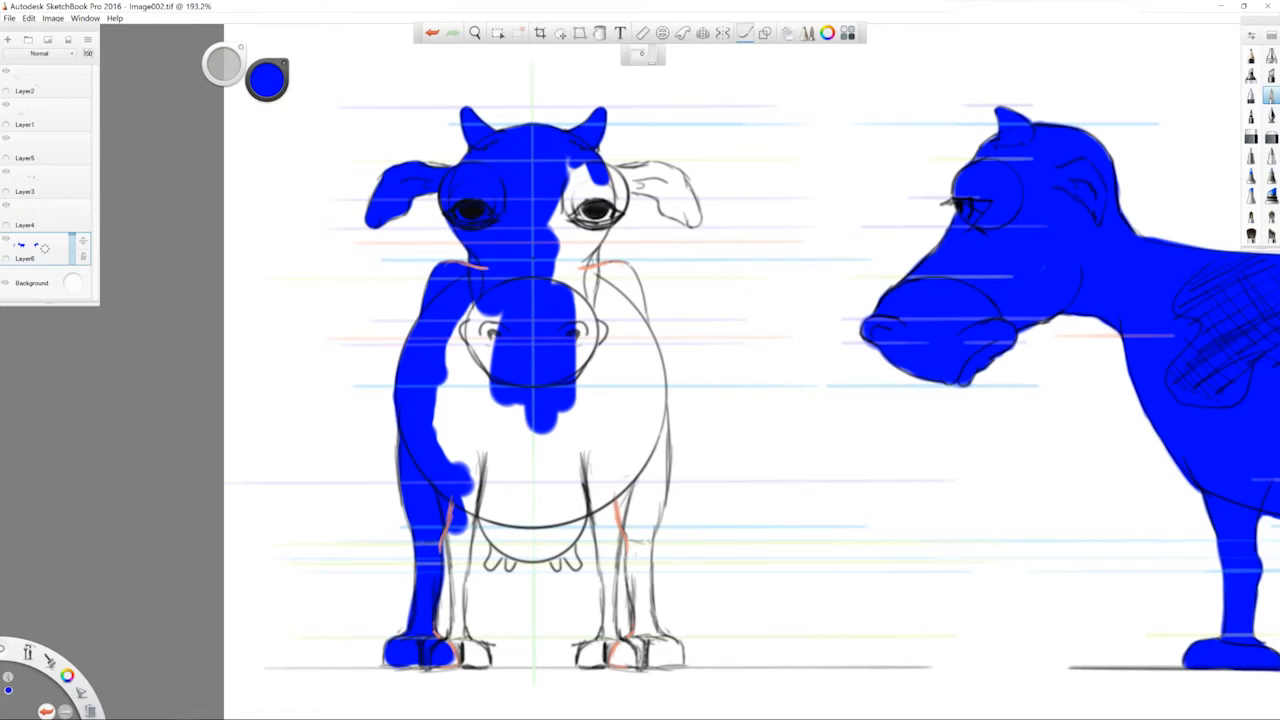
mouse_move(608, 220)
left_mouse_down()
mouse_move(580, 218)
mouse_move(566, 180)
mouse_move(658, 164)
mouse_move(695, 221)
mouse_move(673, 214)
mouse_move(688, 219)
mouse_move(660, 186)
left_mouse_up()
key("ctrl+z")
key("ctrl+z")
key("ctrl+z")
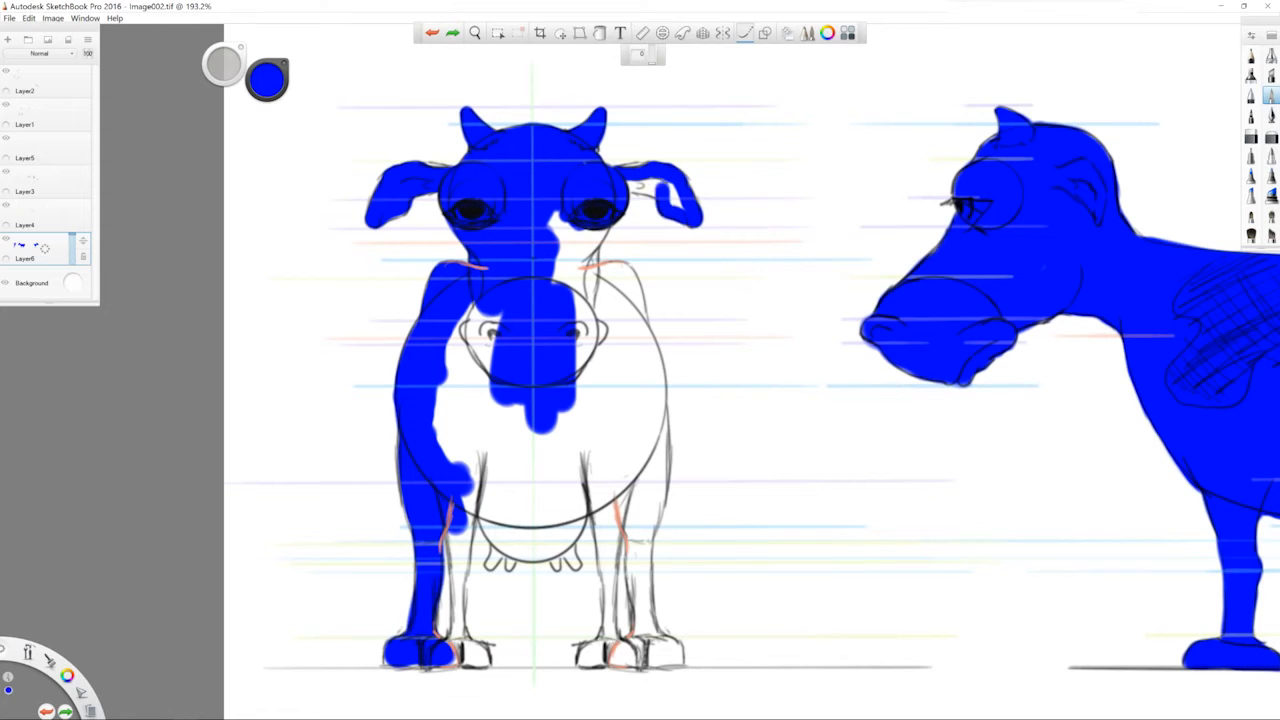
mouse_move(602, 256)
left_mouse_down()
mouse_move(580, 234)
mouse_move(572, 288)
mouse_move(594, 252)
left_mouse_up()
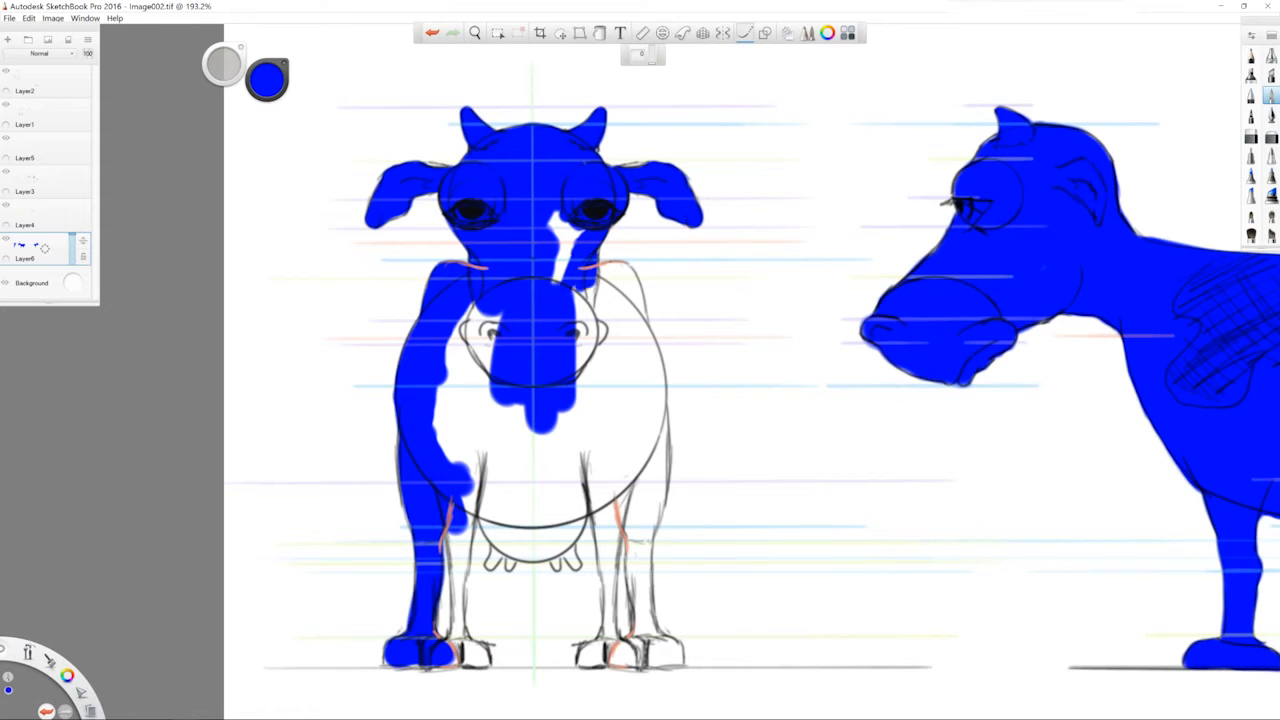
Paint both inner legs of the front view blue, from the belly down to the hooves
left_click_drag(584, 330, 566, 262)
left_click_drag(468, 570, 477, 395)
mouse_move(452, 484)
left_mouse_down()
mouse_move(496, 483)
mouse_move(465, 436)
mouse_move(468, 331)
mouse_move(486, 298)
mouse_move(496, 308)
mouse_move(500, 276)
left_mouse_up()
left_click_drag(602, 321, 606, 472)
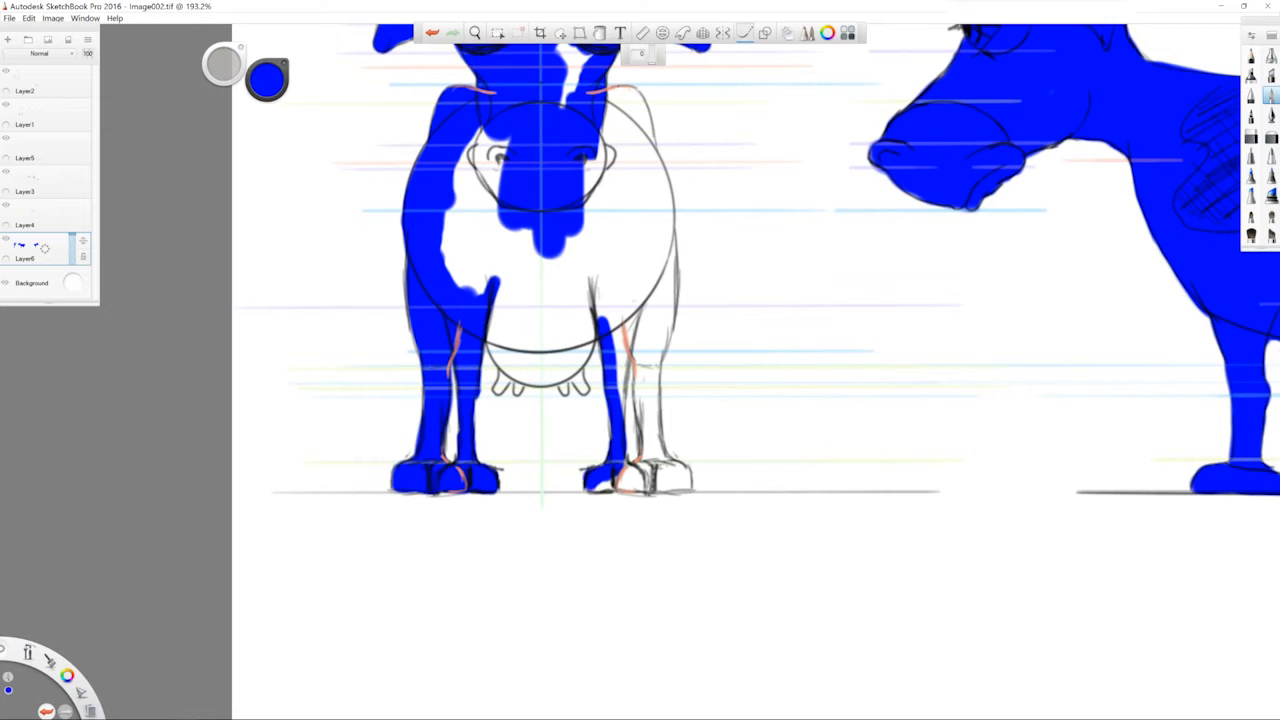
Paint the front view's right outer leg blue, from its hoof up to the lower flank
mouse_move(652, 487)
left_mouse_down()
mouse_move(688, 474)
mouse_move(648, 438)
mouse_move(644, 330)
mouse_move(630, 320)
left_mouse_up()
left_click_drag(631, 372, 623, 311)
key("ctrl+z")
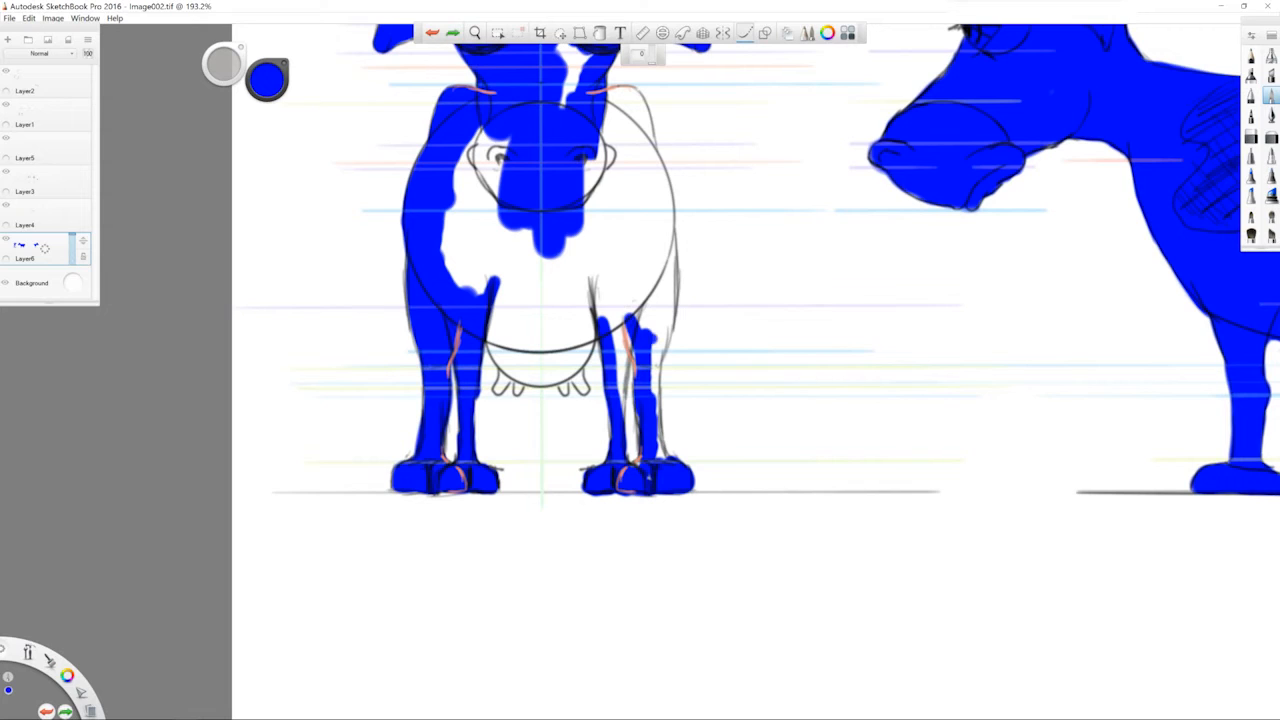
key("ctrl+y")
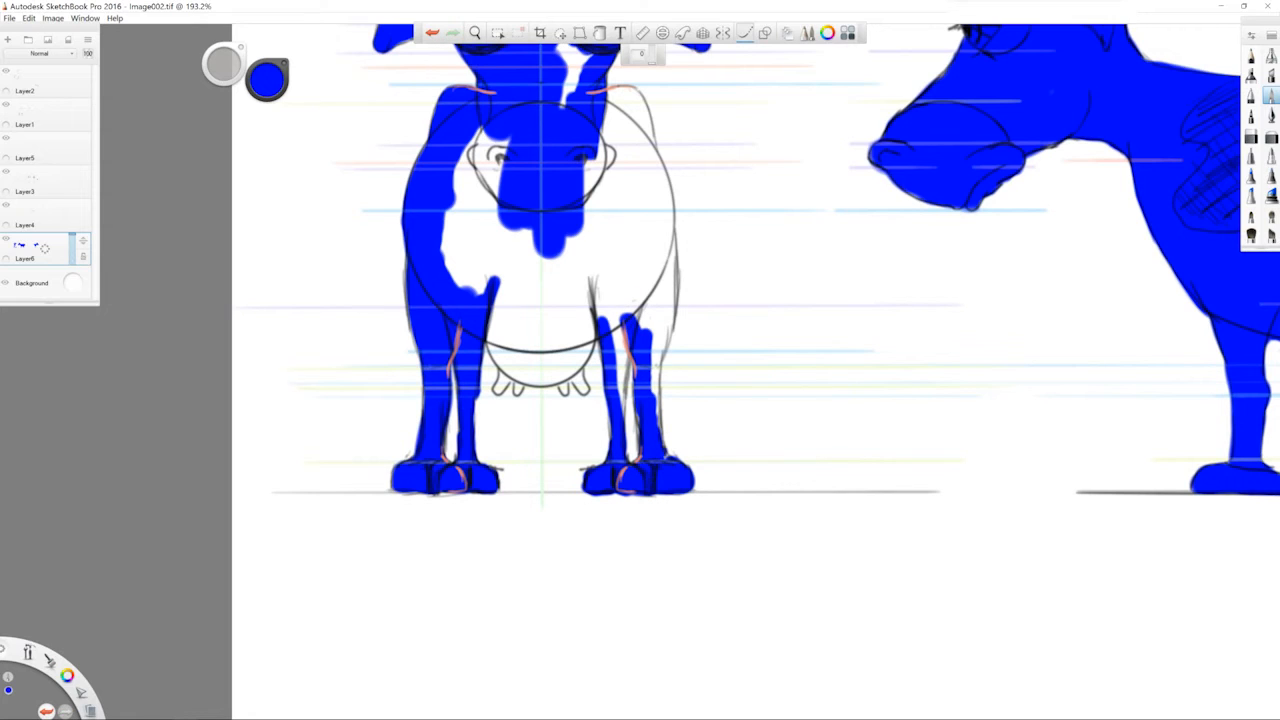
left_click_drag(658, 396, 664, 272)
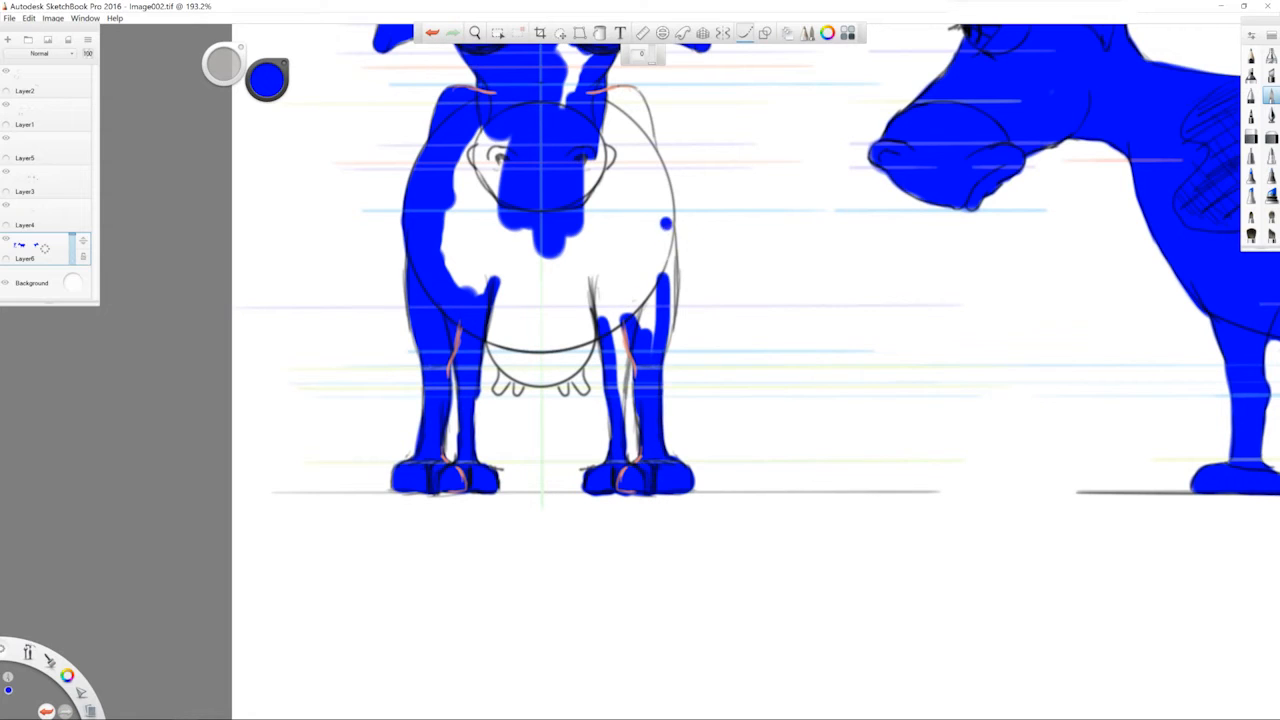
left_click_drag(665, 224, 670, 286)
key("ctrl+z")
mouse_move(622, 382)
left_mouse_down()
mouse_move(642, 288)
mouse_move(609, 280)
mouse_move(648, 256)
mouse_move(649, 345)
left_mouse_up()
Paint the front-view udder and its teats blue, up to the lower edge of the belly
left_click(584, 371)
left_click_drag(583, 388, 570, 350)
left_click_drag(564, 391, 561, 366)
left_click_drag(517, 391, 529, 360)
mouse_move(498, 390)
left_mouse_down()
mouse_move(519, 337)
mouse_move(490, 320)
left_mouse_up()
left_click_drag(590, 366, 585, 322)
left_click_drag(522, 360, 580, 338)
Paint the front view's right shoulder and side blue, and fill the remaining white gaps in the chest, muzzle and face
left_click_drag(615, 147, 611, 233)
left_click_drag(636, 178, 660, 308)
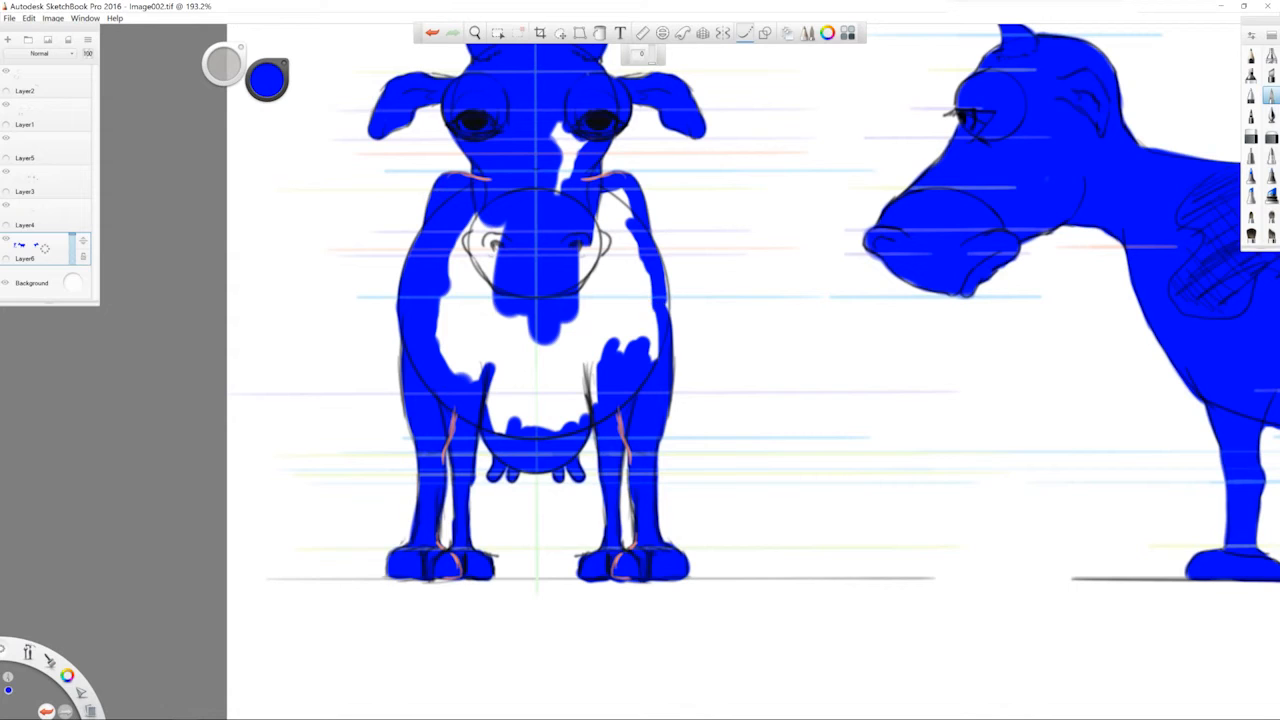
key("b")
mouse_move(545, 356)
left_mouse_down()
mouse_move(598, 312)
mouse_move(562, 405)
mouse_move(510, 372)
mouse_move(458, 215)
left_mouse_up()
left_click_drag(450, 360, 452, 372)
mouse_move(596, 290)
left_mouse_down()
mouse_move(592, 230)
mouse_move(615, 195)
left_mouse_up()
left_click_drag(634, 252, 650, 348)
left_click_drag(562, 186, 567, 136)
left_click_drag(416, 175, 490, 240)
left_click(490, 240)
Hide the line-art layers to examine the blue silhouettes on their own, and show the line art again
left_click_drag(6, 205, 6, 71)
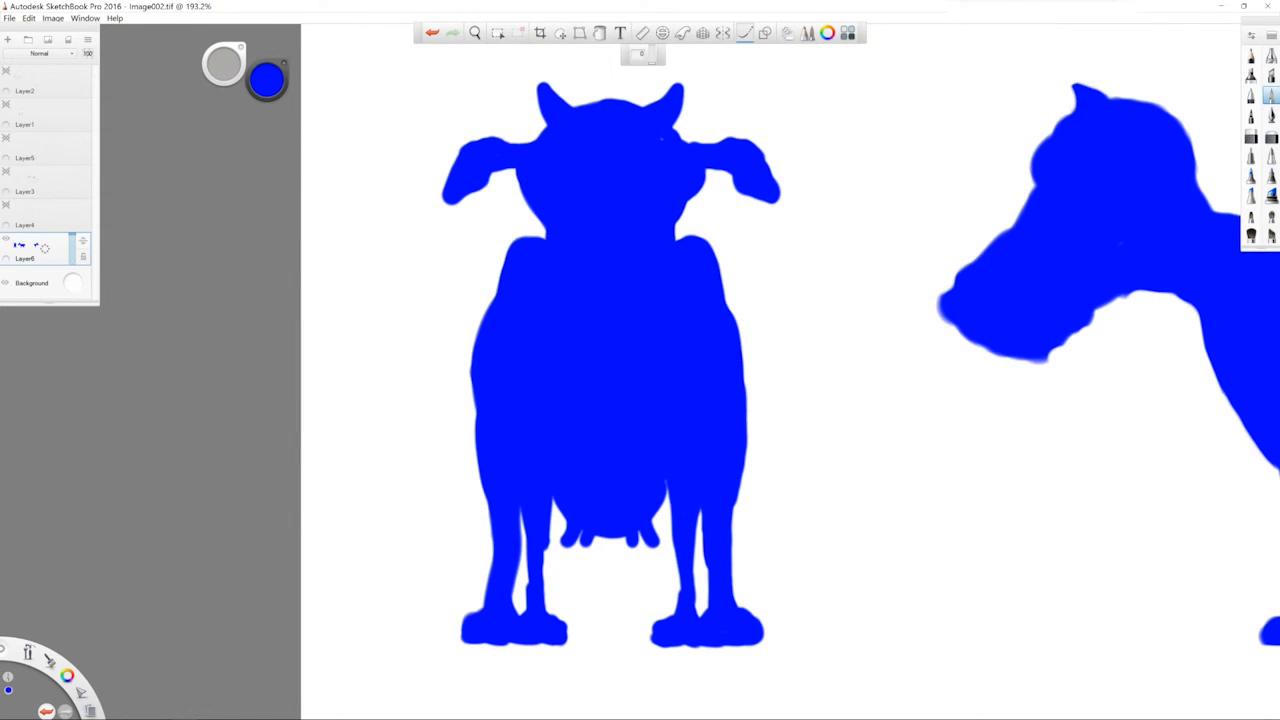
key("space")
mouse_move(815, 397)
left_mouse_down()
mouse_move(258, 400)
mouse_move(762, 369)
mouse_move(558, 345)
mouse_move(603, 375)
left_mouse_up()
key("ctrl+z")
left_click(533, 202)
key("ctrl+z")
left_click(745, 223)
key("ctrl+z")
left_click(6, 172)
left_click_drag(6, 172, 6, 71)
left_click(6, 205)
Copy the front-view head details from Layer5 with a rectangular selection and place the copy over the rear-view head circle
key("space")
left_click_drag(657, 407, 604, 455)
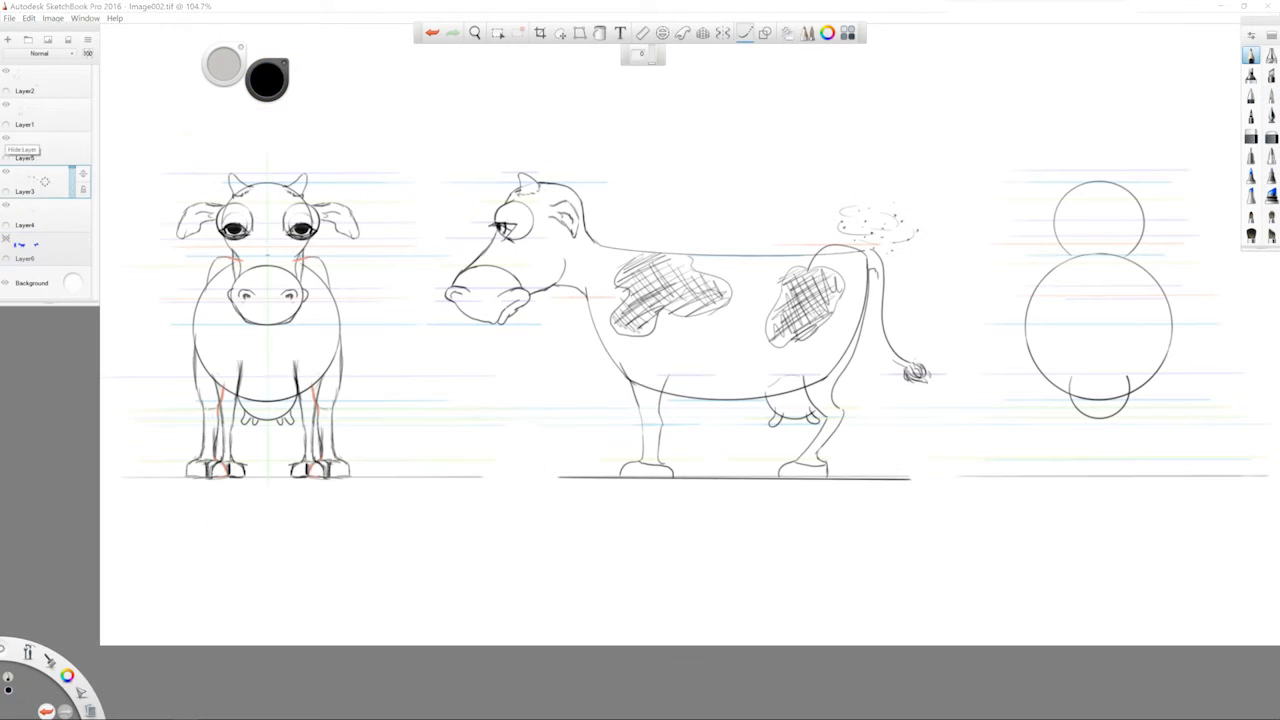
left_click(44, 148)
left_click(499, 34)
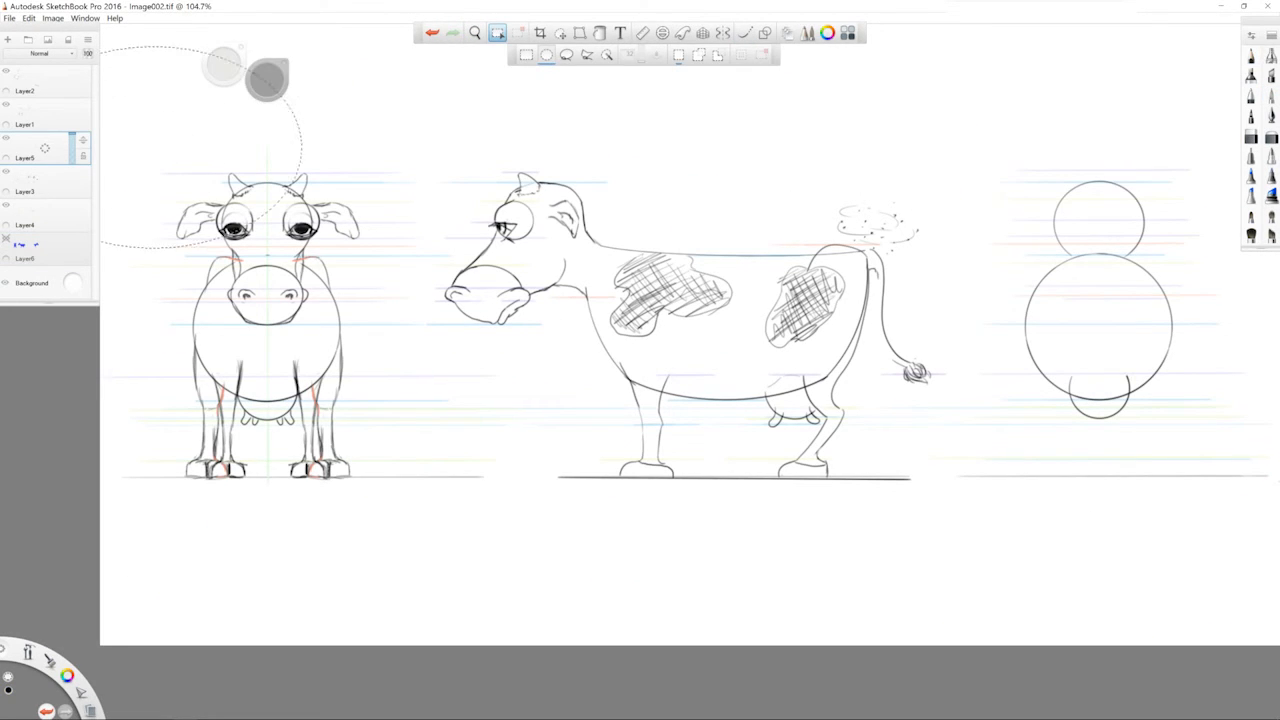
left_click_drag(152, 148, 412, 338)
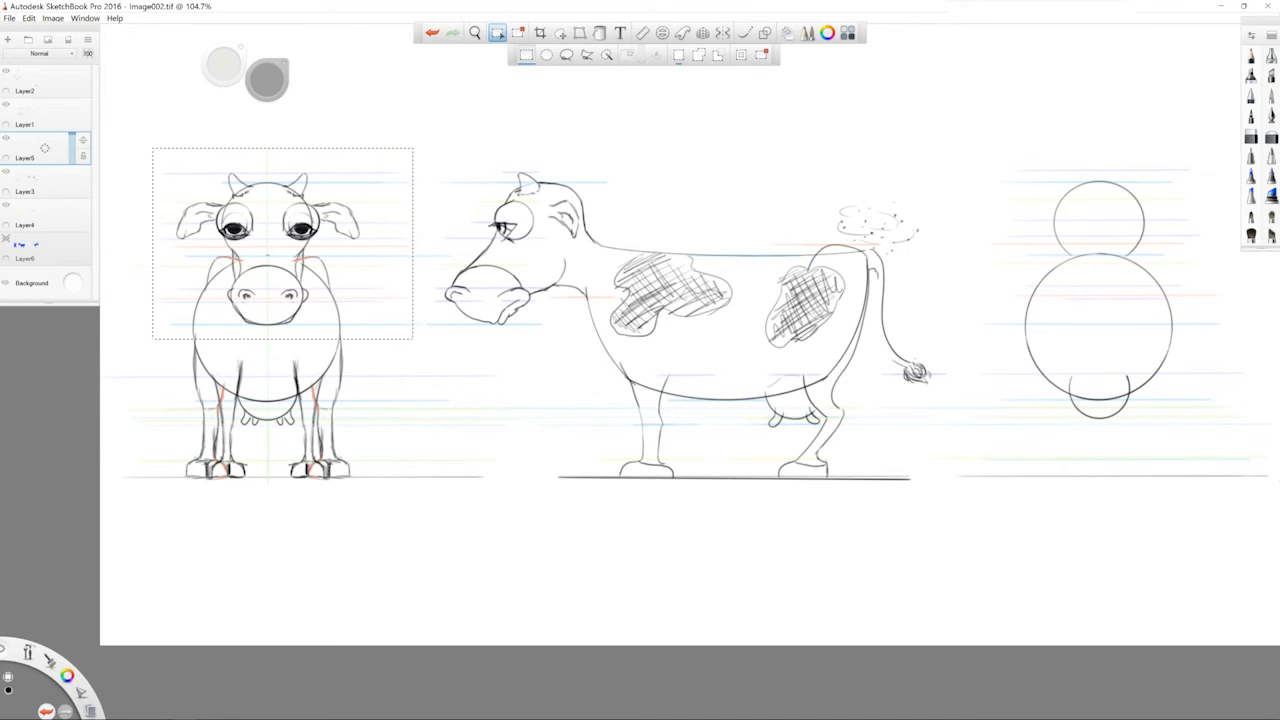
key("ctrl+v")
left_click_drag(686, 288, 1125, 227)
key("ctrl+d")
Erase the eyes, brow marks and inner-ear lines from the copied rear-view head, keeping the horns and ear outlines
key("space")
mouse_move(1036, 304)
left_mouse_down()
mouse_move(809, 327)
mouse_move(843, 340)
mouse_move(780, 310)
left_mouse_up()
key("b")
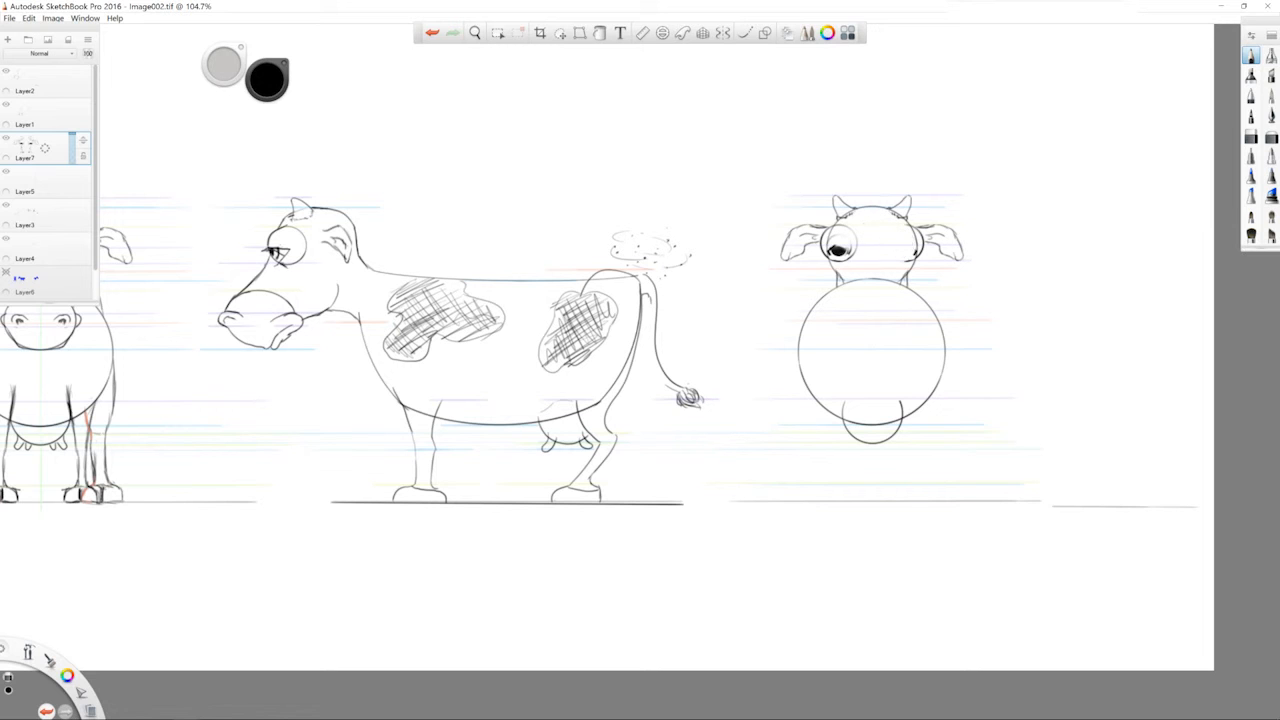
scroll(889, 248, "up", 5)
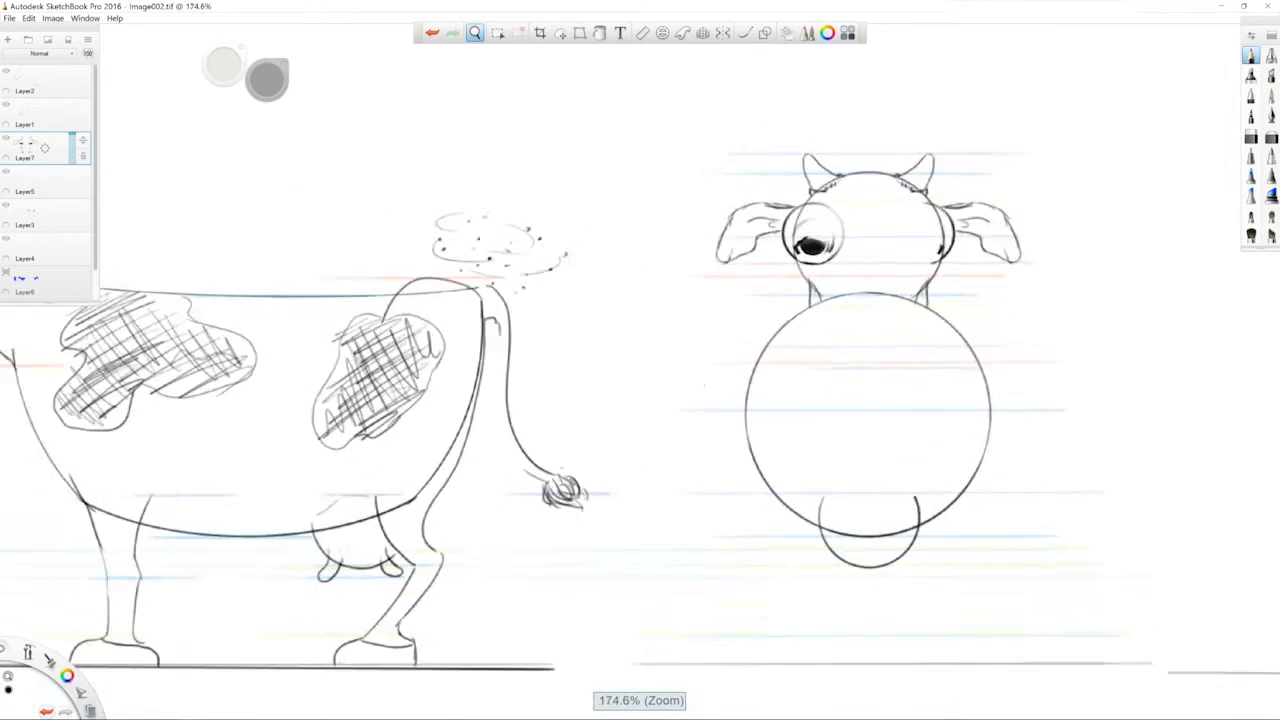
left_click_drag(955, 242, 954, 247)
mouse_move(822, 196)
left_mouse_down()
mouse_move(809, 246)
mouse_move(790, 258)
left_mouse_up()
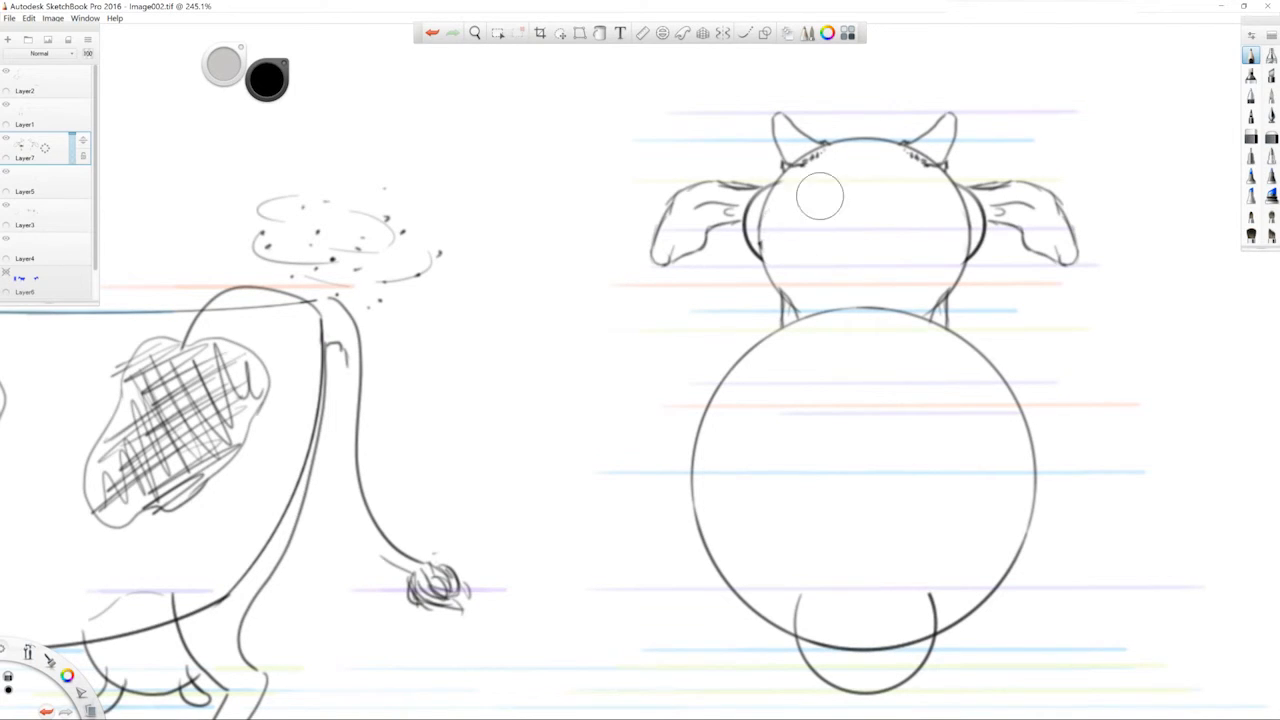
key("bracketleft")
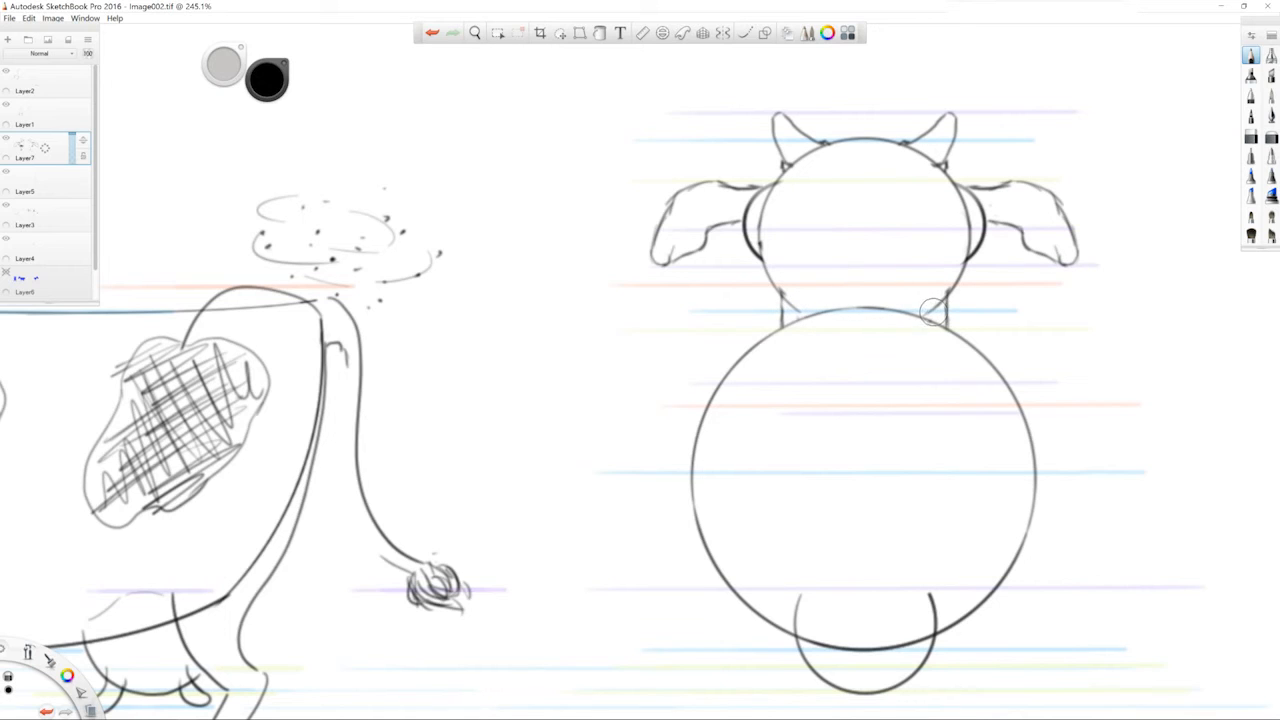
Copy the front-view shoulders and legs from Layer1 and align the copy with the rear-view body circle
key("space")
left_click_drag(797, 263, 895, 413)
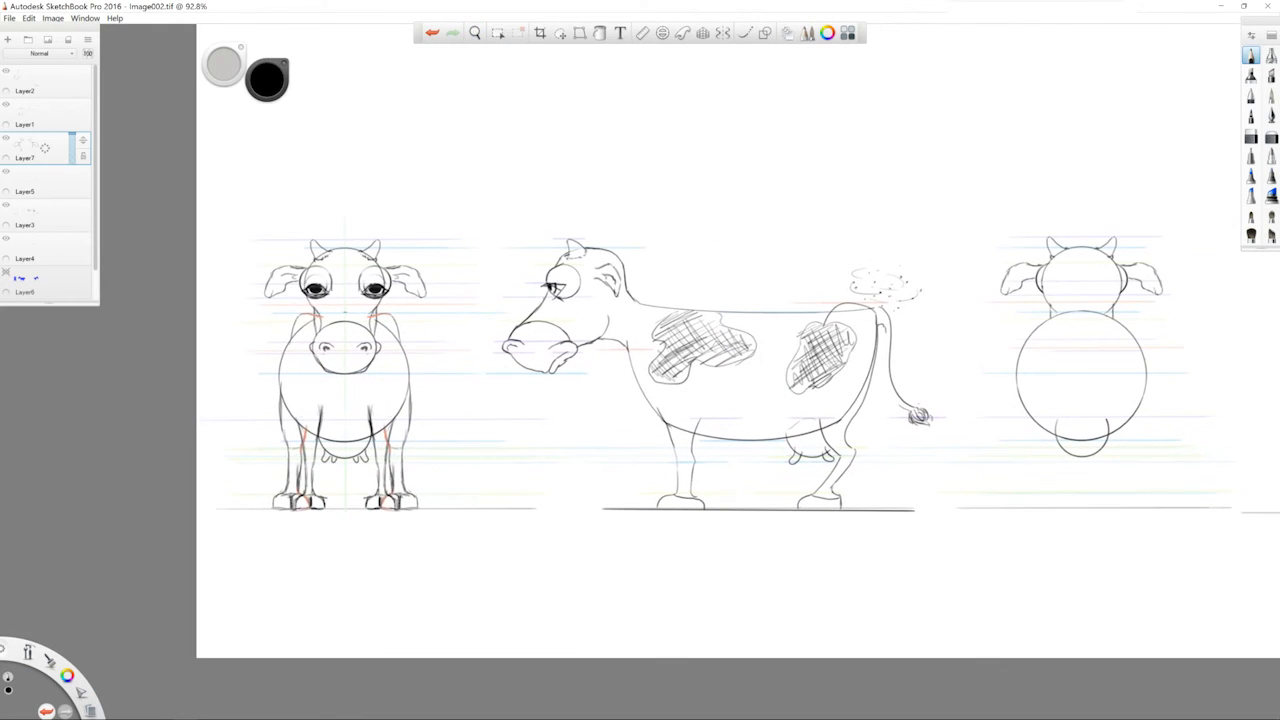
left_click(7, 105)
left_click(7, 105)
left_click(7, 105)
left_click(7, 105)
left_click(30, 112)
key("m")
left_click_drag(244, 308, 474, 547)
key("ctrl+c")
key("ctrl+v")
left_click_drag(768, 301, 866, 339)
scroll(1130, 387, "up", 5)
left_click_drag(714, 312, 996, 348)
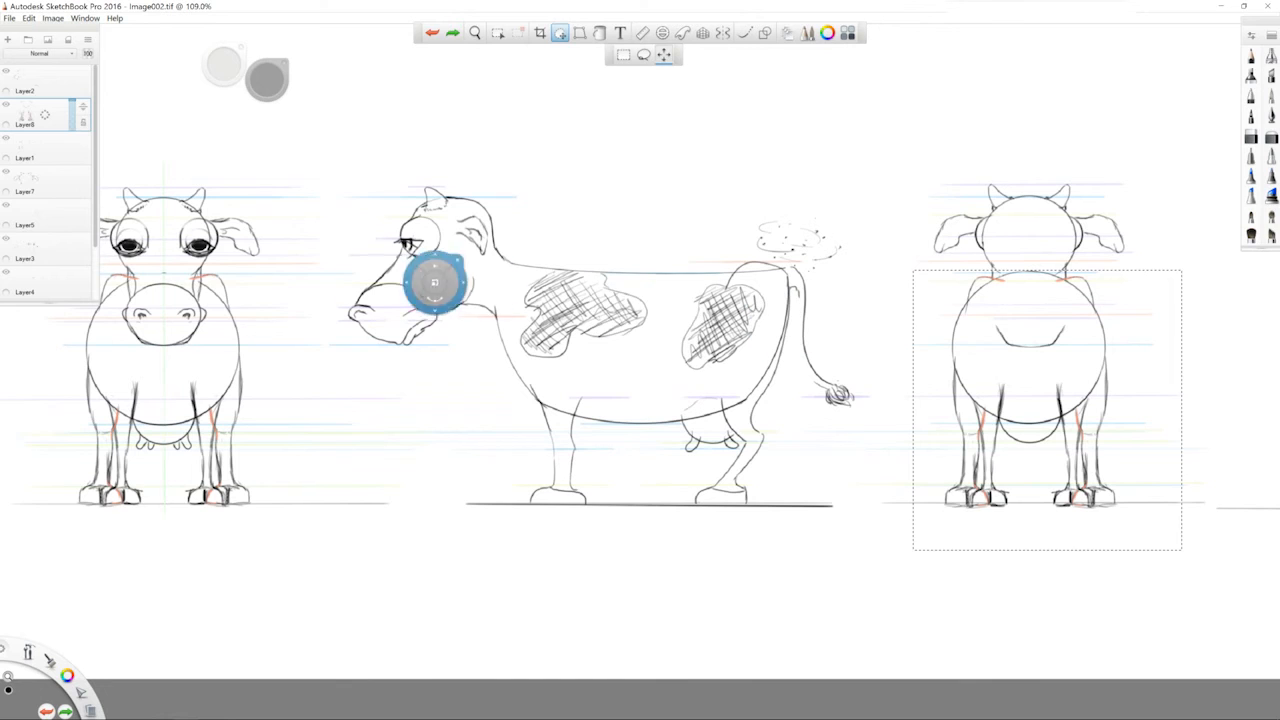
key("Escape")
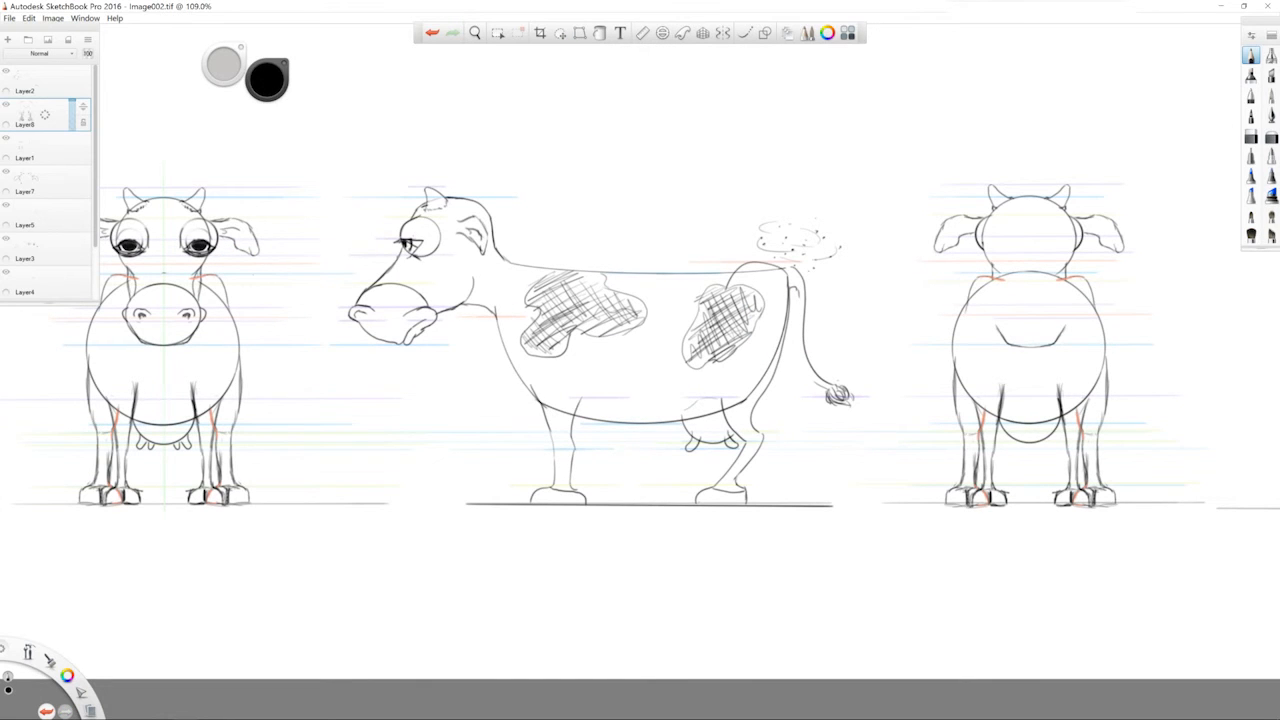
Raise both front-view shoulder outlines on Layer1 to the orange guide line and extend the left one down to the body
left_click_drag(212, 284, 728, 290)
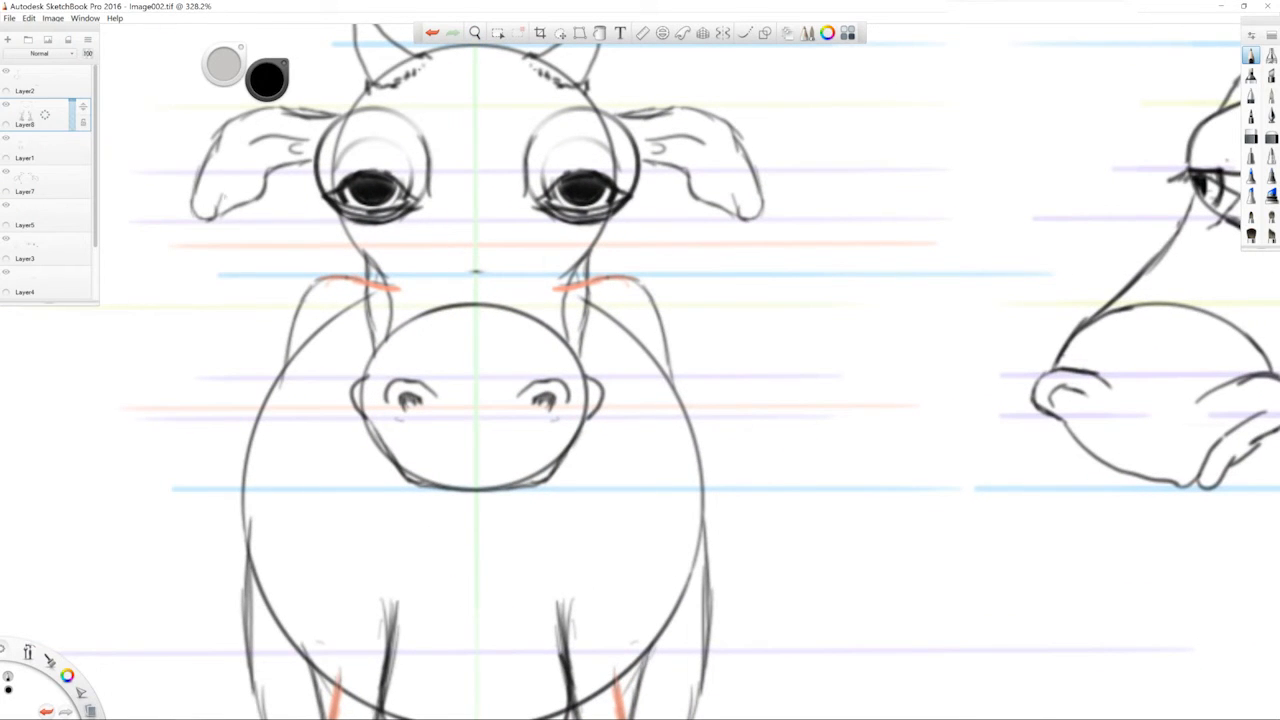
left_click(24, 149)
left_click(6, 139)
left_click(6, 139)
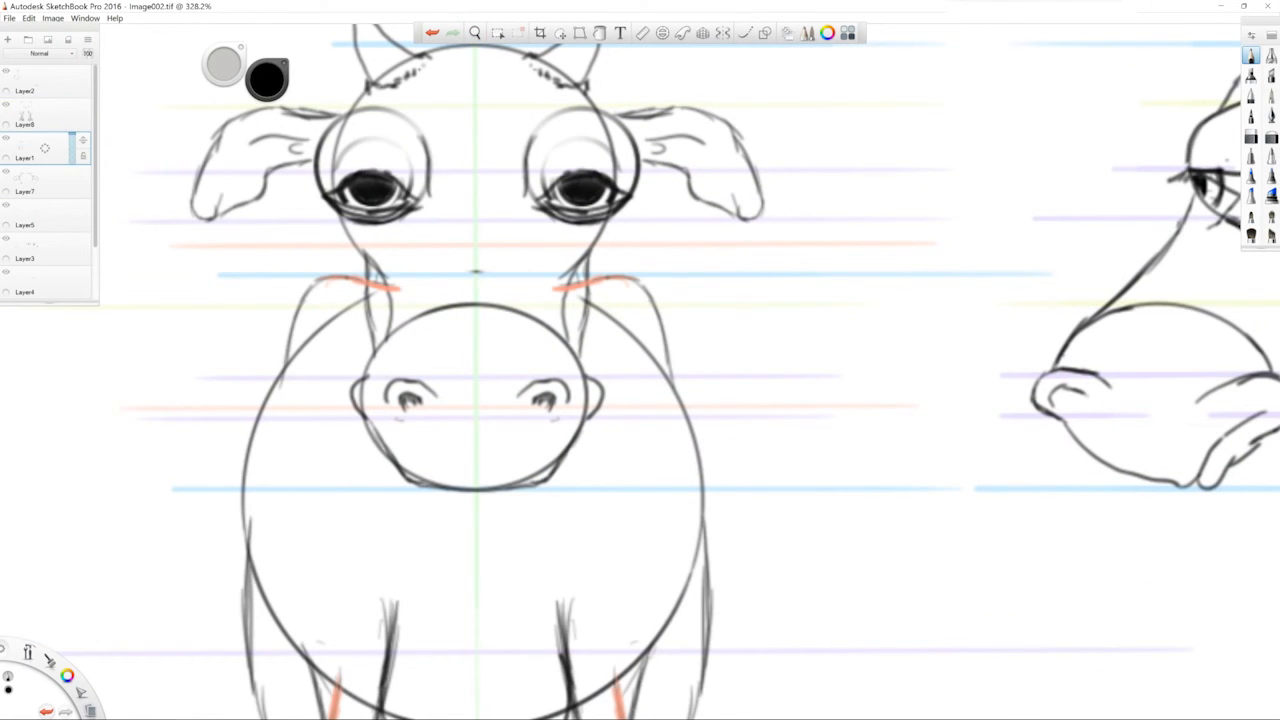
left_click(498, 33)
left_click(560, 33)
left_click_drag(258, 296, 338, 259)
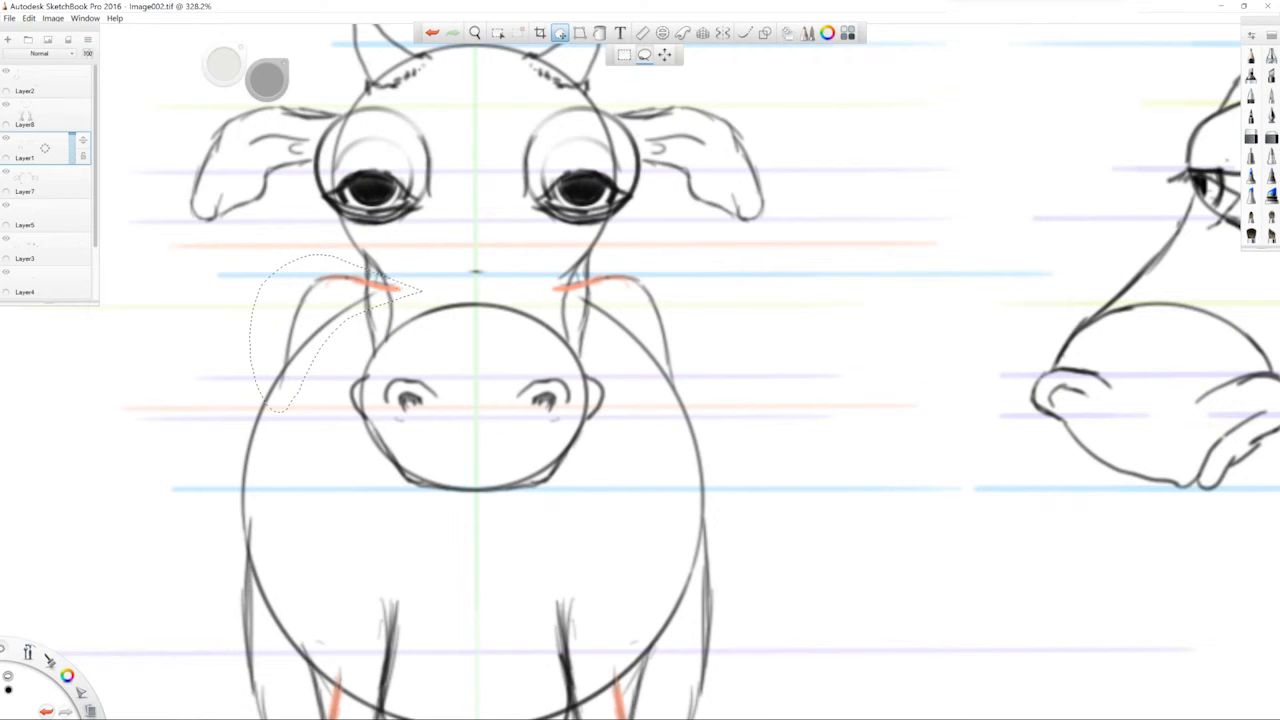
mouse_move(522, 290)
left_mouse_down()
mouse_move(600, 320)
mouse_move(690, 256)
mouse_move(330, 256)
left_mouse_up()
left_click_drag(447, 300, 448, 270)
key("Escape")
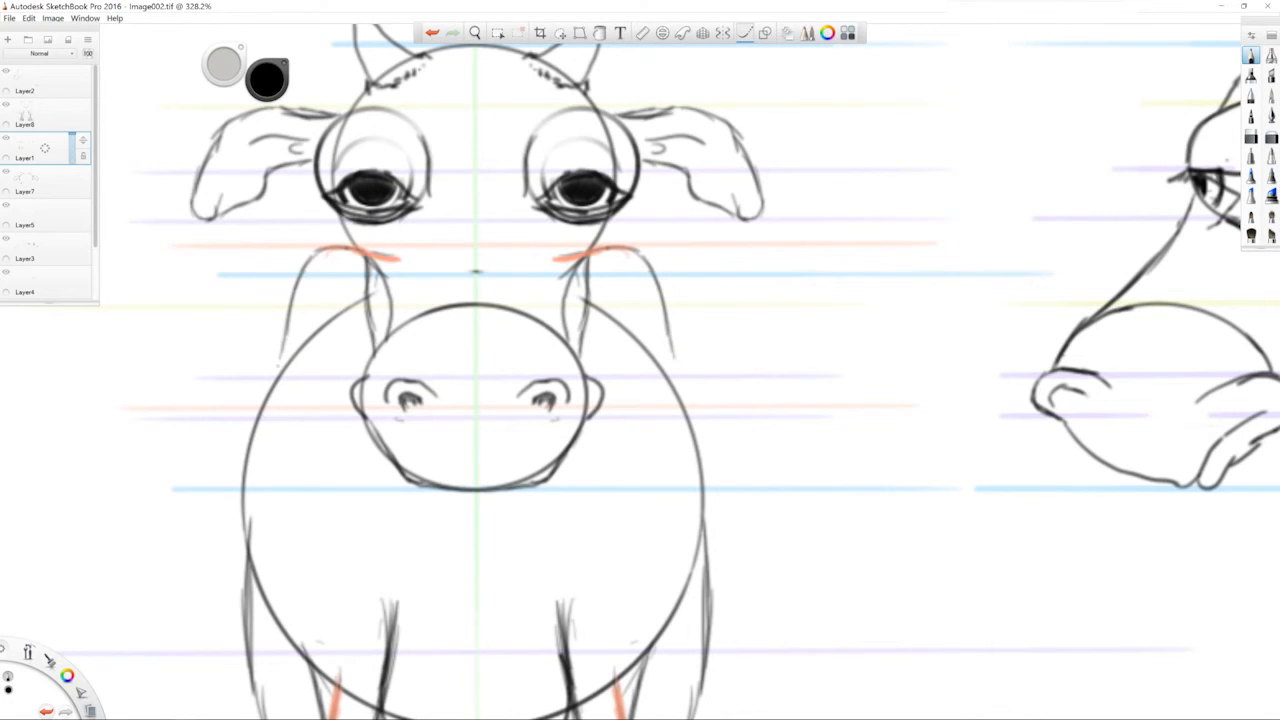
key("ctrl+z")
left_click_drag(289, 332, 280, 372)
Show Layer6 and extend its blue fill up to the raised outlines of both front-view shoulders
left_click(45, 249)
left_click_drag(49, 302, 51, 397)
left_click(6, 306)
left_click(45, 315)
left_click(1271, 96)
left_click(630, 283, "alt")
mouse_move(597, 268)
left_mouse_down()
mouse_move(633, 268)
mouse_move(650, 300)
mouse_move(630, 258)
mouse_move(676, 384)
left_mouse_up()
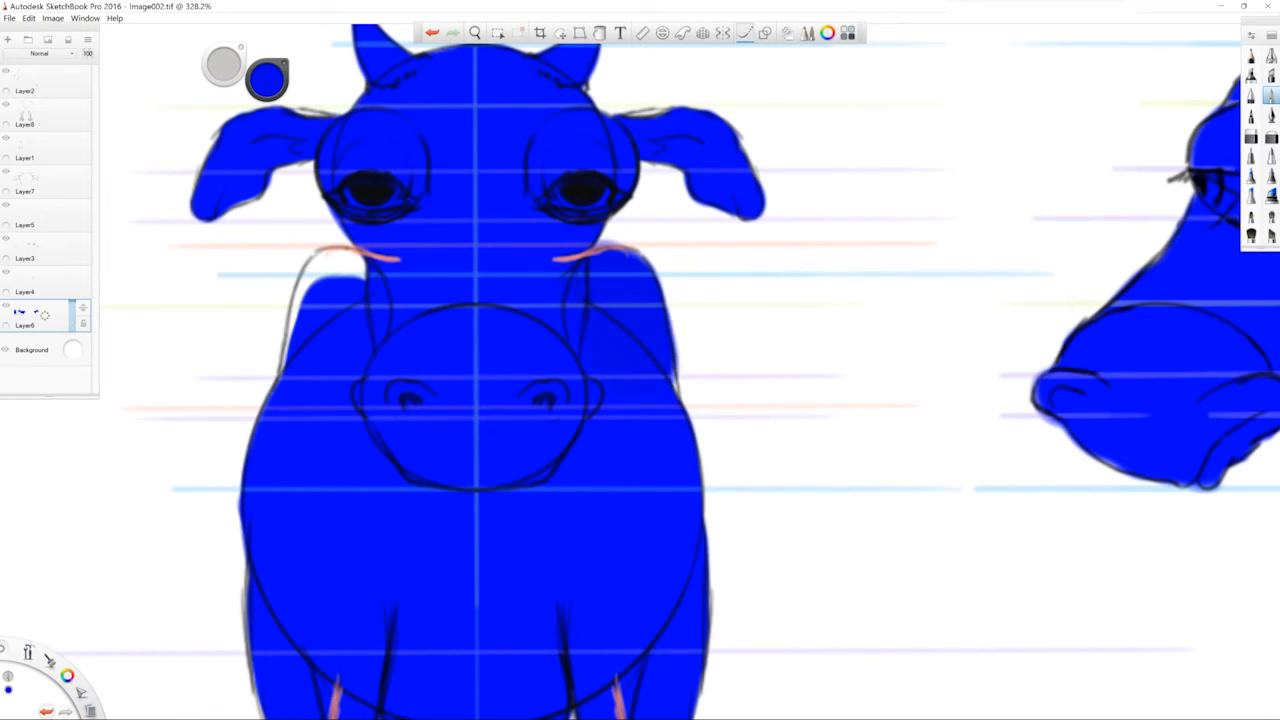
mouse_move(362, 254)
left_mouse_down()
mouse_move(315, 278)
mouse_move(284, 380)
left_mouse_up()
left_click(252, 343)
key("ctrl+z")
Hide the line-art layers to examine the front-view silhouette with its raised shoulders
left_click_drag(6, 272, 6, 72)
left_click(6, 138)
left_click(317, 243)
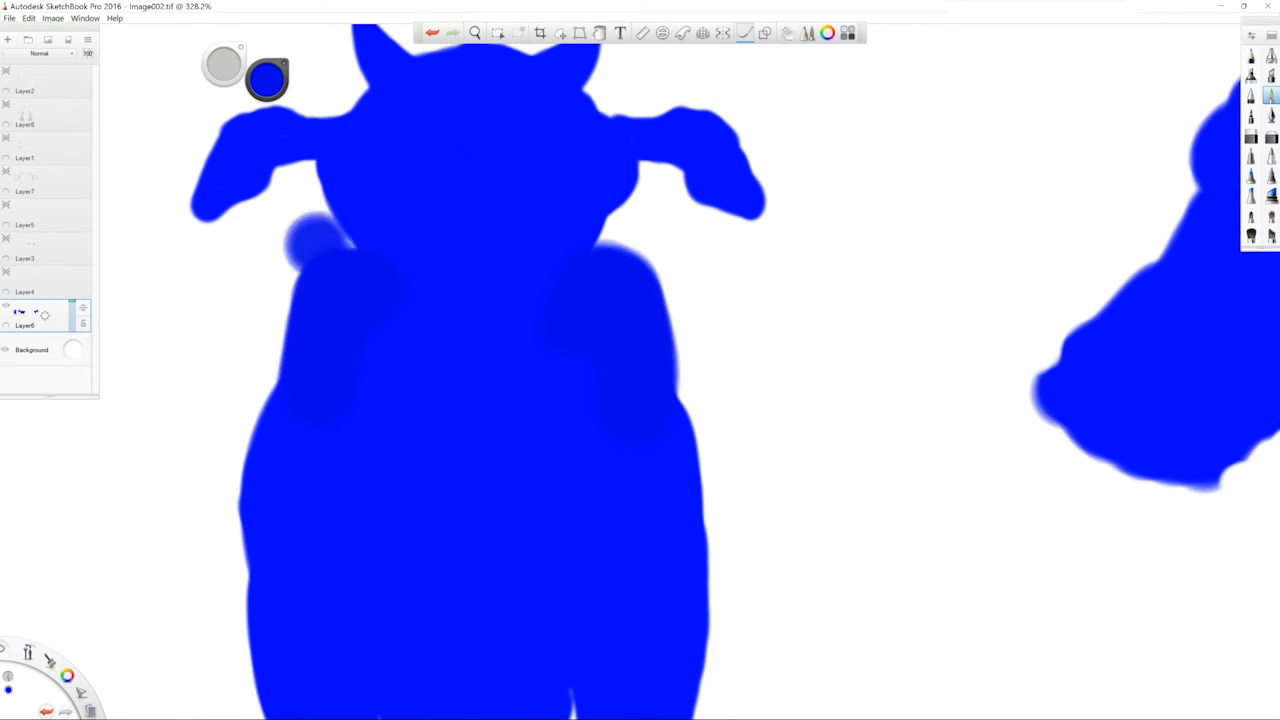
scroll(560, 337, "down", 8)
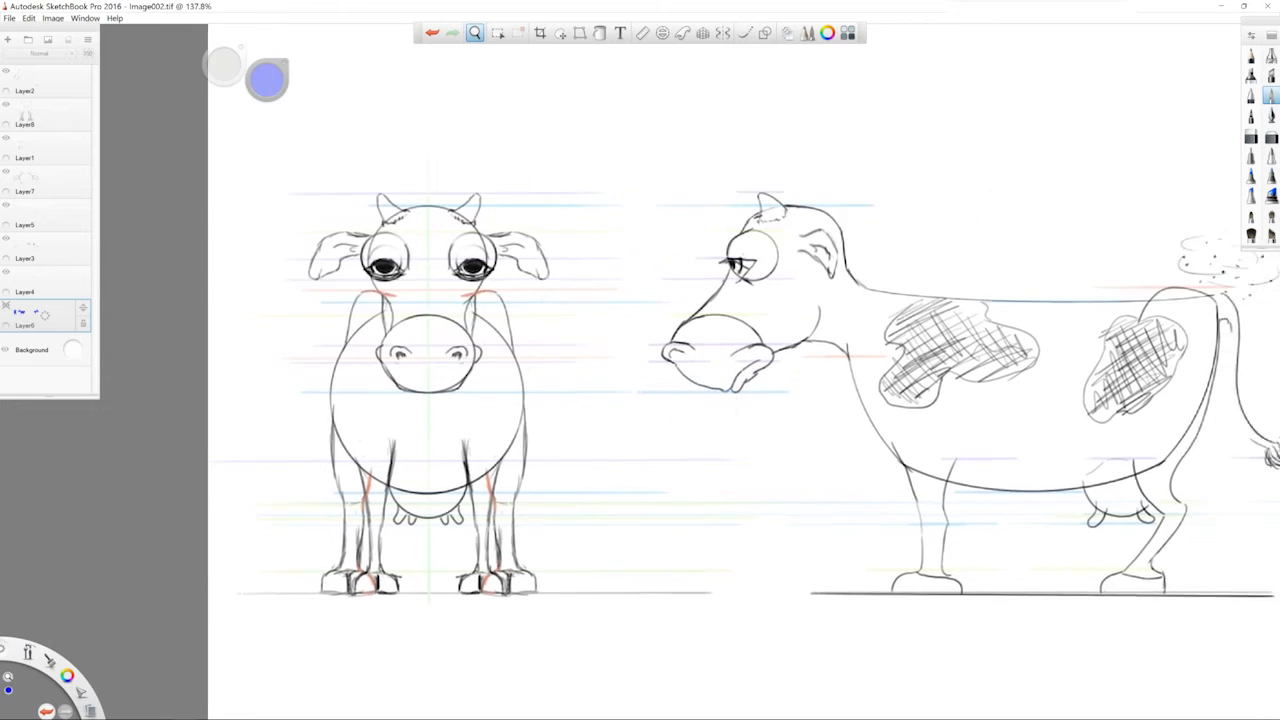
Lasso both rear-view shoulder outlines on Layer8 and move them up to the orange guide line
left_click_drag(1226, 375, 574, 393)
left_click_drag(767, 316, 736, 404)
left_click(560, 33)
mouse_move(552, 332)
left_mouse_down()
mouse_move(576, 452)
mouse_move(712, 397)
mouse_move(820, 400)
mouse_move(850, 300)
mouse_move(560, 326)
left_mouse_up()
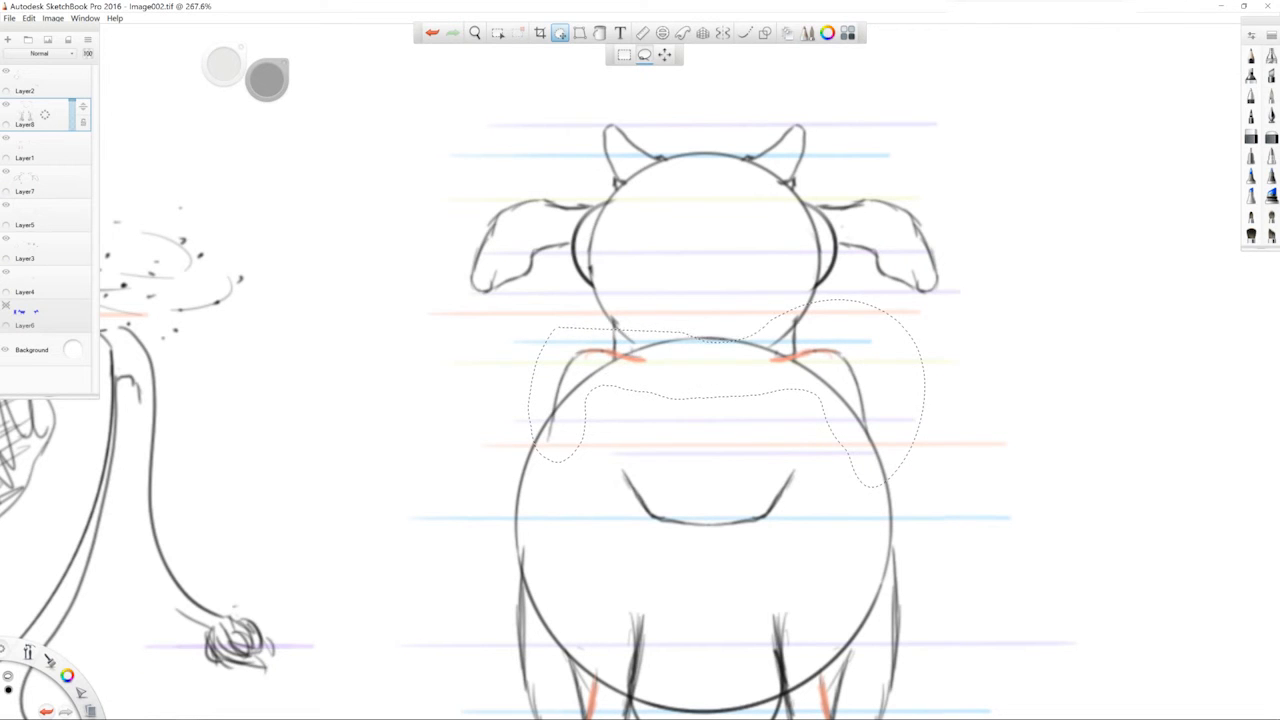
key("v")
mouse_move(677, 350)
left_mouse_down()
mouse_move(677, 311)
mouse_move(1021, 272)
left_mouse_up()
key("ctrl+d")
Erase the leftover muzzle line from the middle of the rear-view body
left_click_drag(851, 379, 607, 333)
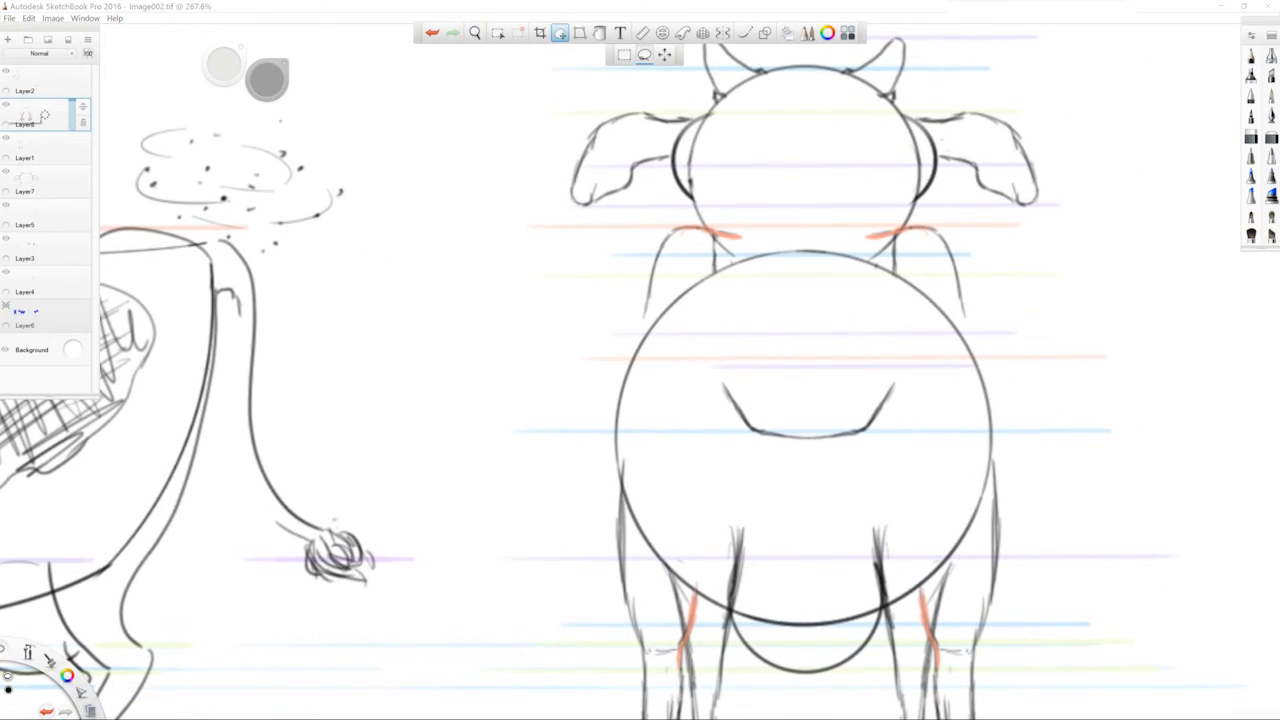
key("b")
mouse_move(720, 388)
left_mouse_down()
mouse_move(836, 437)
mouse_move(892, 386)
left_mouse_up()
With vertical symmetry on, draw the rear-view neckline dipping between the shoulders and extend the shoulder outlines down the body sides
key("x")
left_click_drag(718, 234, 774, 249)
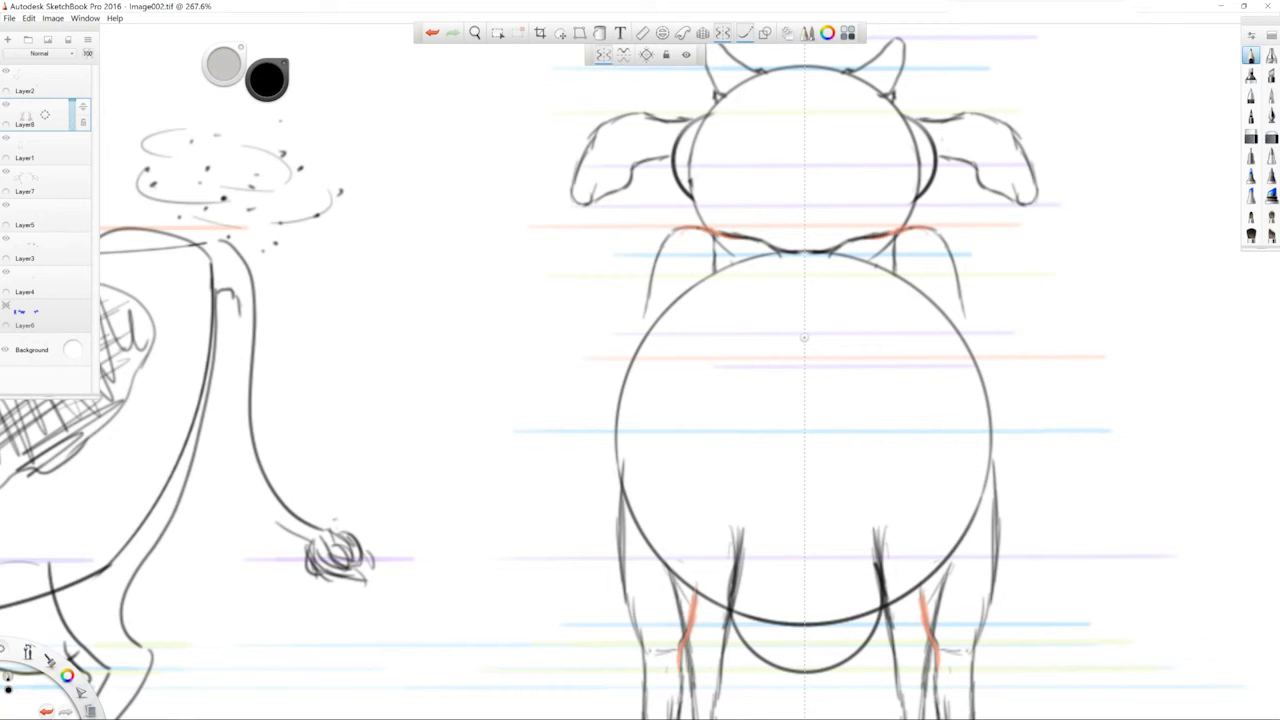
left_click_drag(647, 292, 629, 388)
left_click_drag(620, 462, 624, 406)
key("ctrl+z")
key("ctrl+z")
mouse_move(632, 358)
left_mouse_down()
mouse_move(623, 401)
mouse_move(631, 368)
left_mouse_up()
key("ctrl+z")
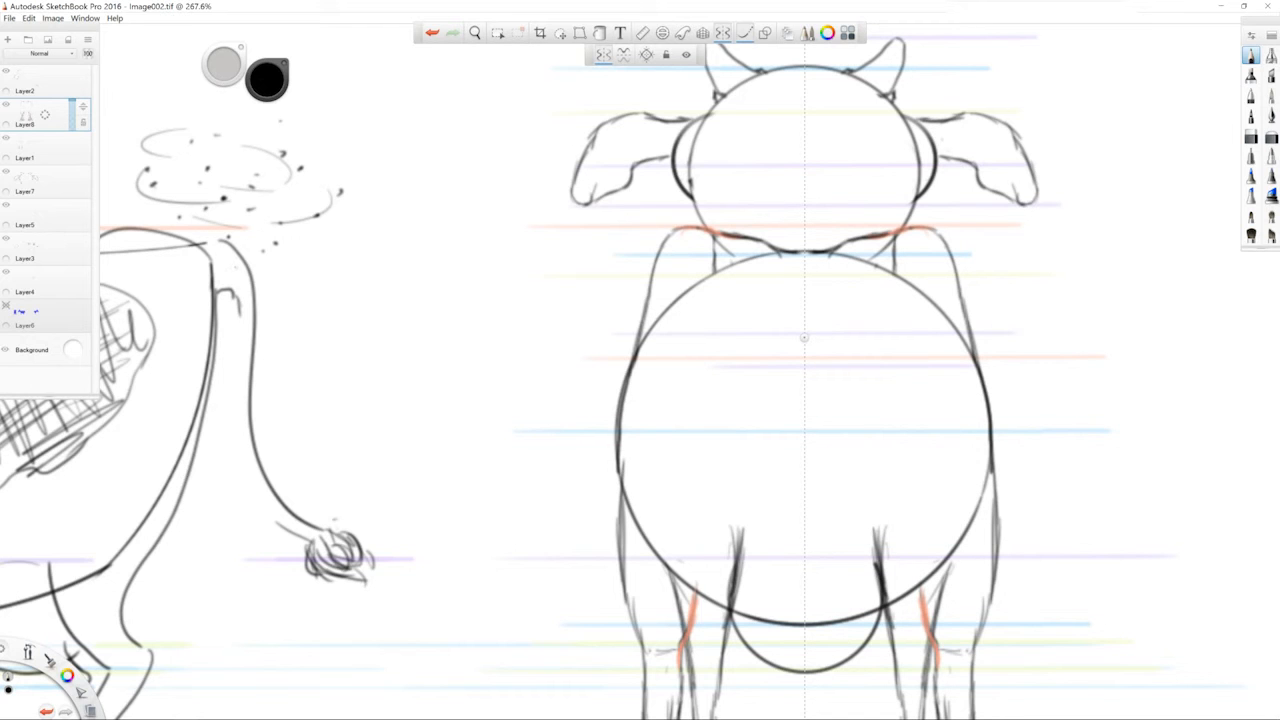
With symmetry on, sketch a bushy tail tuft on the rear view's centre line, ending at the purple guide line
key("space")
mouse_move(318, 331)
left_mouse_down()
mouse_move(617, 310)
mouse_move(533, 314)
left_mouse_up()
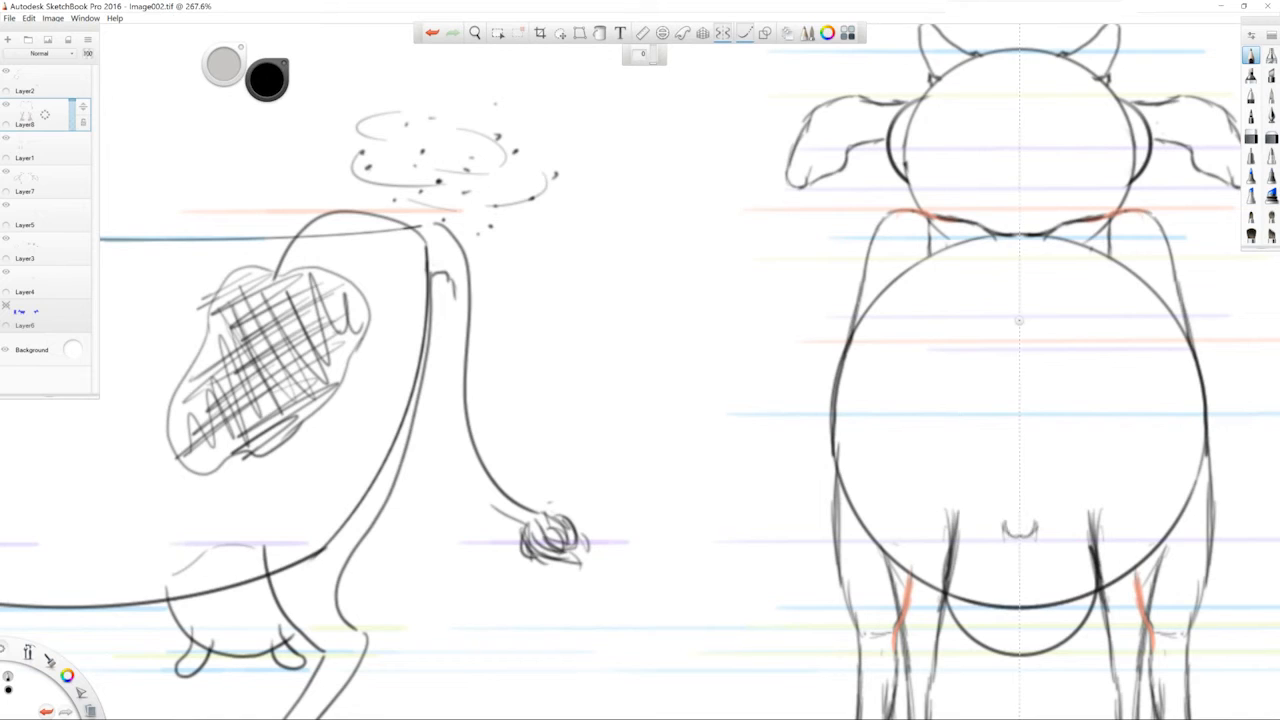
left_click_drag(1037, 520, 1047, 549)
mouse_move(1034, 533)
left_mouse_down()
mouse_move(1026, 550)
mouse_move(1038, 486)
left_mouse_up()
left_click_drag(1048, 512, 1061, 493)
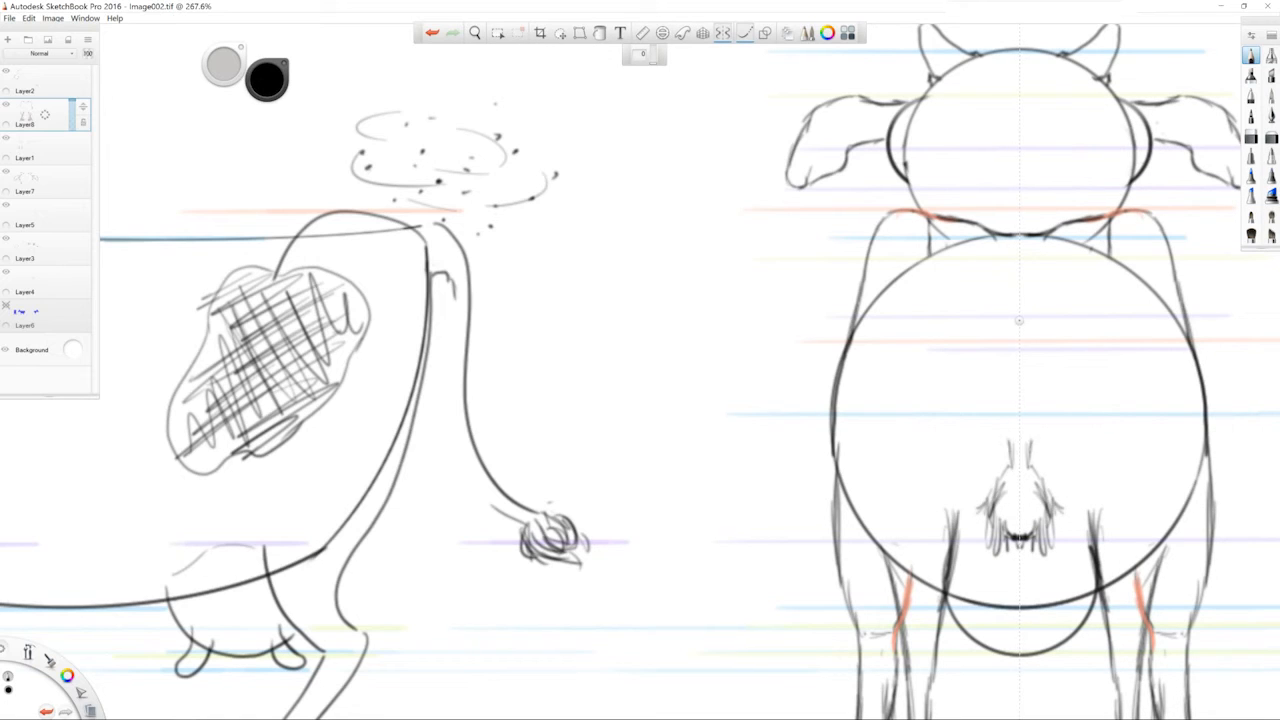
Draw the rear-view tail straight up from the tuft, flaring it into the neckline, and fill the tuft with more hair strokes
key("ctrl+z")
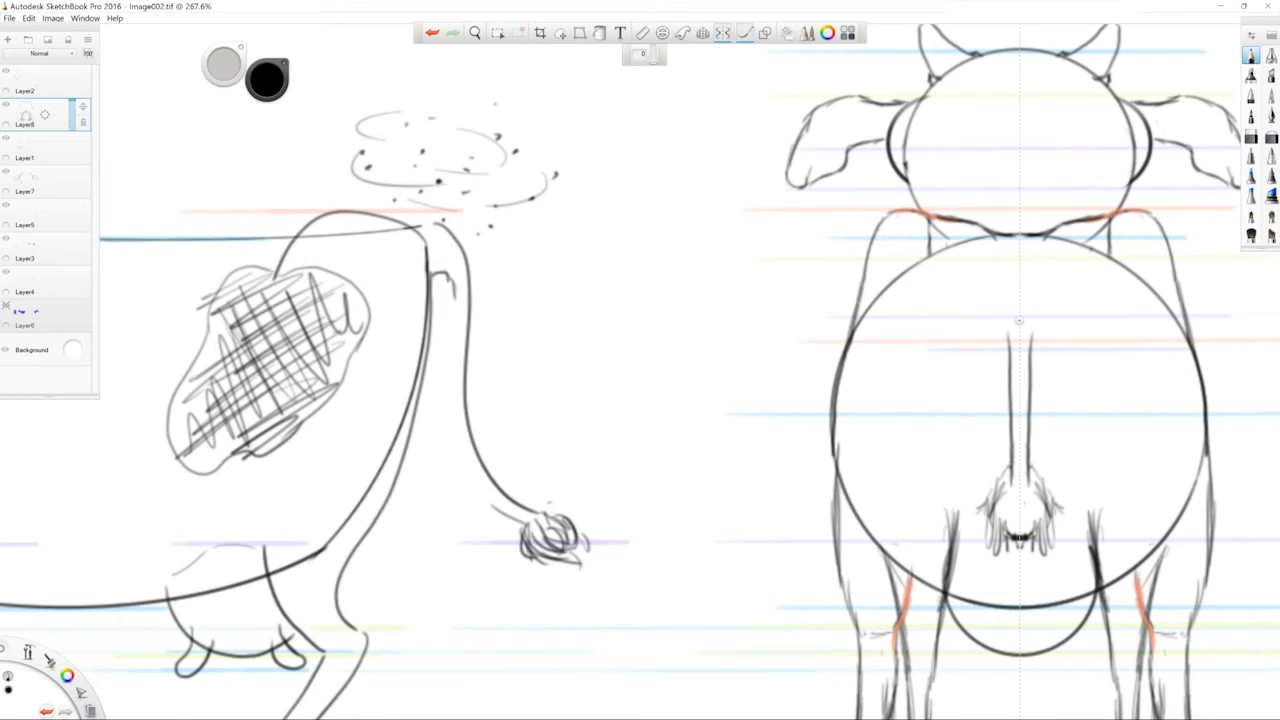
left_click_drag(1026, 497, 1034, 533)
left_click_drag(1032, 496, 1040, 531)
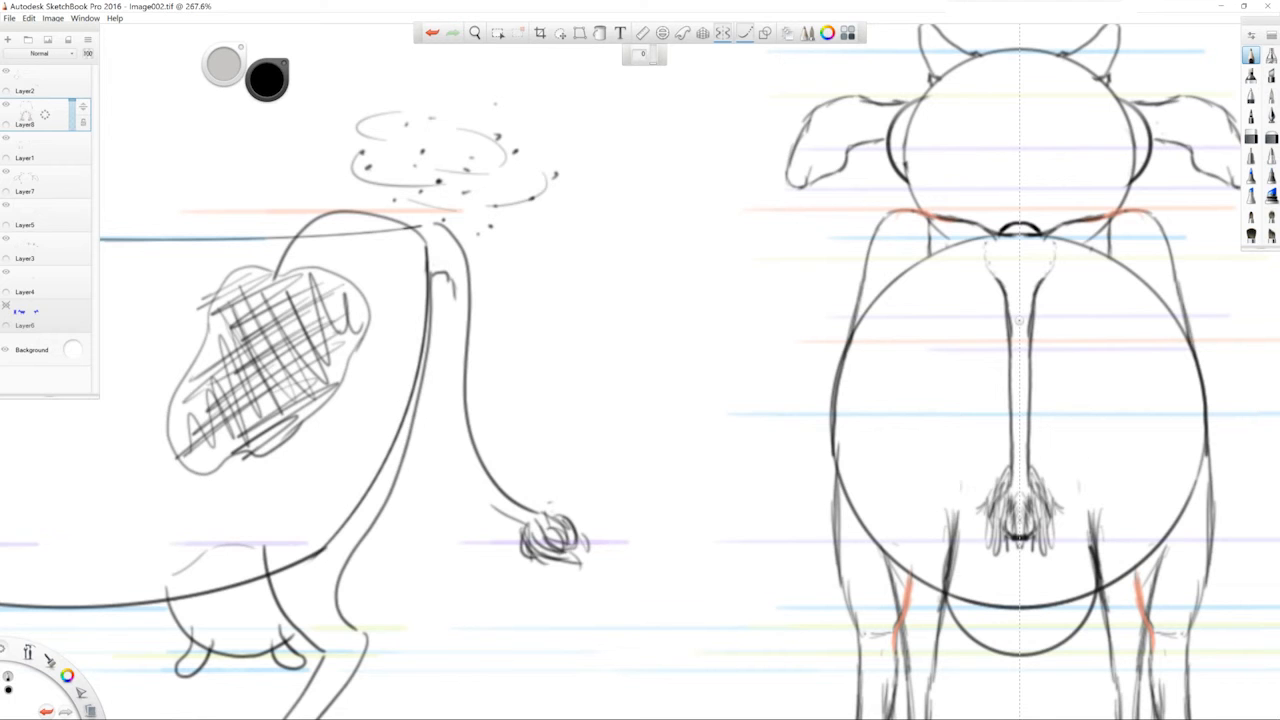
Duplicate Layer1, which holds the front-view leg outlines
key("space")
left_click_drag(1128, 552, 728, 405)
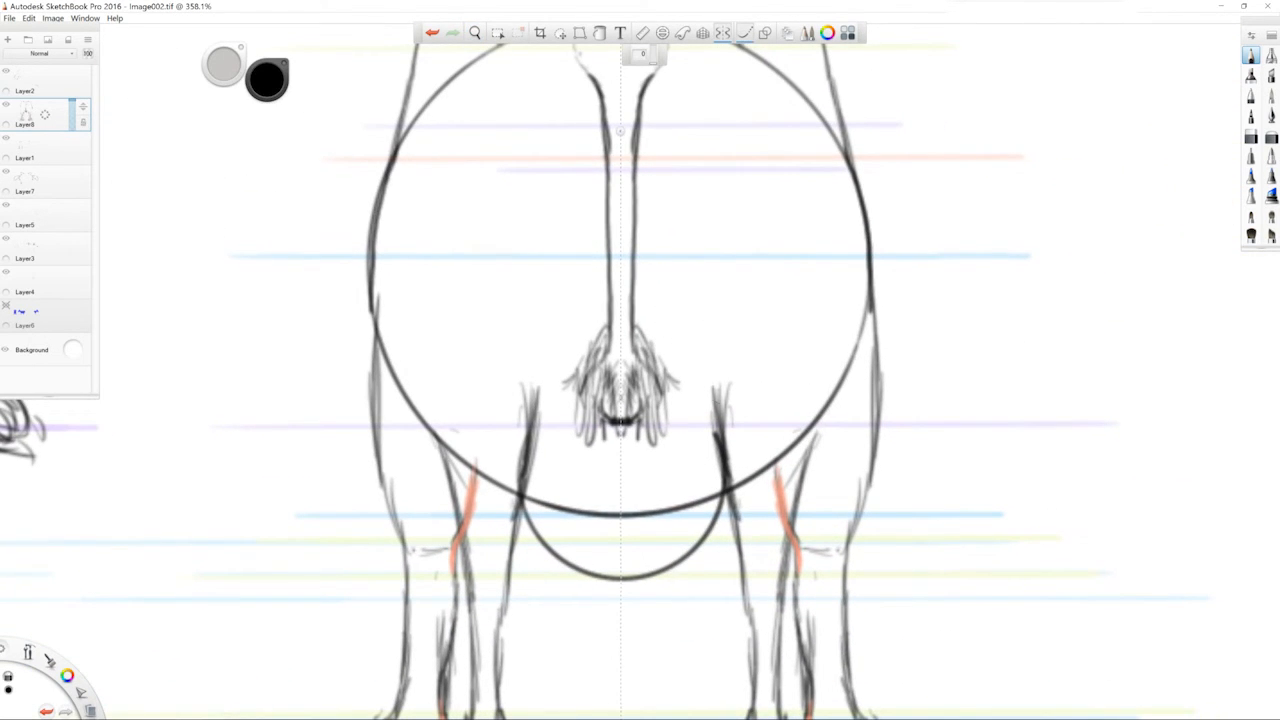
key("space")
left_click_drag(742, 368, 1012, 267)
left_click_drag(720, 300, 1137, 308)
left_click_drag(500, 364, 1130, 370)
left_click_drag(430, 361, 1044, 343)
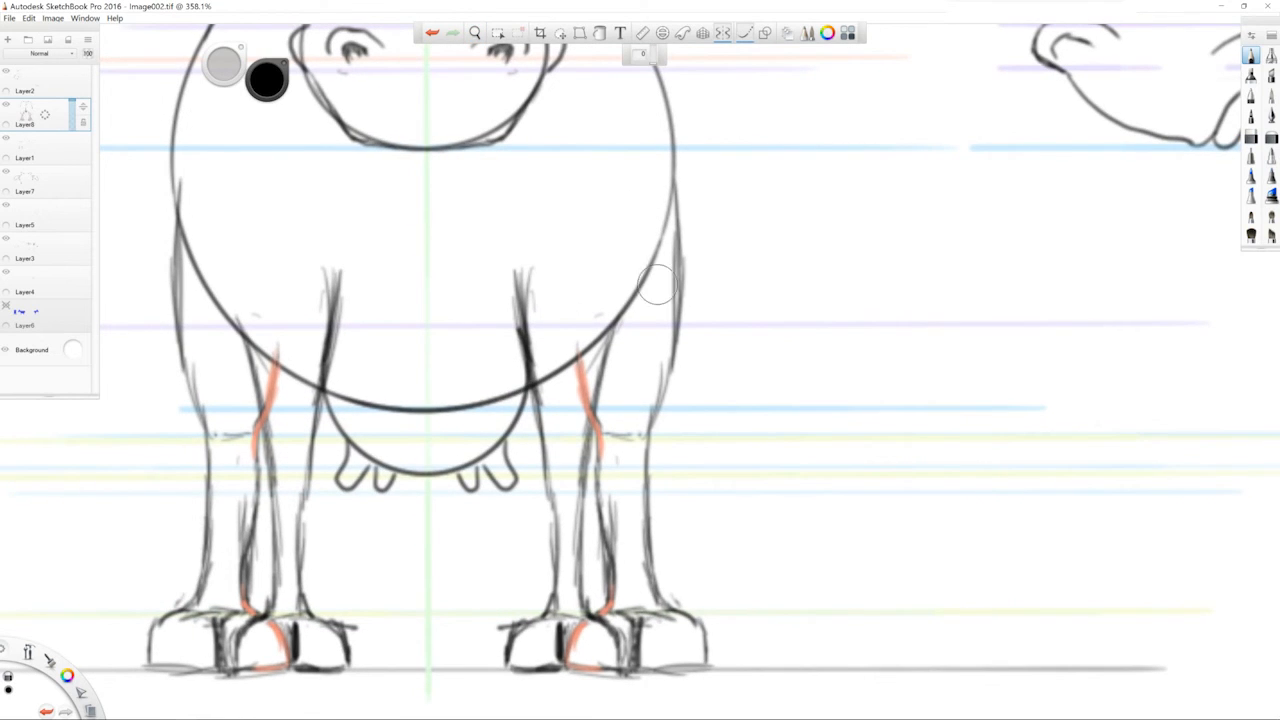
key("space")
left_click_drag(701, 363, 697, 390)
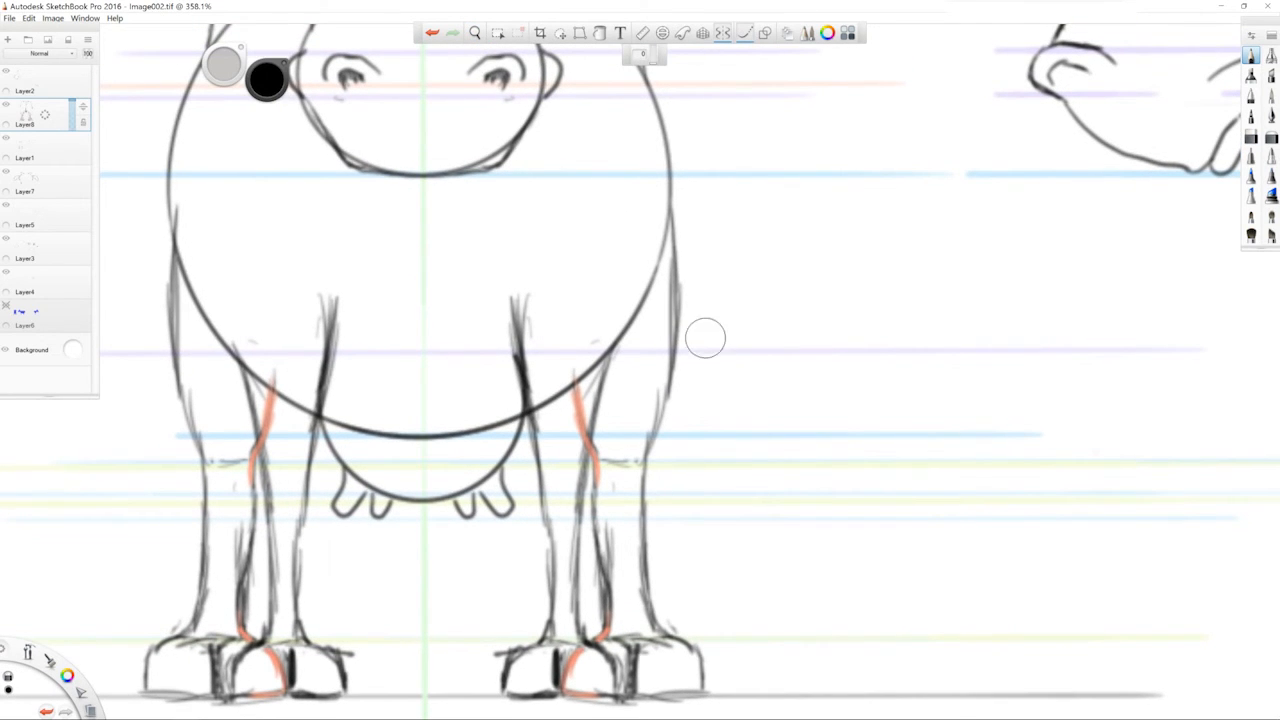
left_click_drag(590, 450, 657, 441)
mouse_move(45, 146)
left_mouse_down()
mouse_move(25, 149)
mouse_move(27, 130)
left_mouse_up()
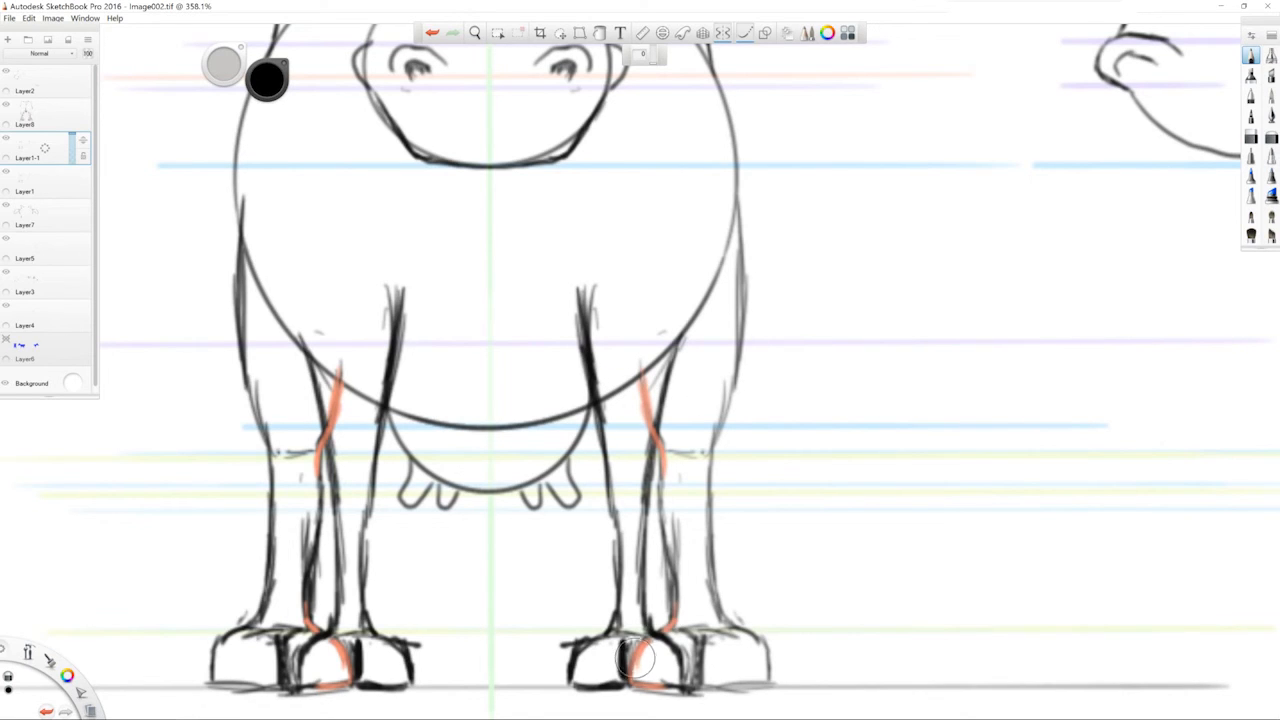
Erase the outer legs and shoulder outlines from the duplicate layer Layer1-1, keeping only the inner legs
key("e")
key("e")
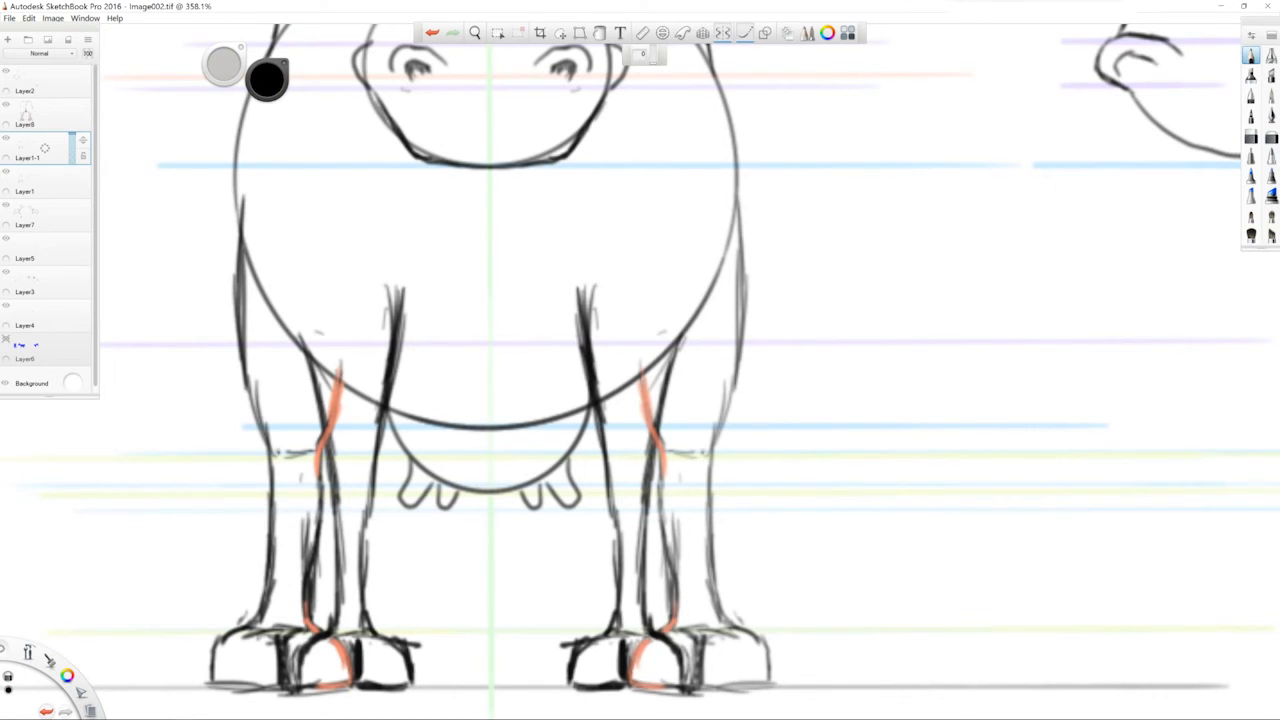
mouse_move(244, 212)
left_mouse_down()
mouse_move(243, 365)
mouse_move(268, 460)
mouse_move(270, 572)
mouse_move(212, 688)
left_mouse_up()
left_click_drag(280, 626, 288, 690)
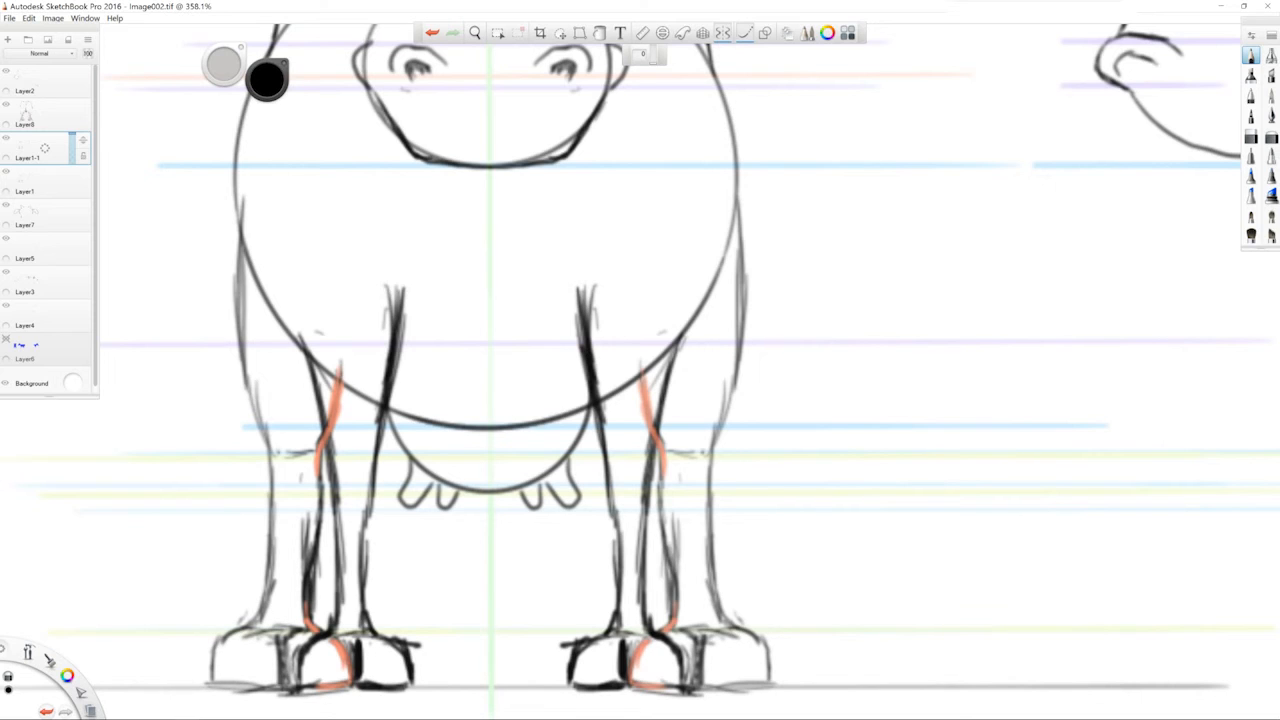
left_click_drag(308, 616, 321, 416)
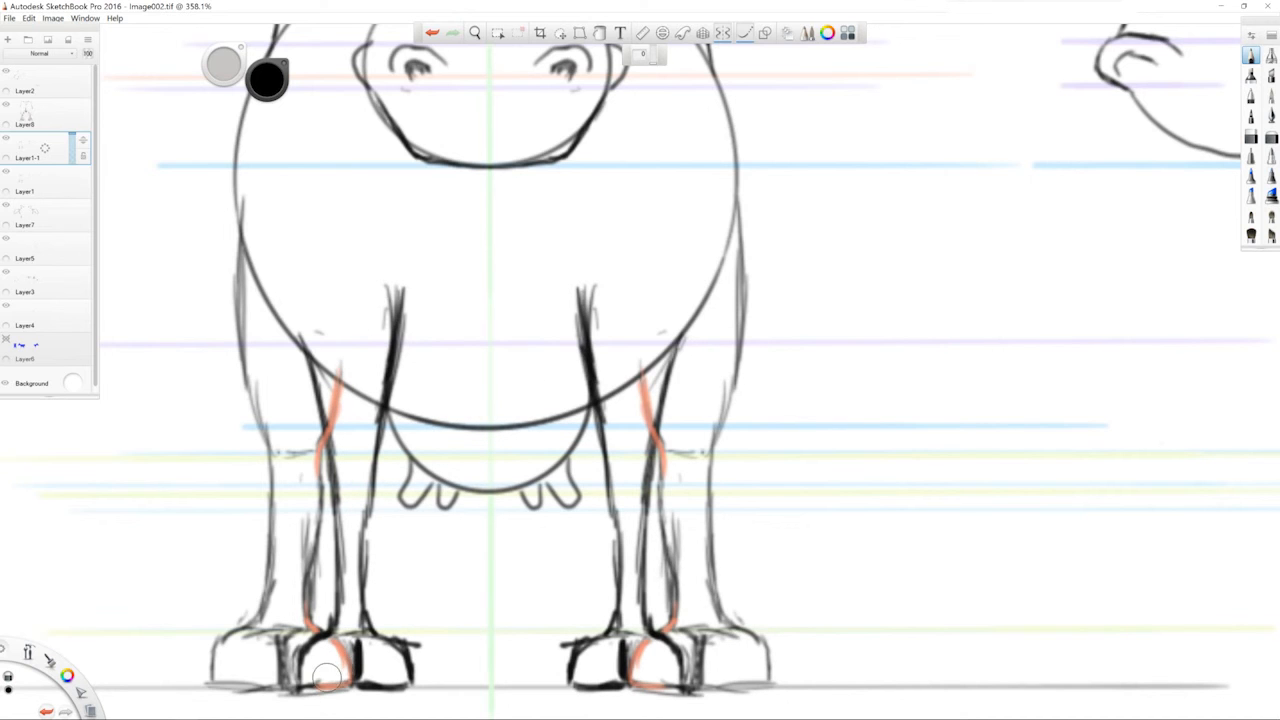
key("space")
mouse_move(529, 243)
left_mouse_down()
mouse_move(637, 490)
mouse_move(600, 410)
left_mouse_up()
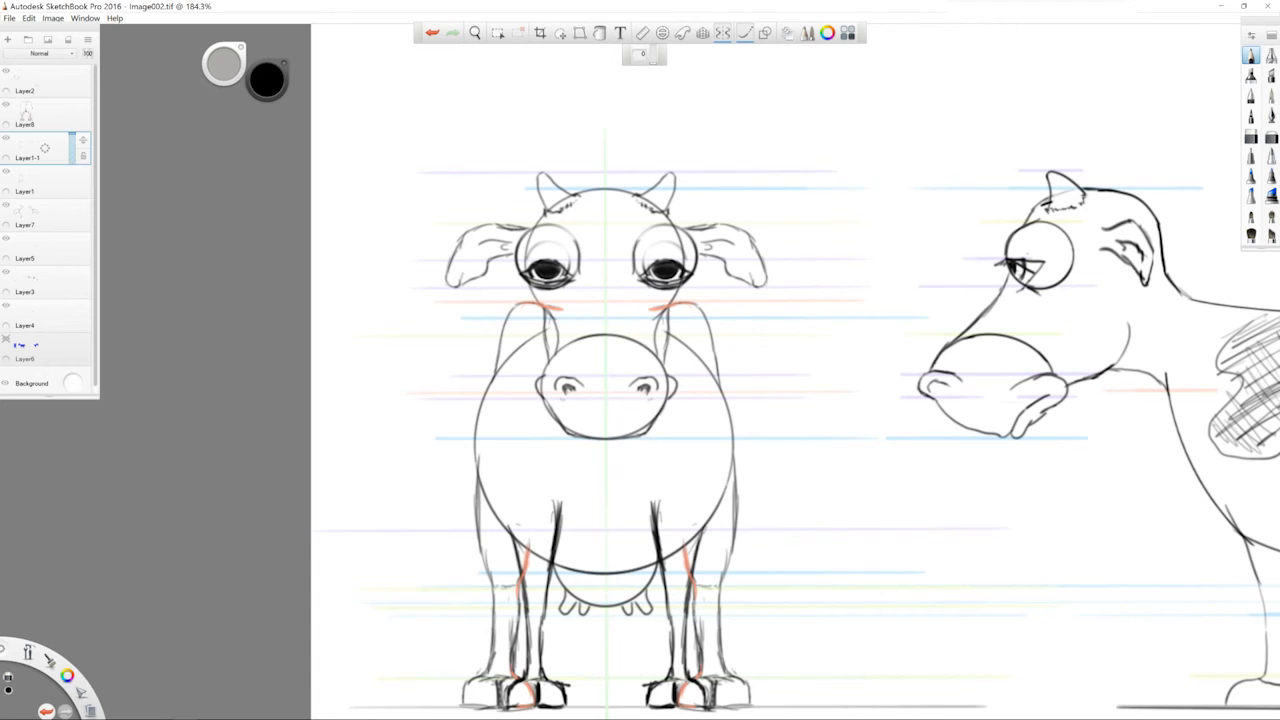
key("ctrl+z")
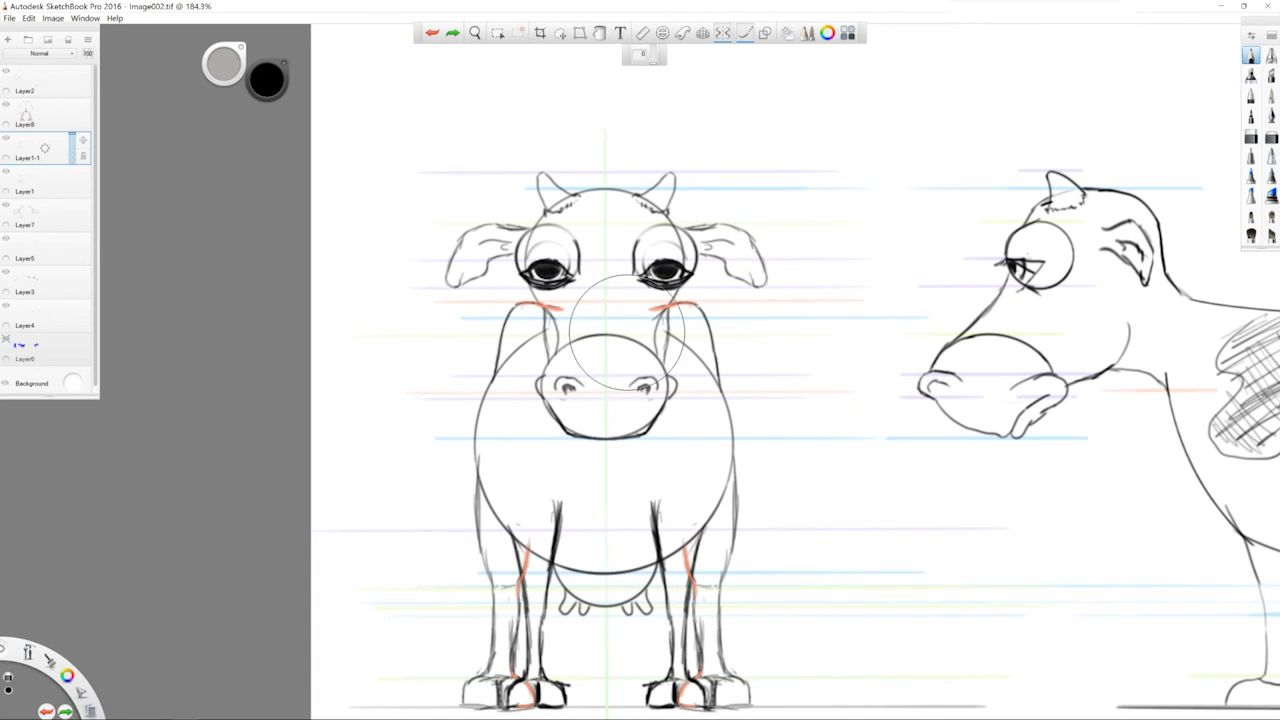
mouse_move(622, 415)
left_mouse_down()
mouse_move(552, 400)
mouse_move(605, 470)
mouse_move(561, 585)
left_mouse_up()
key("b")
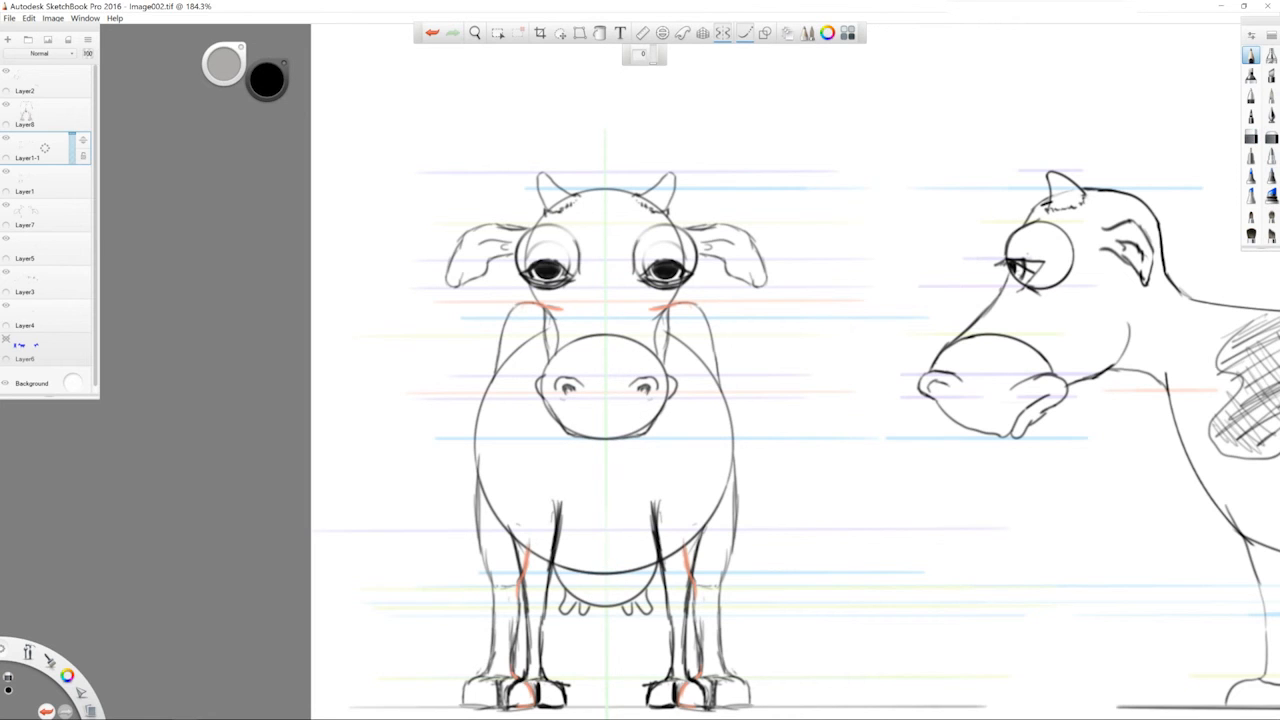
Hide Layer1-1 and erase the upper ends of the front view's inner leg lines on Layer1
left_click(6, 139)
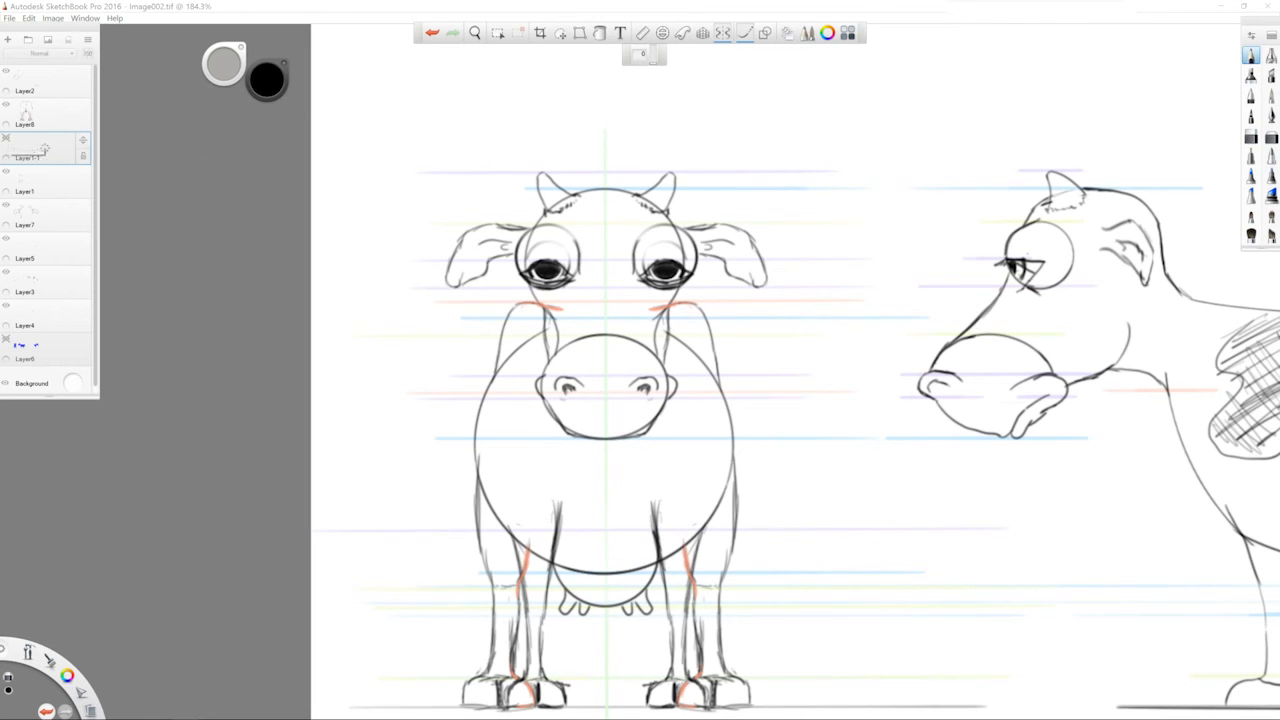
left_click(44, 181)
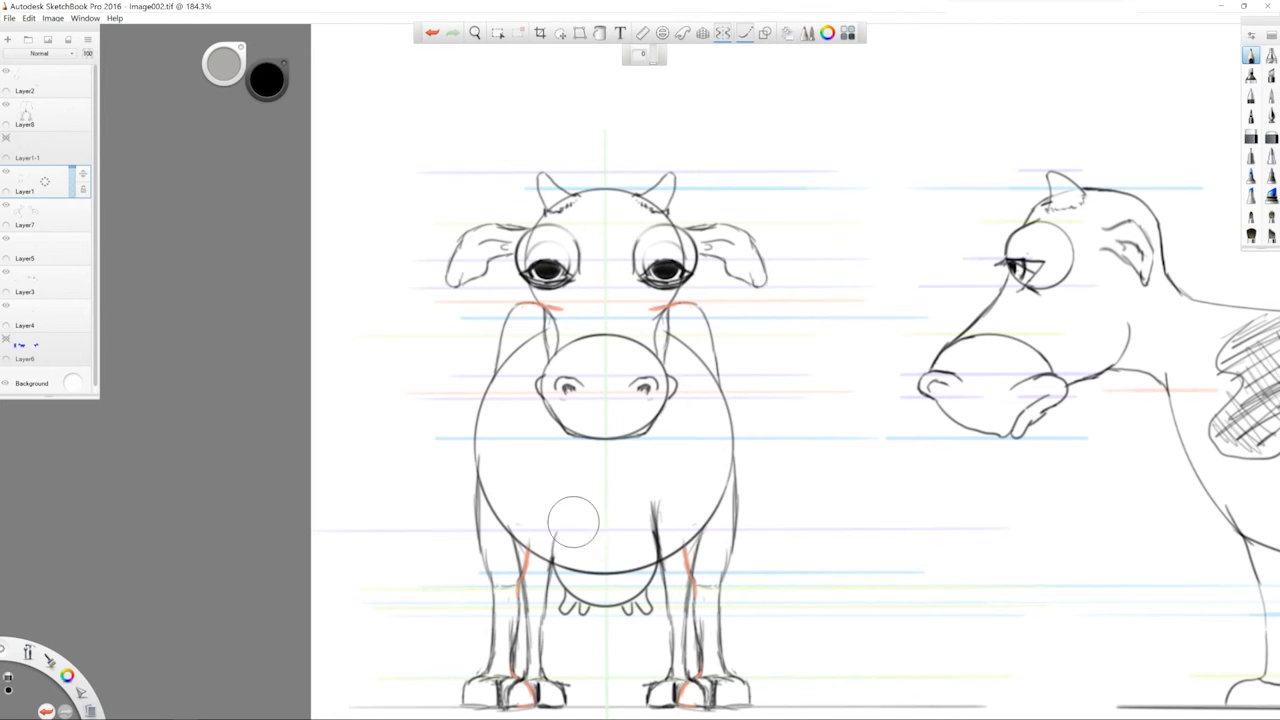
key("space")
mouse_move(655, 550)
left_mouse_down()
mouse_move(796, 469)
mouse_move(655, 550)
mouse_move(650, 381)
mouse_move(757, 476)
left_mouse_up()
Reduce the eraser to size 14.4 and erase the front view's right inner leg and hoof on Layer1, leaving the outer leg
key("e")
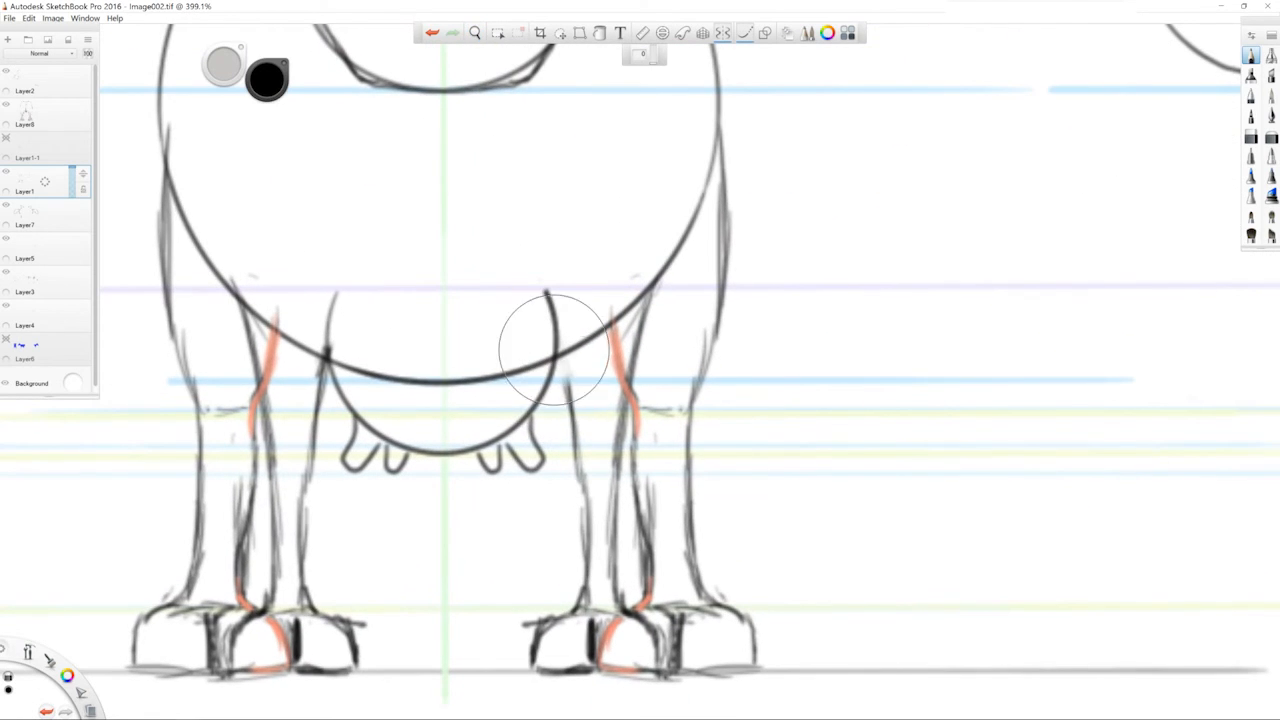
key("[")
key("[")
key("[")
key("[")
key("[")
key("[")
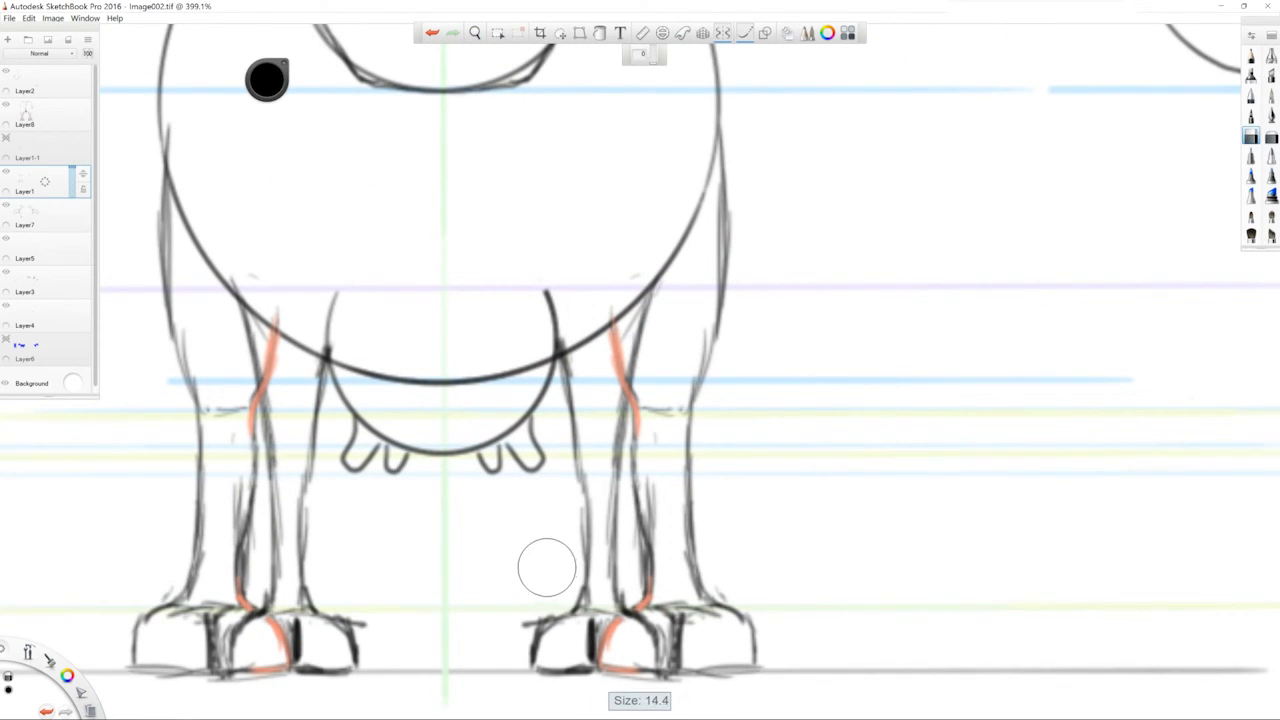
mouse_move(537, 623)
left_mouse_down()
mouse_move(566, 612)
mouse_move(582, 640)
mouse_move(575, 672)
left_mouse_up()
mouse_move(587, 591)
left_mouse_down()
mouse_move(643, 352)
mouse_move(637, 292)
left_mouse_up()
mouse_move(558, 338)
left_mouse_down()
mouse_move(540, 346)
mouse_move(565, 380)
mouse_move(577, 474)
left_mouse_up()
left_click_drag(612, 548, 627, 573)
left_click_drag(604, 462, 603, 404)
left_click_drag(642, 625, 648, 647)
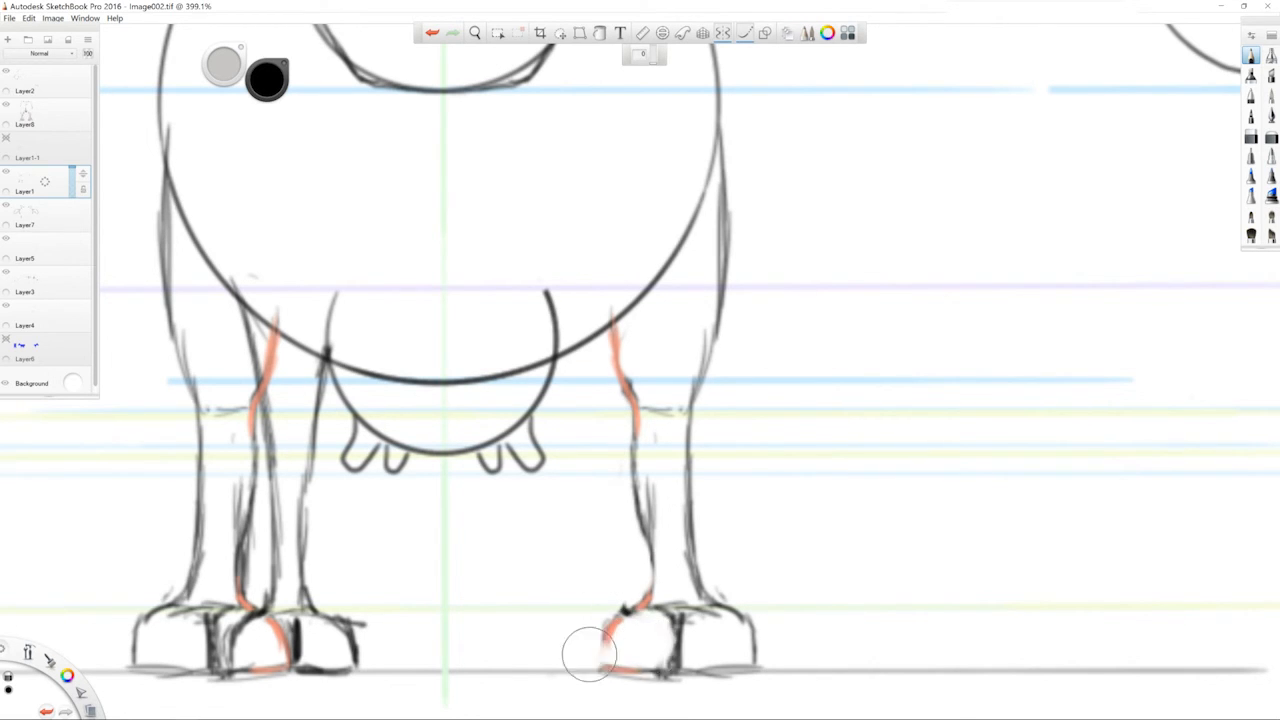
Erase the front view's left inner leg and hoof on Layer1, and show Layer1-1 again
left_click_drag(230, 621, 223, 594)
key("ctrl+z")
mouse_move(270, 387)
left_mouse_down()
mouse_move(244, 362)
mouse_move(240, 290)
left_mouse_up()
mouse_move(326, 311)
left_mouse_down()
mouse_move(314, 309)
mouse_move(304, 600)
mouse_move(355, 650)
mouse_move(300, 640)
mouse_move(298, 660)
mouse_move(272, 565)
mouse_move(265, 405)
mouse_move(277, 400)
mouse_move(255, 377)
mouse_move(237, 520)
mouse_move(258, 571)
mouse_move(258, 640)
mouse_move(238, 632)
mouse_move(242, 648)
left_mouse_up()
scroll(625, 378, "down", 4)
left_click_drag(571, 242, 601, 355)
left_click(6, 138)
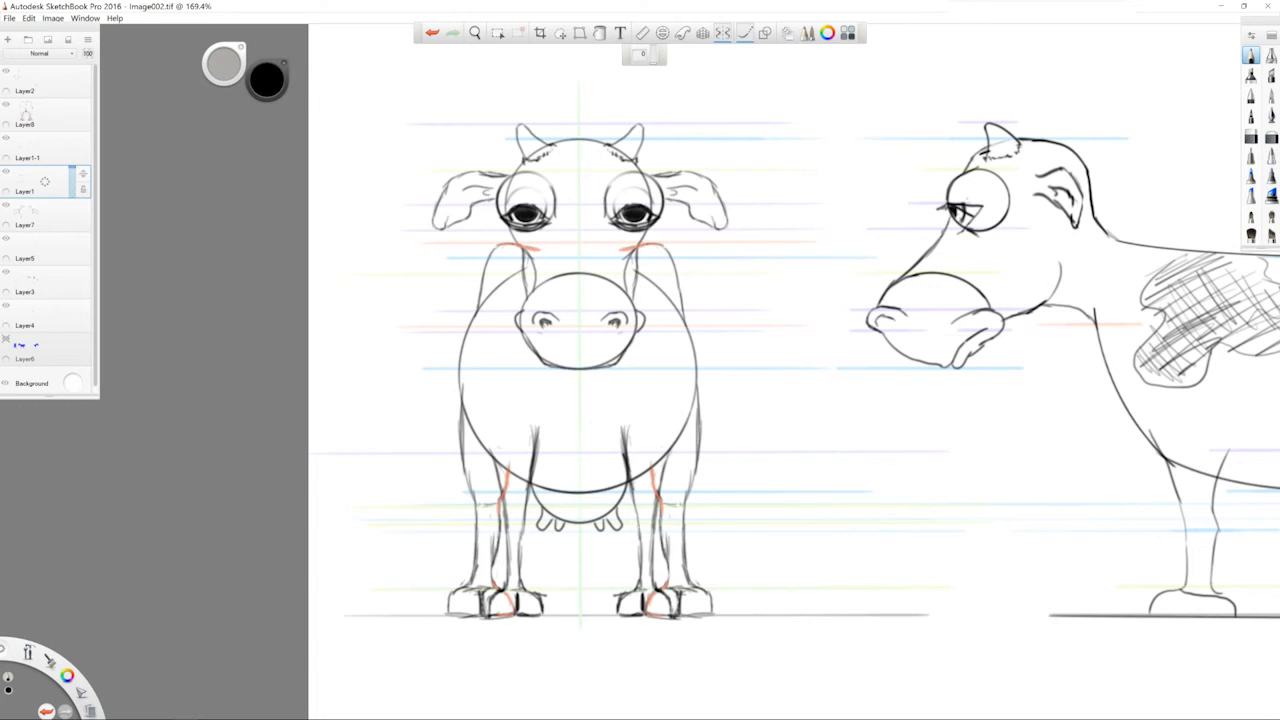
Lasso the front view's right outer leg and shoulder on Layer1, move them inward toward the centre line, and deselect
key("v")
mouse_move(706, 270)
left_mouse_down()
mouse_move(742, 556)
mouse_move(620, 430)
mouse_move(604, 258)
left_mouse_up()
left_click_drag(643, 423, 583, 424)
left_click_drag(685, 424, 692, 422)
key("ctrl+z")
mouse_move(593, 440)
left_mouse_down()
mouse_move(612, 390)
mouse_move(754, 510)
mouse_move(591, 522)
mouse_move(593, 440)
left_mouse_up()
left_click_drag(655, 440, 625, 440)
key("ctrl+d")
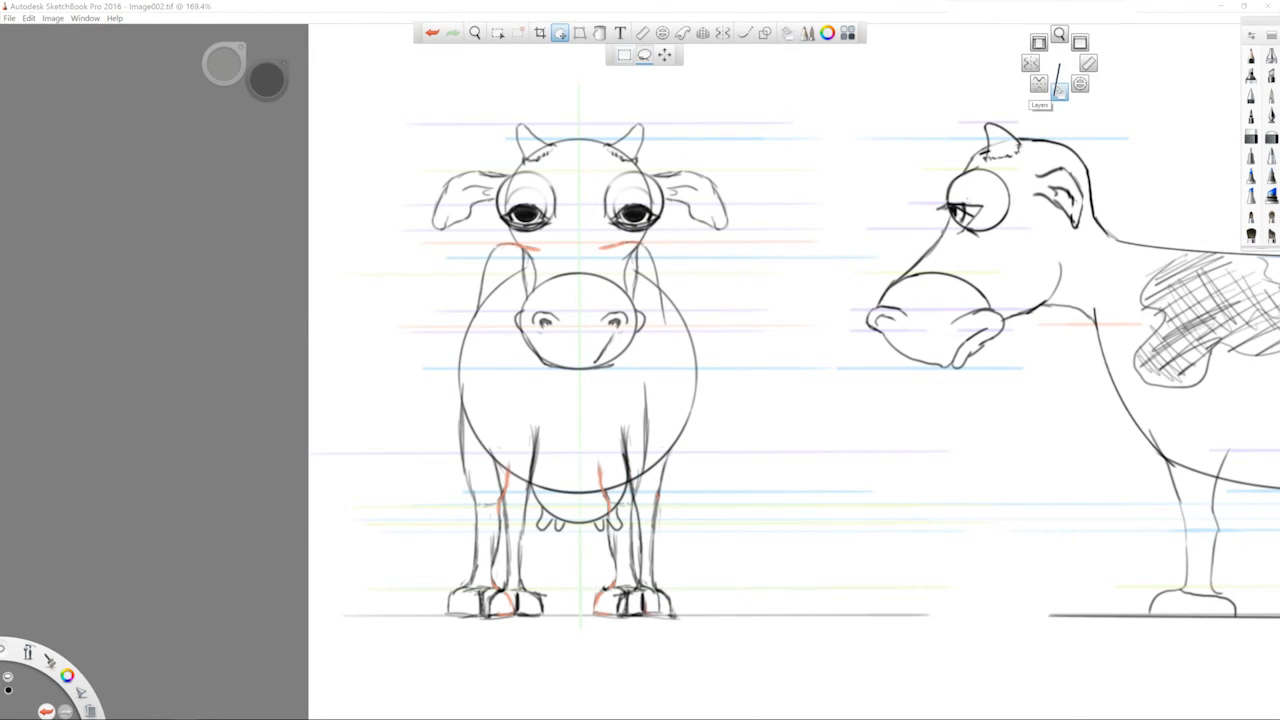
Retrace the moved right shoulder and thigh lines in light orange, and erase the old left outer leg and shoulder
left_click(1251, 56)
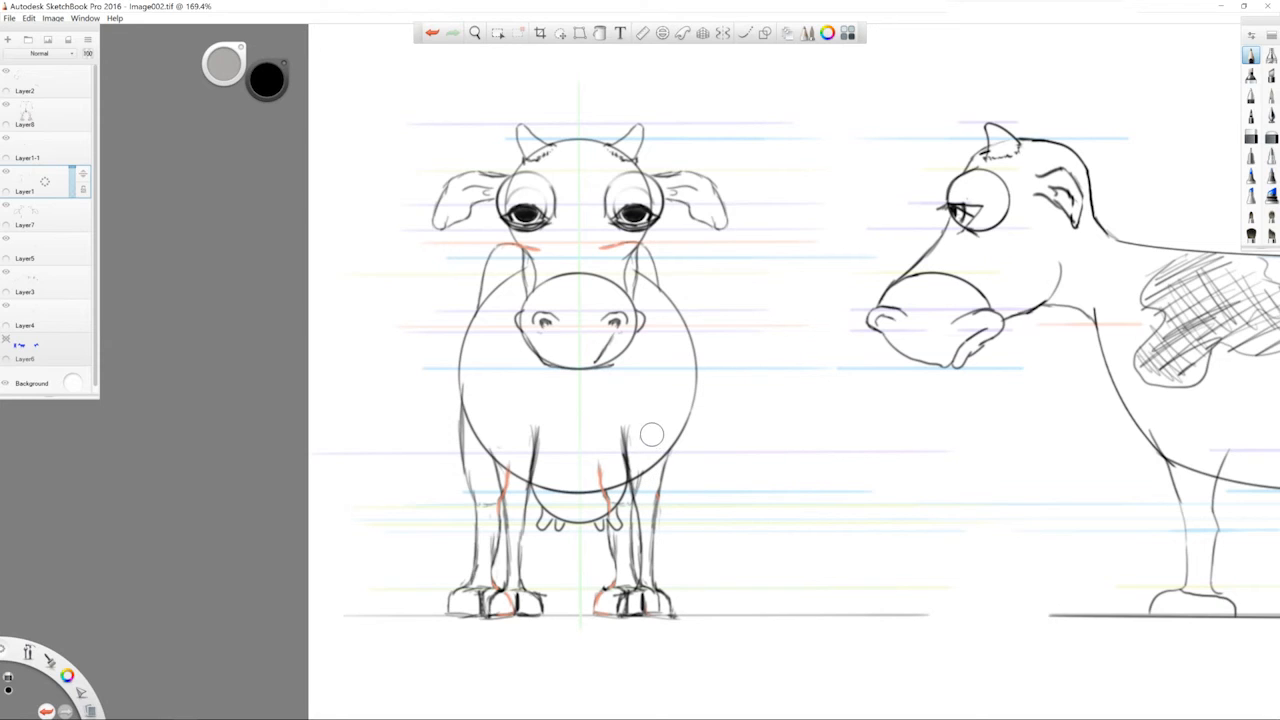
left_click_drag(644, 382, 647, 471)
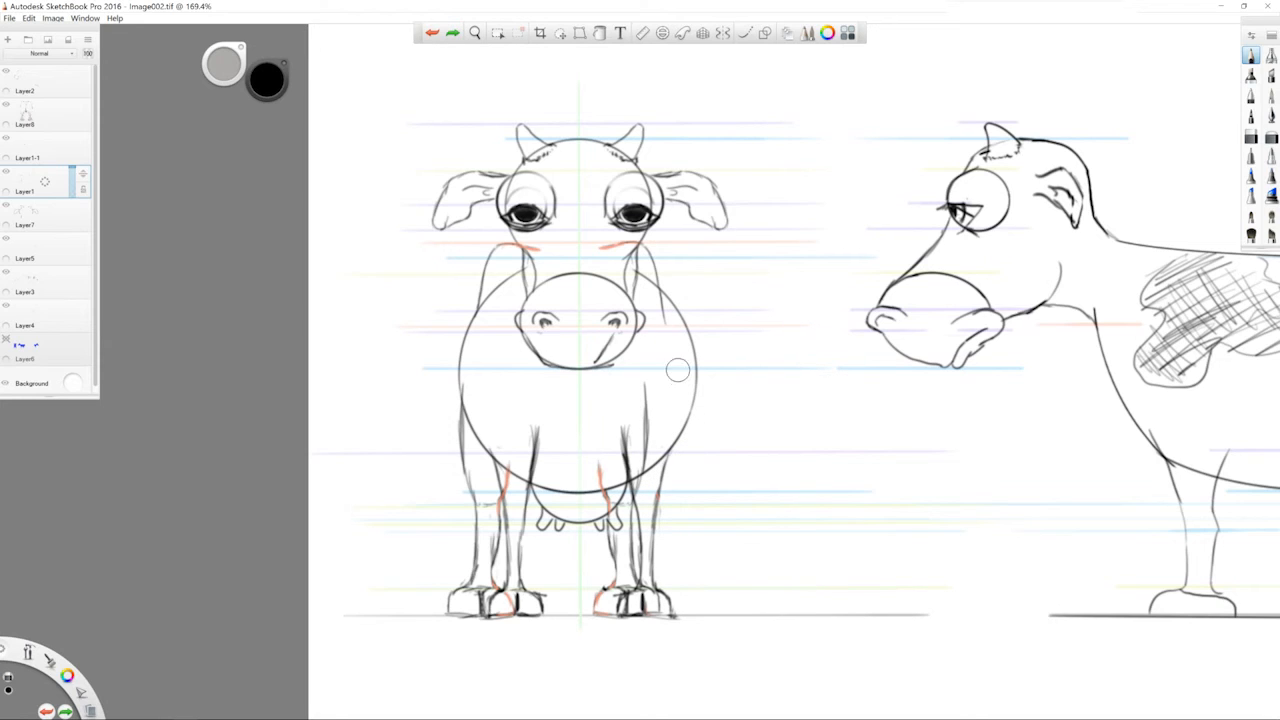
left_click_drag(267, 80, 267, 45)
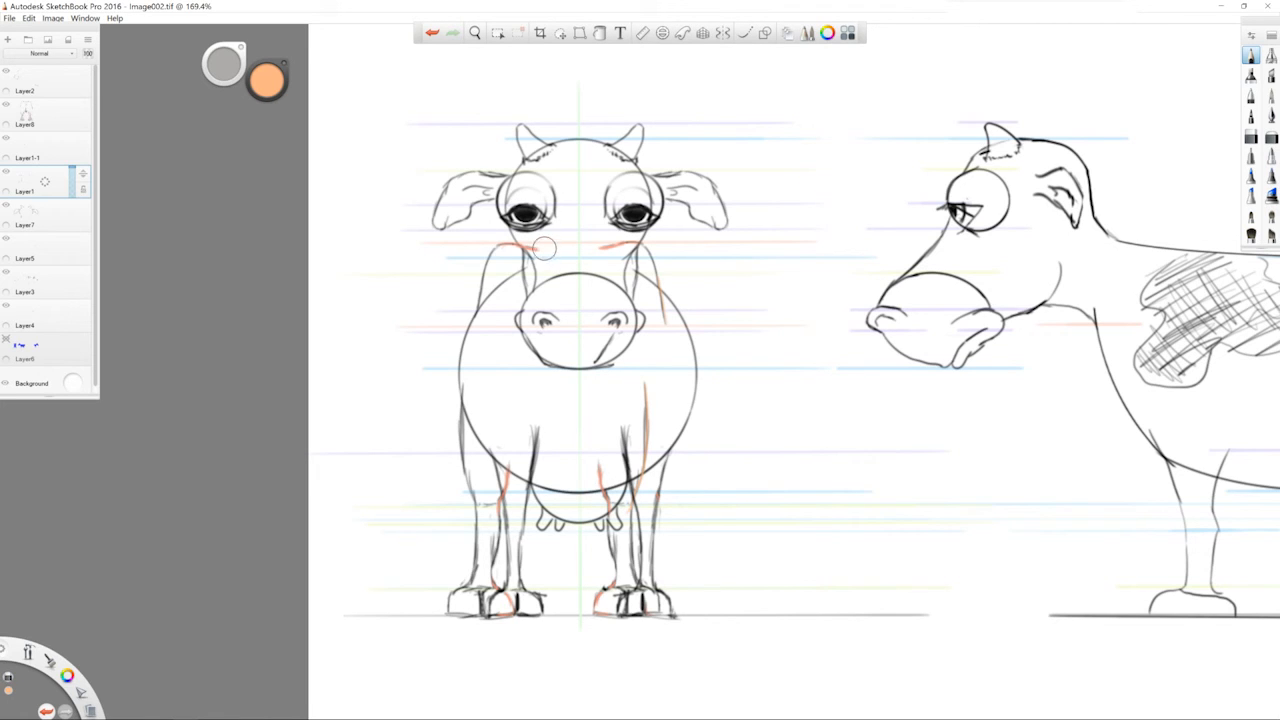
mouse_move(472, 391)
left_mouse_down()
mouse_move(466, 500)
mouse_move(497, 548)
mouse_move(485, 605)
mouse_move(449, 615)
left_mouse_up()
Copy the moved right leg and shoulder to a new layer, mirrored, and place the copy symmetrically on the front view's left side
left_click(560, 33)
left_click_drag(588, 245, 587, 267)
mouse_move(688, 310)
left_mouse_down()
mouse_move(674, 495)
mouse_move(625, 655)
mouse_move(578, 520)
mouse_move(585, 285)
left_mouse_up()
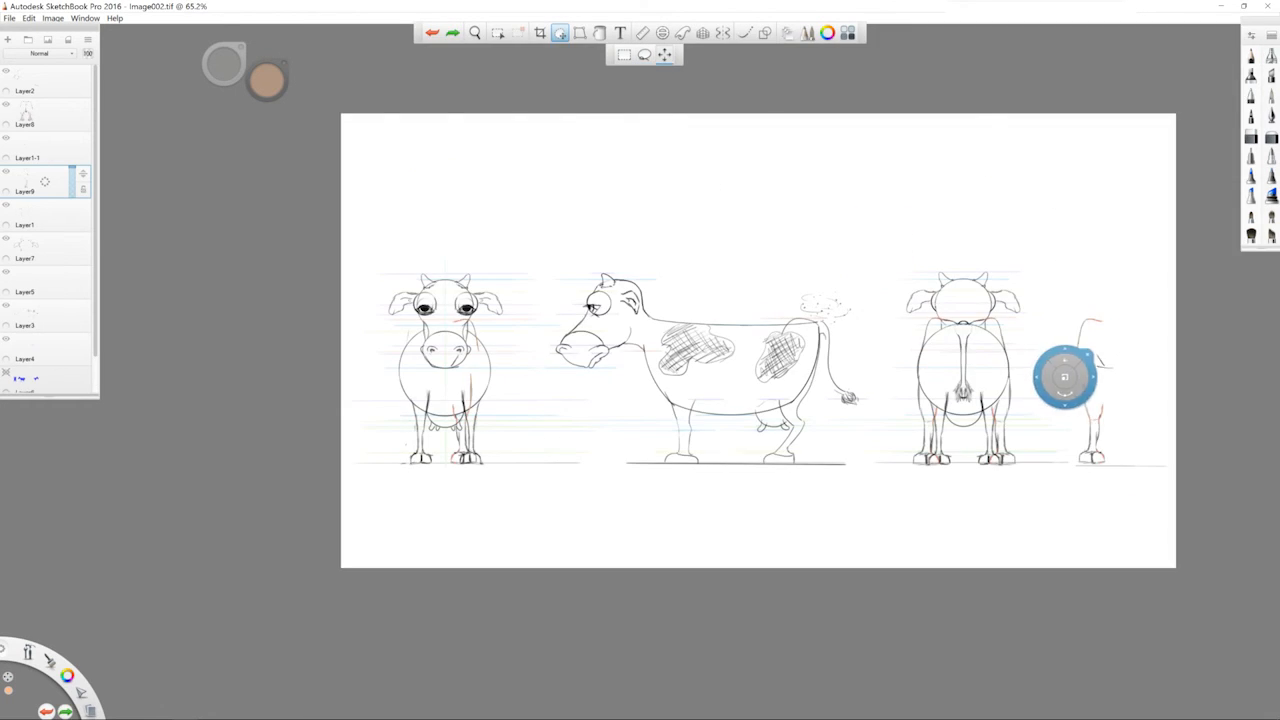
left_click_drag(1063, 377, 593, 409)
scroll(438, 395, "up", 10)
mouse_move(594, 350)
left_mouse_down()
mouse_move(576, 350)
mouse_move(606, 351)
left_mouse_up()
key("Escape")
Erase the stray diagonal lines inside the front-view muzzle from Layer9 and Layer1
left_click(38, 151)
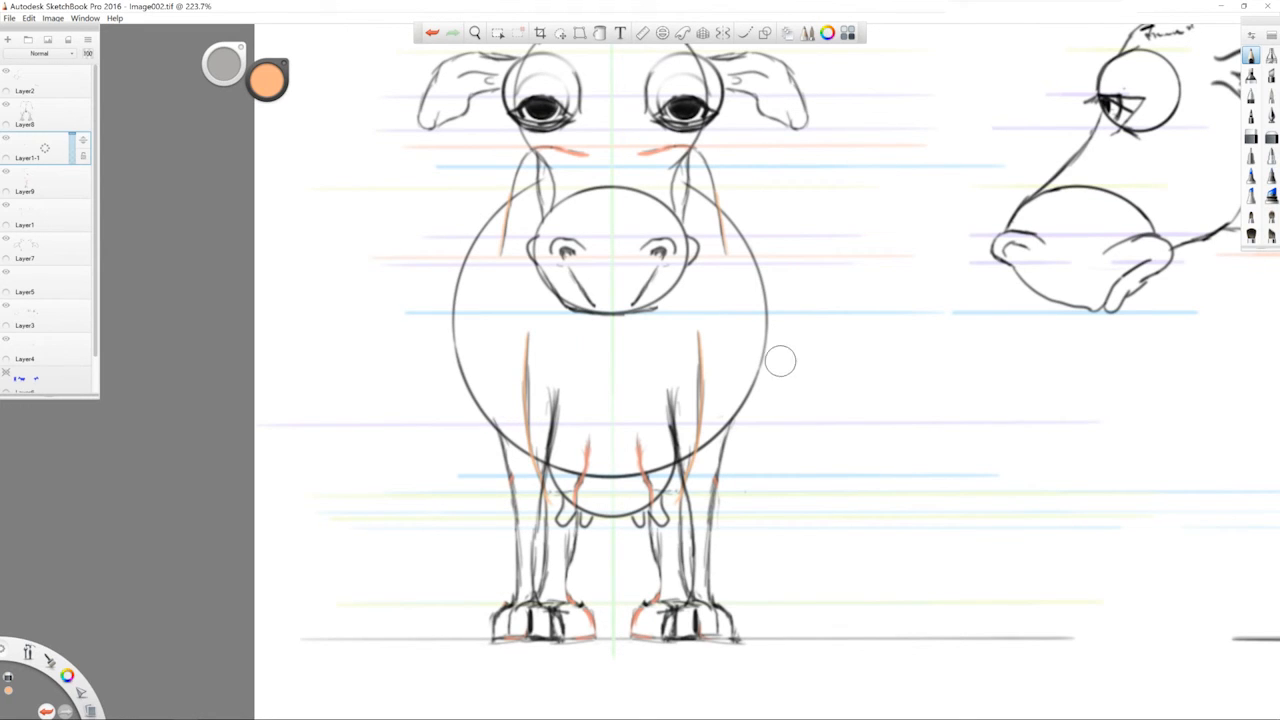
left_click(44, 115)
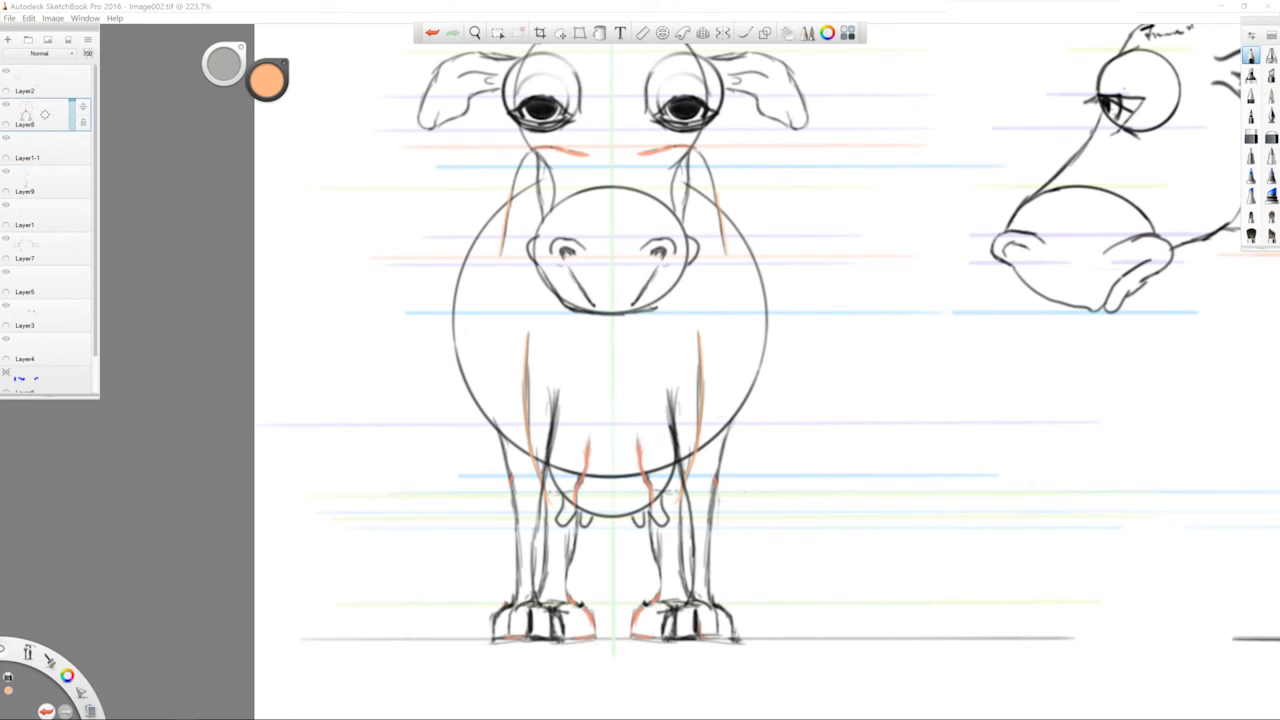
left_click(44, 181)
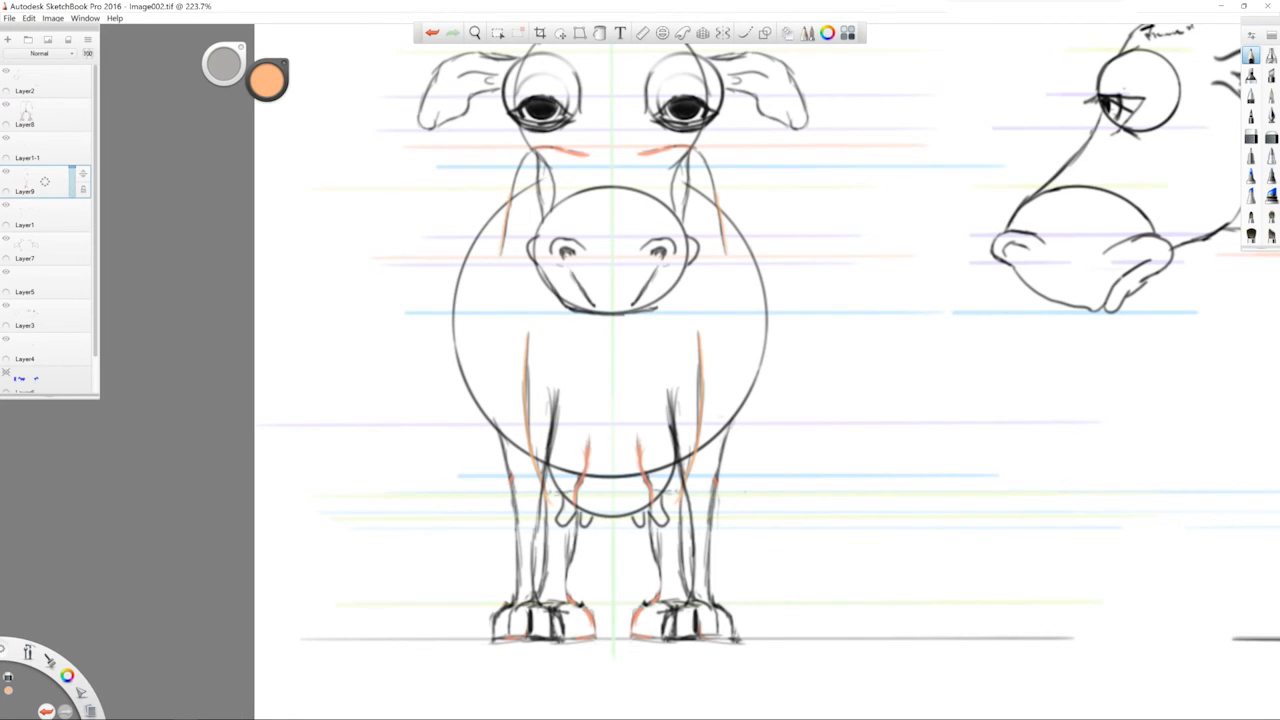
left_click(44, 215)
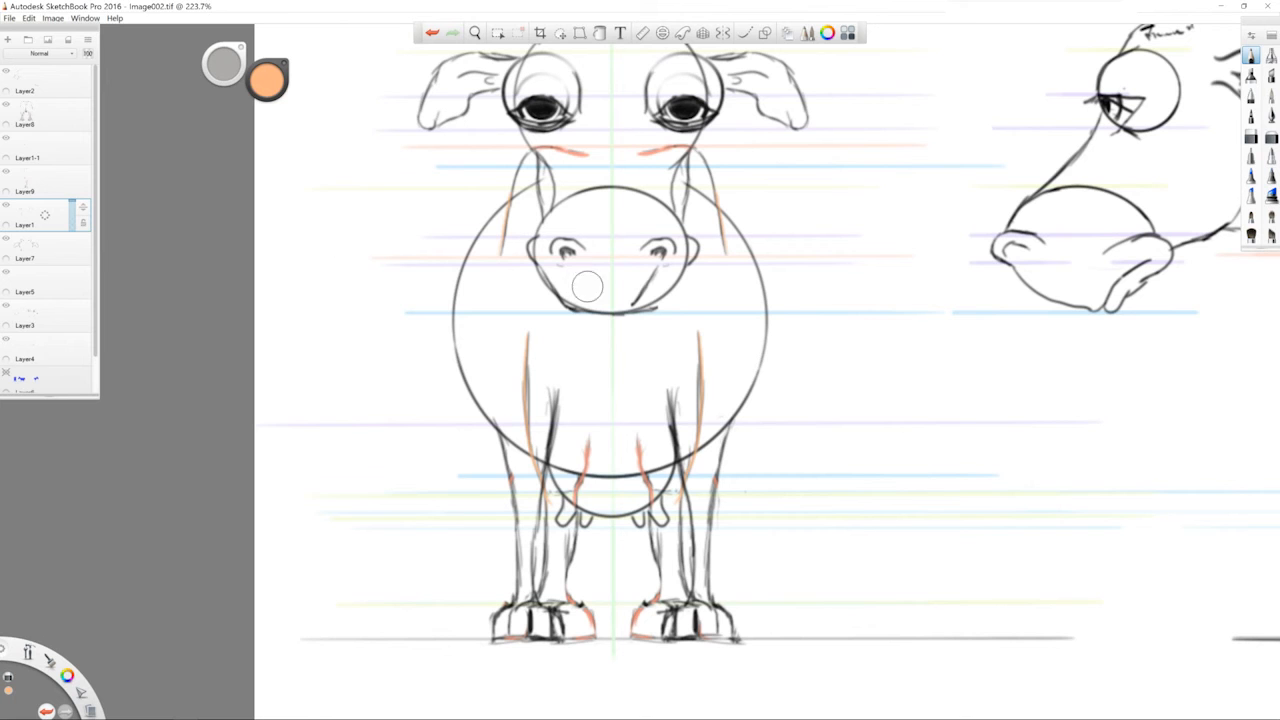
key("ctrl+z")
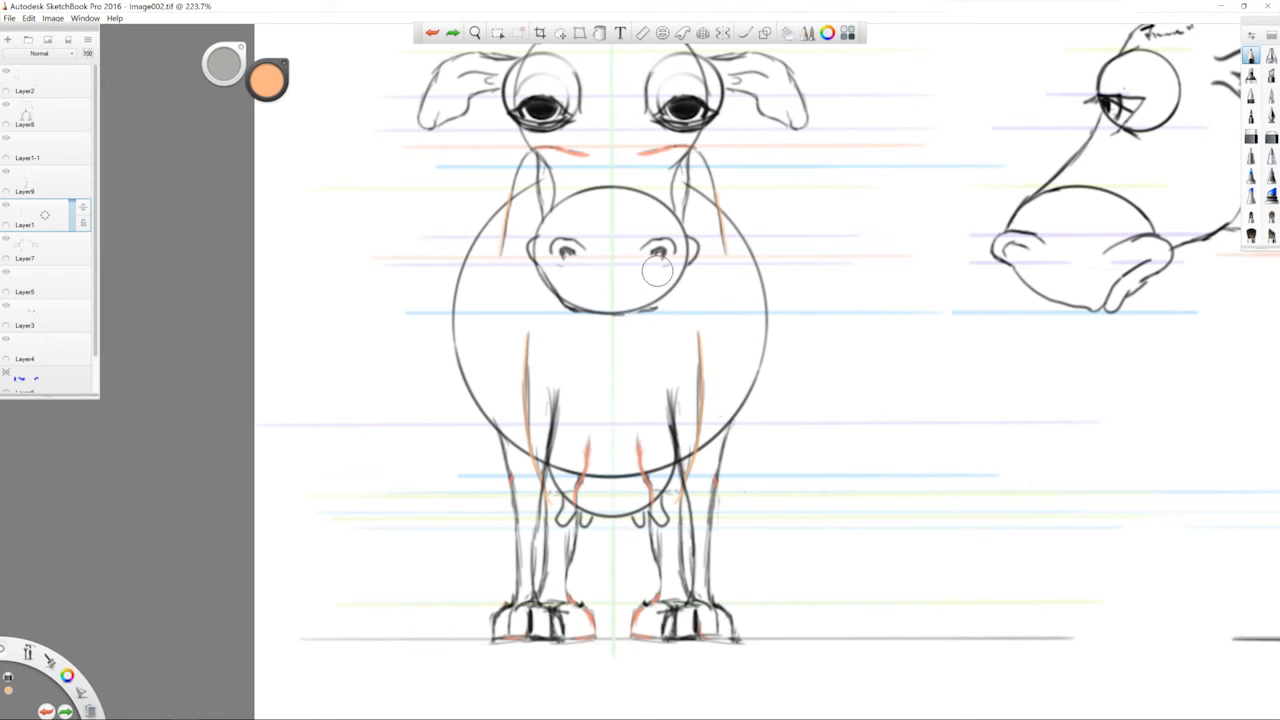
Show the blue silhouette layer and erase the old outer legs and wide shoulders from the front-view silhouette
scroll(700, 300, "down", 2)
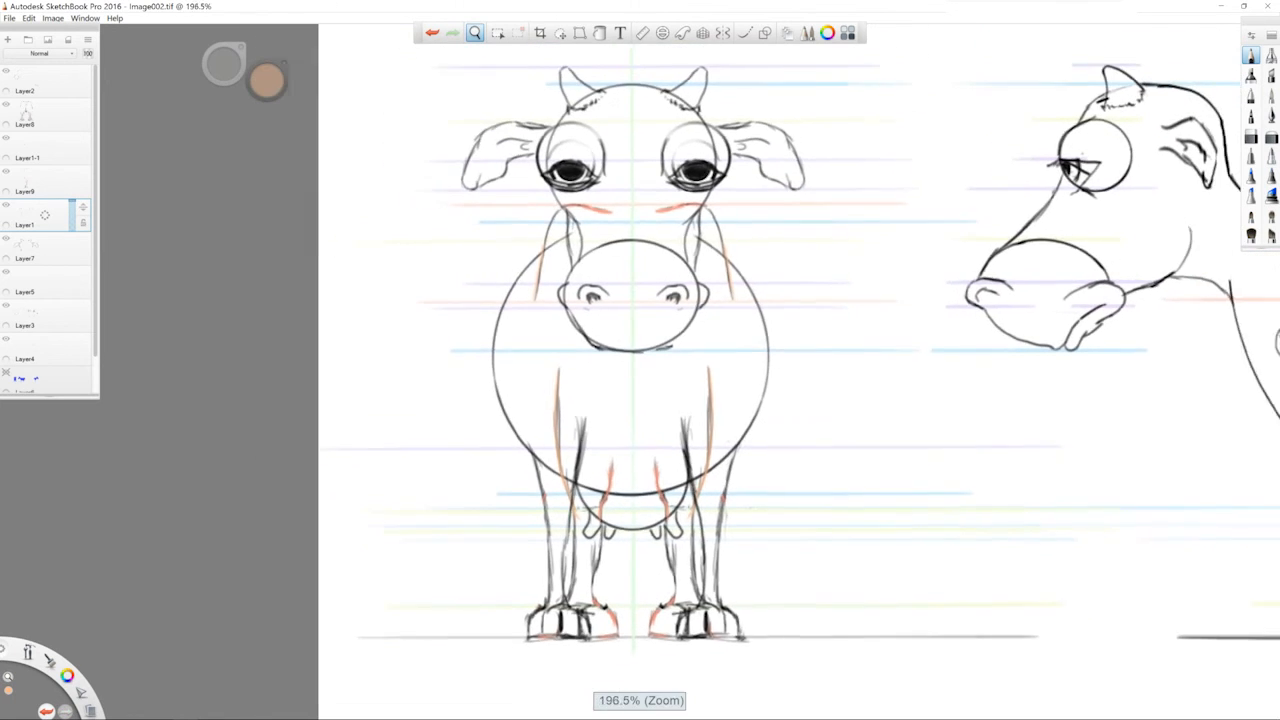
left_click(6, 373)
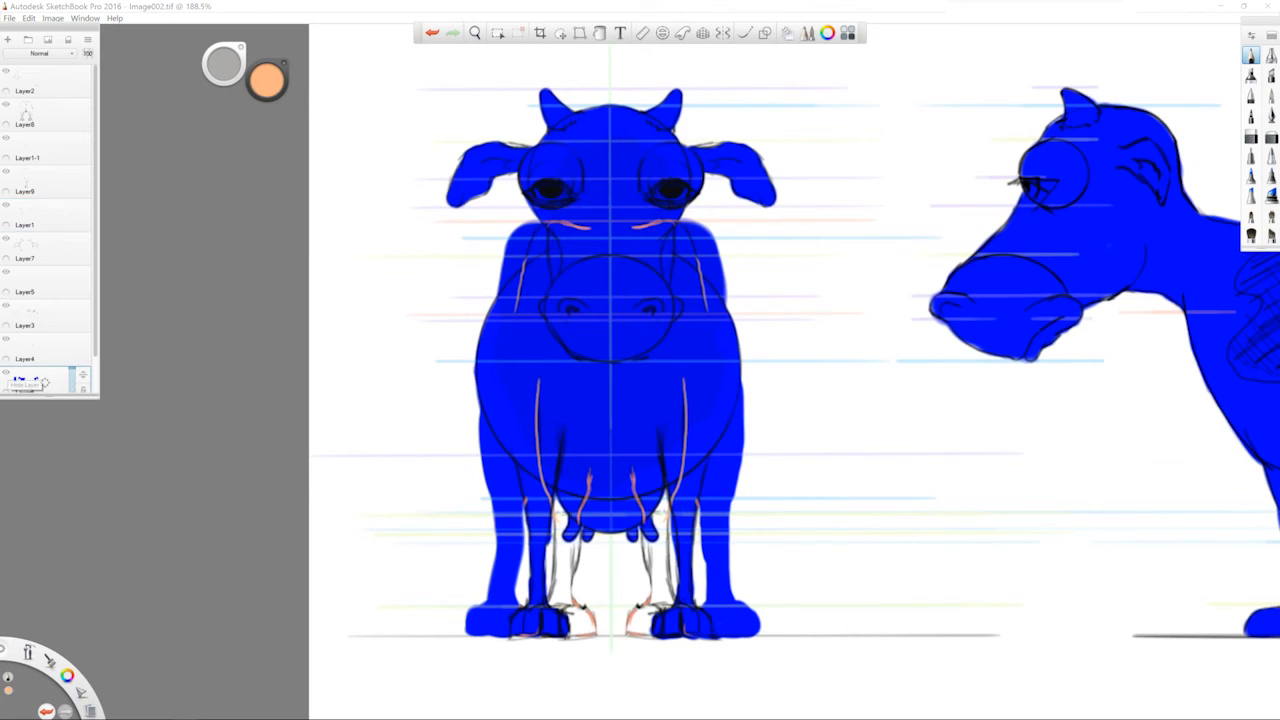
mouse_move(477, 425)
left_mouse_down()
mouse_move(505, 505)
mouse_move(495, 585)
mouse_move(515, 540)
mouse_move(505, 595)
mouse_move(475, 625)
mouse_move(505, 630)
left_mouse_up()
key("ctrl+z")
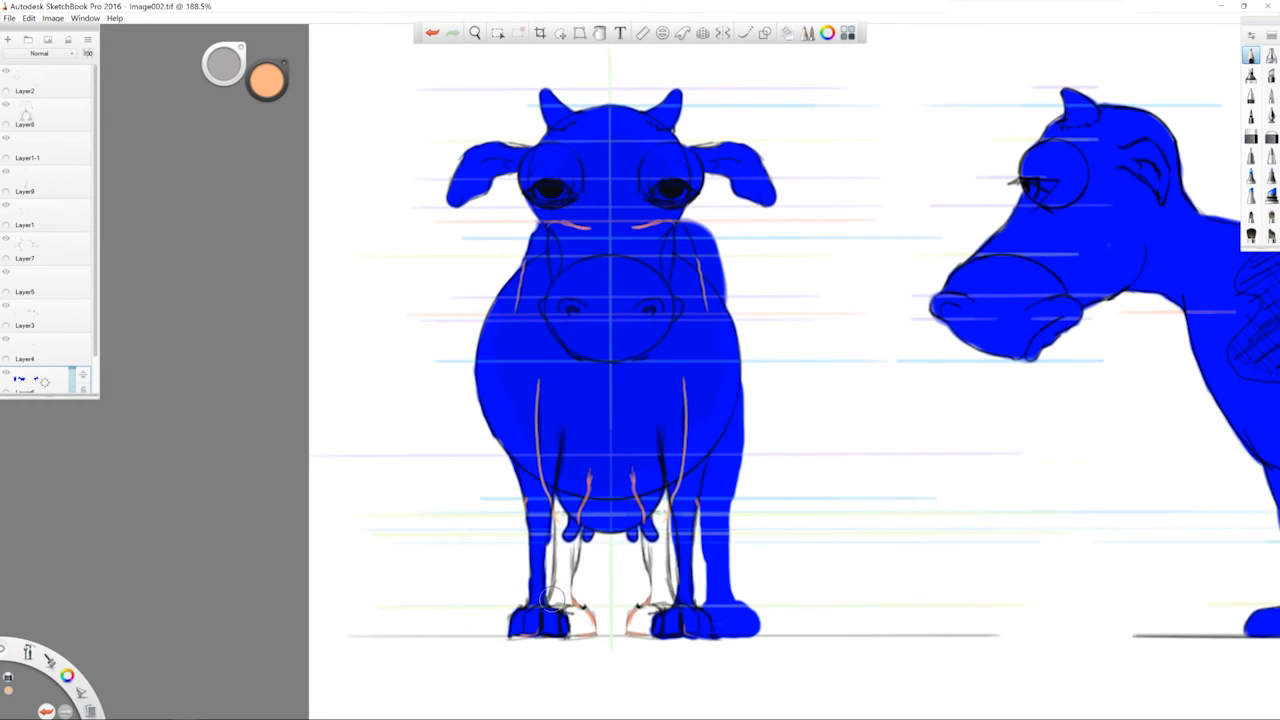
mouse_move(737, 480)
left_mouse_down()
mouse_move(763, 384)
mouse_move(747, 421)
mouse_move(755, 372)
mouse_move(709, 523)
mouse_move(731, 615)
mouse_move(737, 590)
mouse_move(725, 625)
left_mouse_up()
left_click_drag(700, 224, 724, 279)
Trim the front-view silhouette to the new line art at the shoulders and where the body circle meets the legs
scroll(724, 279, "up", 5)
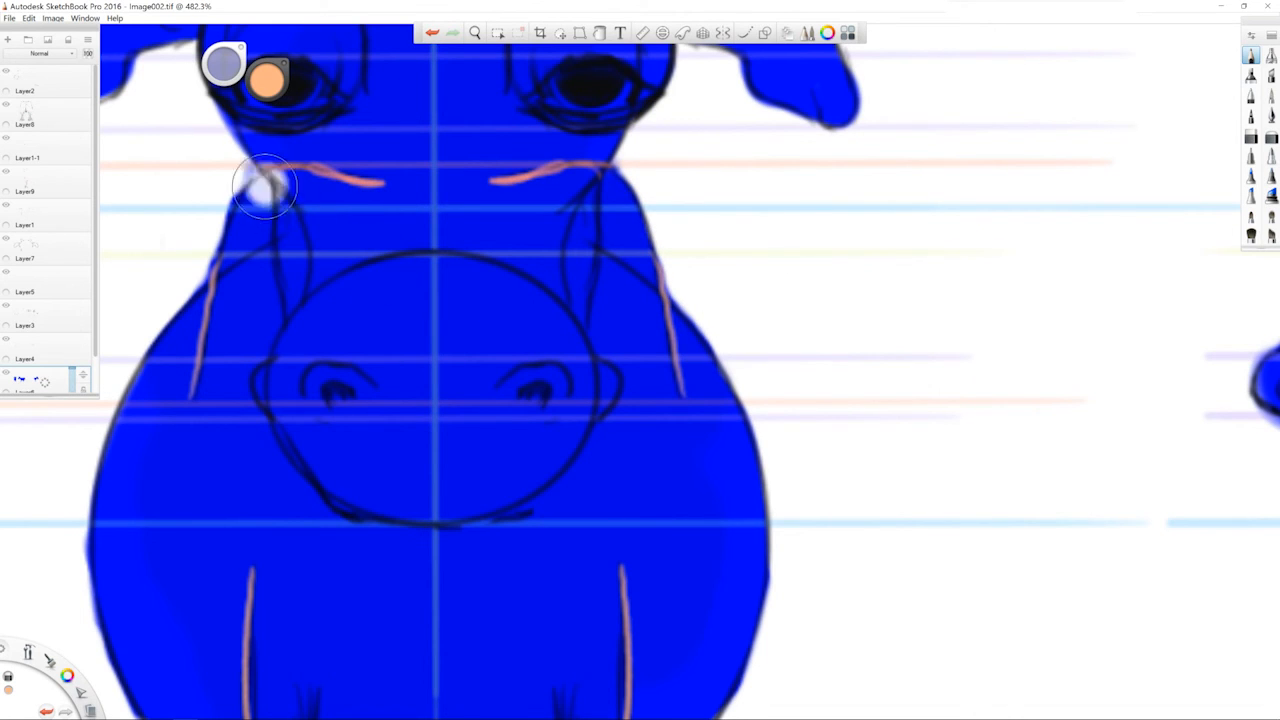
key("b")
mouse_move(222, 188)
left_mouse_down()
mouse_move(206, 184)
mouse_move(240, 169)
mouse_move(217, 195)
left_mouse_up()
left_click_drag(208, 238, 199, 262)
key("space")
mouse_move(646, 379)
left_mouse_down()
mouse_move(745, 239)
mouse_move(794, 9)
left_mouse_up()
left_click_drag(846, 403, 850, 443)
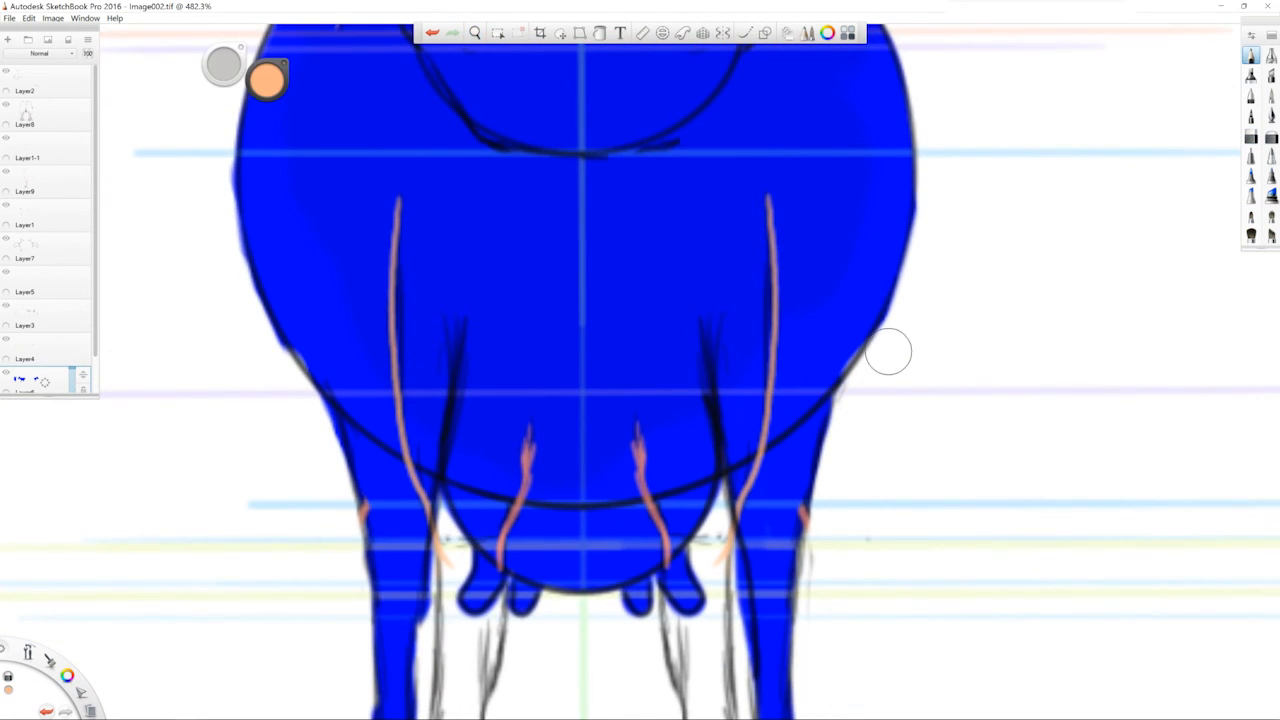
Trim the front-view silhouette's outer lower legs to the line art and undo the last stroke
key("space")
left_click_drag(889, 352, 911, 162)
mouse_move(454, 390)
left_mouse_down()
mouse_move(451, 406)
mouse_move(464, 380)
left_mouse_up()
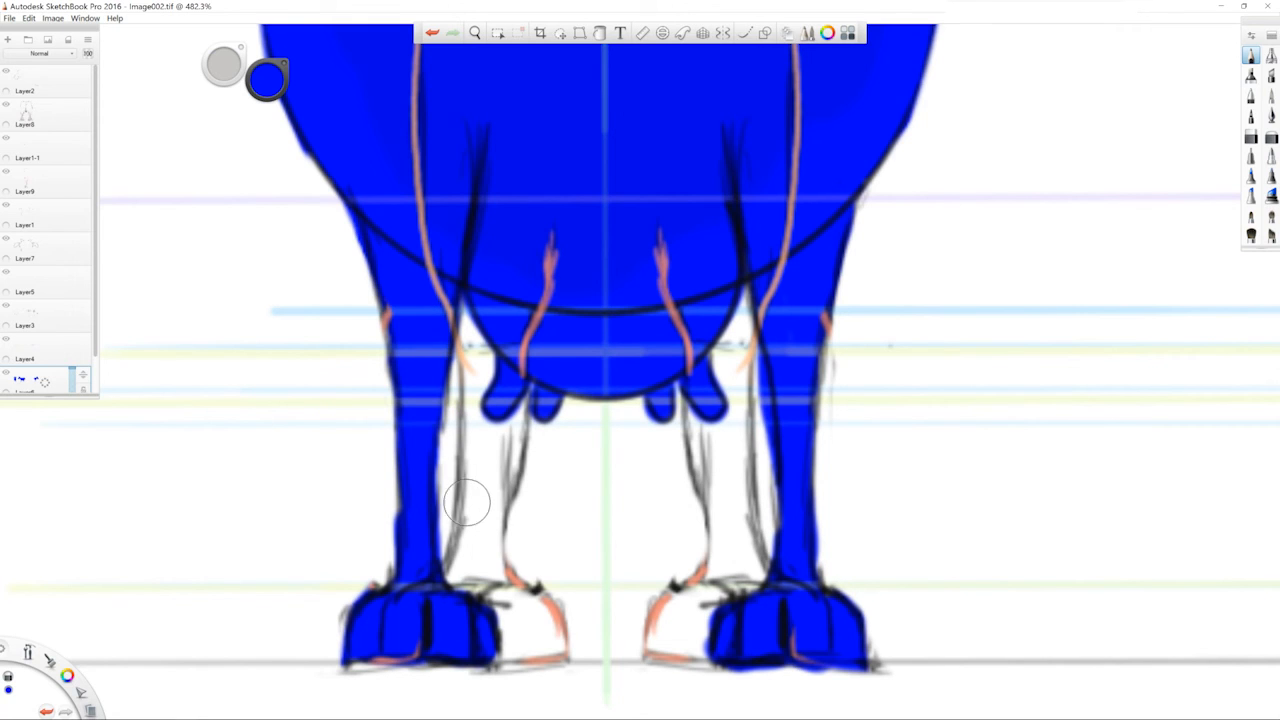
left_click_drag(461, 462, 458, 548)
left_click_drag(386, 514, 386, 574)
left_click_drag(831, 547, 830, 525)
left_click_drag(768, 543, 756, 572)
left_click_drag(776, 506, 779, 512)
key("ctrl+z")
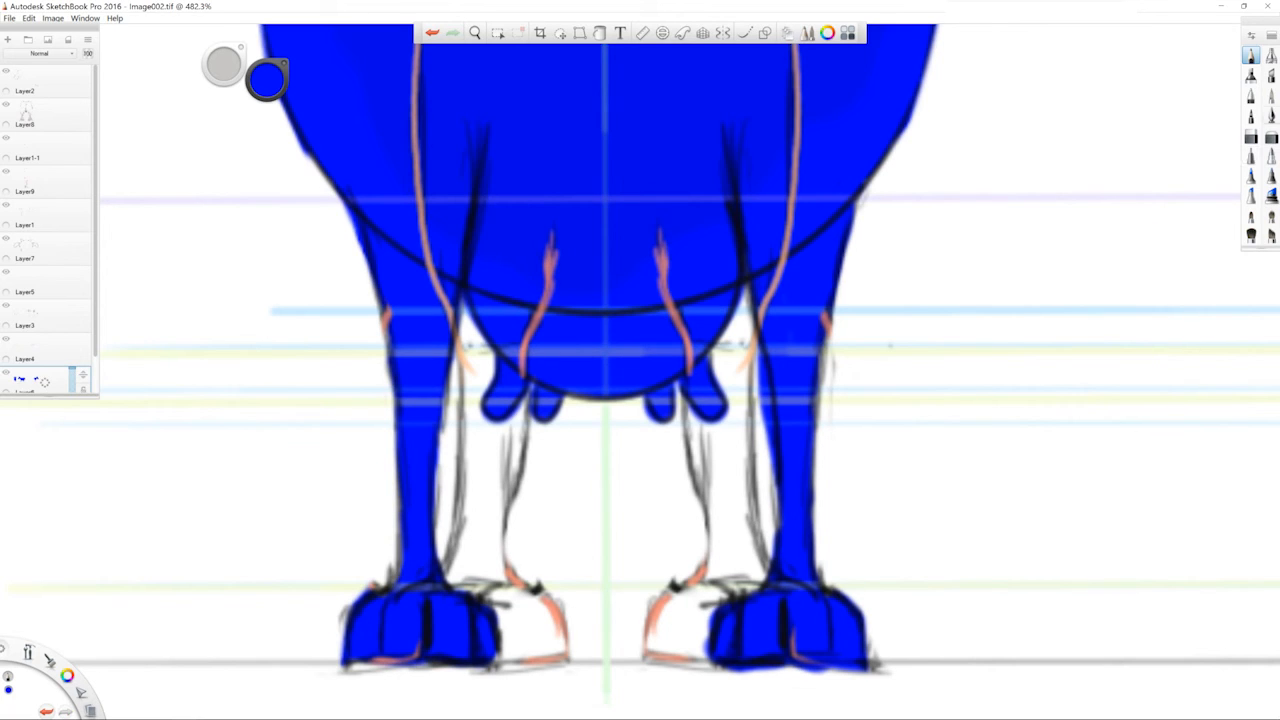
Fill the front view's inner legs and inner hooves with blue on the silhouette layer
left_click(1271, 96)
key("b")
left_click_drag(664, 476, 478, 483)
mouse_move(485, 370)
left_mouse_down()
mouse_move(478, 330)
mouse_move(520, 450)
mouse_move(490, 510)
mouse_move(460, 380)
left_mouse_up()
mouse_move(458, 450)
left_mouse_down()
mouse_move(478, 598)
mouse_move(560, 664)
mouse_move(447, 575)
left_mouse_up()
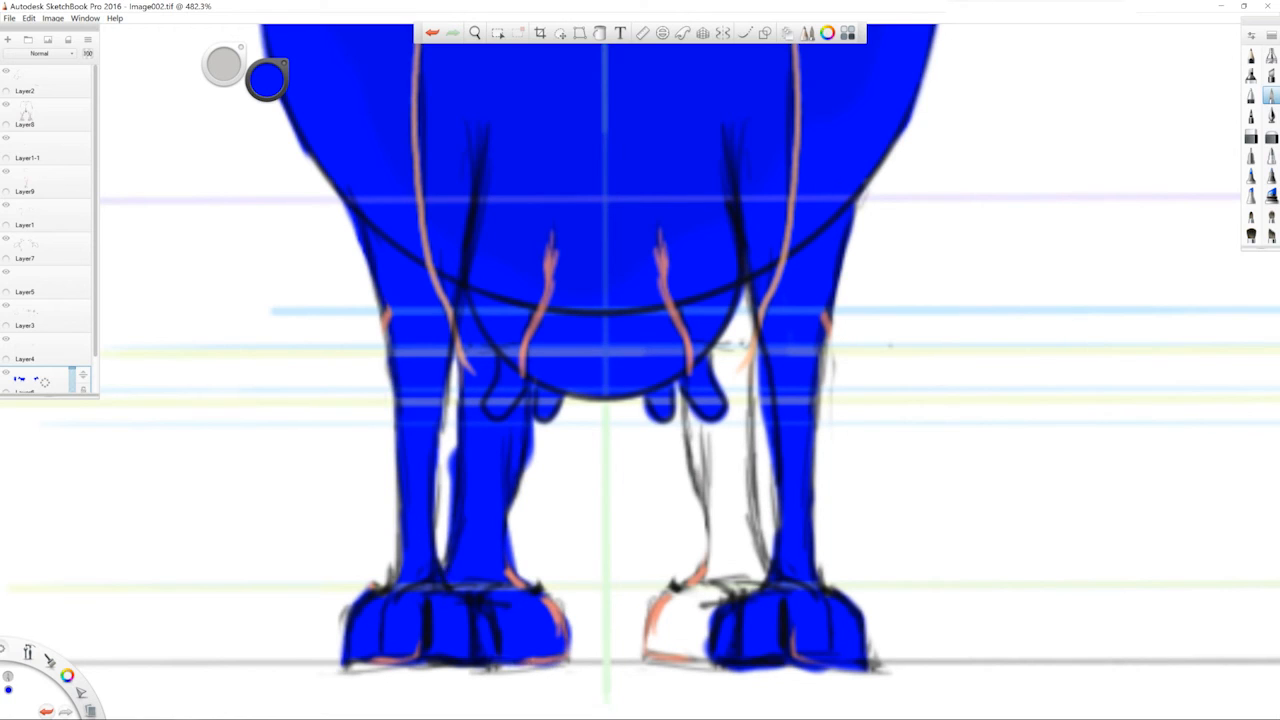
key("b")
left_click_drag(734, 554, 690, 548)
mouse_move(719, 501)
left_mouse_down()
mouse_move(728, 318)
mouse_move(738, 588)
mouse_move(758, 500)
mouse_move(706, 598)
mouse_move(662, 626)
mouse_move(684, 580)
left_mouse_up()
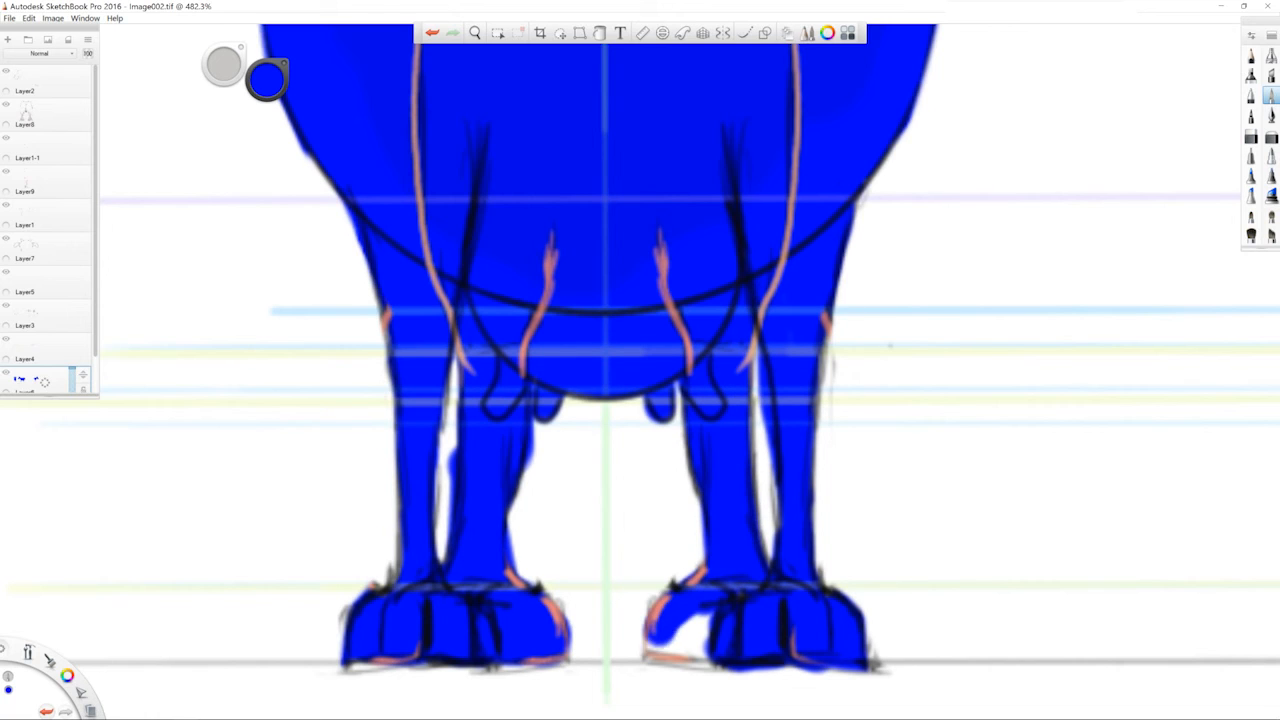
left_click_drag(652, 625, 692, 652)
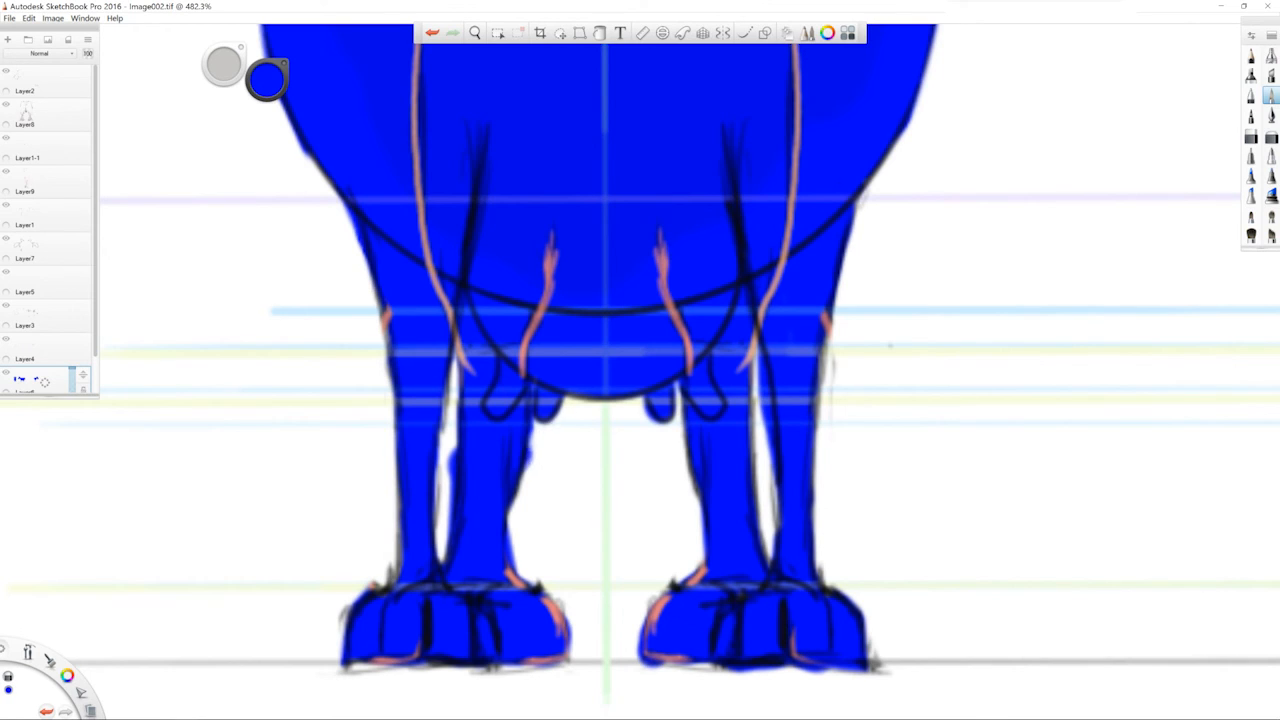
With a smaller brush, clean up the silhouette edges along the inner legs, the gaps between the legs and the hooves
key("bracketleft")
left_click_drag(521, 568, 519, 541)
mouse_move(449, 516)
left_mouse_down()
mouse_move(449, 452)
mouse_move(432, 545)
mouse_move(409, 570)
left_mouse_up()
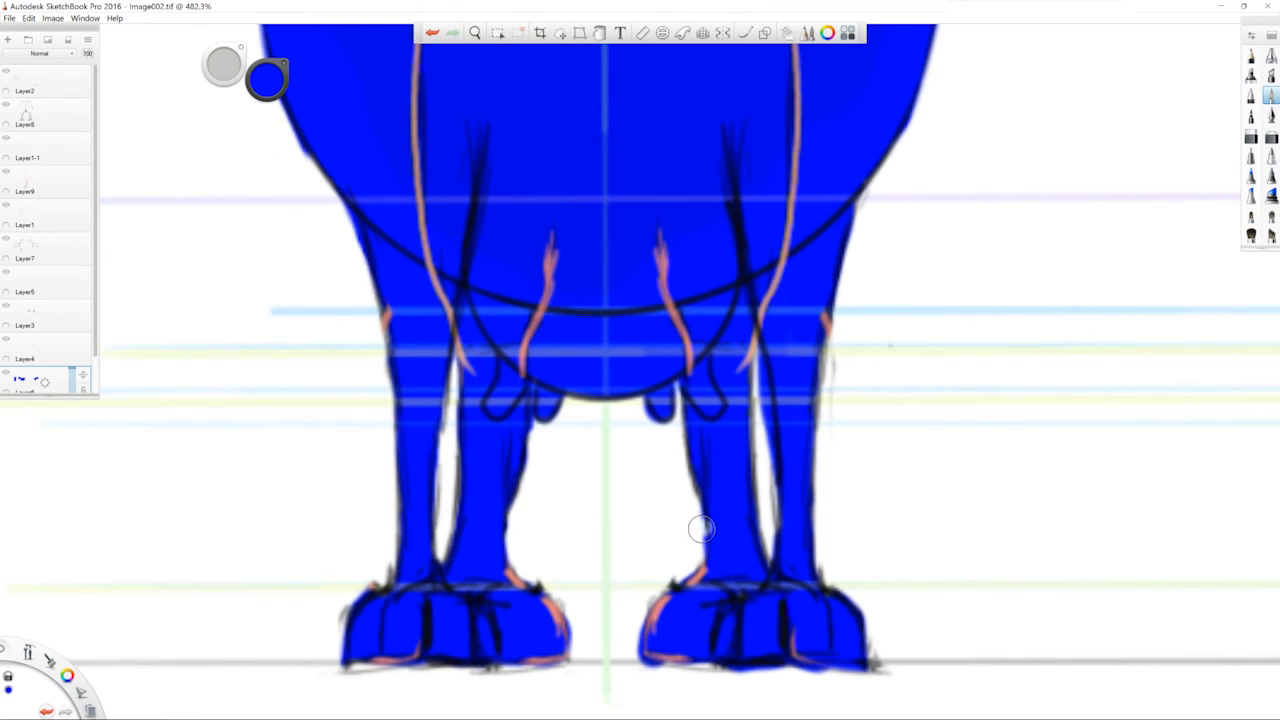
mouse_move(880, 677)
left_mouse_down()
mouse_move(735, 679)
mouse_move(868, 679)
left_mouse_up()
key("ctrl+z")
mouse_move(761, 384)
left_mouse_down()
mouse_move(757, 358)
mouse_move(756, 492)
left_mouse_up()
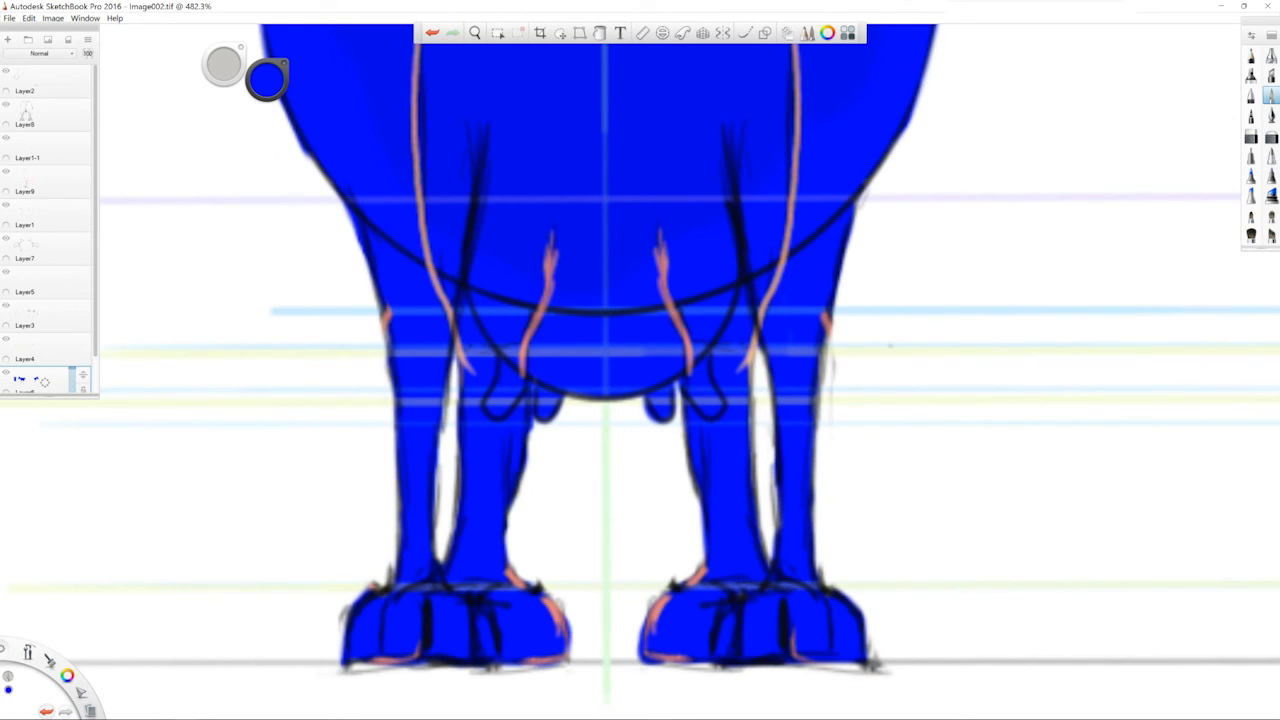
Merge Layer9 into Layer1 and hide the blue silhouette layer
key("space")
left_click_drag(650, 351, 535, 555)
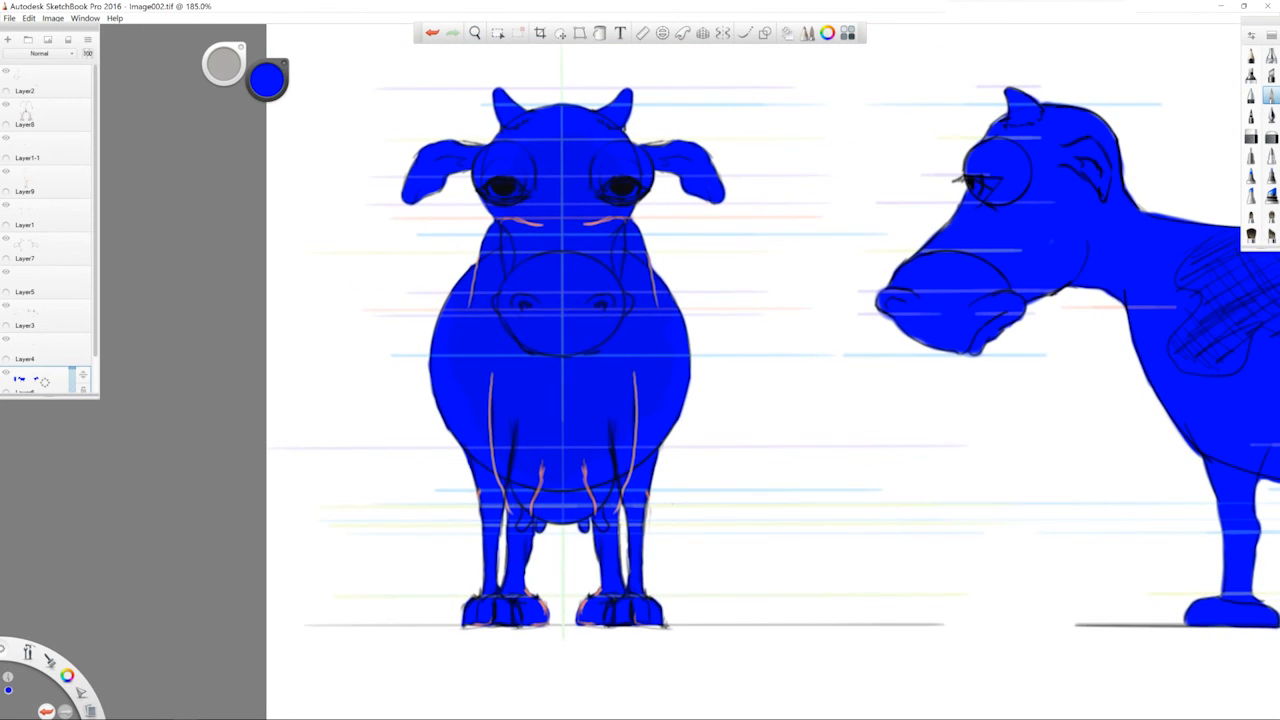
left_click_drag(6, 339, 6, 205)
left_click(22, 178)
left_click_drag(6, 138, 6, 71)
left_click_drag(56, 397, 56, 429)
left_click(6, 172)
Lasso the front view's Layer1 line art below the head and paste a copy over the rear view on a new layer
key("space")
left_click_drag(740, 345, 495, 370)
left_click_drag(495, 370, 480, 387)
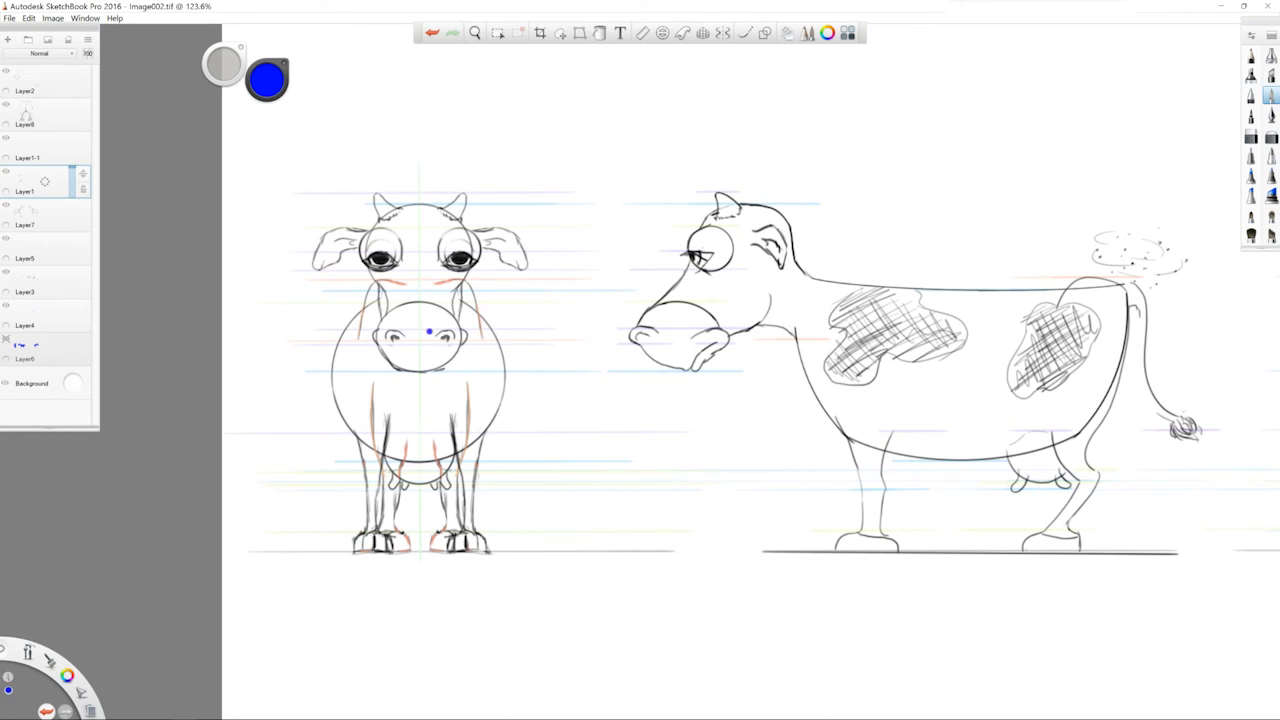
left_click(1251, 56)
left_click(560, 33)
mouse_move(372, 284)
left_mouse_down()
mouse_move(482, 274)
mouse_move(542, 458)
mouse_move(519, 595)
mouse_move(340, 312)
left_mouse_up()
mouse_move(495, 300)
left_mouse_down()
mouse_move(449, 297)
mouse_move(425, 315)
left_mouse_up()
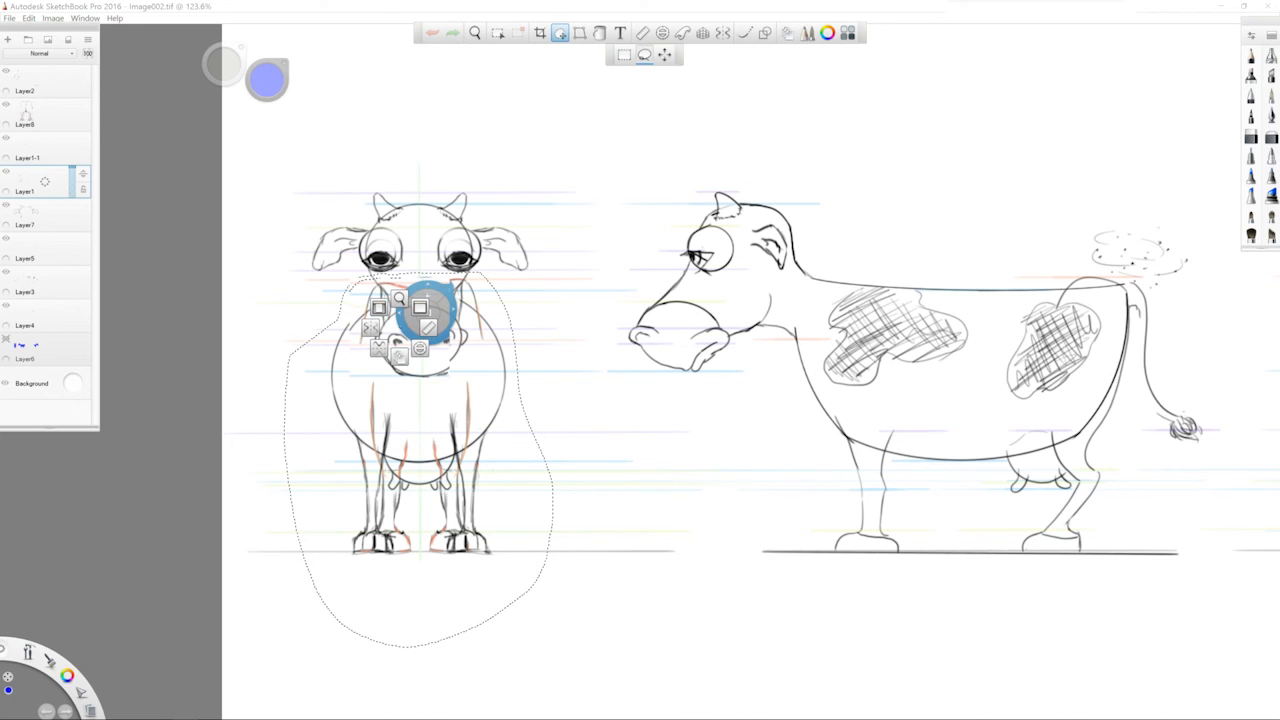
key("ctrl+c")
key("ctrl+v")
left_click_drag(603, 374, 309, 336)
mouse_move(343, 370)
left_mouse_down()
mouse_move(866, 410)
mouse_move(603, 437)
left_mouse_up()
left_click_drag(668, 400, 632, 399)
left_click_drag(640, 400, 852, 399)
Erase the rear view's old outer legs and hooves from Layer8, keeping the inner leg lines
left_click(45, 114)
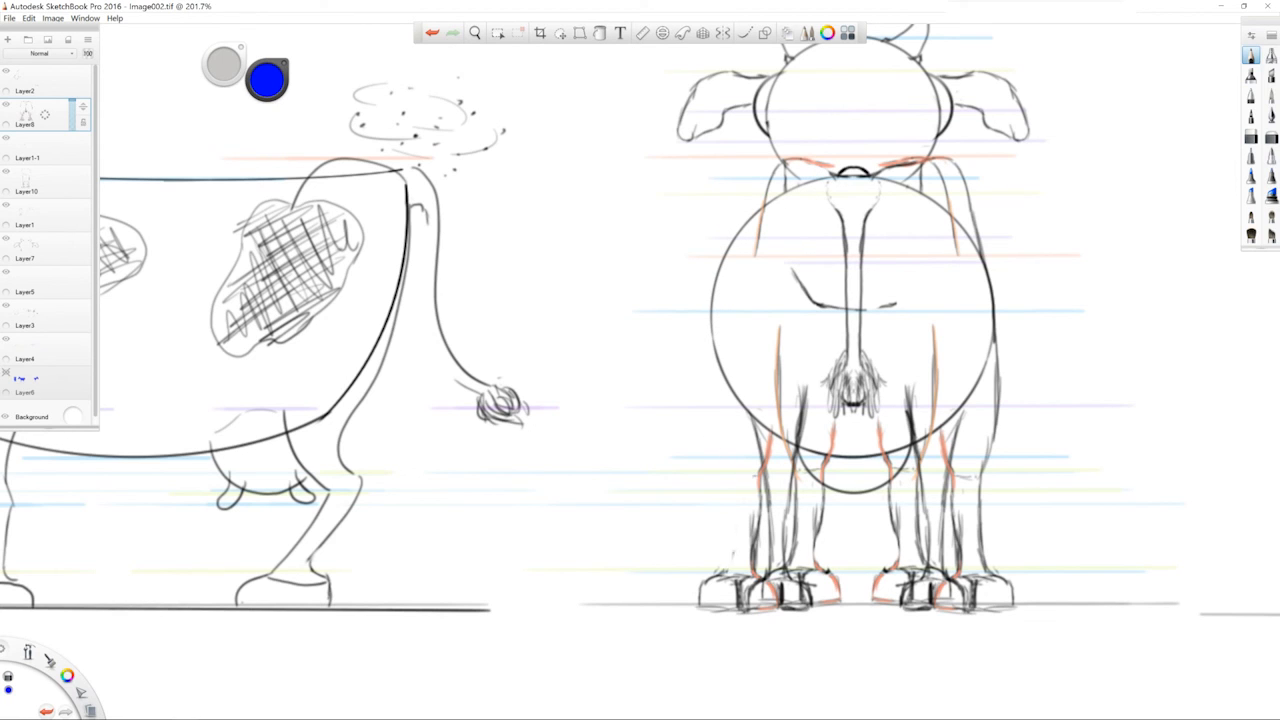
key("ctrl+z")
key("ctrl+z")
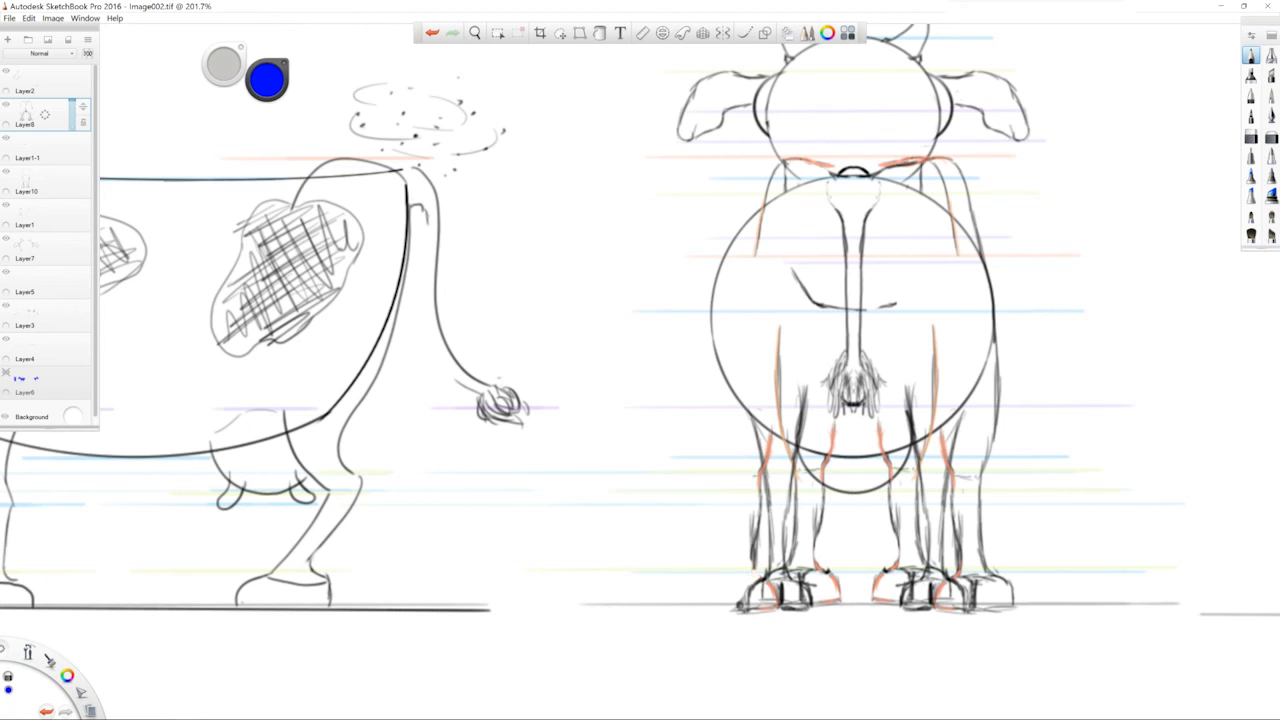
key("ctrl+z")
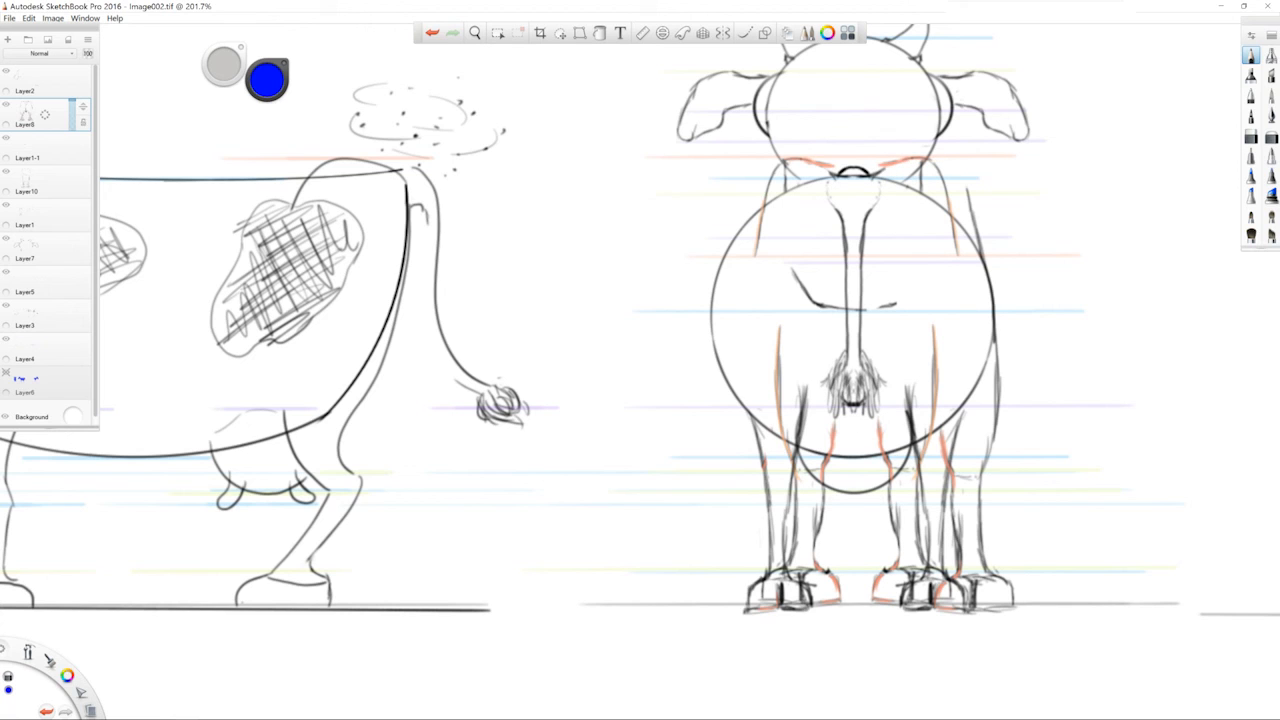
key("ctrl+z")
key("ctrl+z")
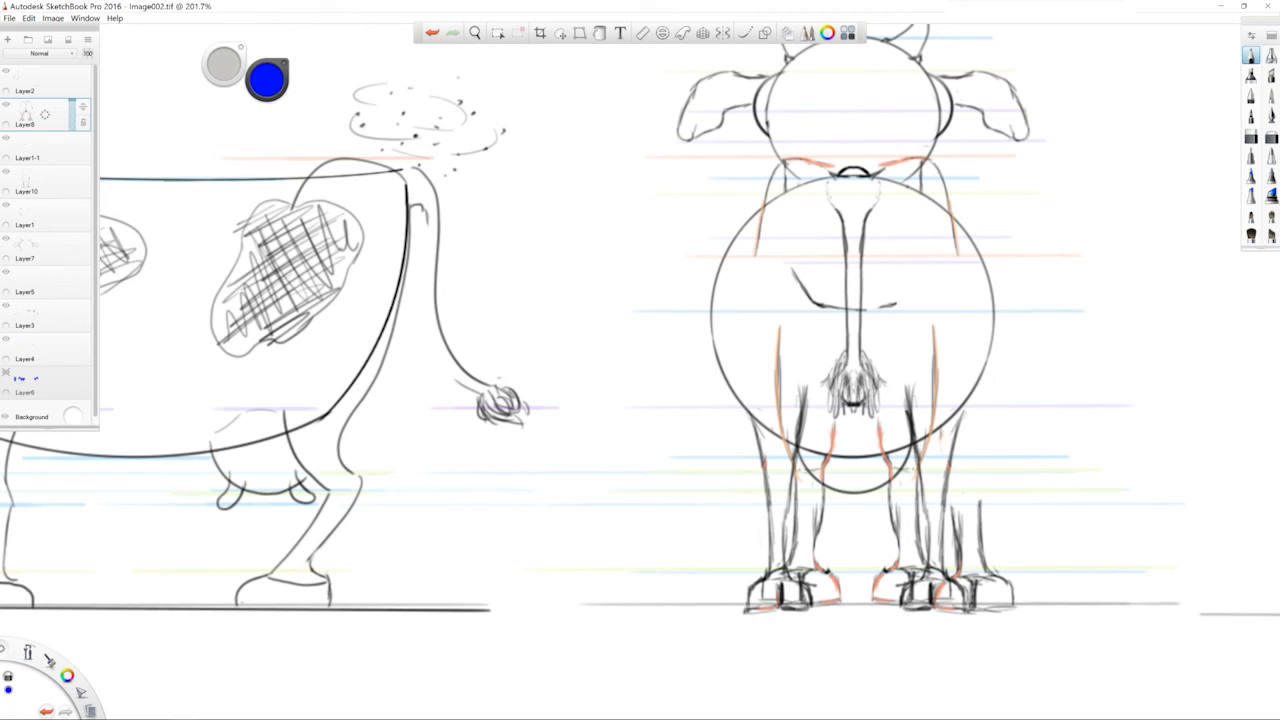
key("ctrl+z")
key("ctrl+z")
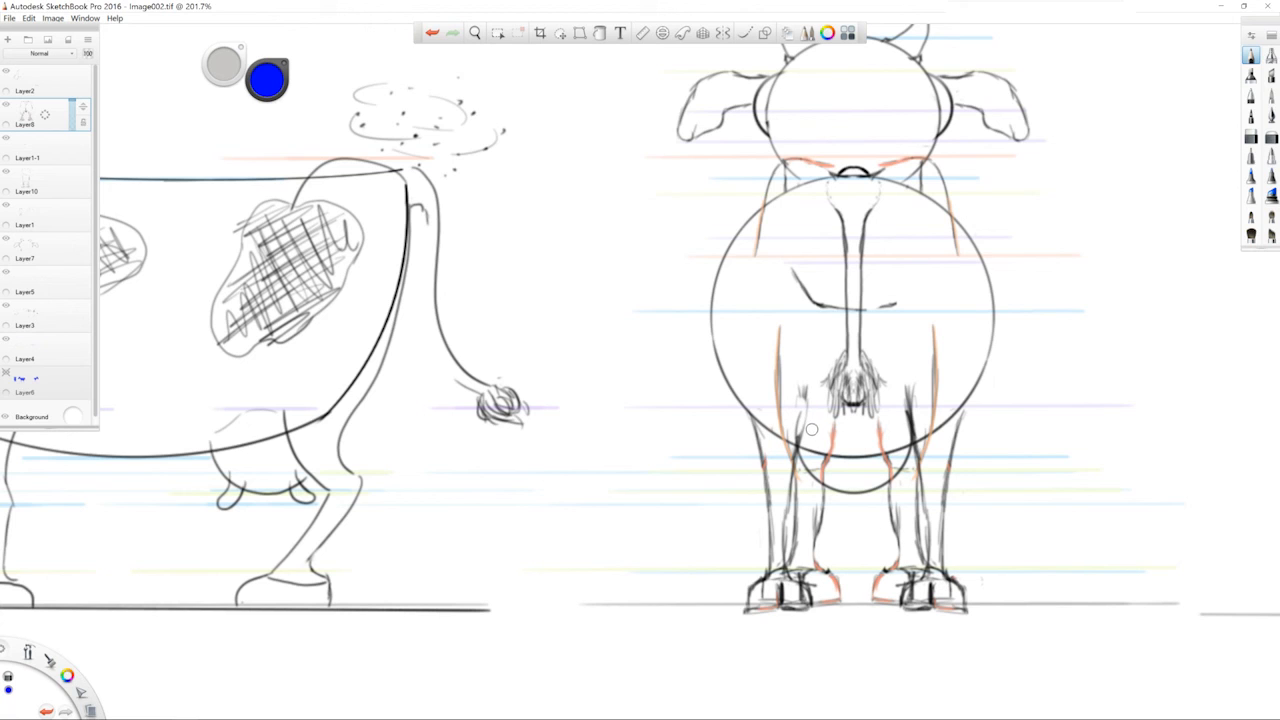
key("ctrl+z")
Switch the brush colour to the light orange used for the leg guide lines
left_click(267, 80)
left_click(272, 58)
left_click(268, 77)
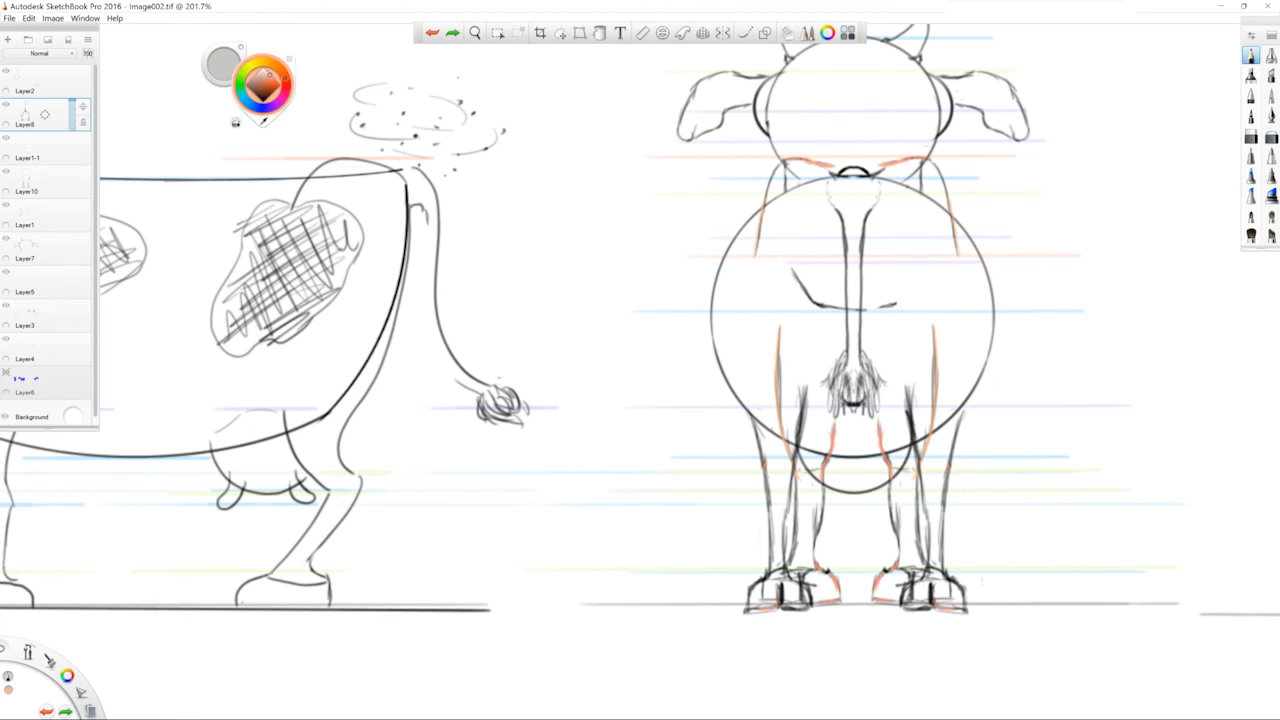
left_click_drag(793, 484, 803, 398)
left_click(6, 104)
left_click(6, 104)
key("ctrl+z")
Redraw the tops of the rear view's inner leg lines in orange on Layer2 and erase the black originals from Layer8
left_click(32, 80)
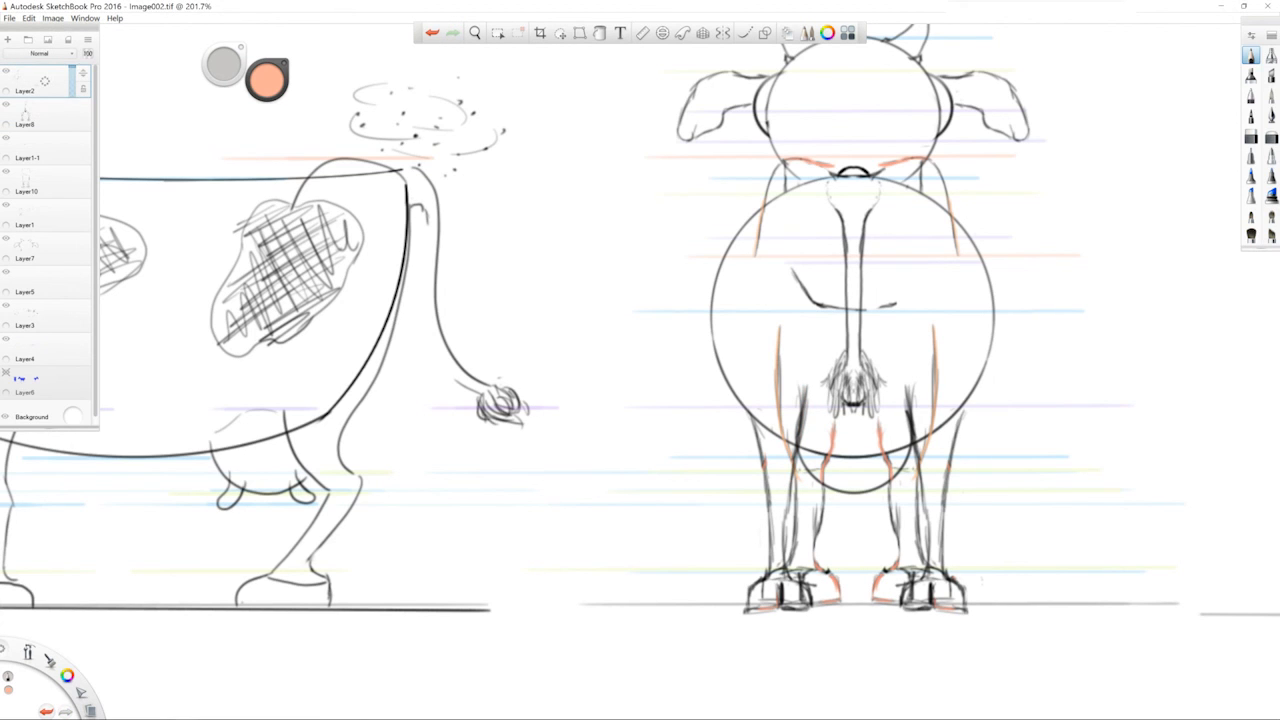
left_click_drag(797, 448, 807, 383)
left_click_drag(918, 448, 911, 400)
left_click(30, 115)
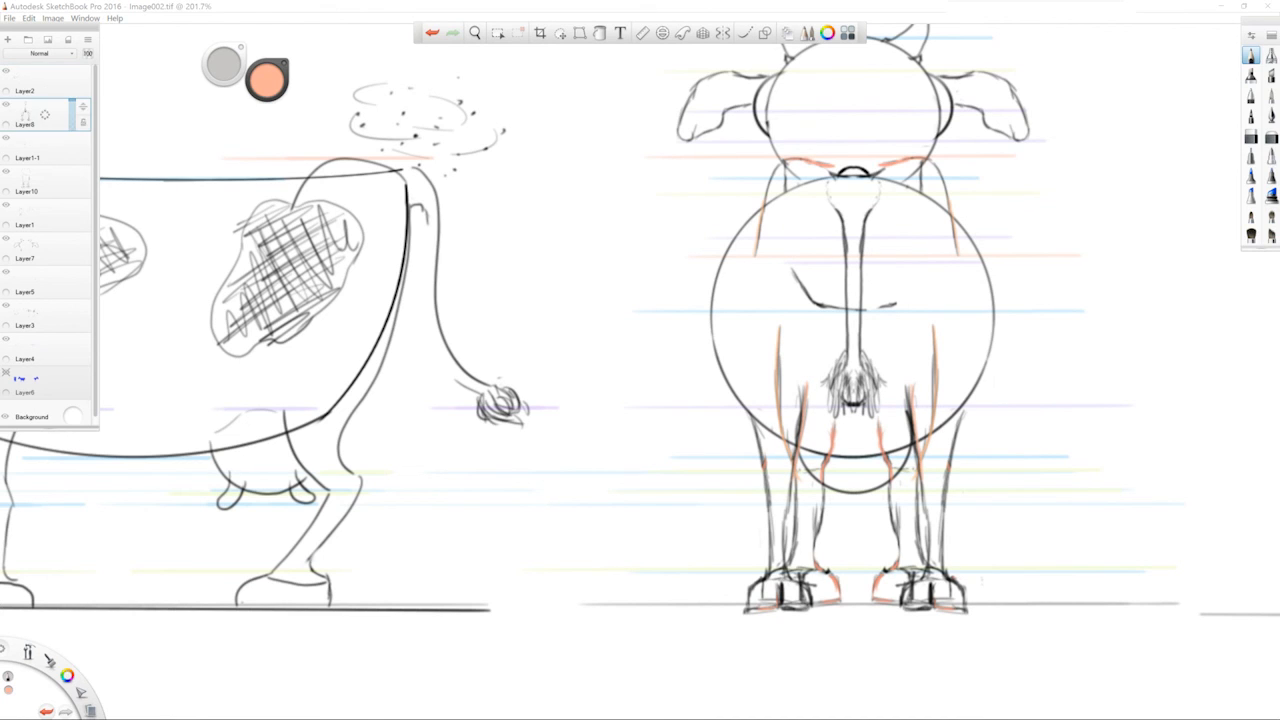
left_click_drag(797, 457, 806, 384)
mouse_move(918, 460)
left_mouse_down()
mouse_move(909, 388)
mouse_move(909, 432)
left_mouse_up()
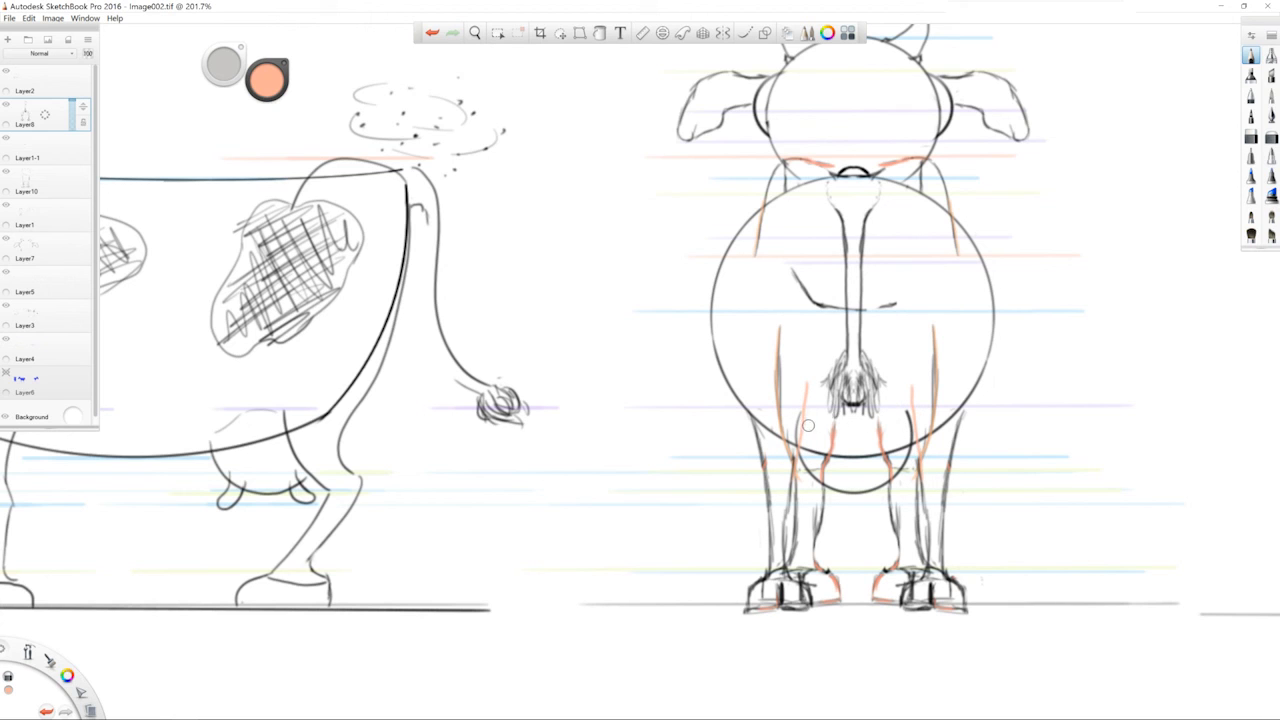
Move Layer10 to the top of the layer stack and outline the rear view's left hind leg and thigh in black
left_click(32, 82)
left_click_drag(45, 182, 44, 80)
left_click_drag(267, 80, 258, 118)
left_click_drag(797, 492, 781, 352)
key("ctrl+z")
mouse_move(767, 193)
left_mouse_down()
mouse_move(751, 270)
mouse_move(795, 486)
mouse_move(820, 500)
mouse_move(853, 310)
left_mouse_up()
key("ctrl+z")
left_click_drag(834, 434, 850, 322)
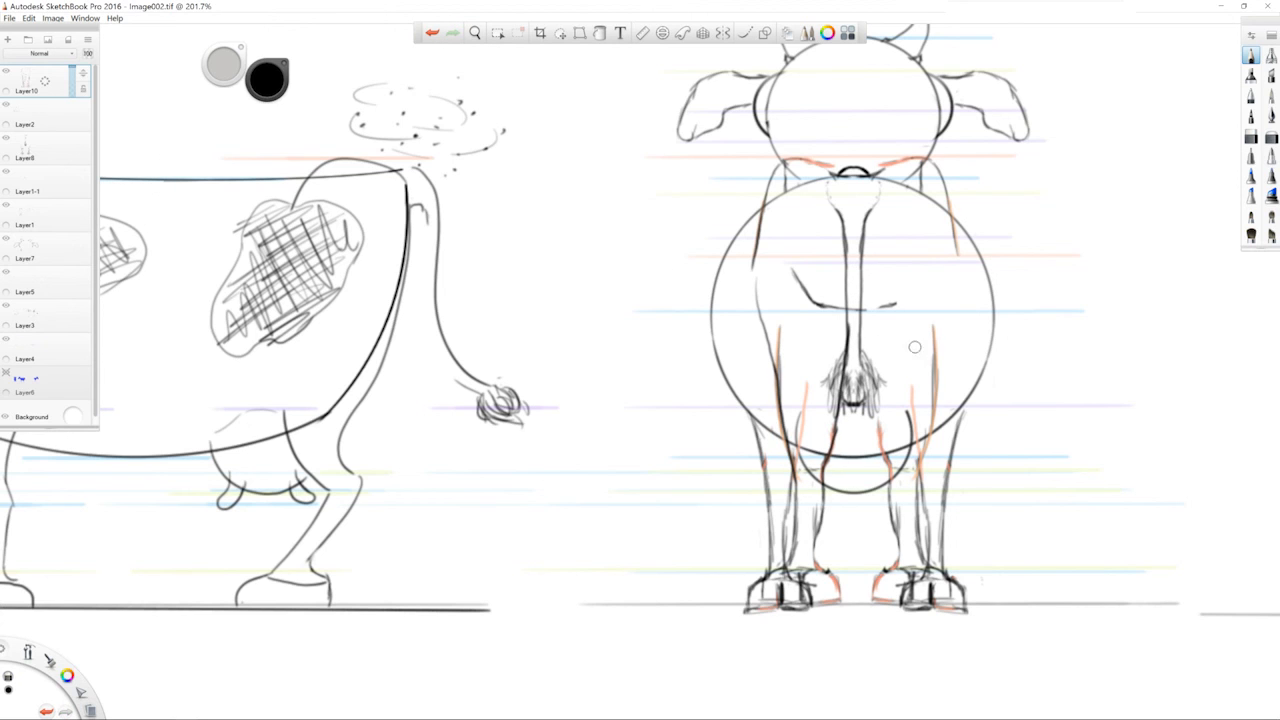
Erase the curved mark across the rump and outline the rear view's right thigh in black, inside and outside
mouse_move(793, 270)
left_mouse_down()
mouse_move(838, 307)
mouse_move(896, 304)
left_mouse_up()
left_click_drag(891, 492, 866, 306)
key("ctrl+z")
left_click_drag(880, 430, 866, 298)
left_click_drag(918, 486, 950, 322)
Ink the rear view's right hip line and both hip tops in black, and erase the orange guides along the outer thighs
left_click_drag(956, 258, 946, 184)
key("ctrl+z")
left_click_drag(915, 156, 874, 174)
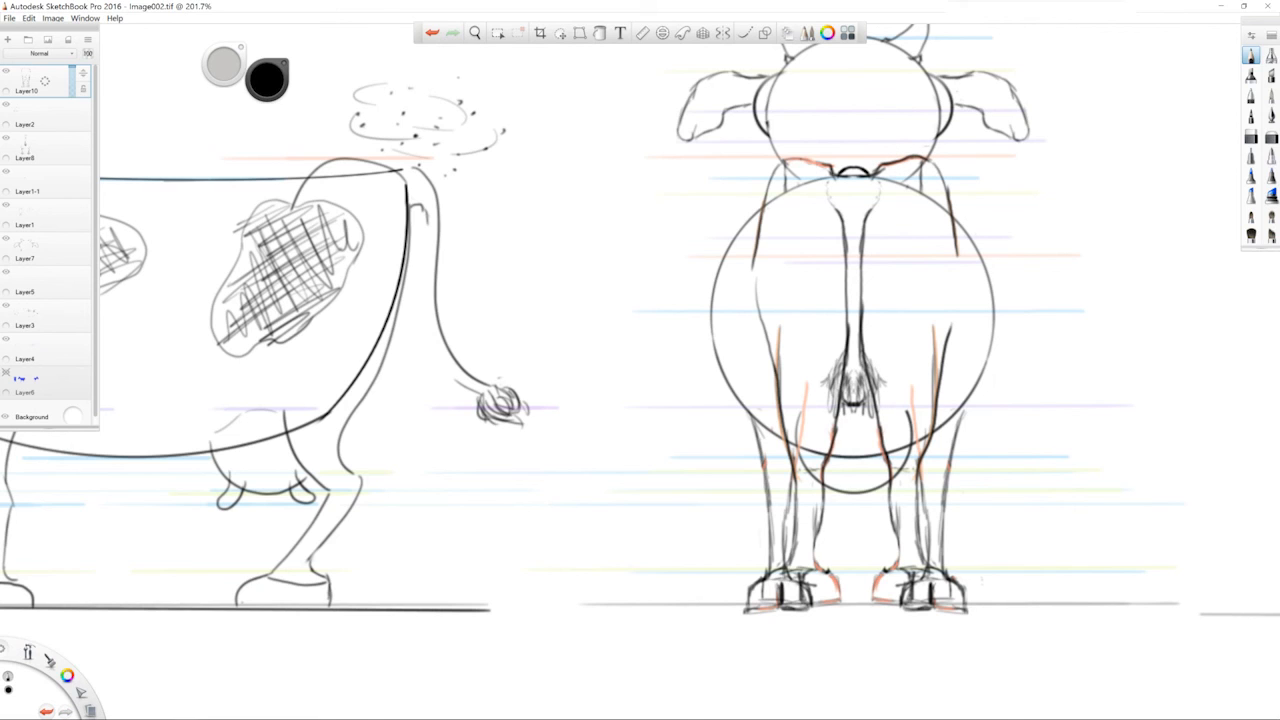
left_click_drag(814, 160, 782, 162)
left_click_drag(935, 337, 930, 416)
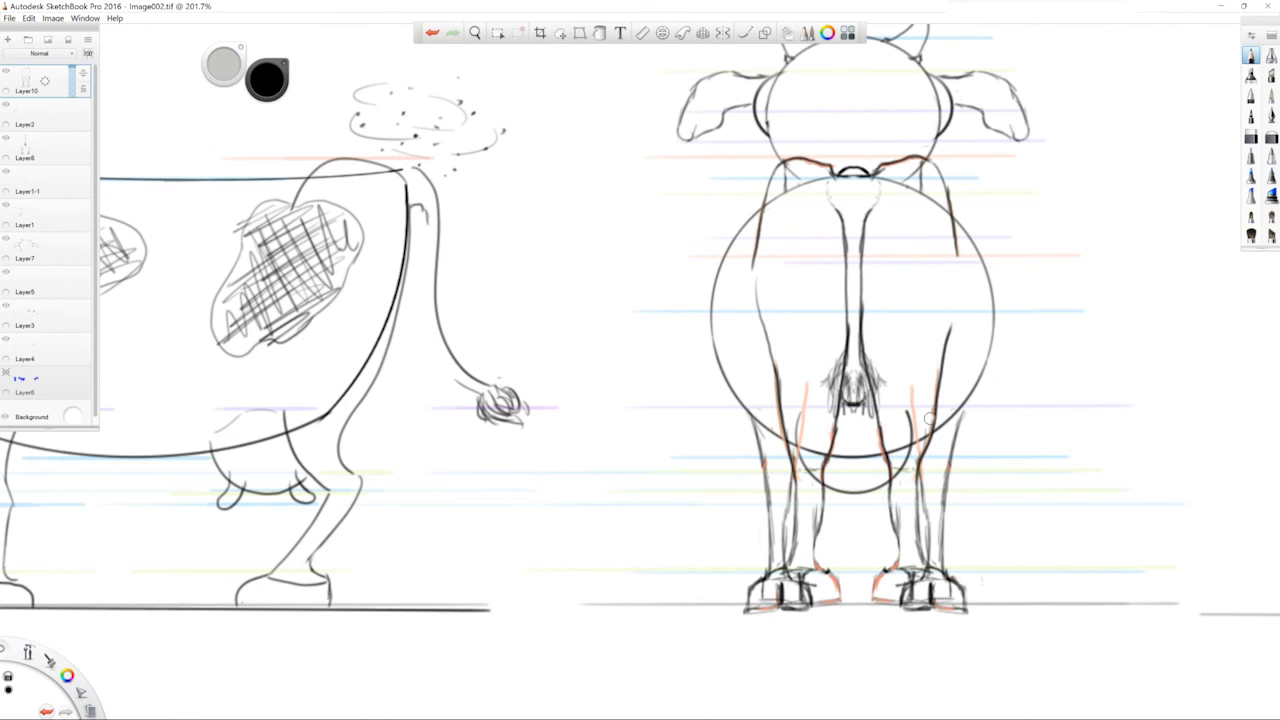
key("space")
mouse_move(832, 372)
left_mouse_down()
mouse_move(918, 430)
mouse_move(812, 432)
left_mouse_up()
key("space")
mouse_move(946, 466)
left_mouse_down()
mouse_move(994, 480)
mouse_move(910, 450)
mouse_move(1031, 439)
left_mouse_up()
key("space")
key("space")
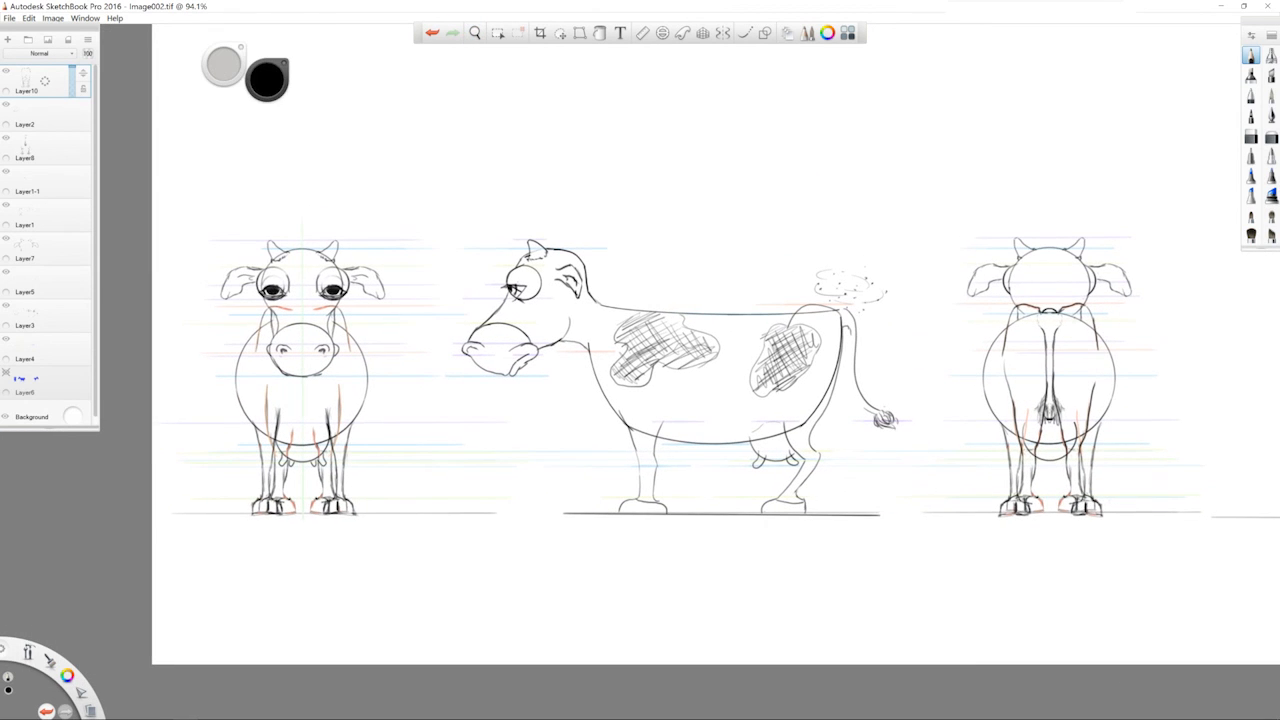